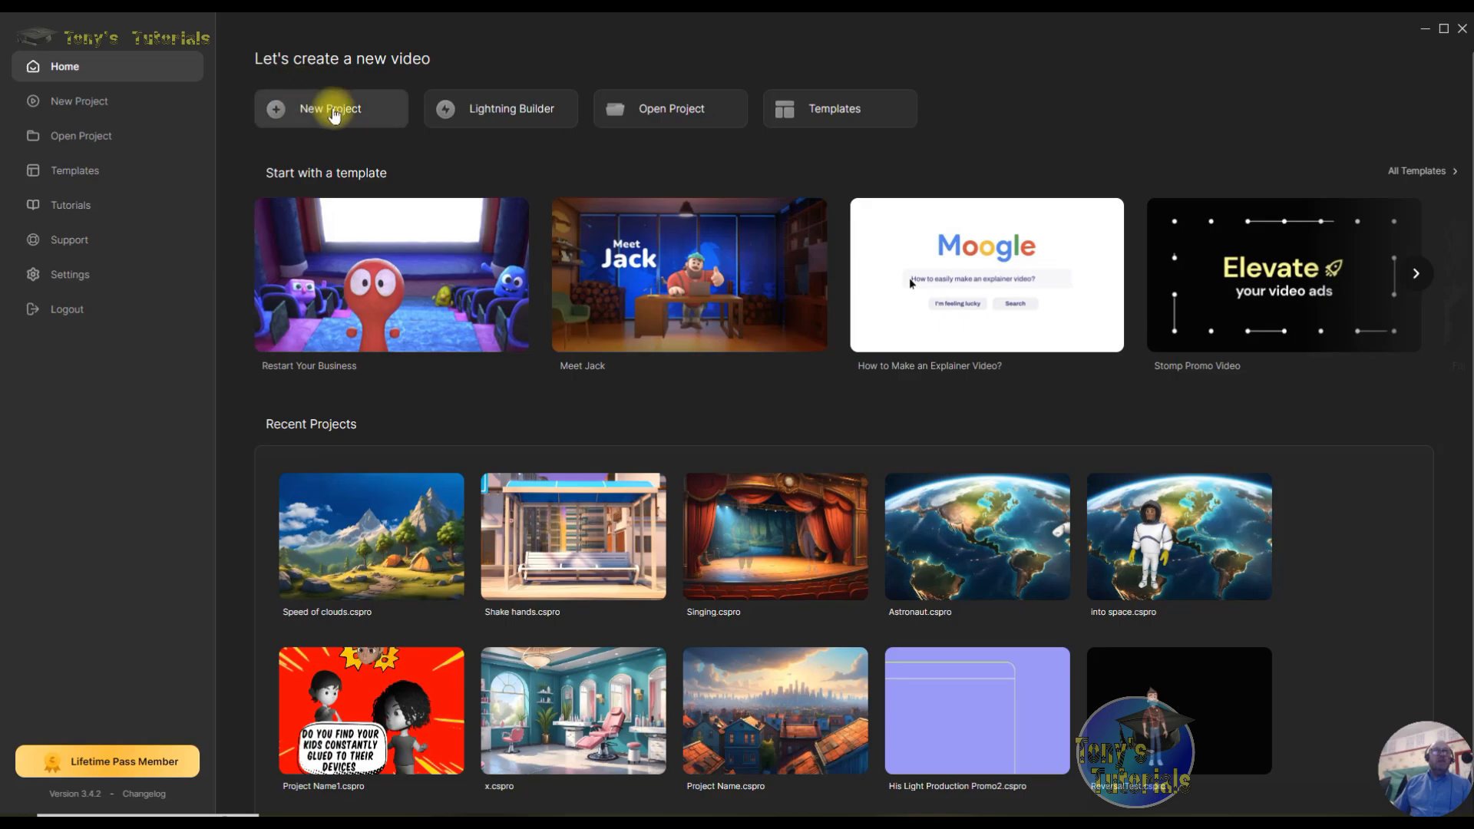
- Create a new project and place the Old Berlin background on the canvas
click(334, 111)
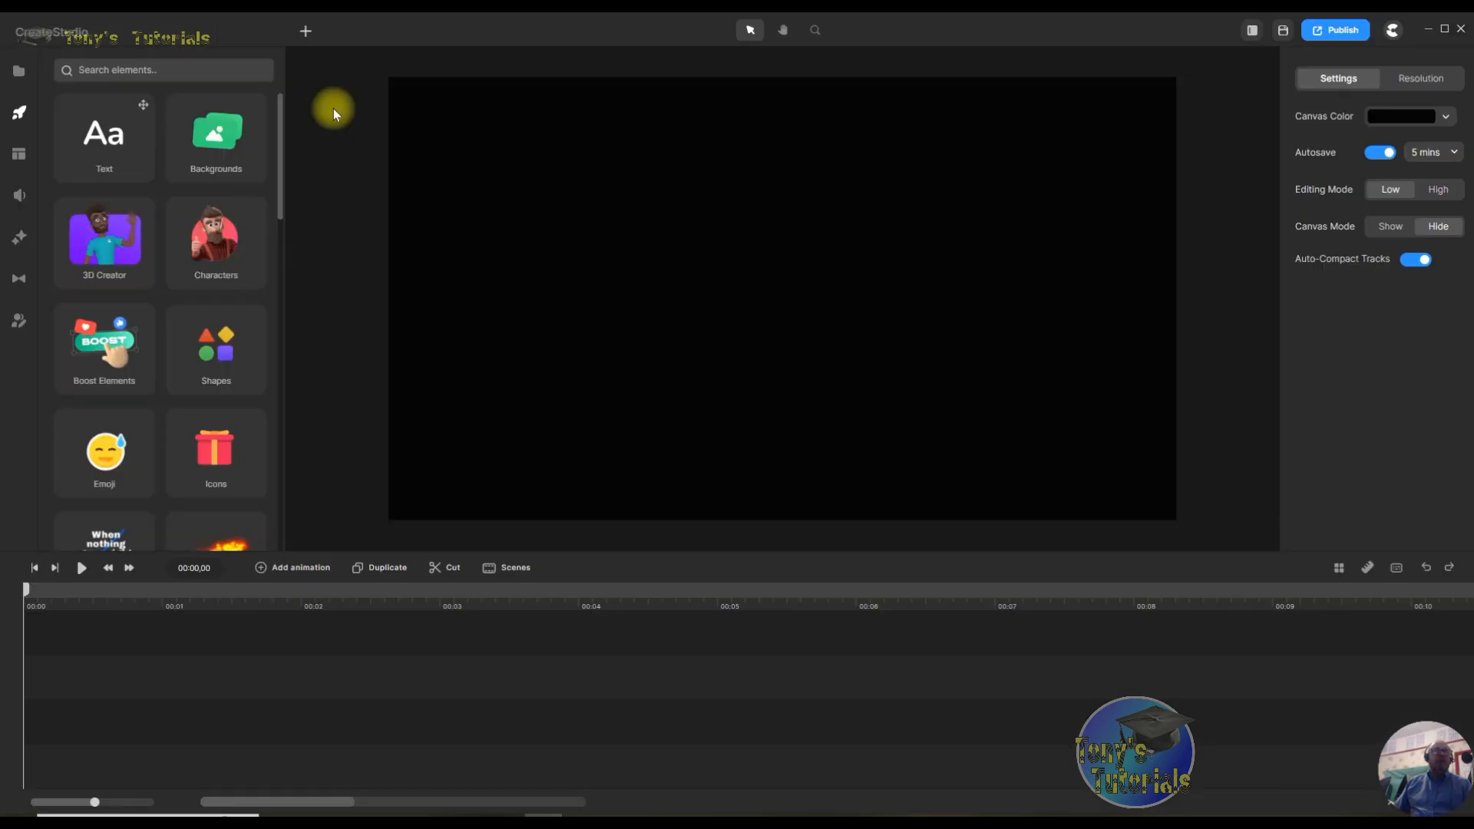
click(218, 138)
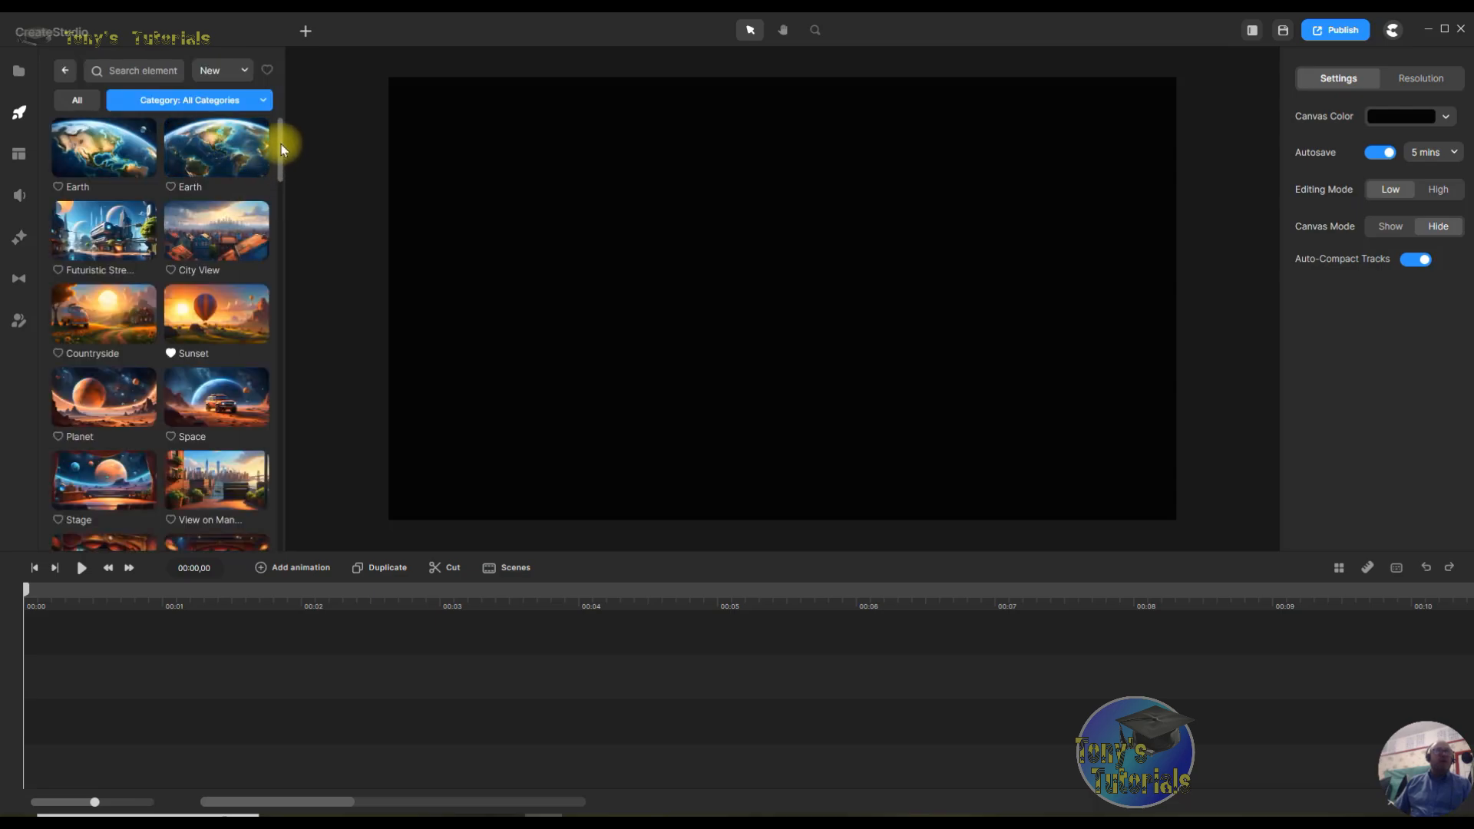
drag(281, 149, 282, 447)
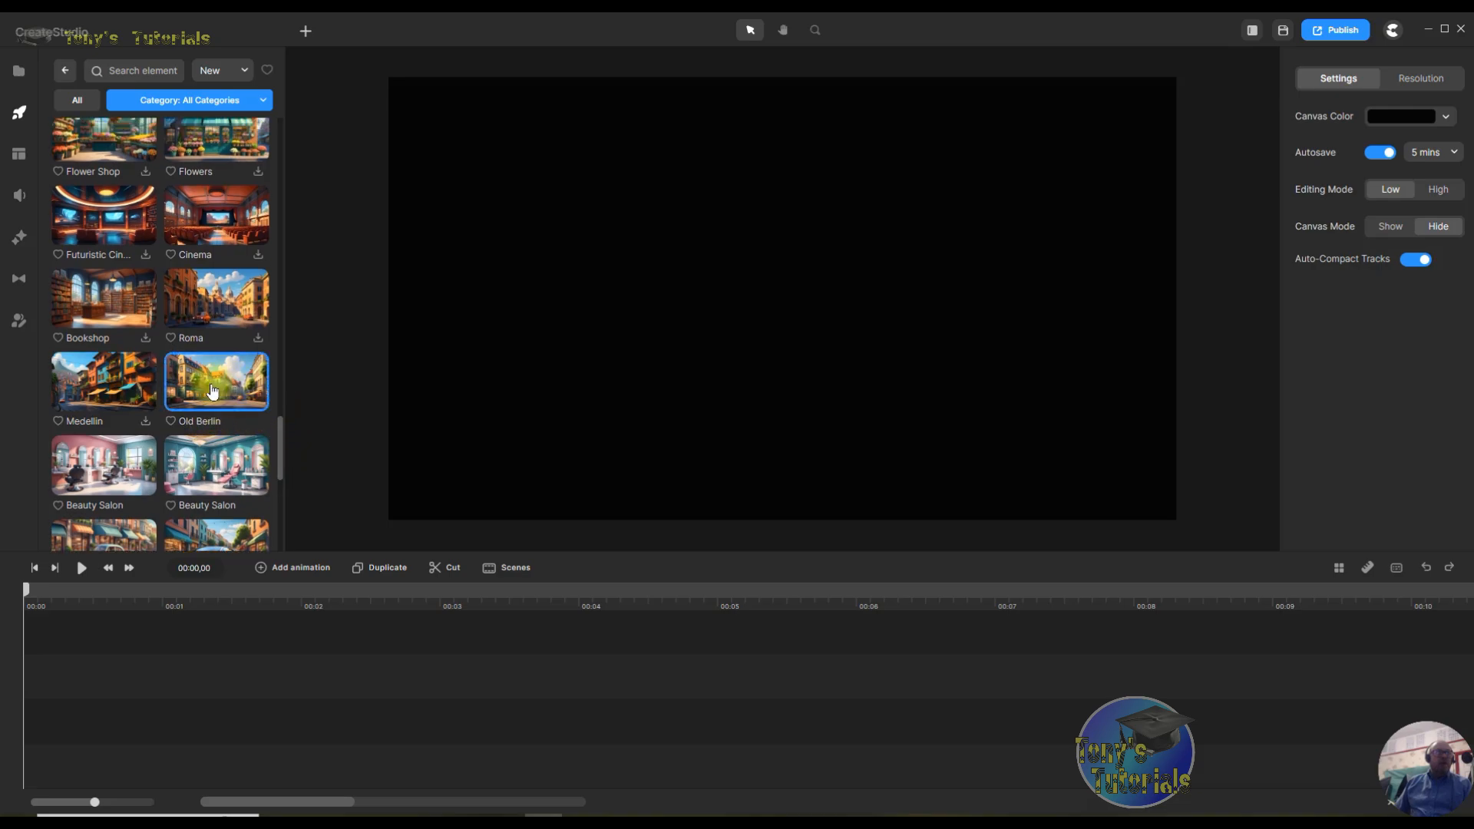
drag(224, 385, 706, 311)
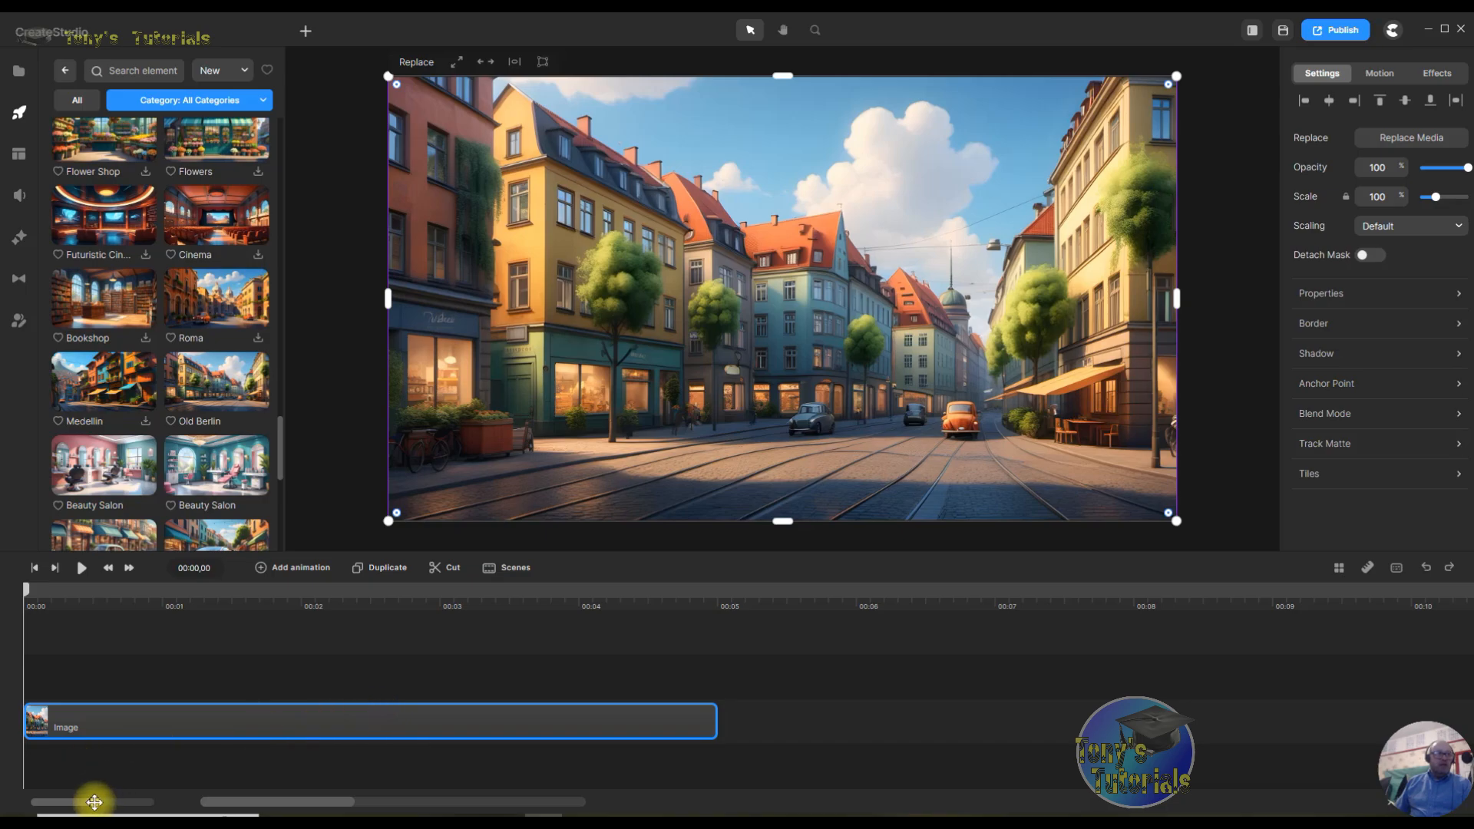
- Extend the background image's clip on the timeline to 20 seconds
drag(94, 802, 72, 803)
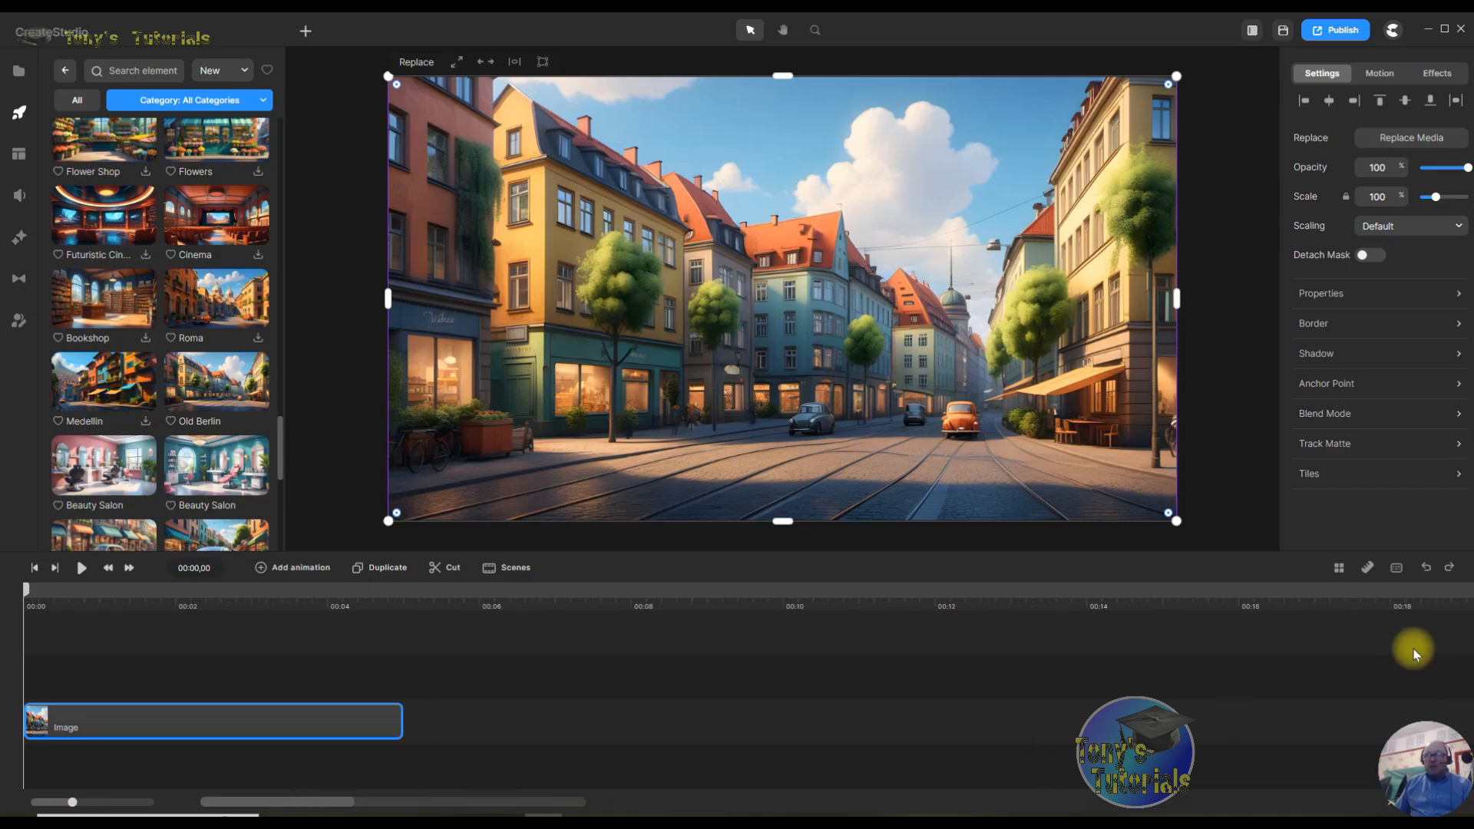
drag(71, 802, 67, 803)
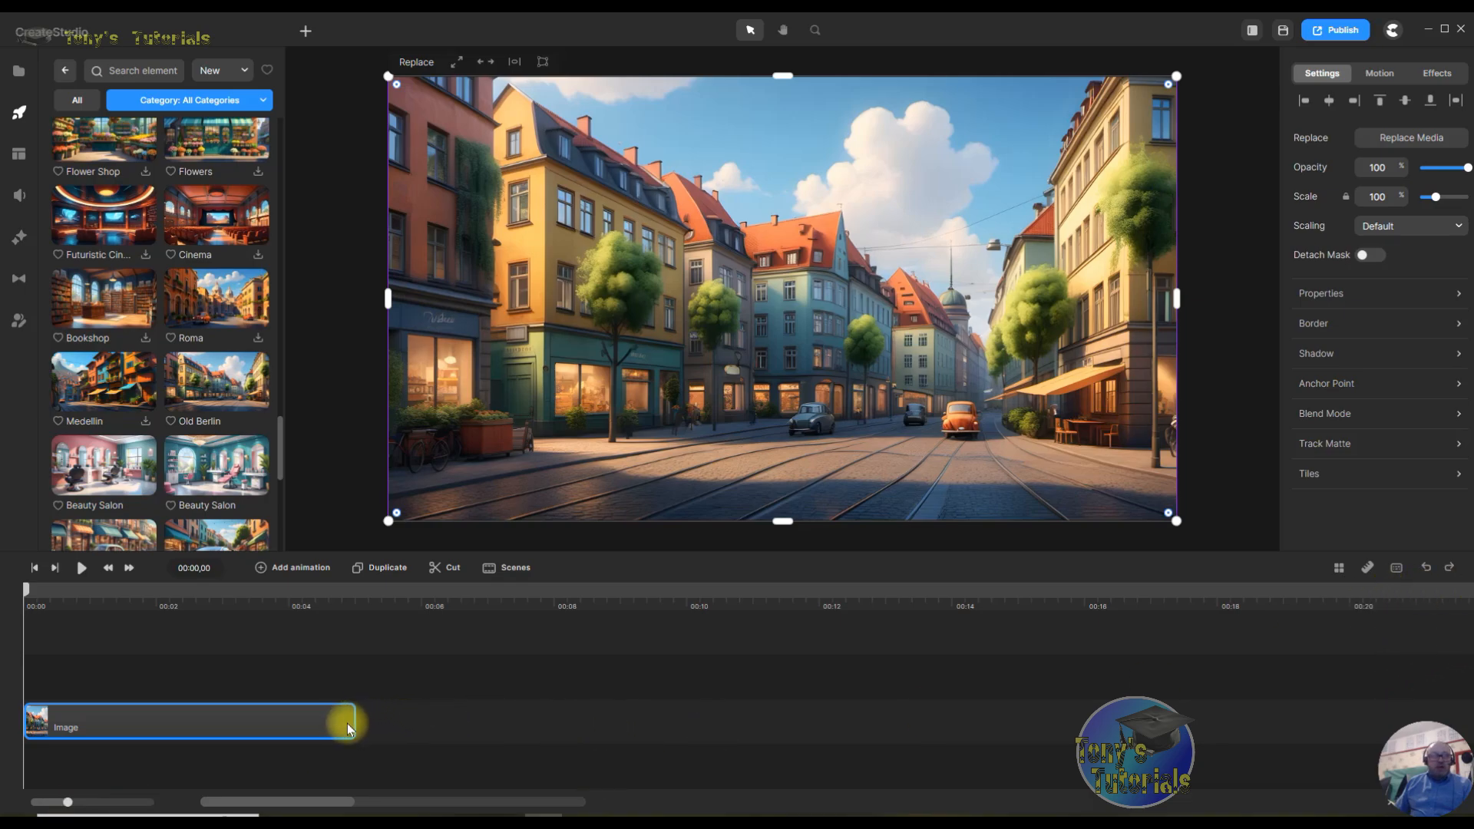
drag(355, 721, 1362, 736)
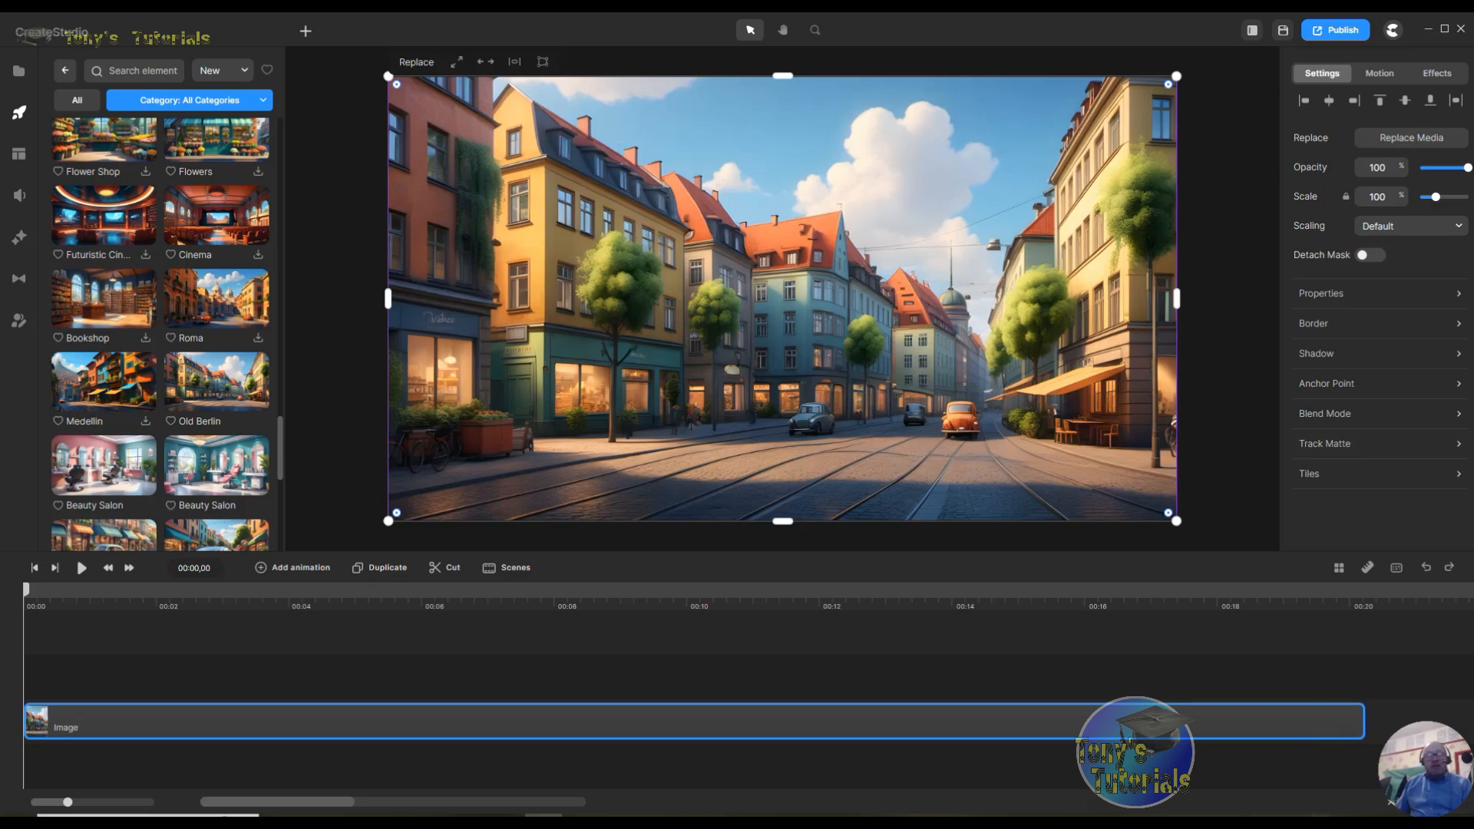
- Apply a Fade In motion to the background image, preview it, and return the playhead to the start
drag(70, 801, 93, 801)
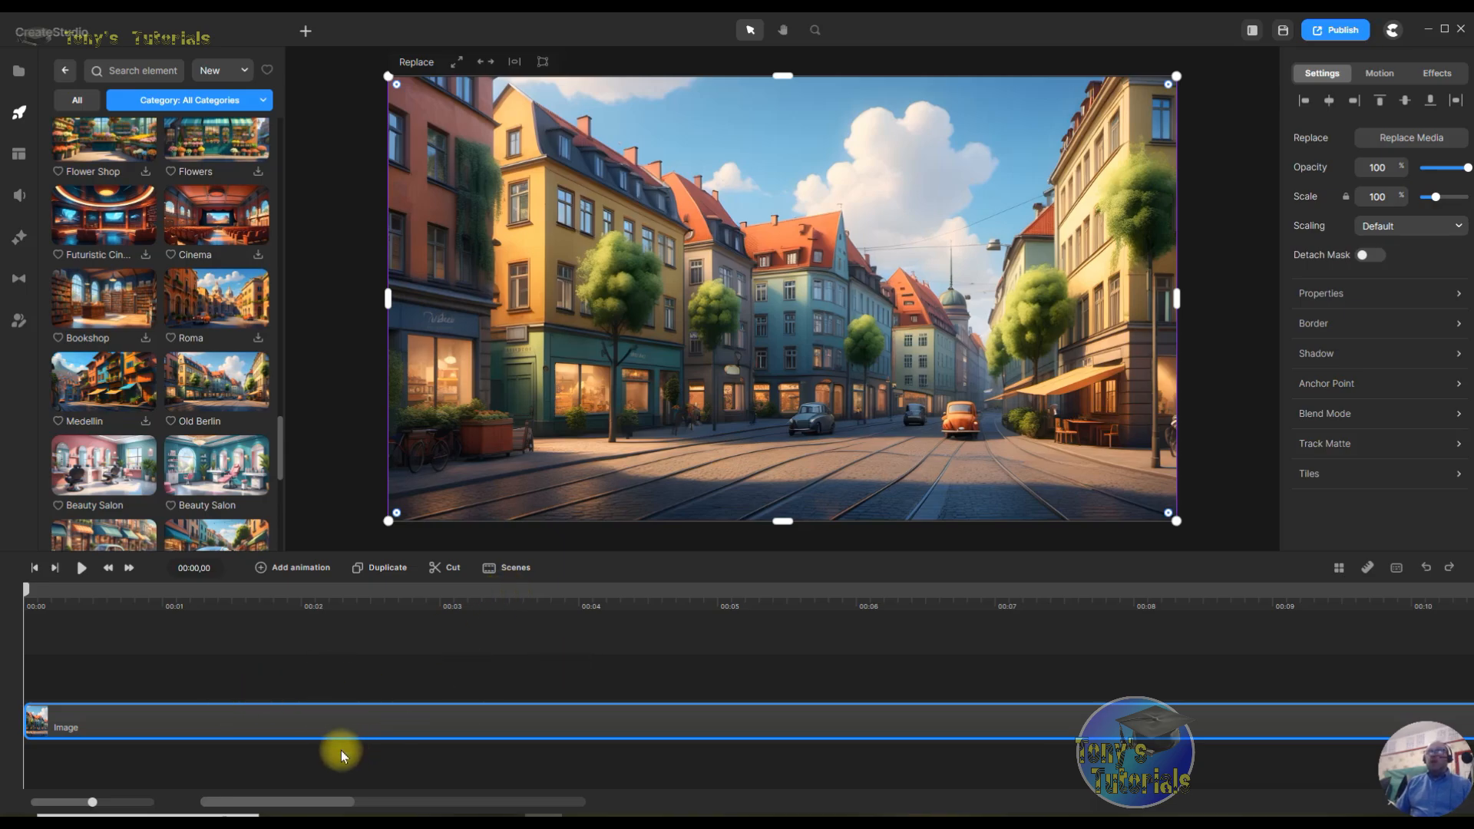
click(1379, 77)
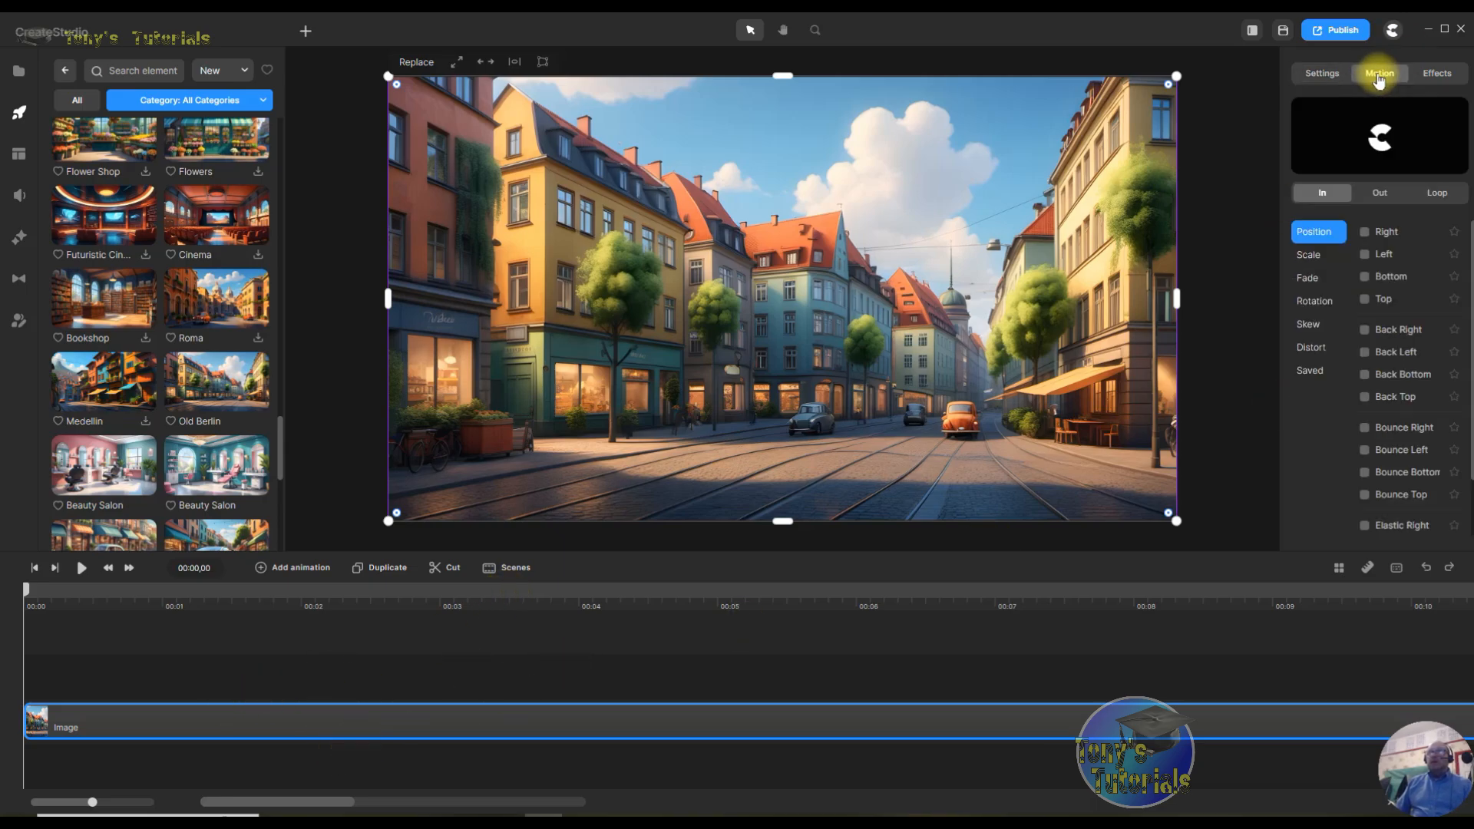
click(1308, 278)
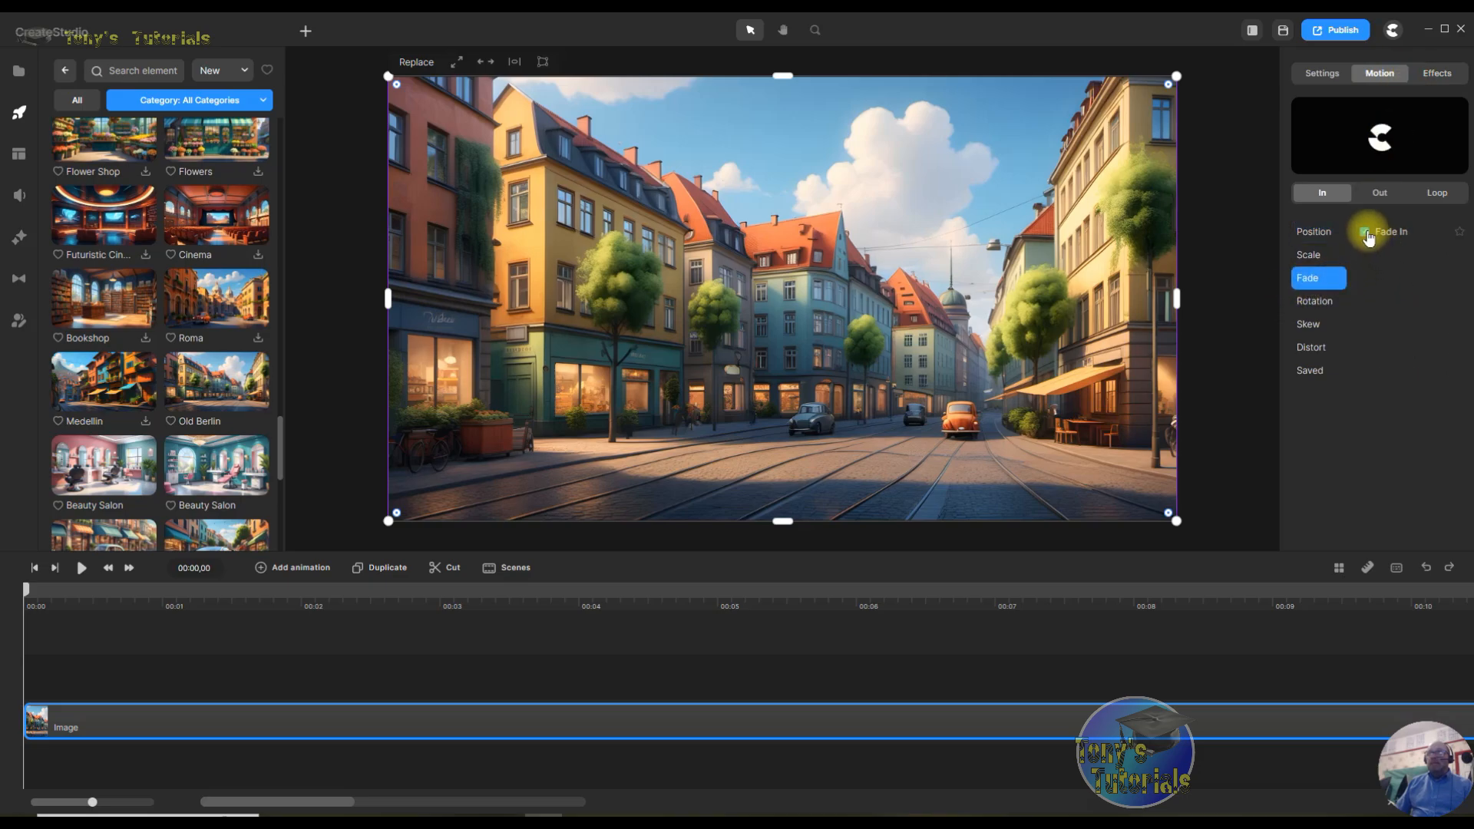
click(1367, 233)
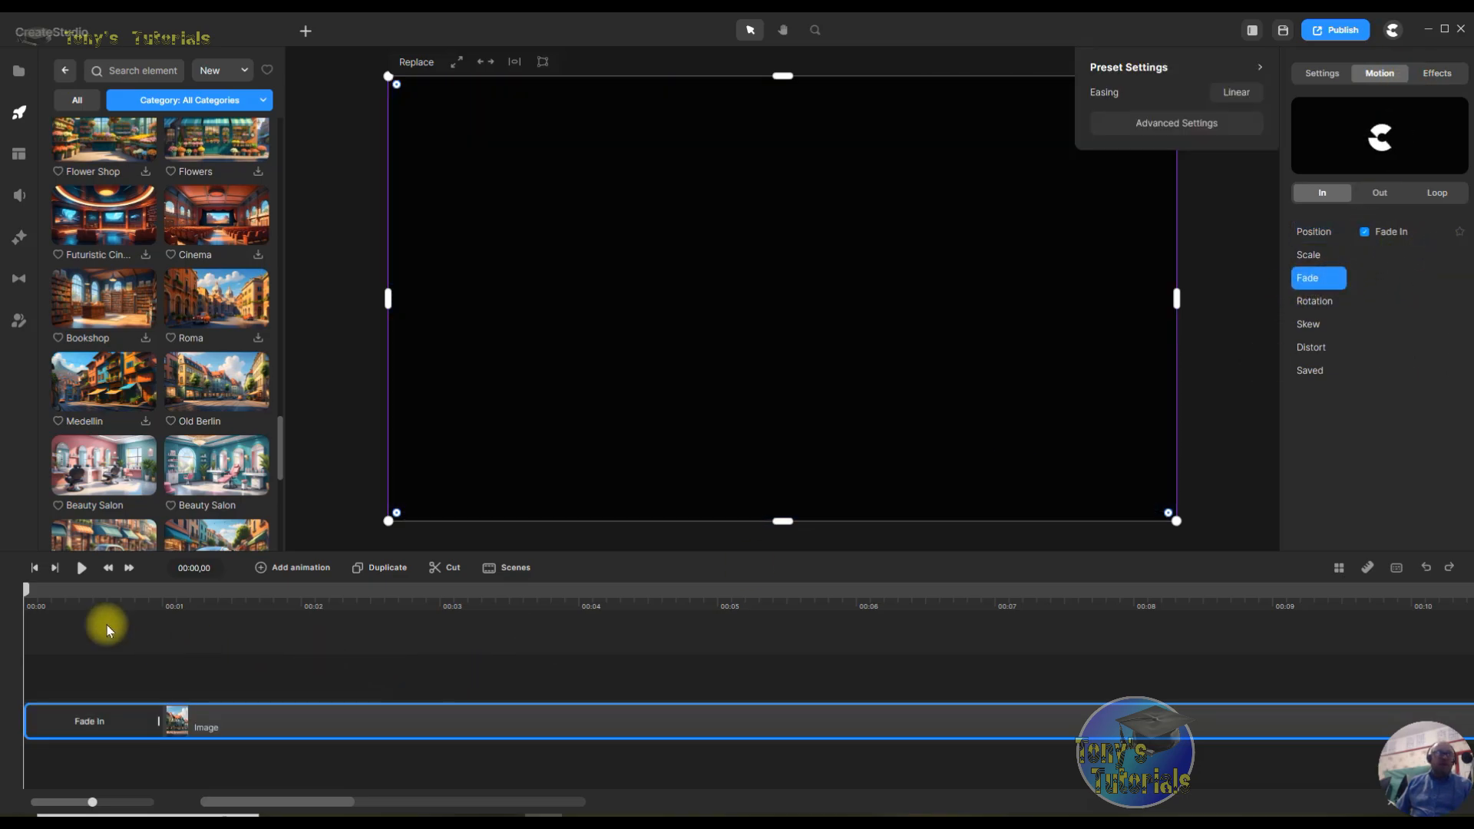
click(82, 571)
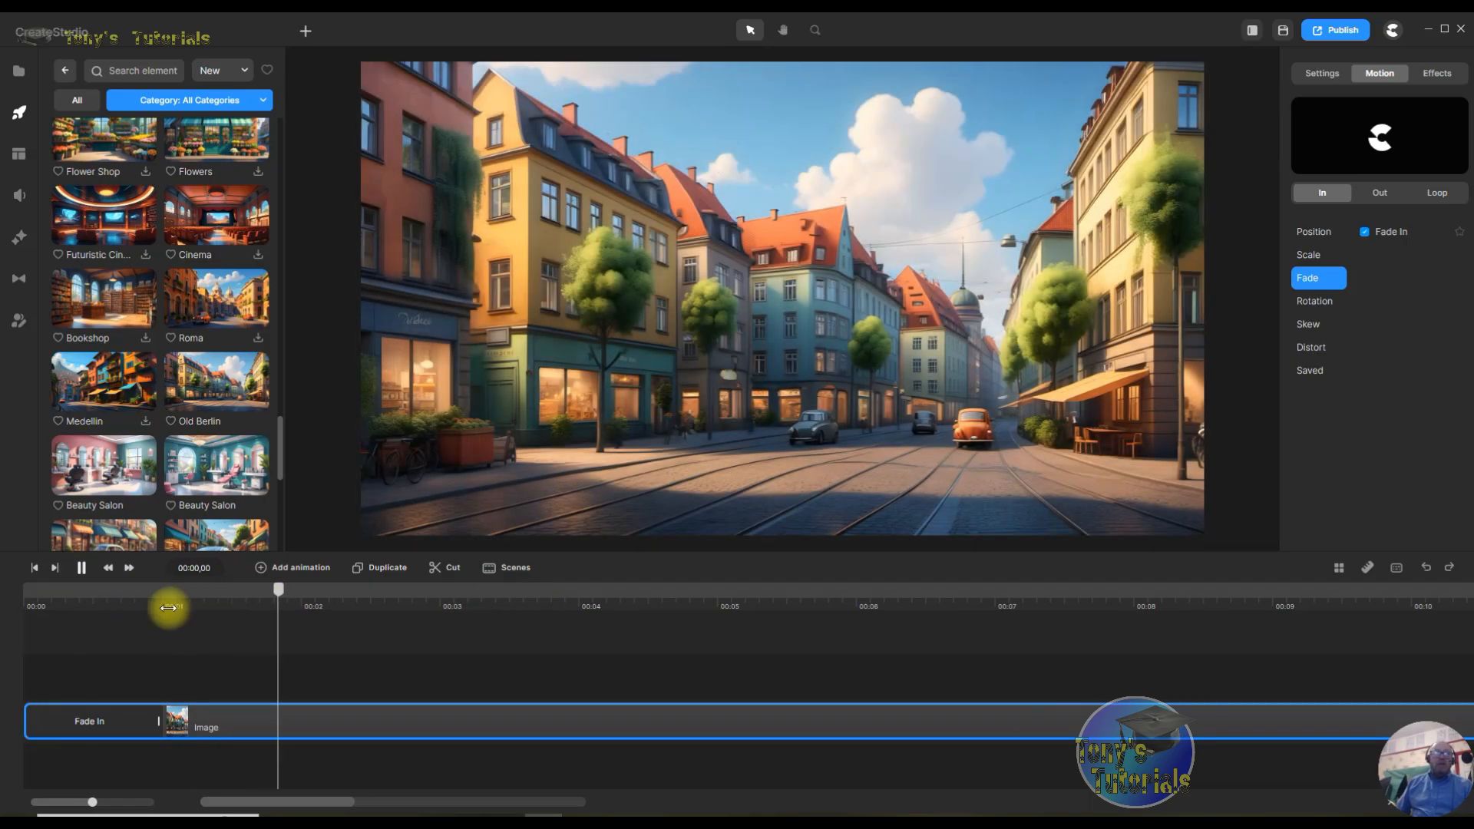
click(81, 568)
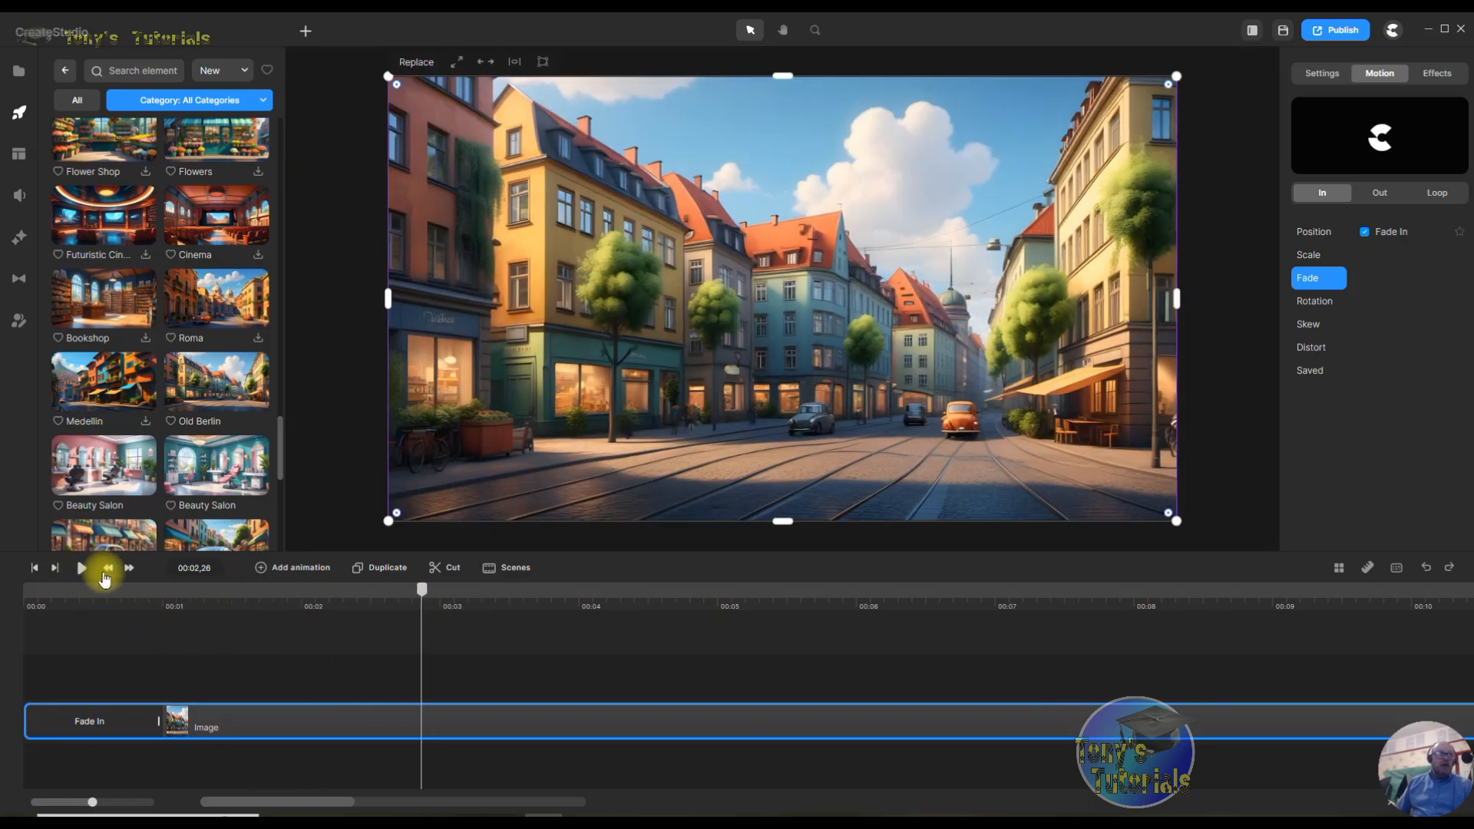
click(34, 569)
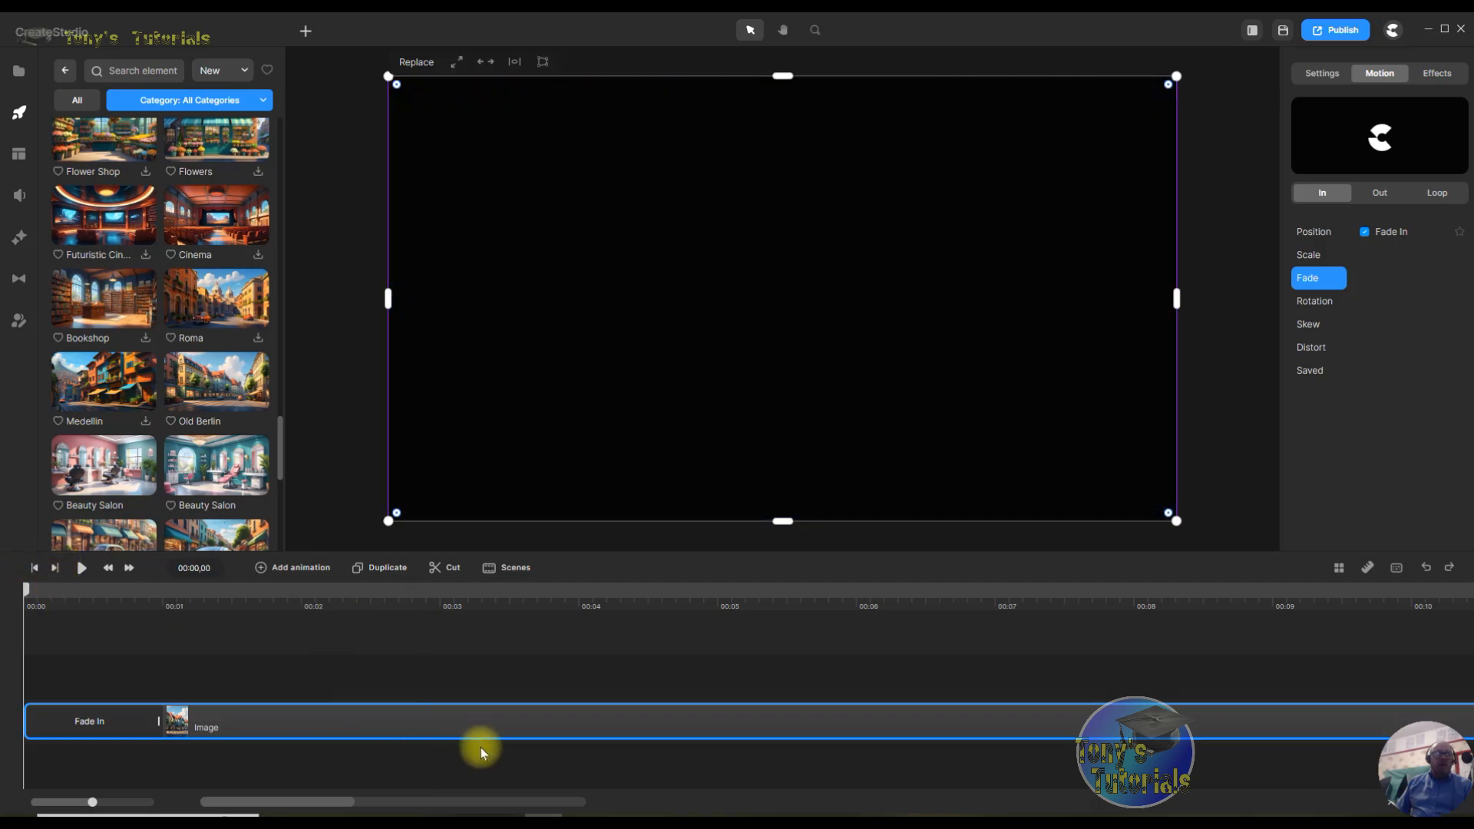
- Rename the background image's layer to BG and lock it
right_click(372, 719)
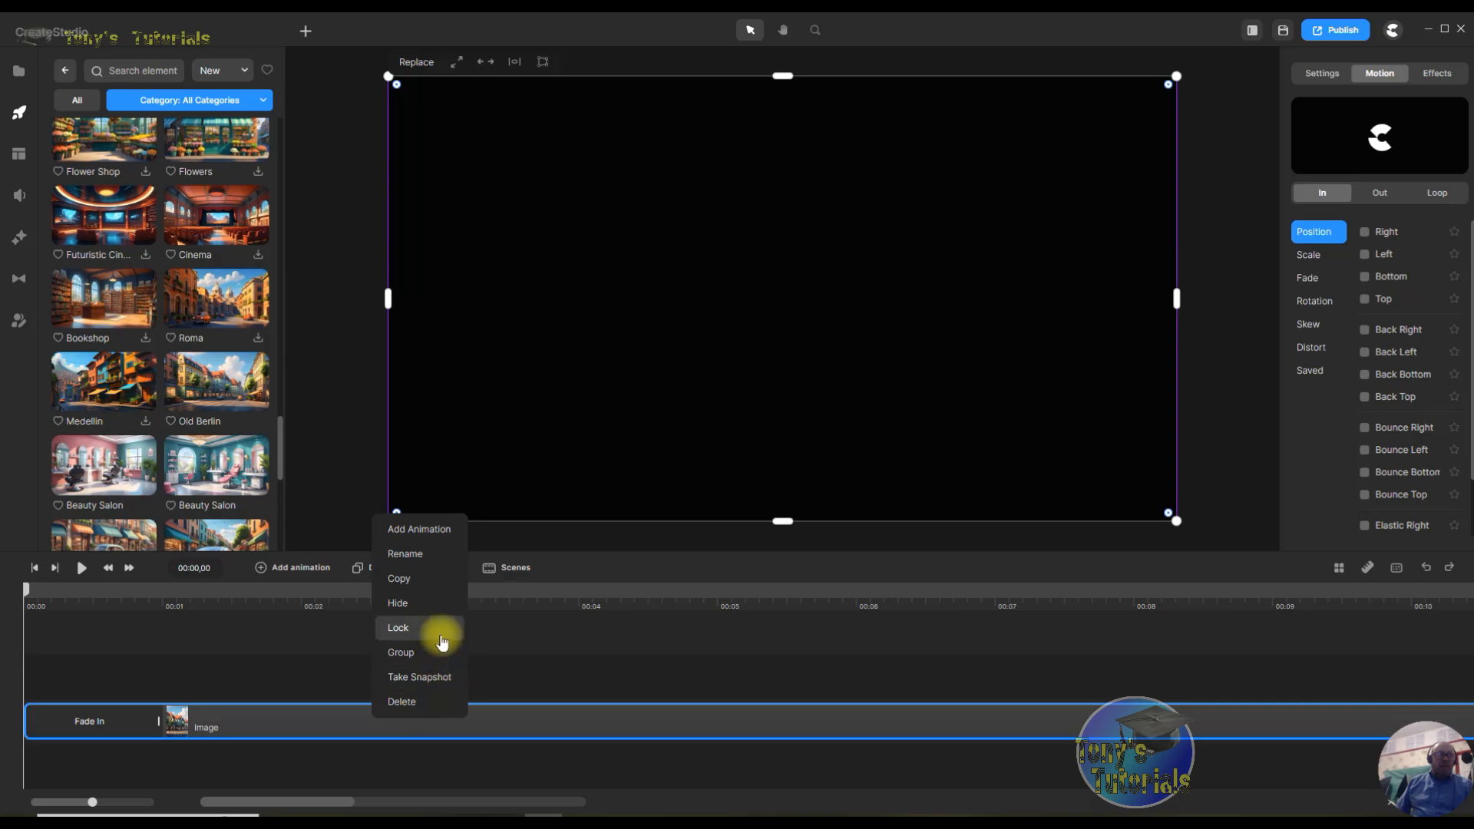
click(447, 555)
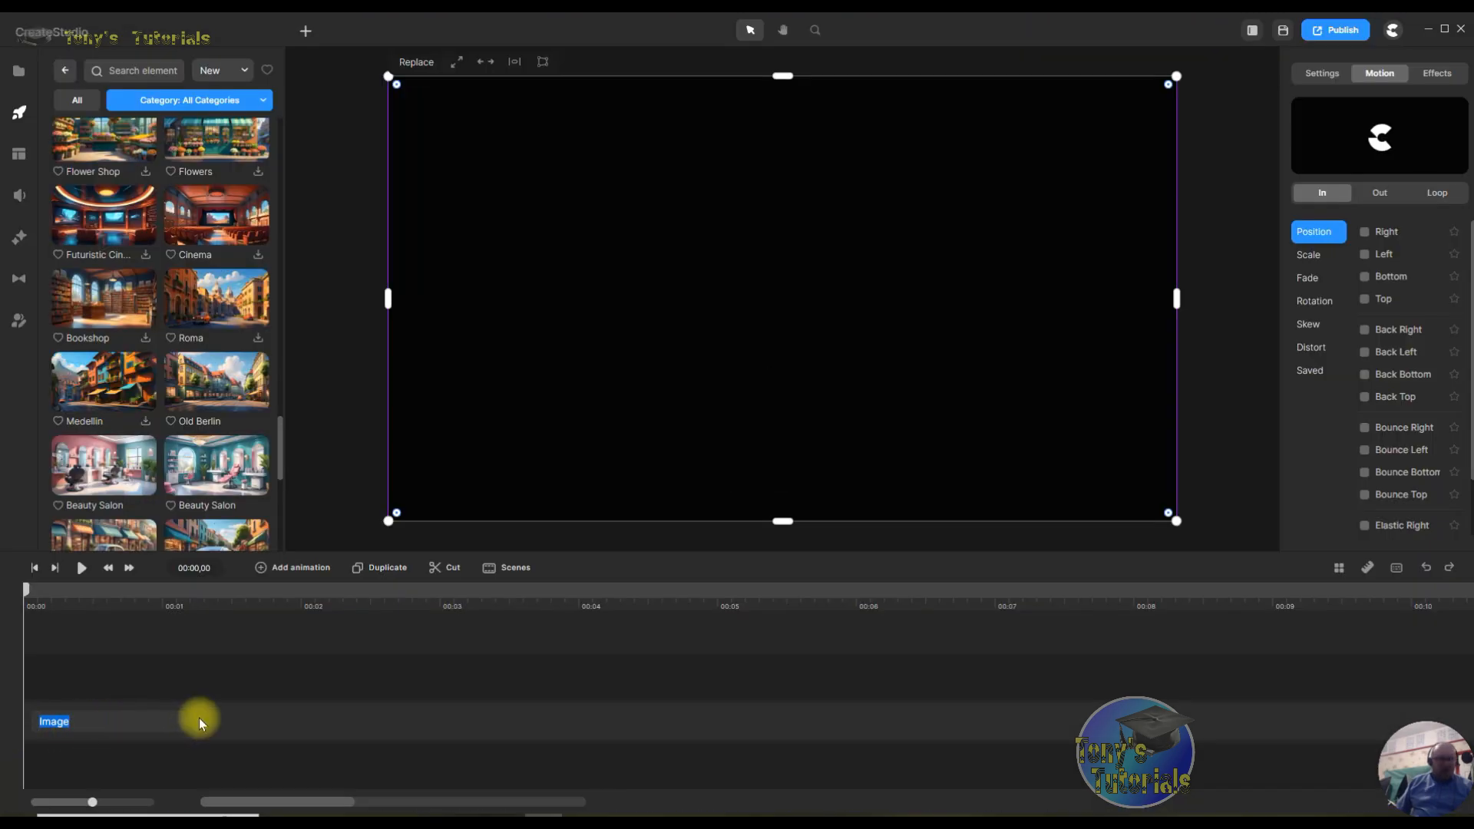
text(BG)
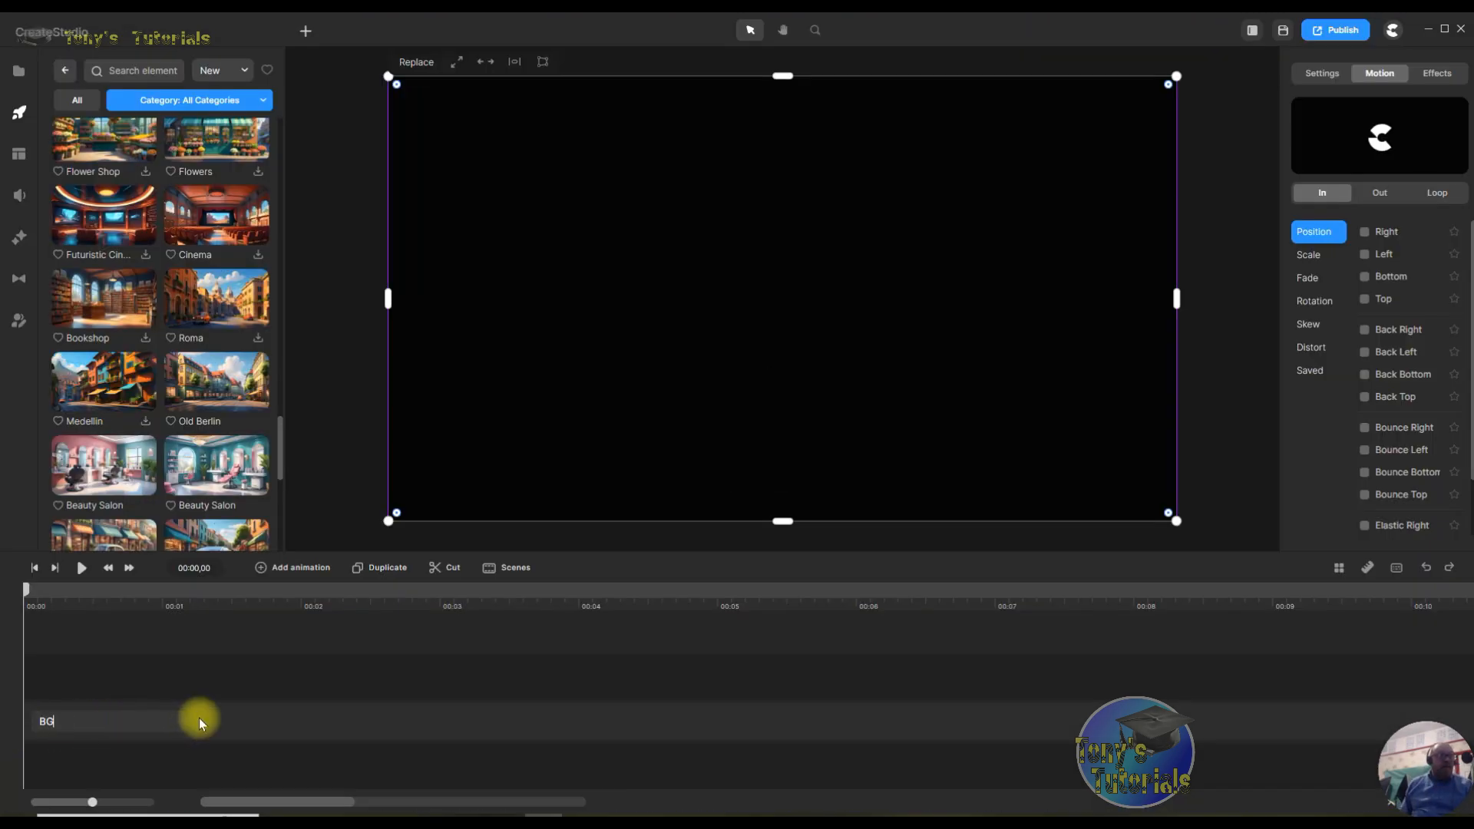
key(Return)
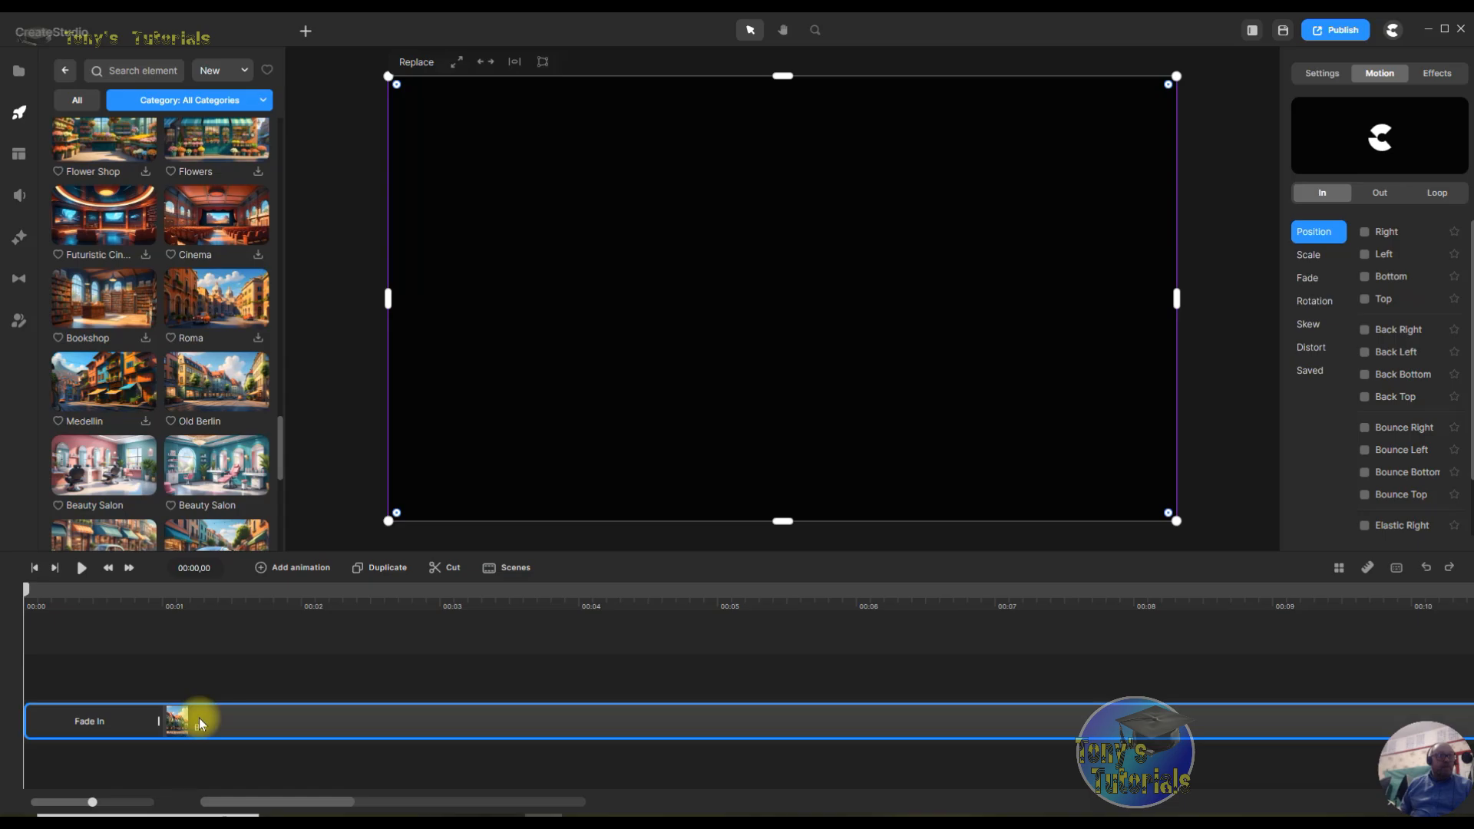
right_click(335, 721)
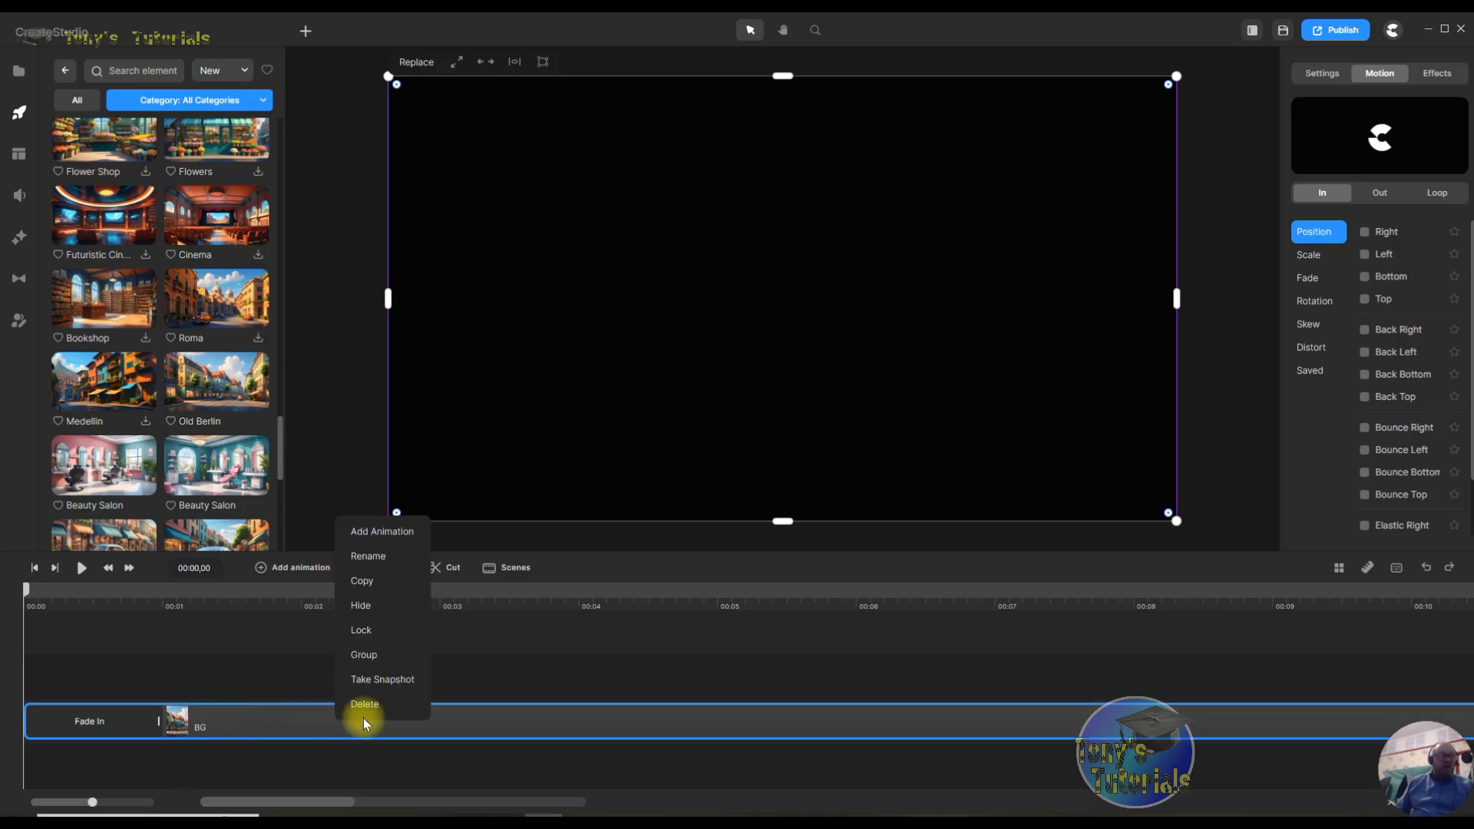
click(361, 630)
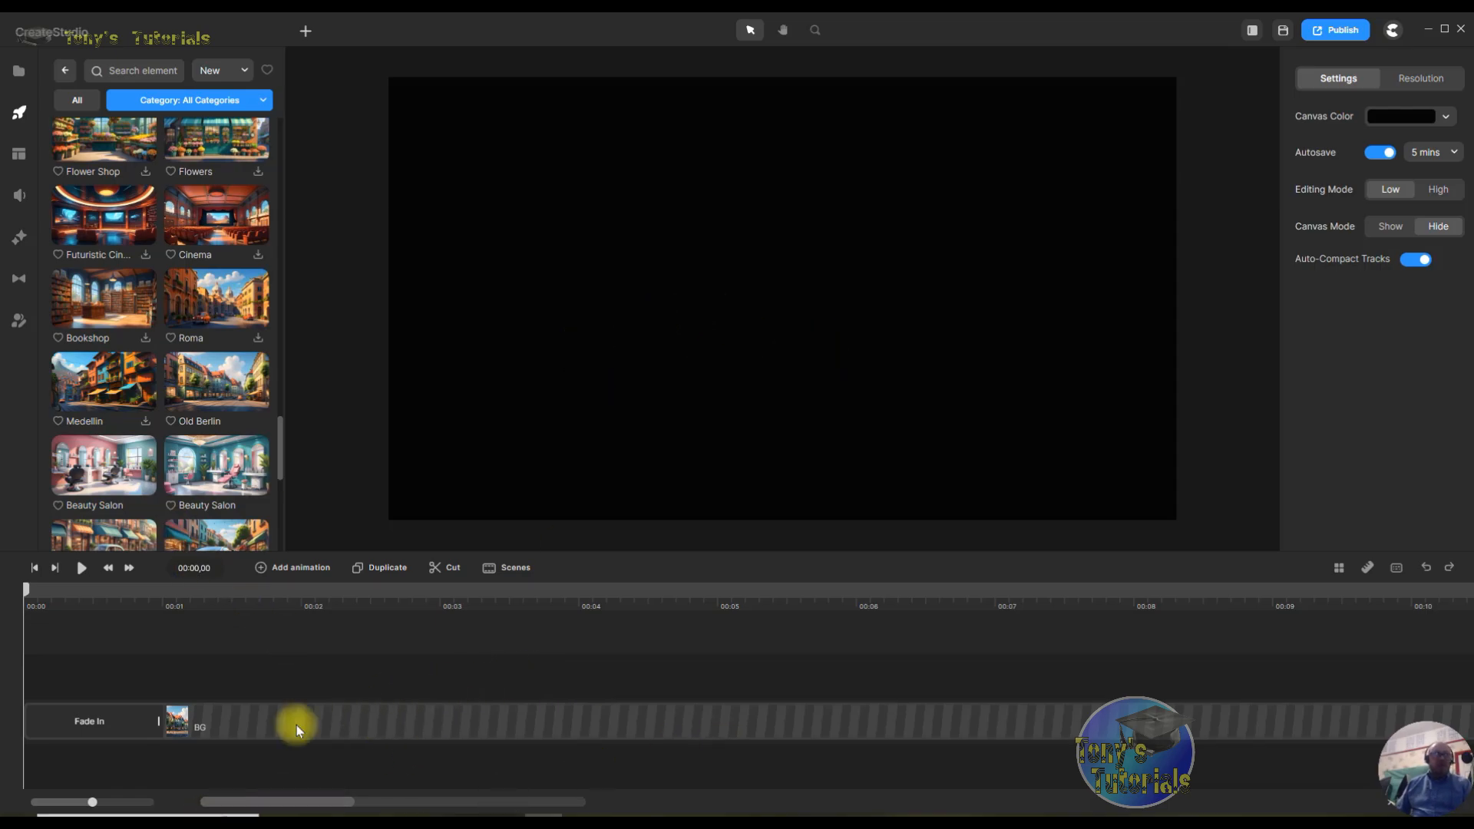
- Position the playhead at the end of the background's fade-in, at 00:01,00
drag(28, 593, 315, 599)
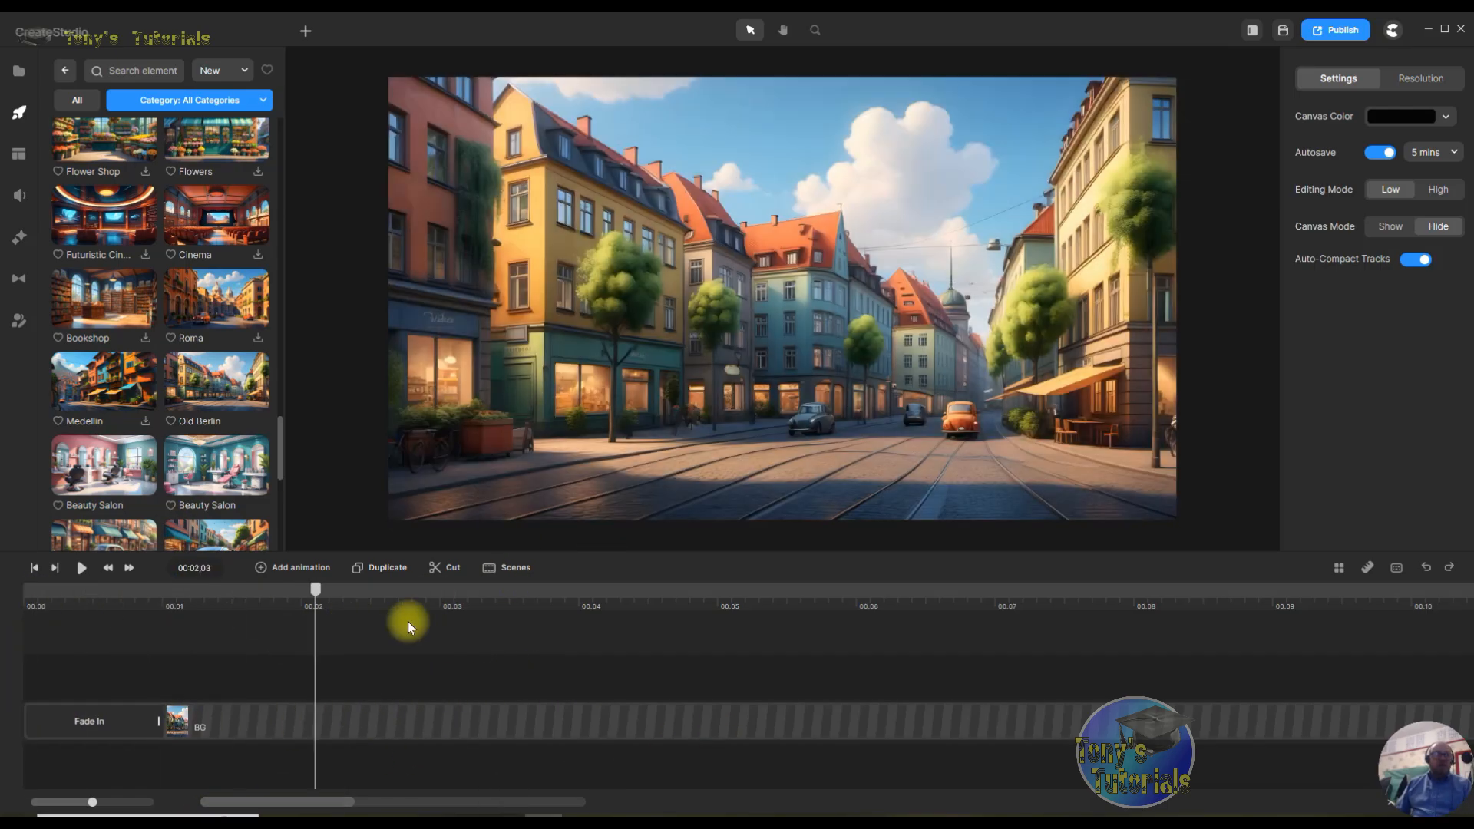
click(431, 596)
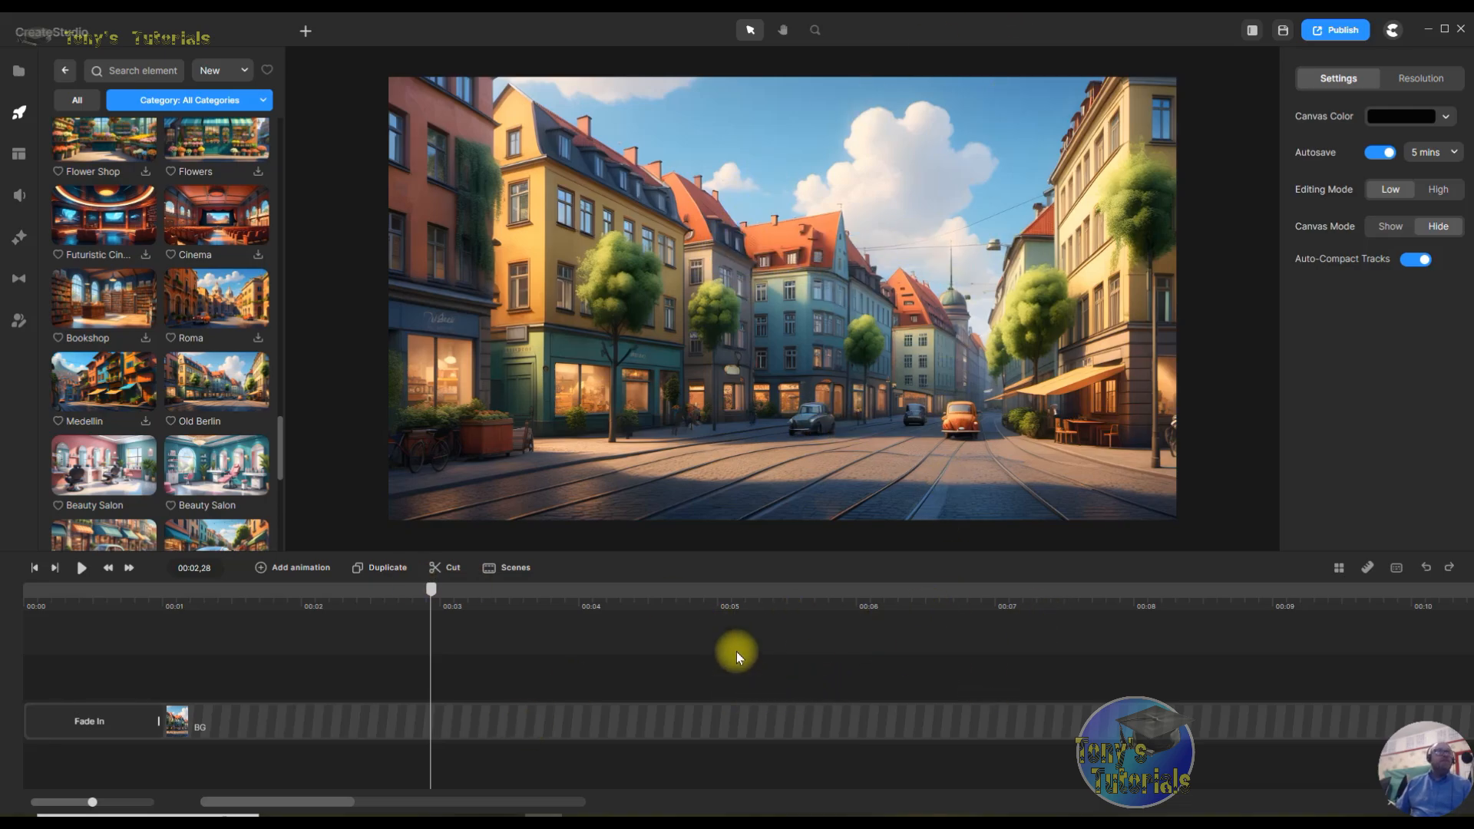
drag(430, 589, 159, 611)
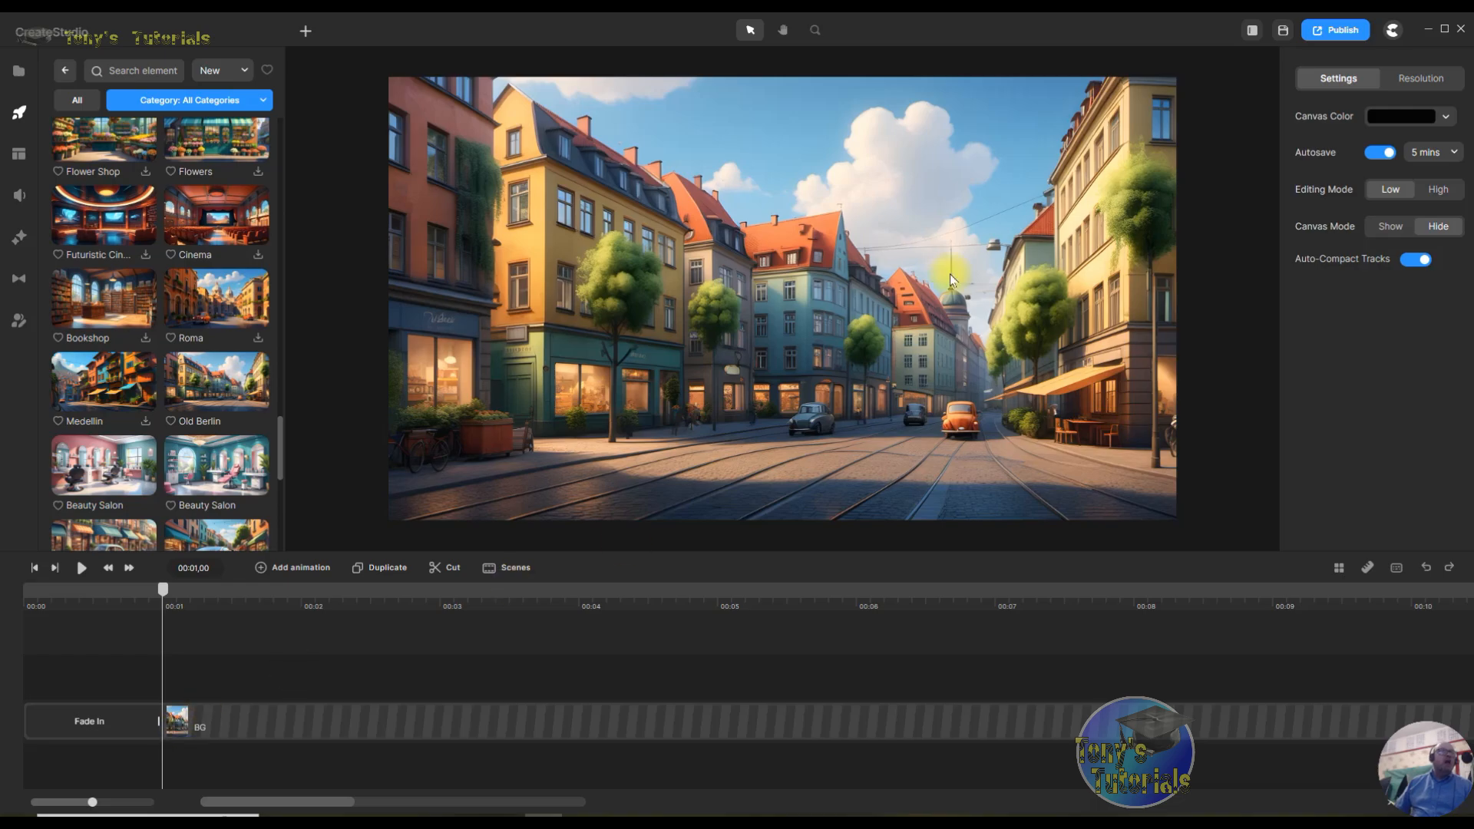
- Browse the Effects elements and add the Arrow 22 effect to the canvas over the street scene
click(65, 74)
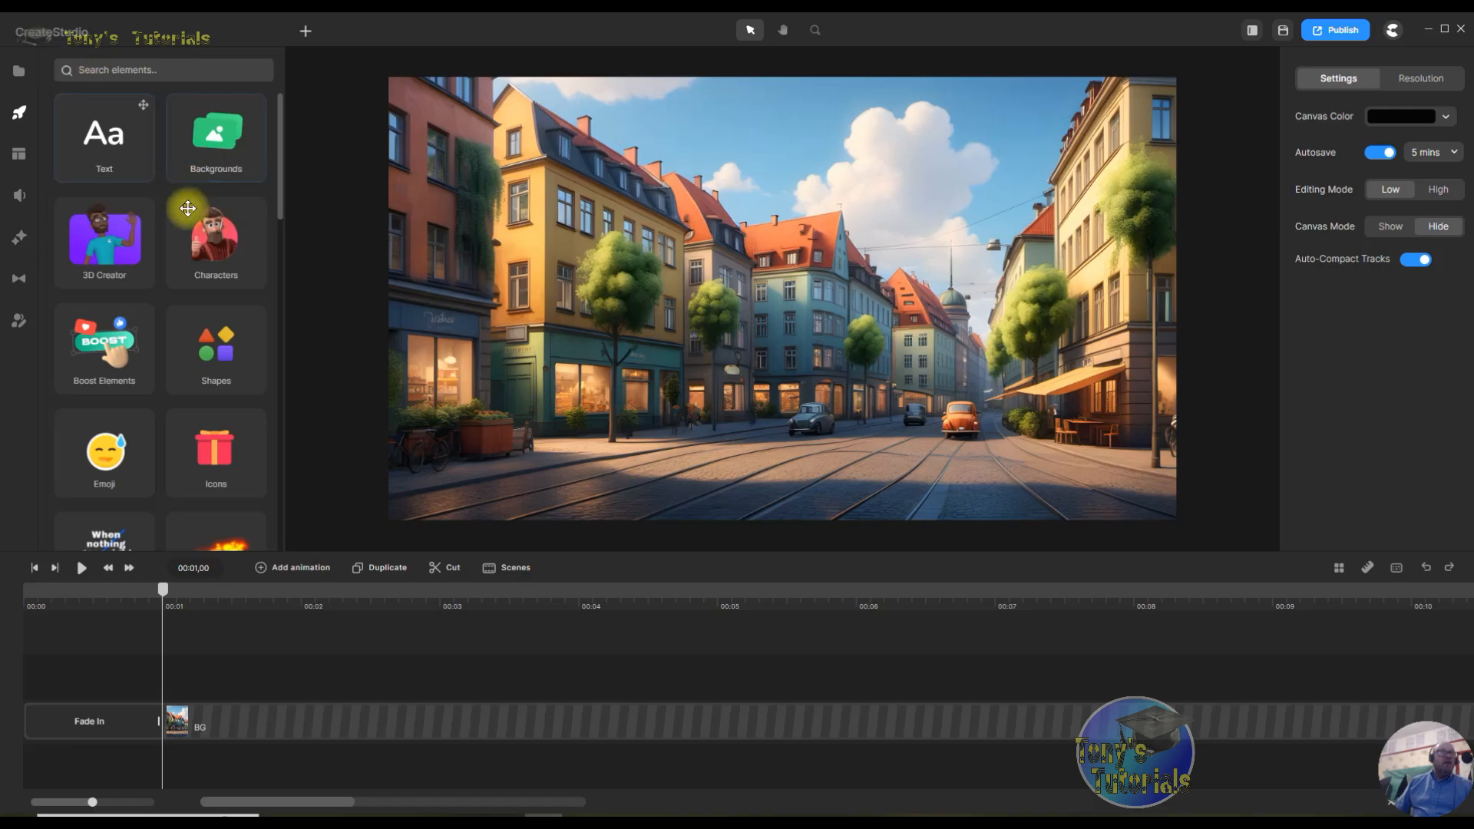
scroll(164, 237, down, 5)
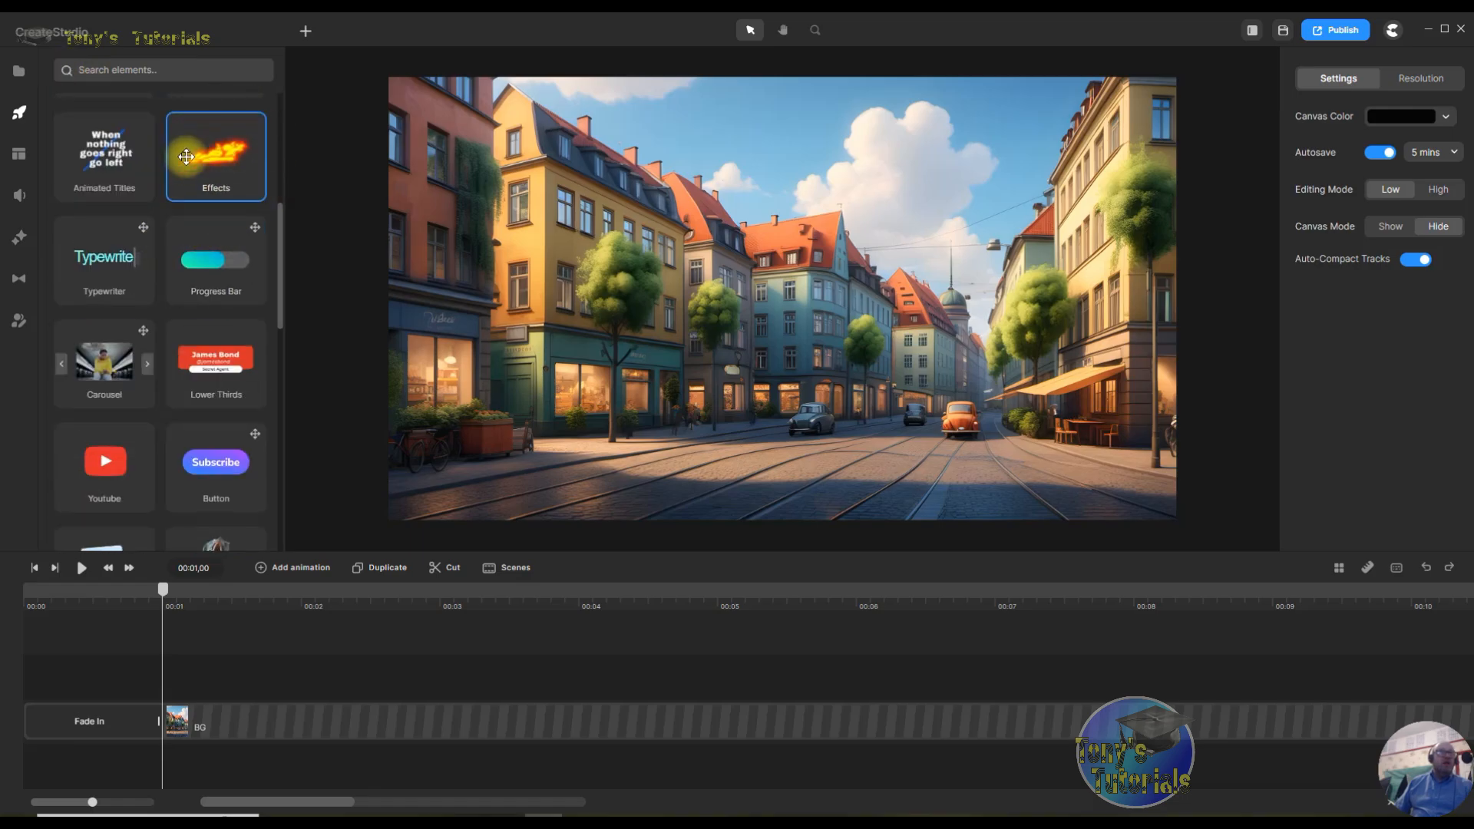
click(233, 182)
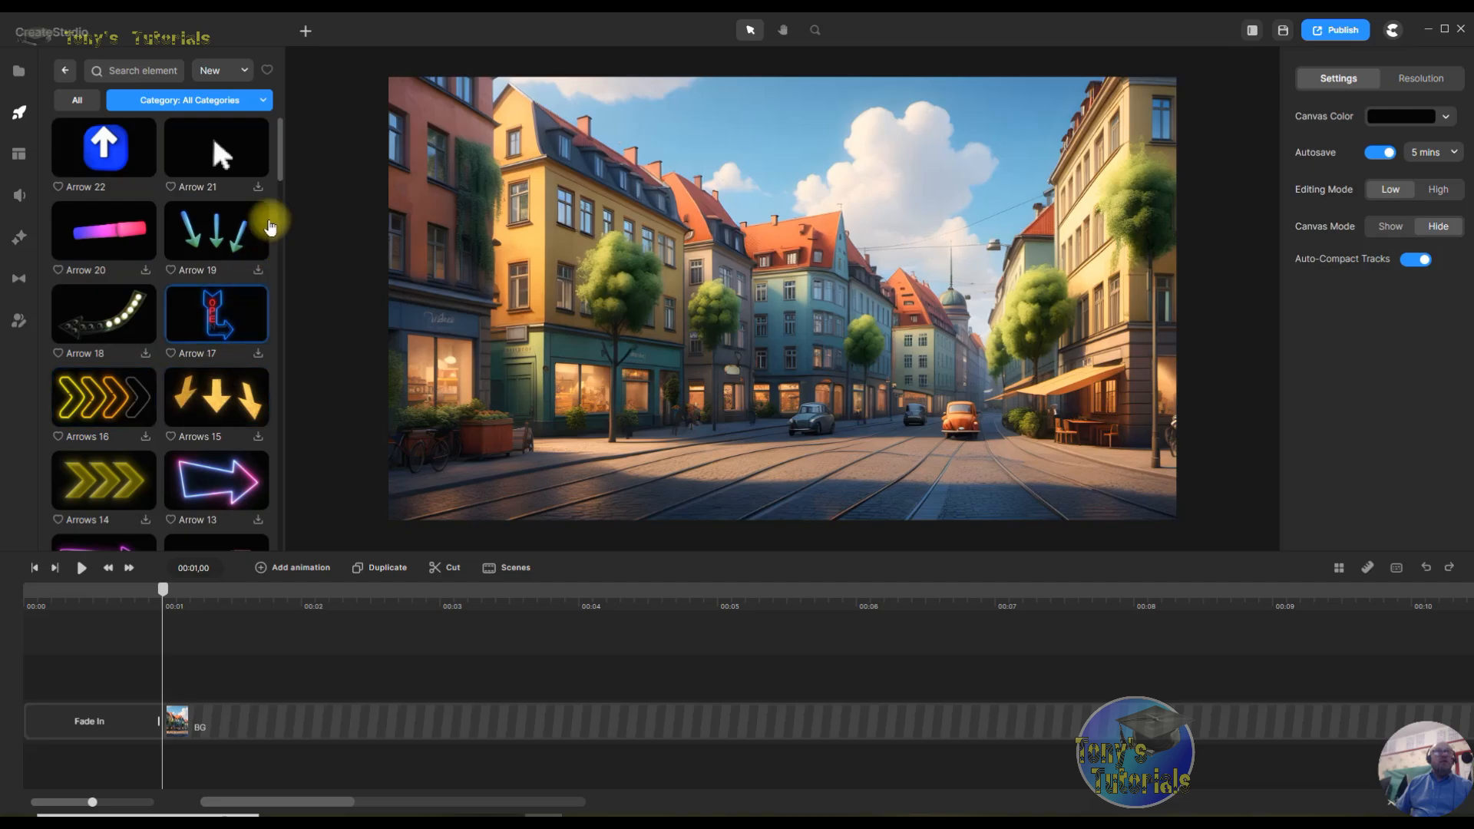
drag(280, 153, 278, 541)
scroll(278, 542, down, 10)
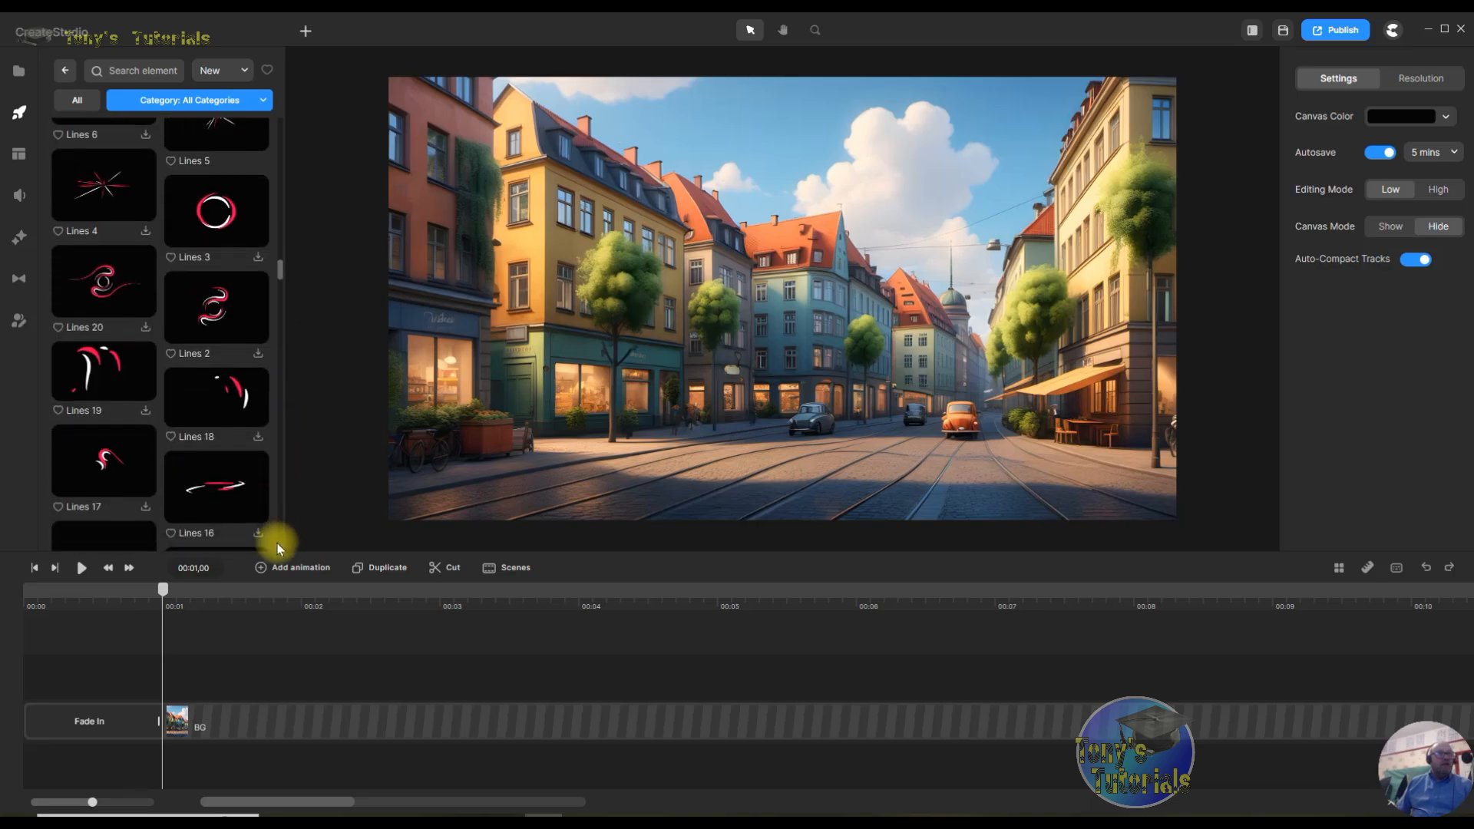
scroll(251, 432, down, 15)
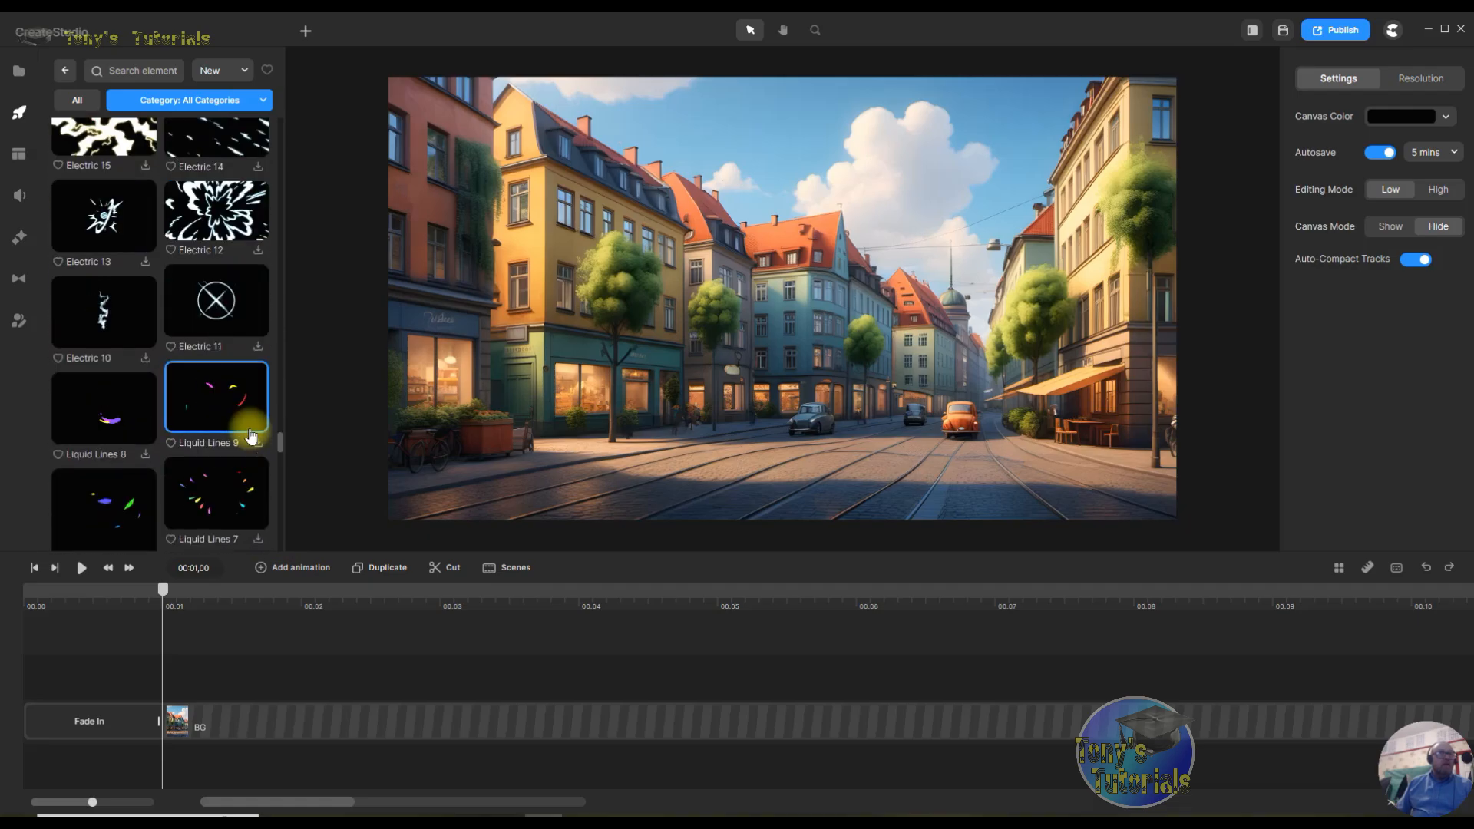
scroll(247, 432, up, 20)
scroll(233, 374, up, 5)
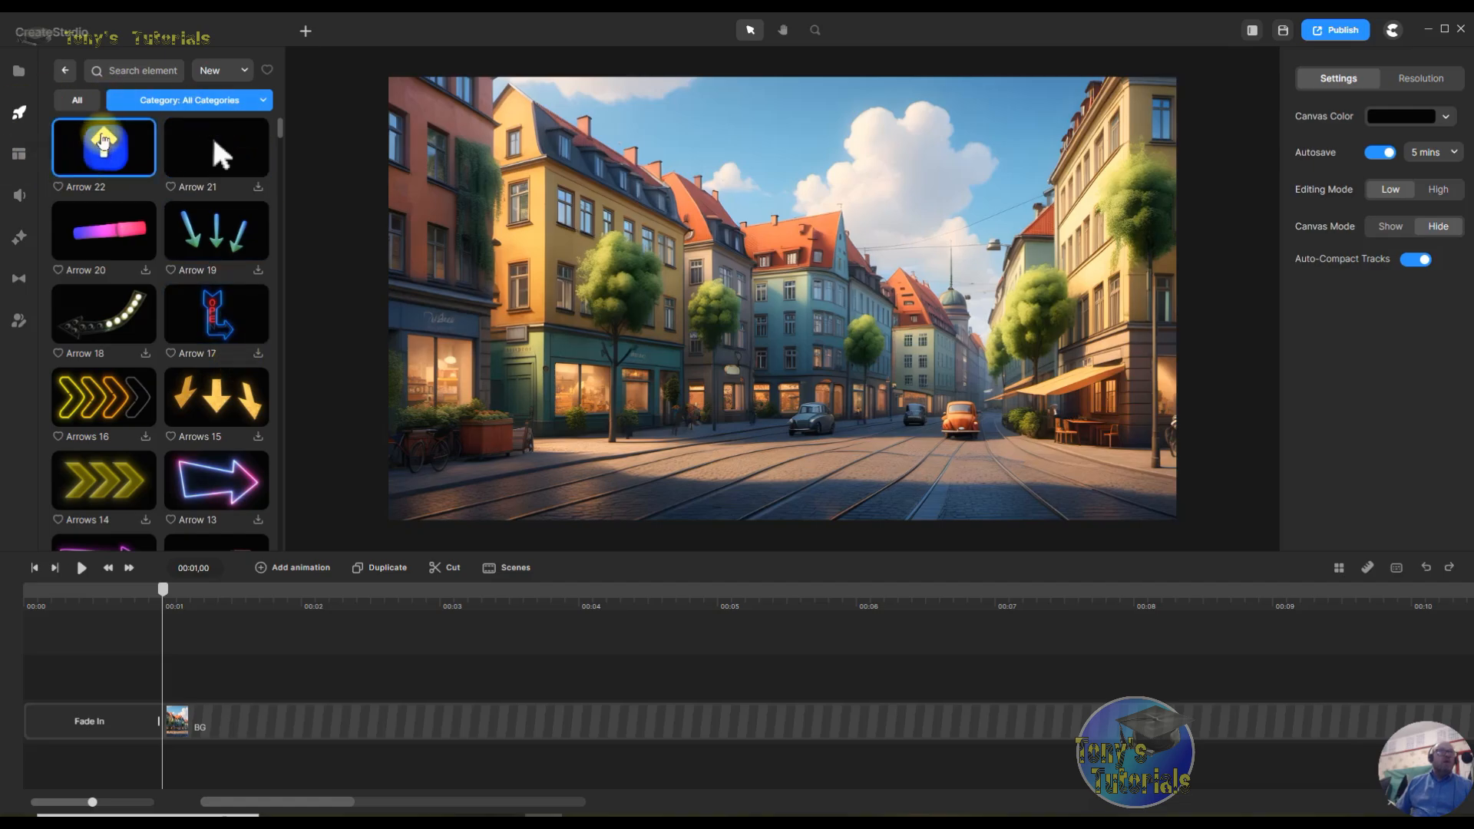
drag(103, 156, 772, 294)
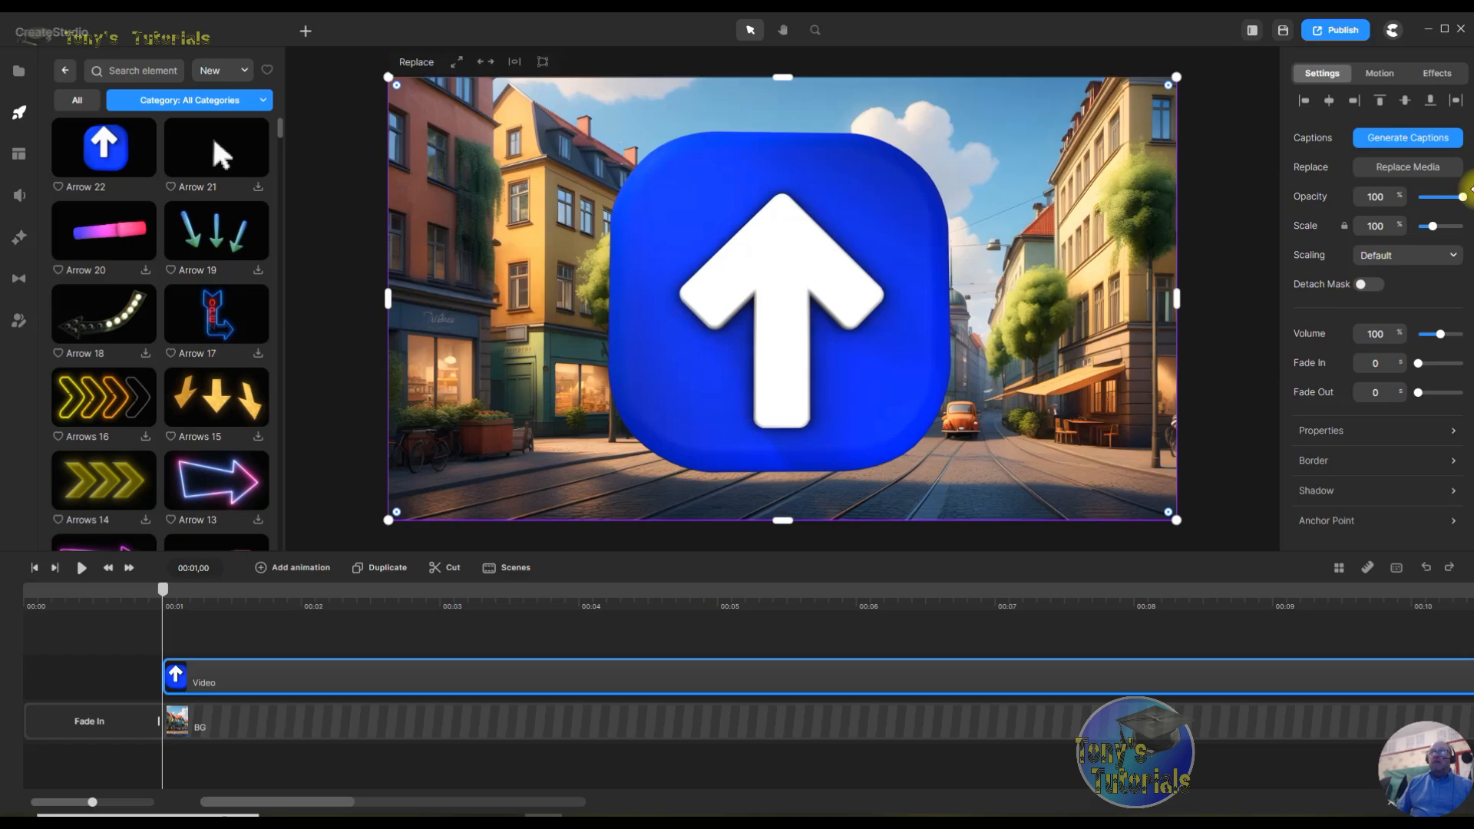
- Scale the arrow effect down to 15% and place it over the grey car near the middle of the street
mouse_move(1462, 198)
mouse_down()
mouse_move(1428, 198)
mouse_move(1465, 200)
mouse_up()
drag(1464, 200, 1431, 236)
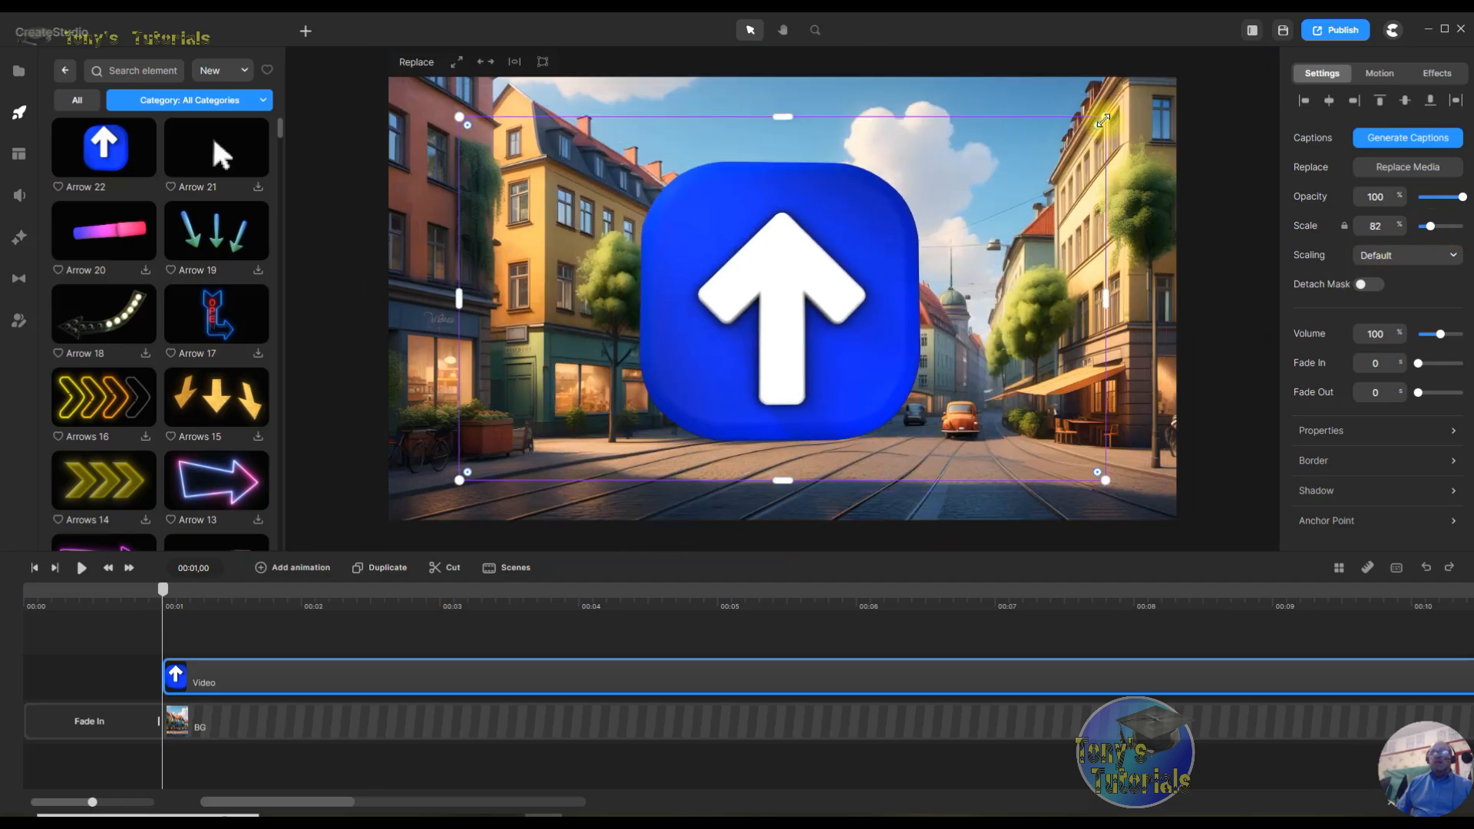
drag(1108, 116, 1110, 113)
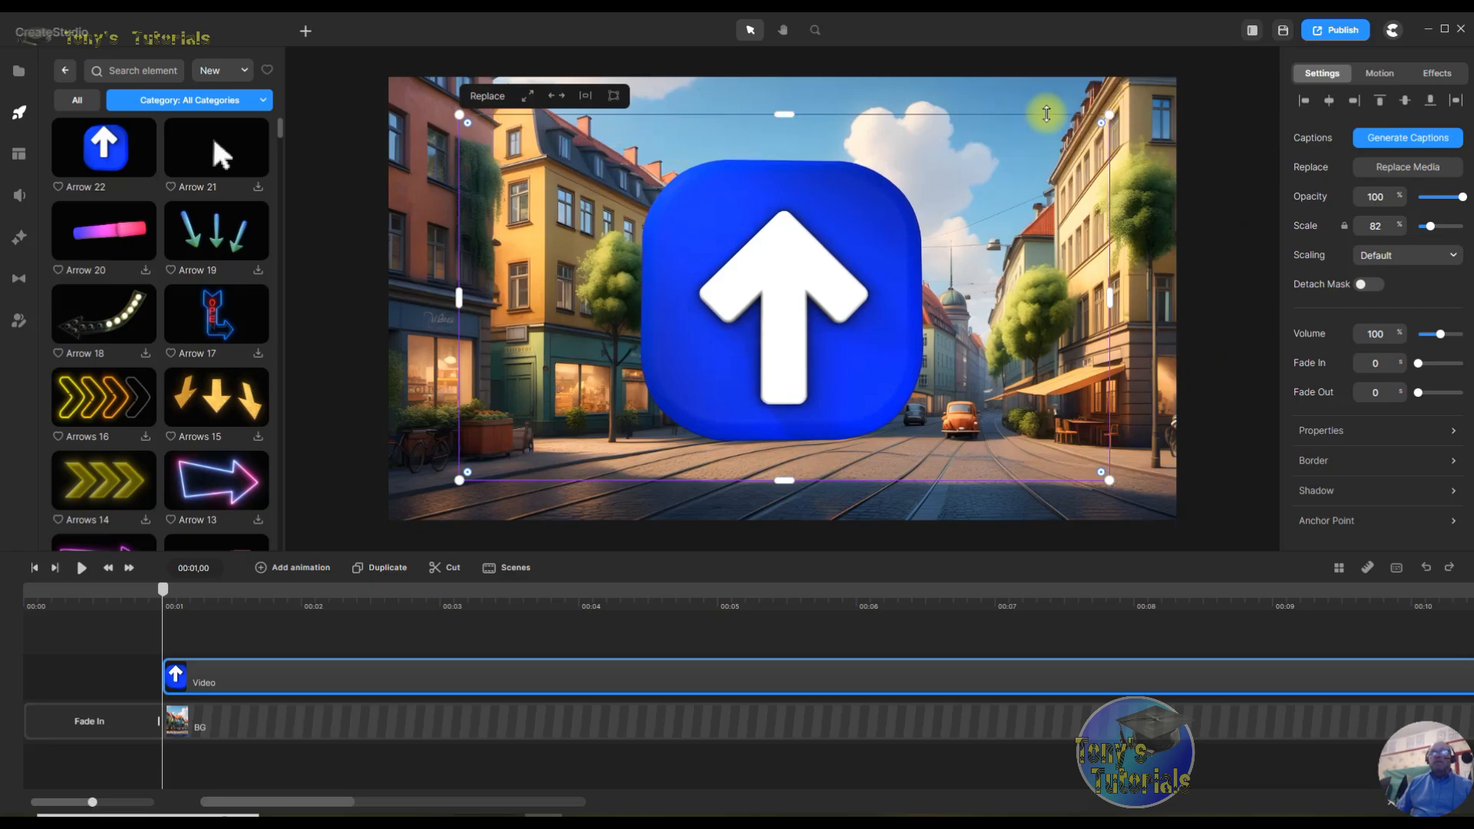
drag(1110, 117, 611, 367)
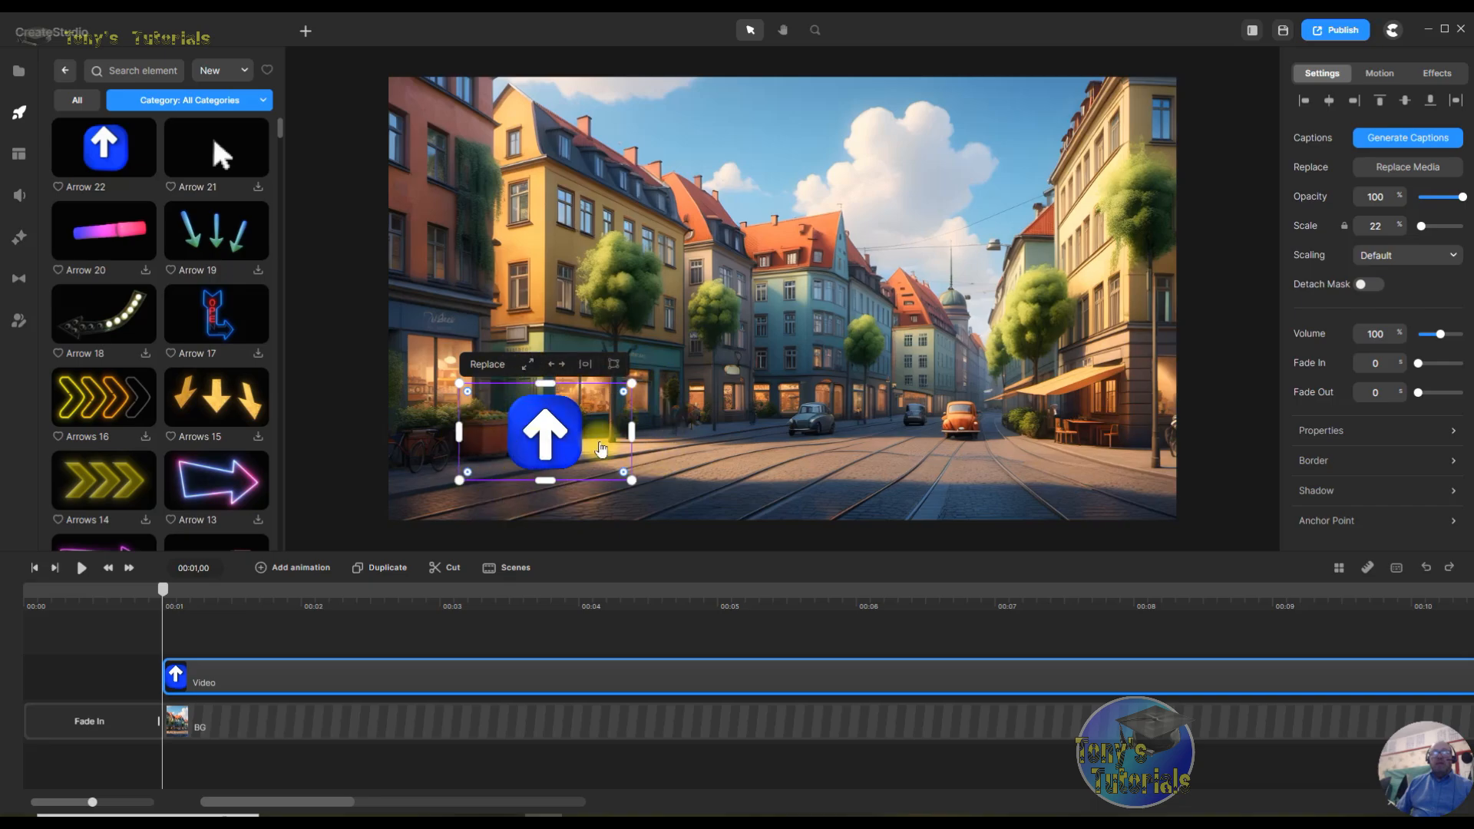
drag(636, 384, 576, 415)
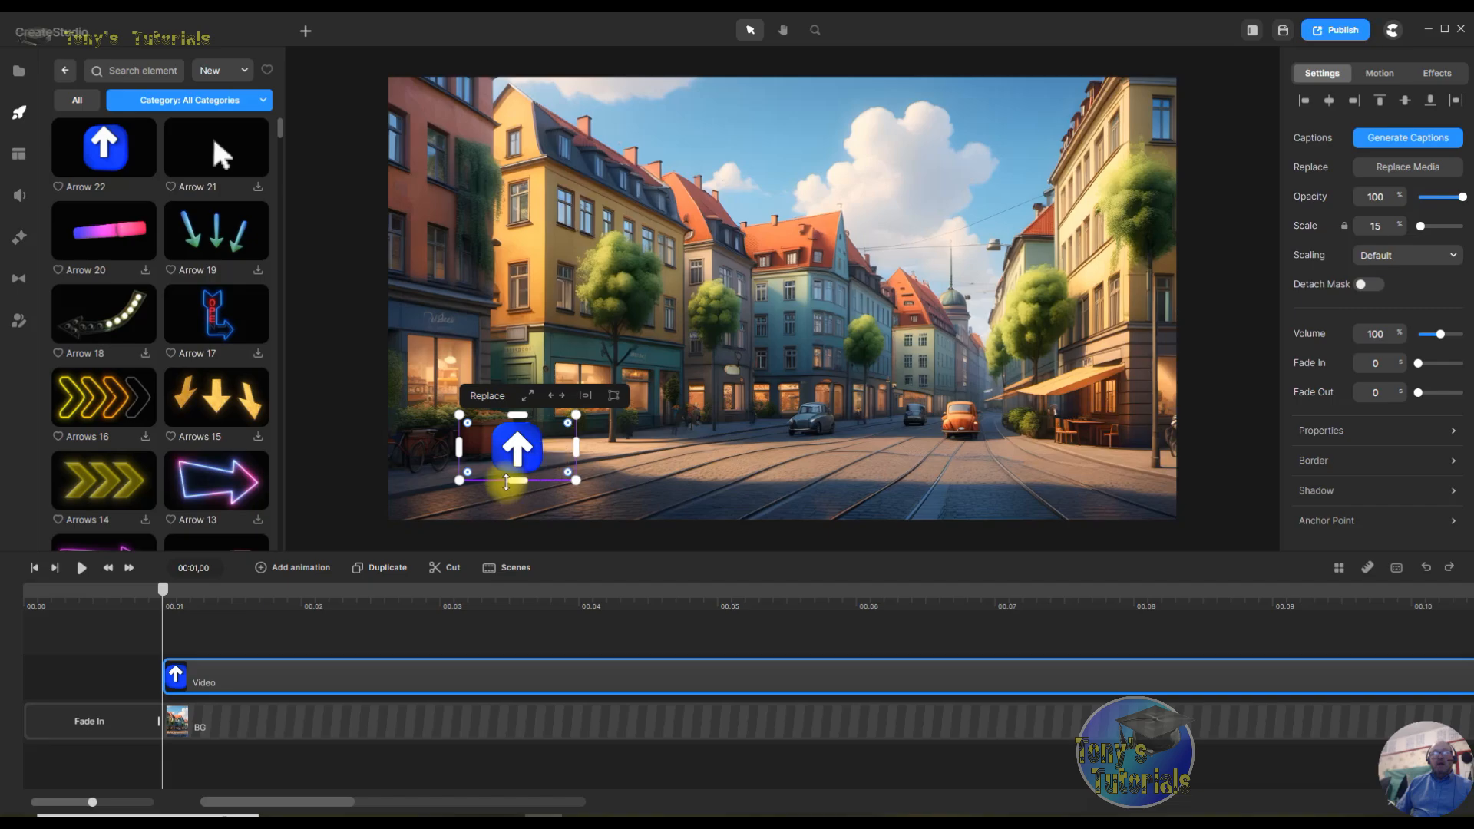
drag(516, 459, 798, 414)
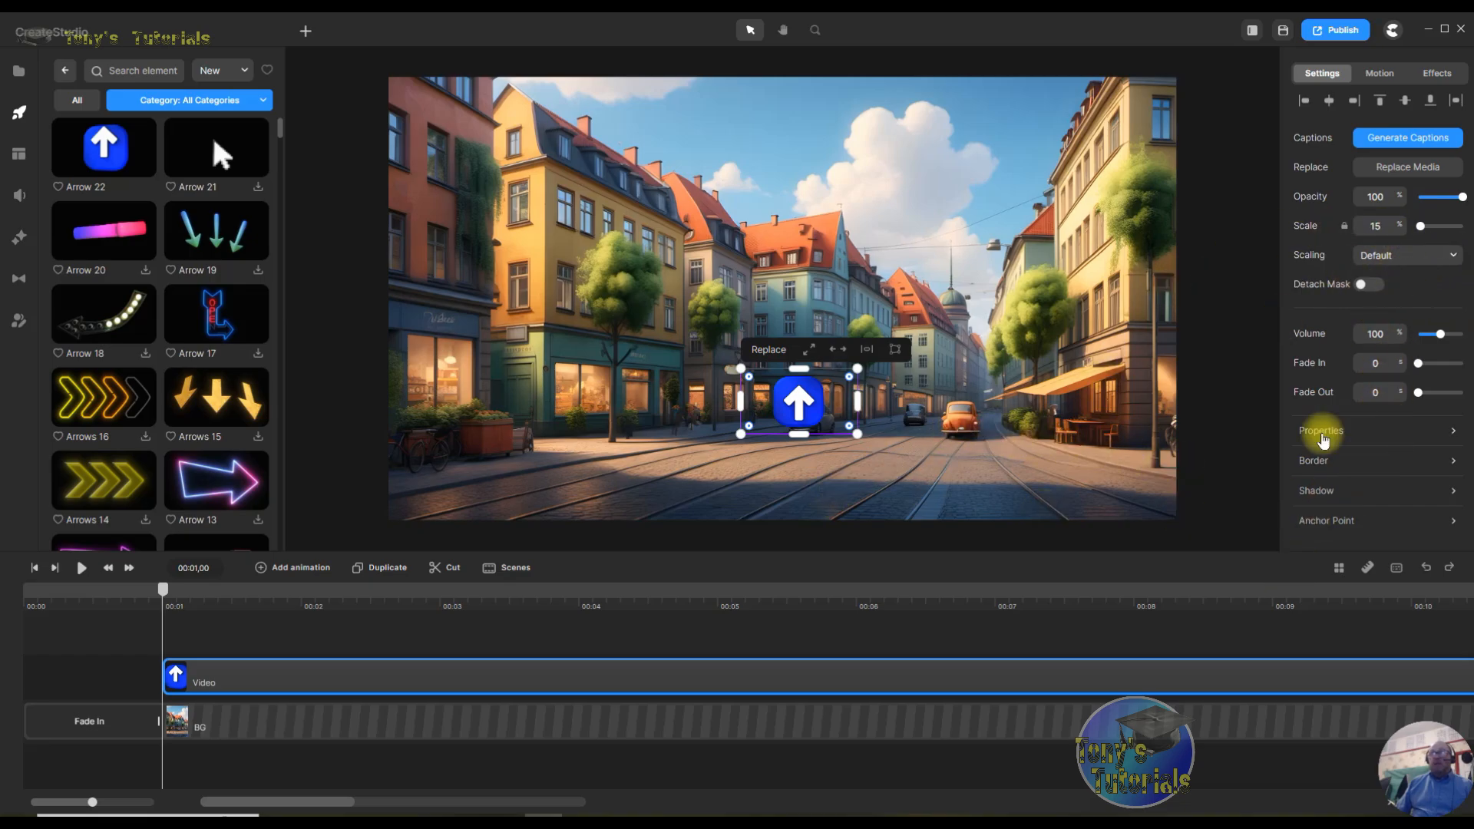
- Apply the Top position entrance motion to the arrow effect and play it back
click(1455, 434)
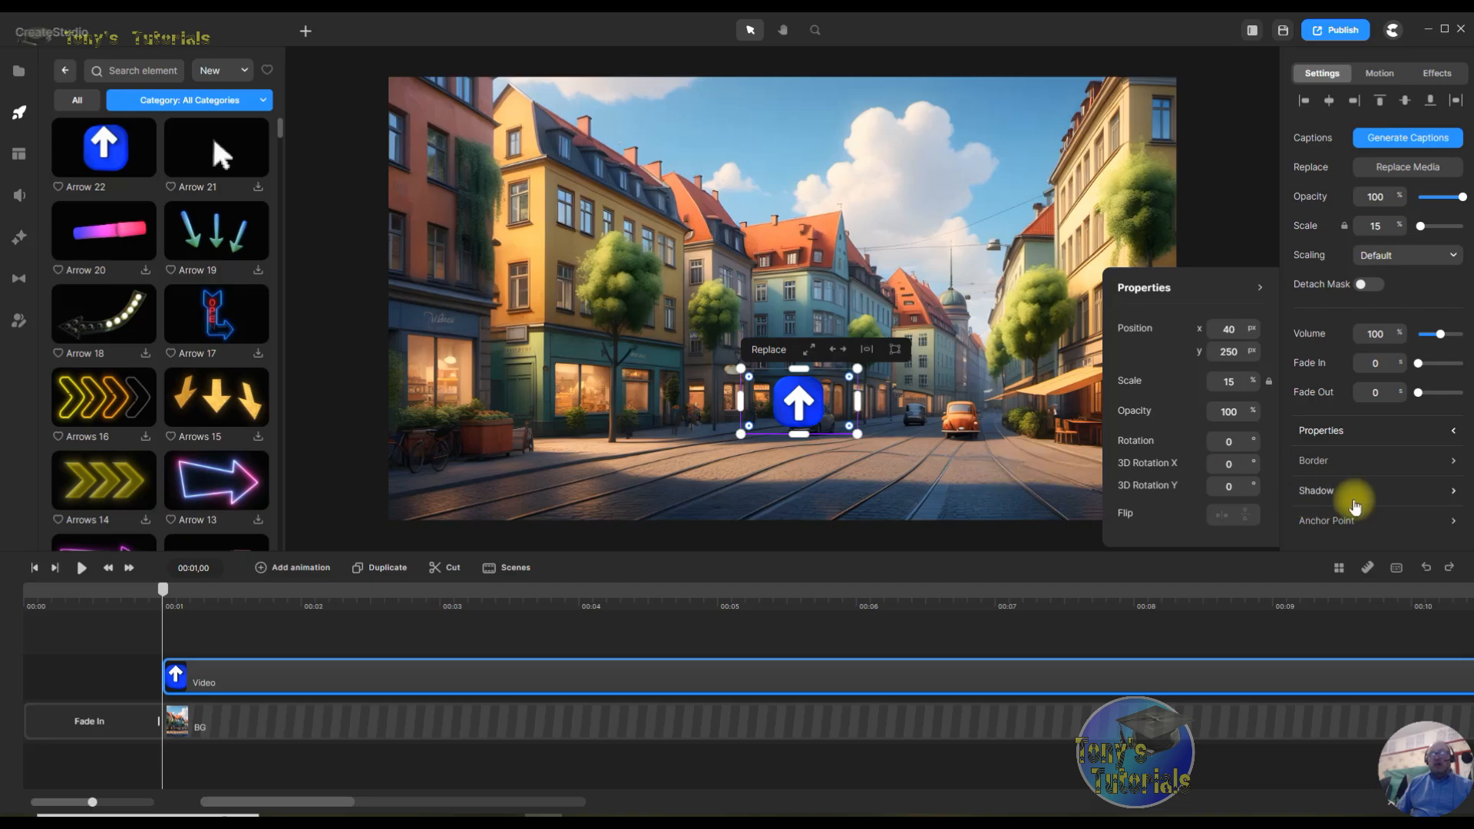
click(1260, 291)
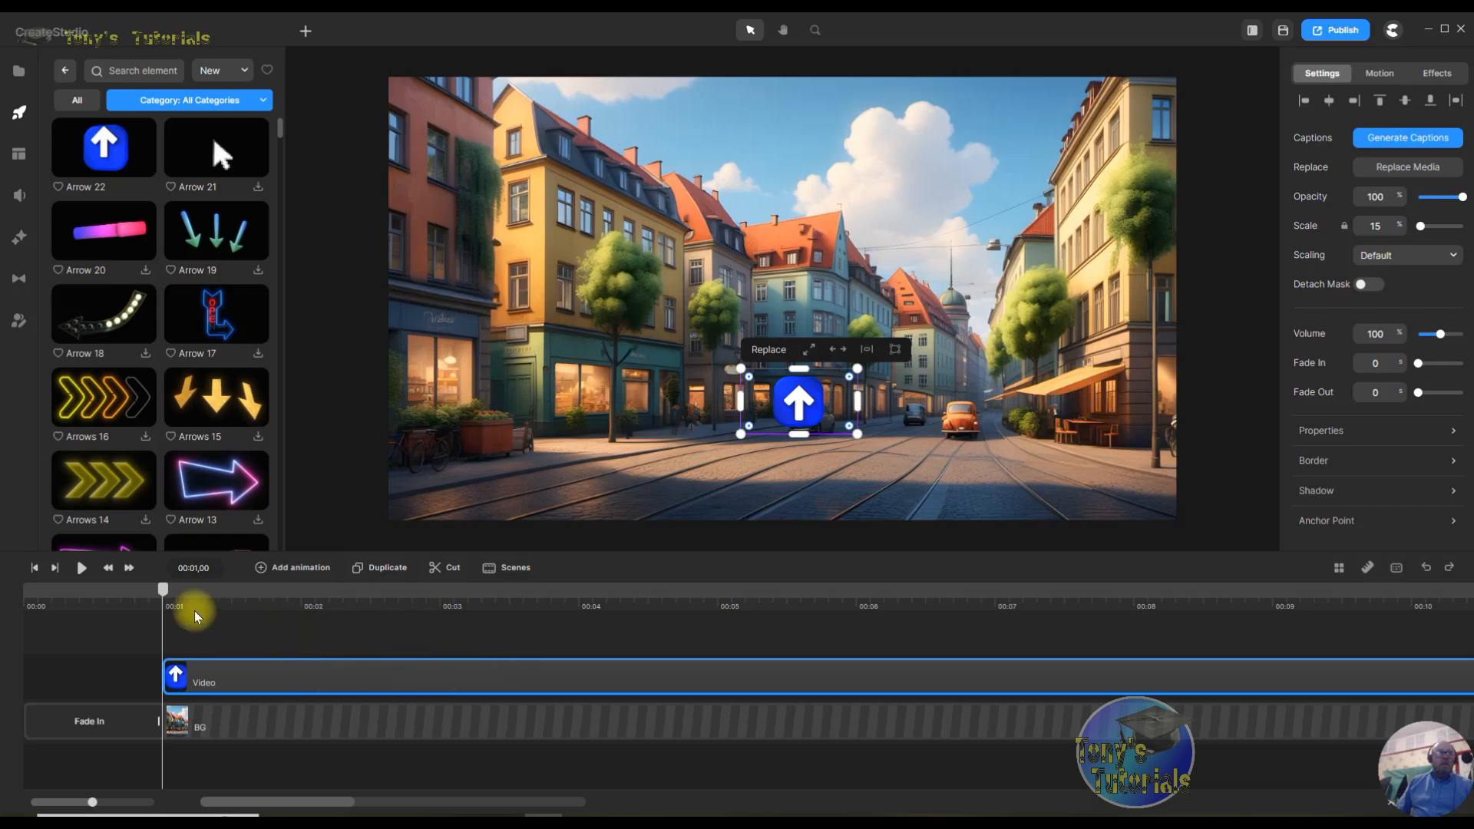
click(1381, 78)
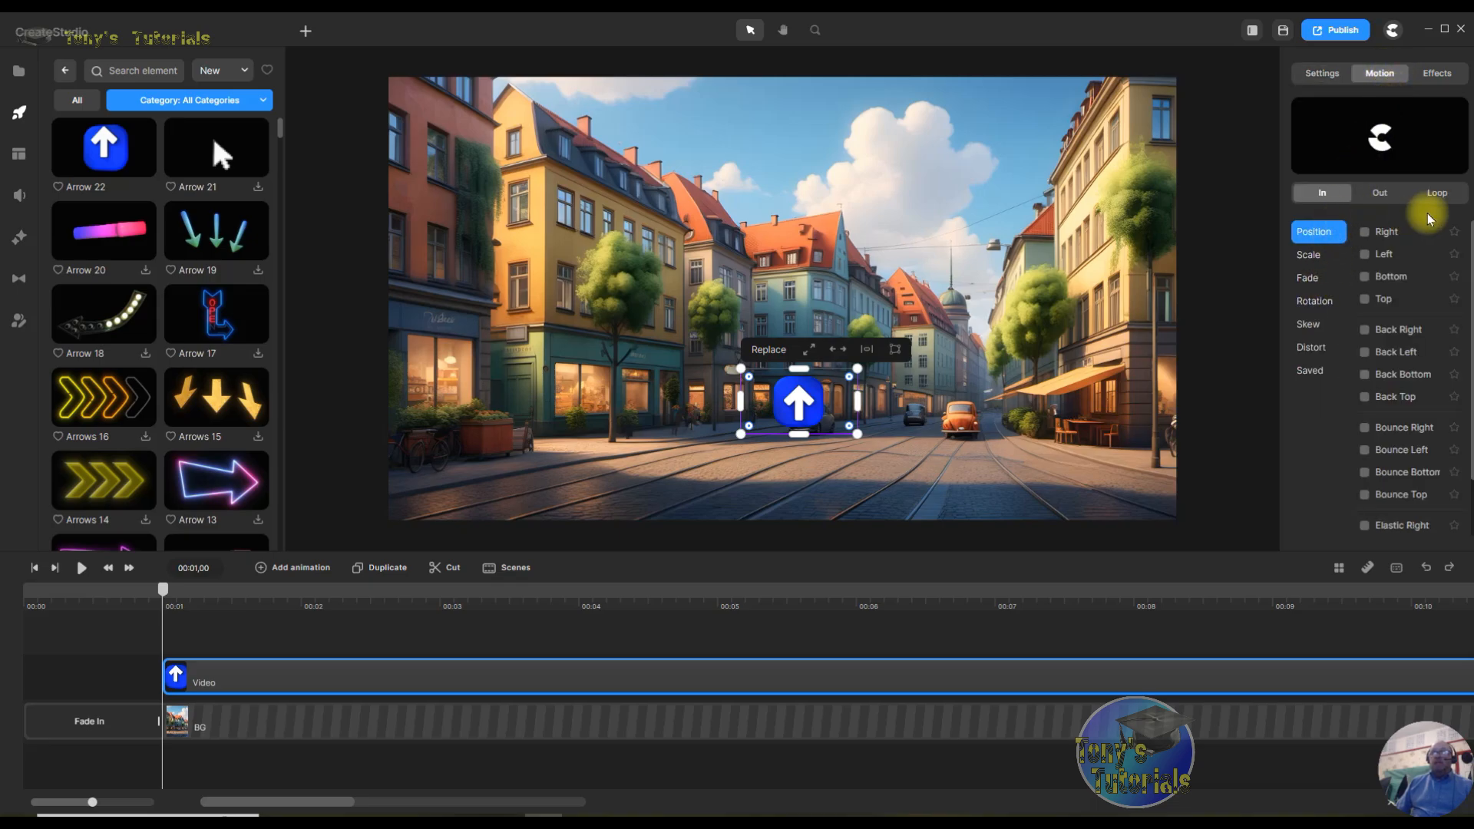
click(1365, 301)
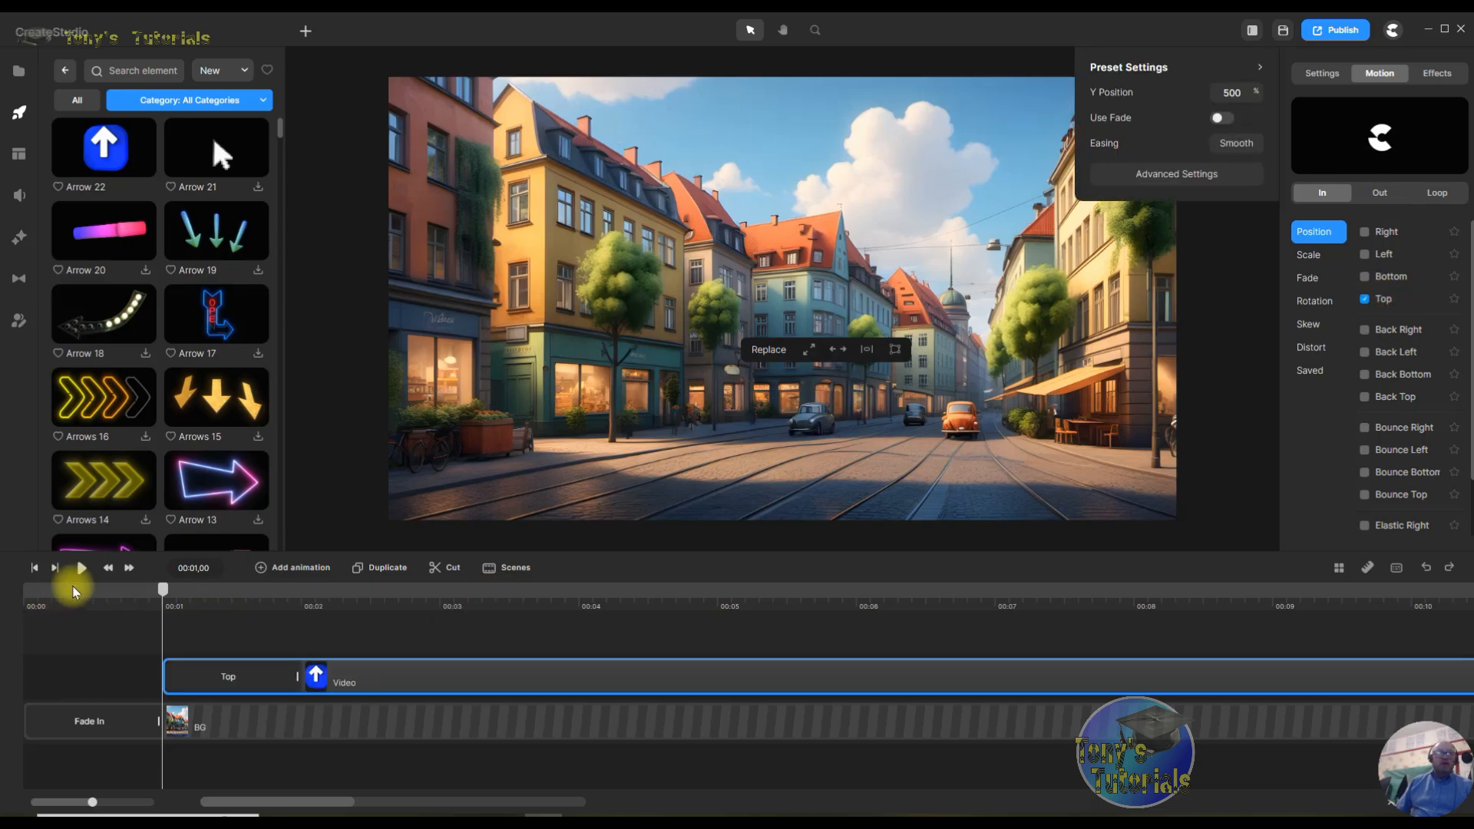
click(79, 568)
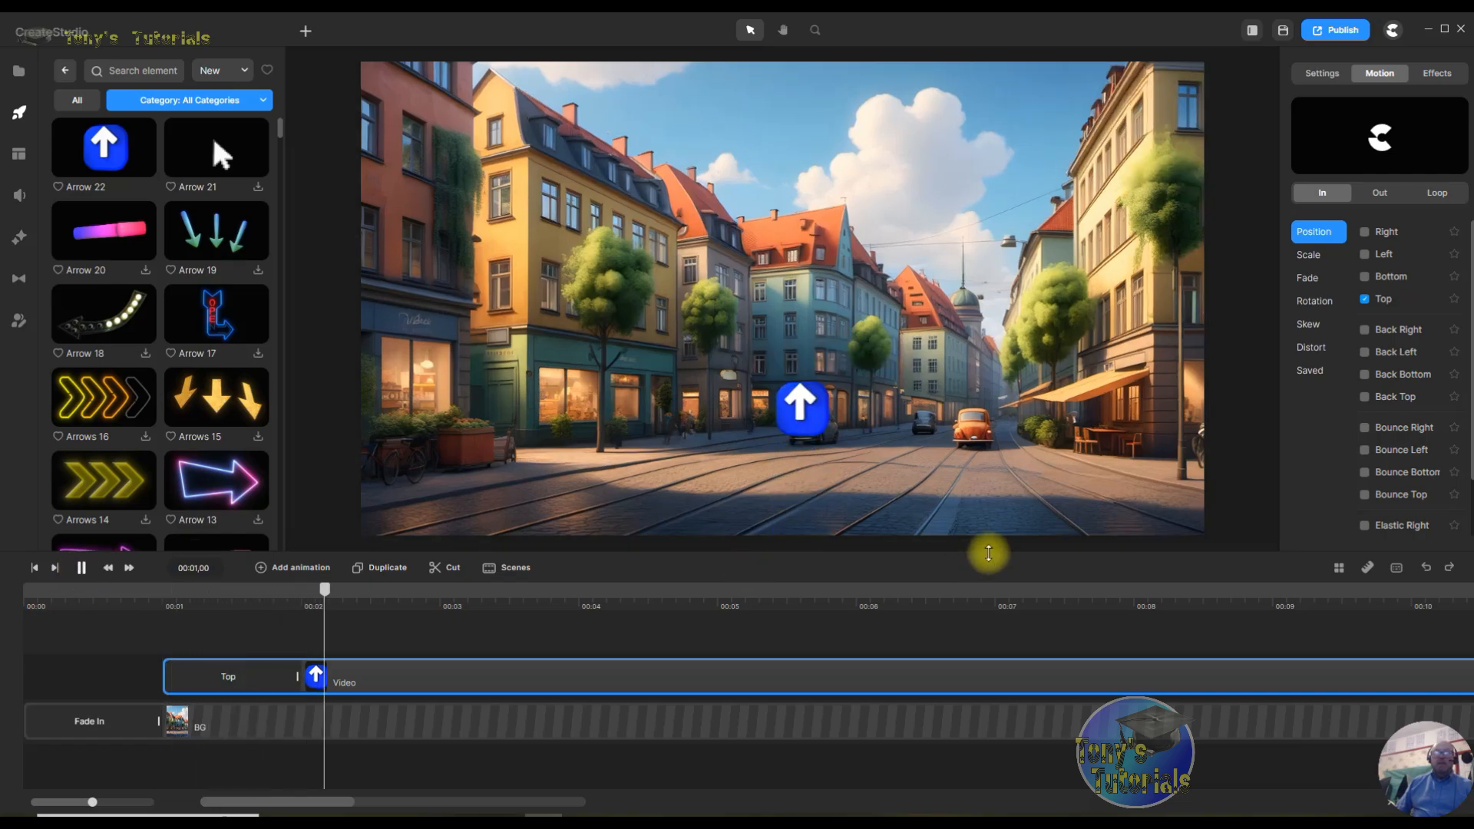
- Lengthen the arrow's Top entrance animation so it ends at 00:03,02, and preview it from the start of the timeline
drag(296, 678, 448, 677)
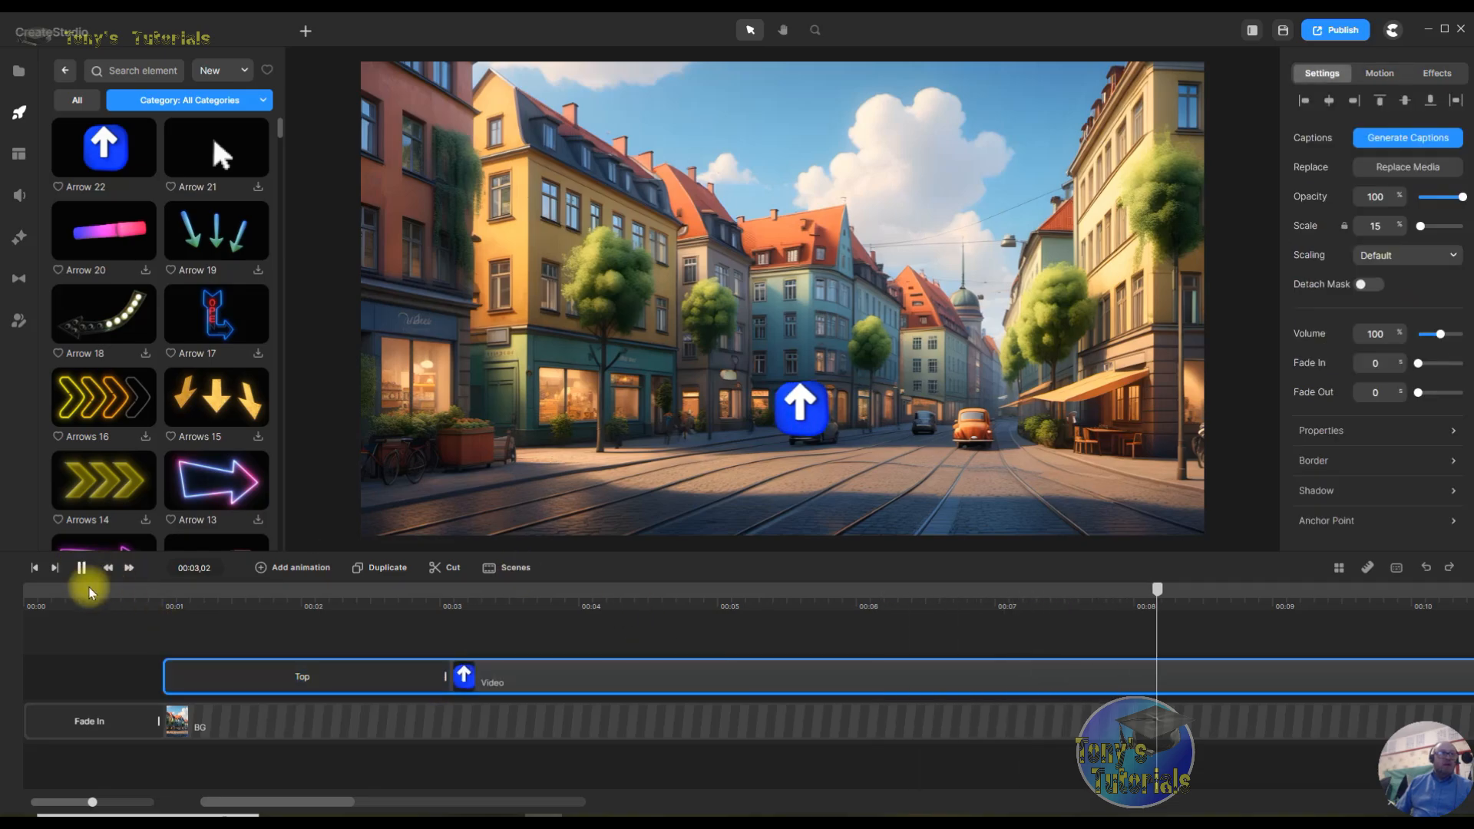
click(82, 567)
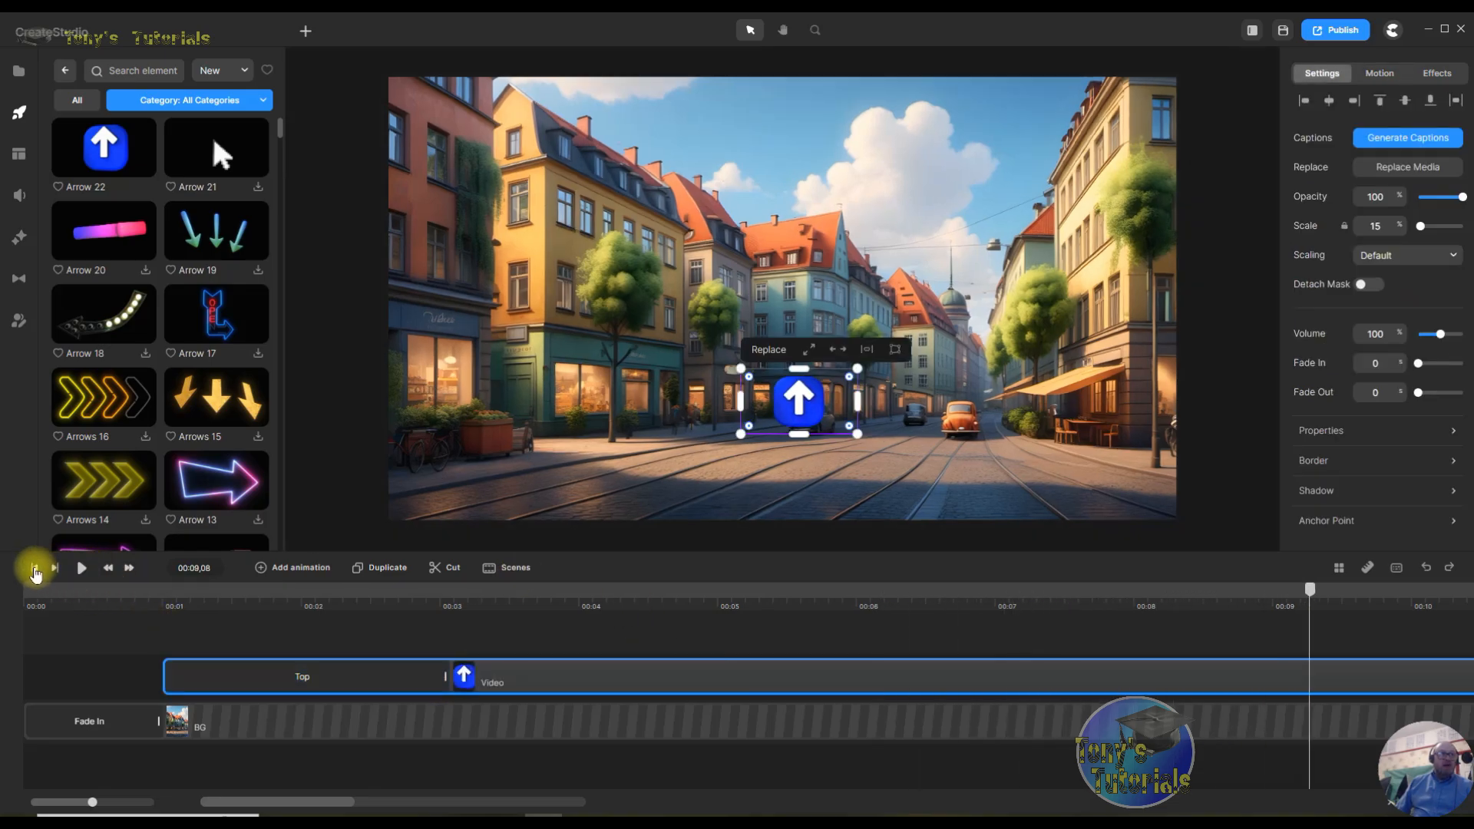
click(34, 569)
click(82, 568)
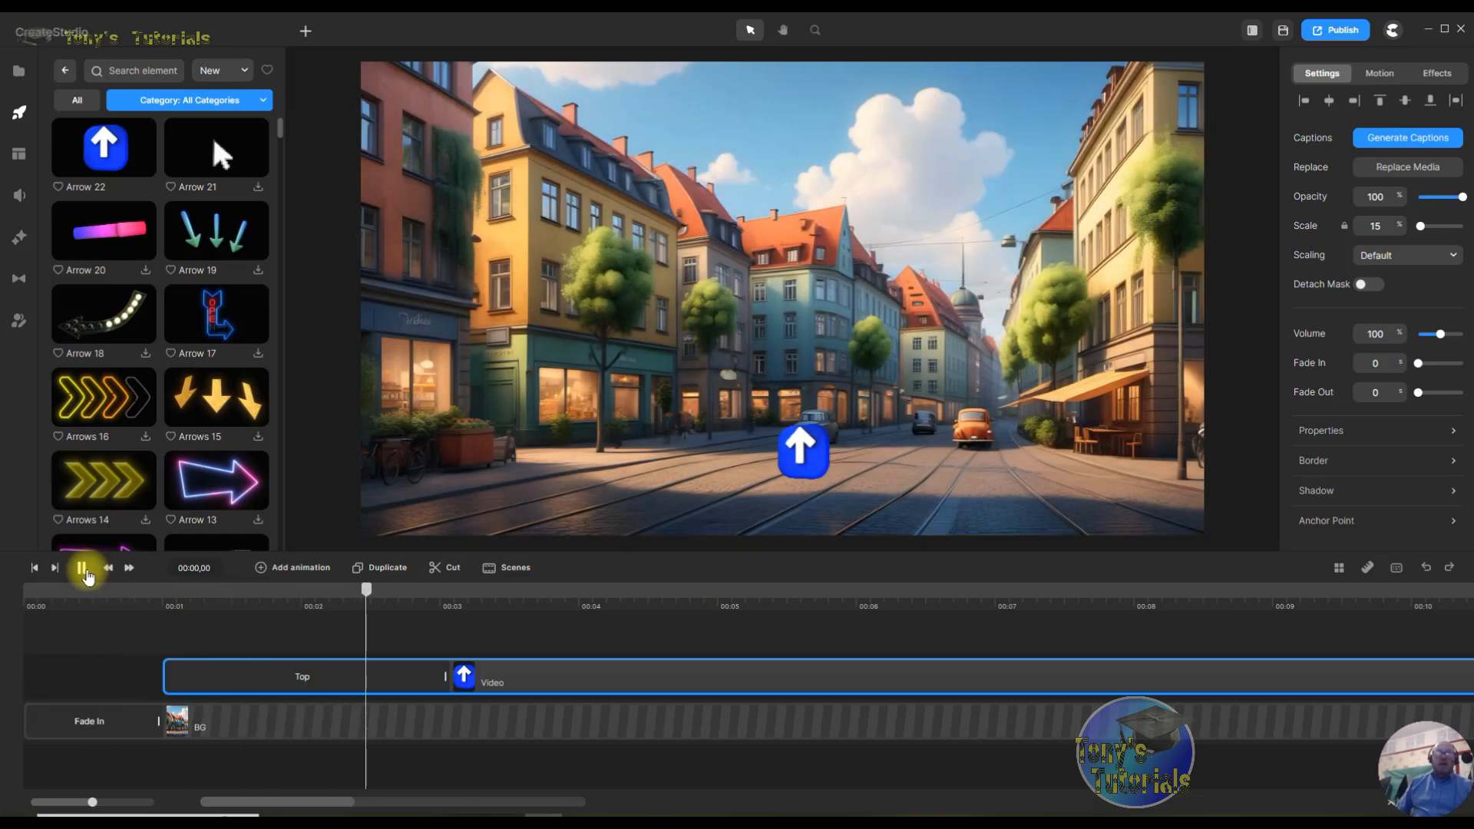
click(83, 570)
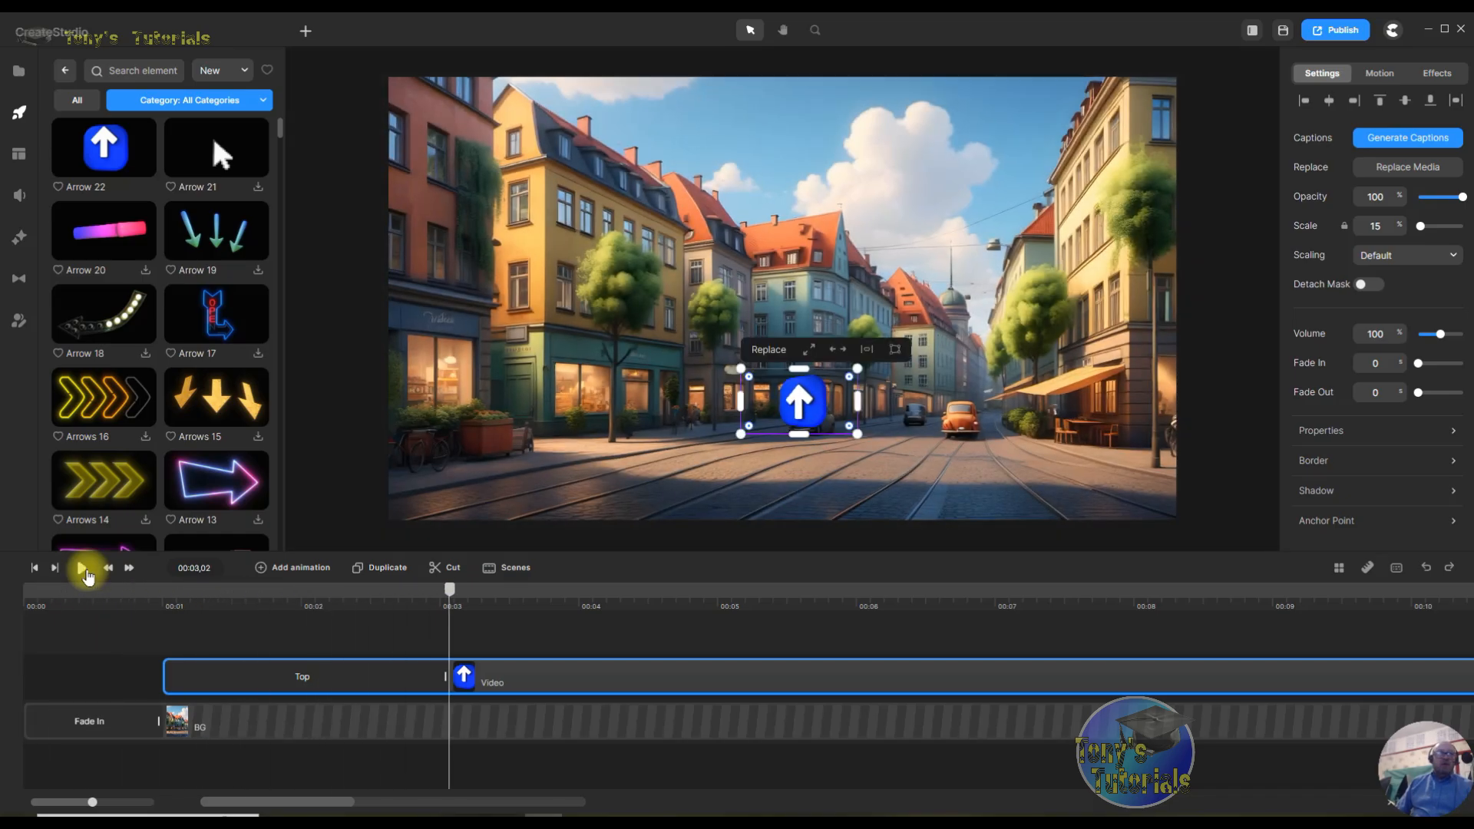
- Return the playhead to 00:01,00 and trim the end of the arrow clip to about 00:06
drag(453, 591, 158, 595)
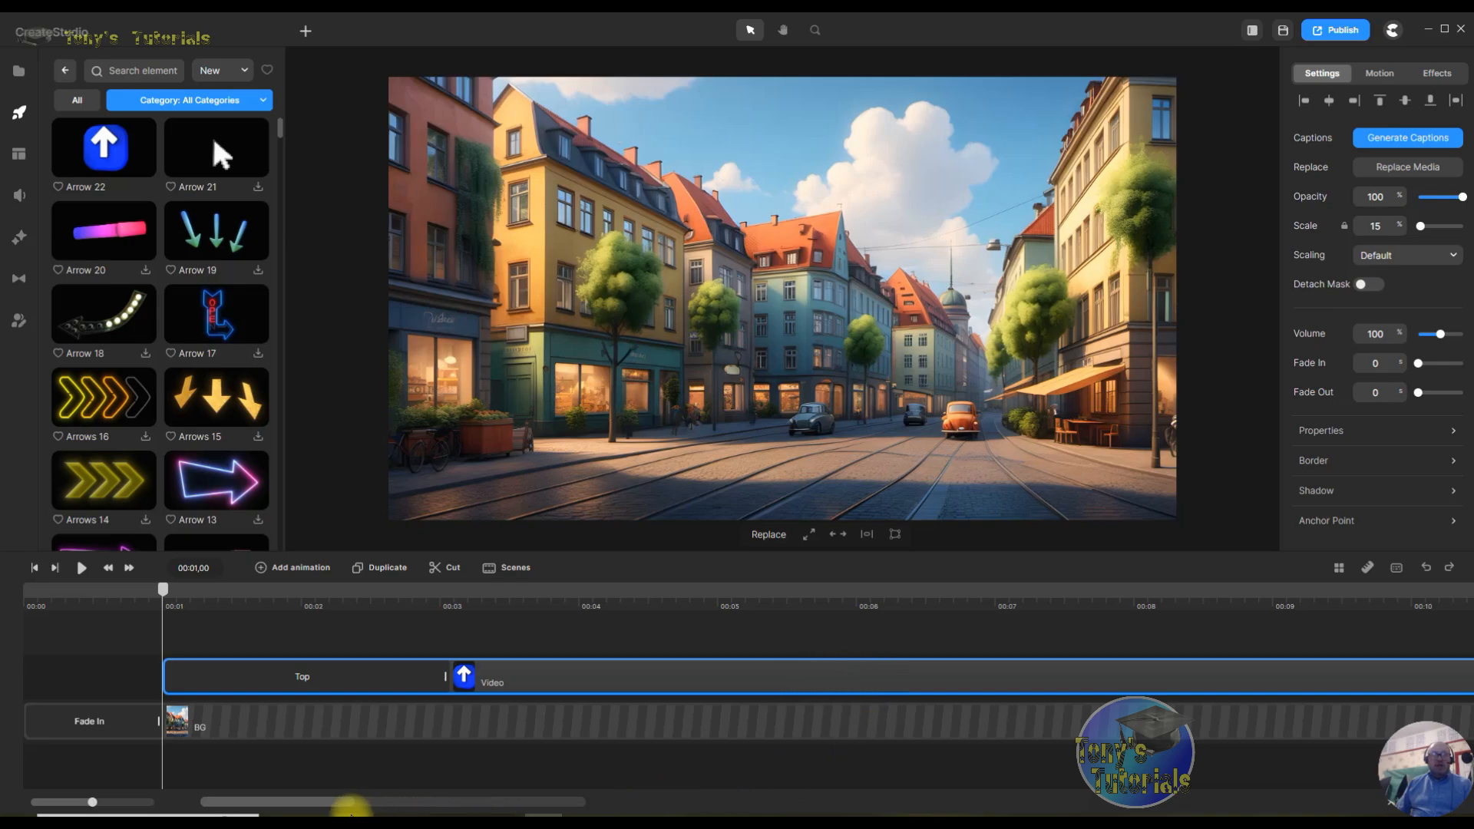
drag(265, 802, 332, 800)
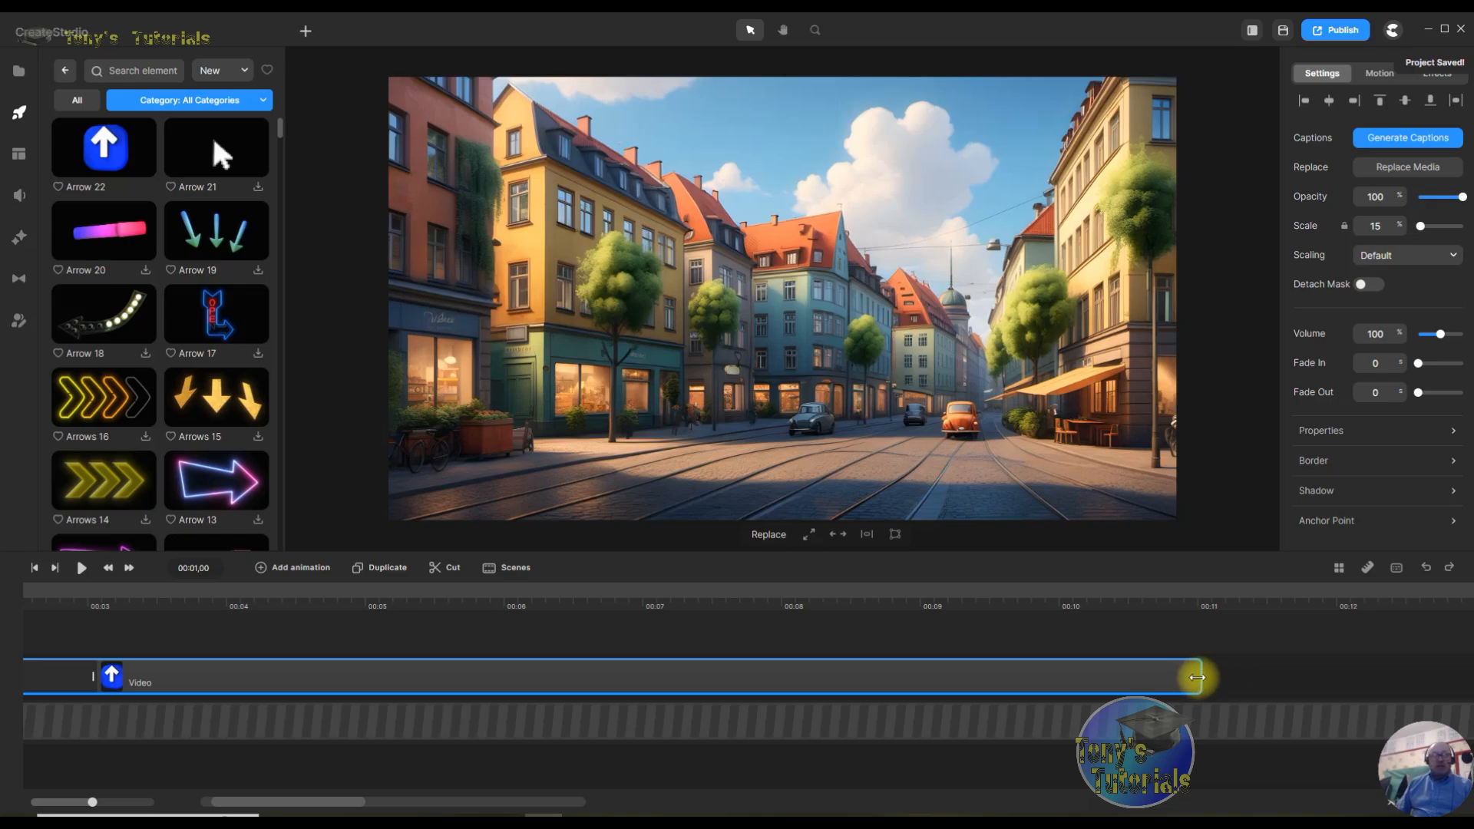
drag(1197, 677, 513, 688)
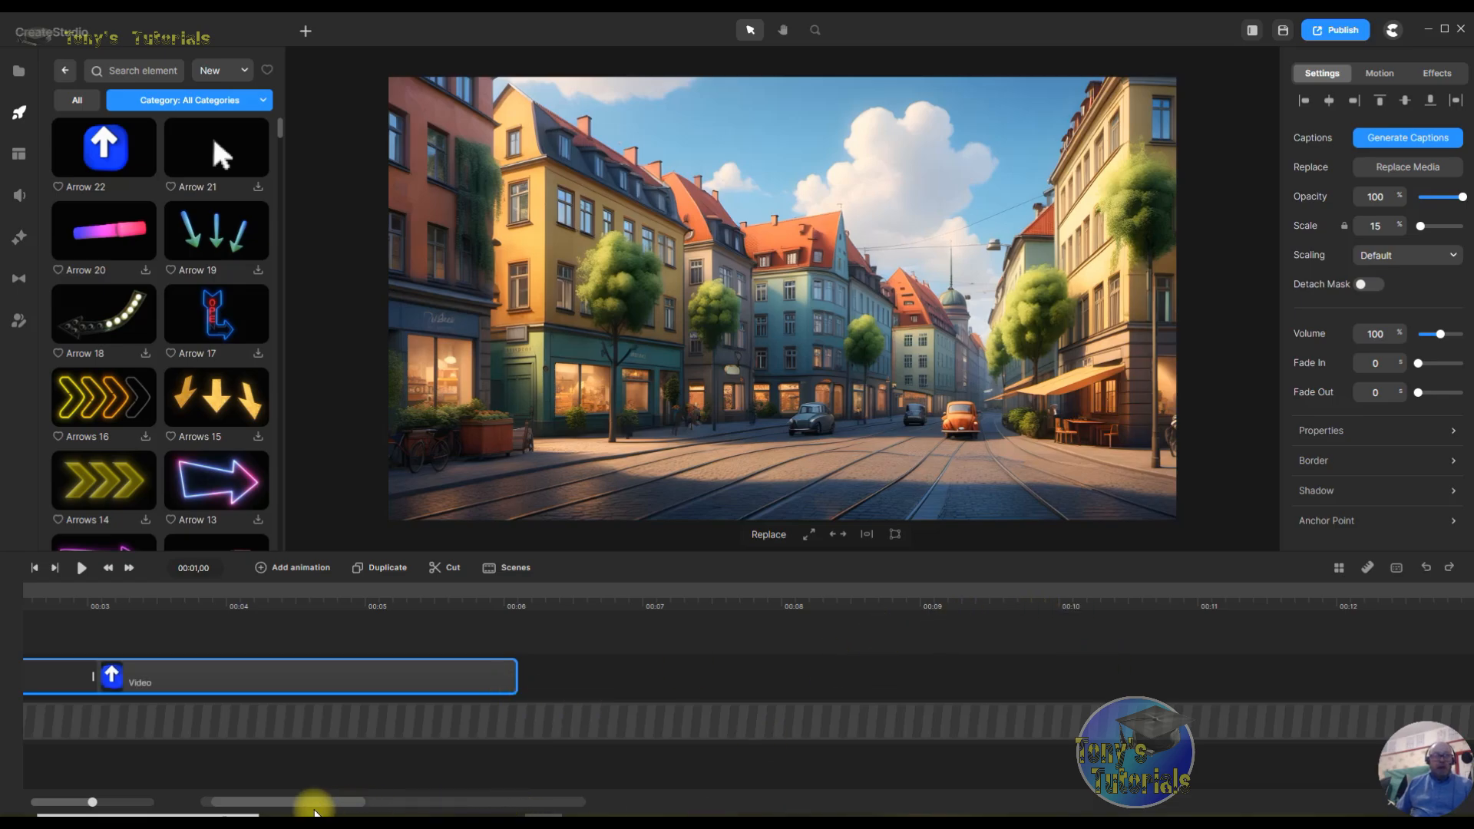
drag(320, 800, 290, 800)
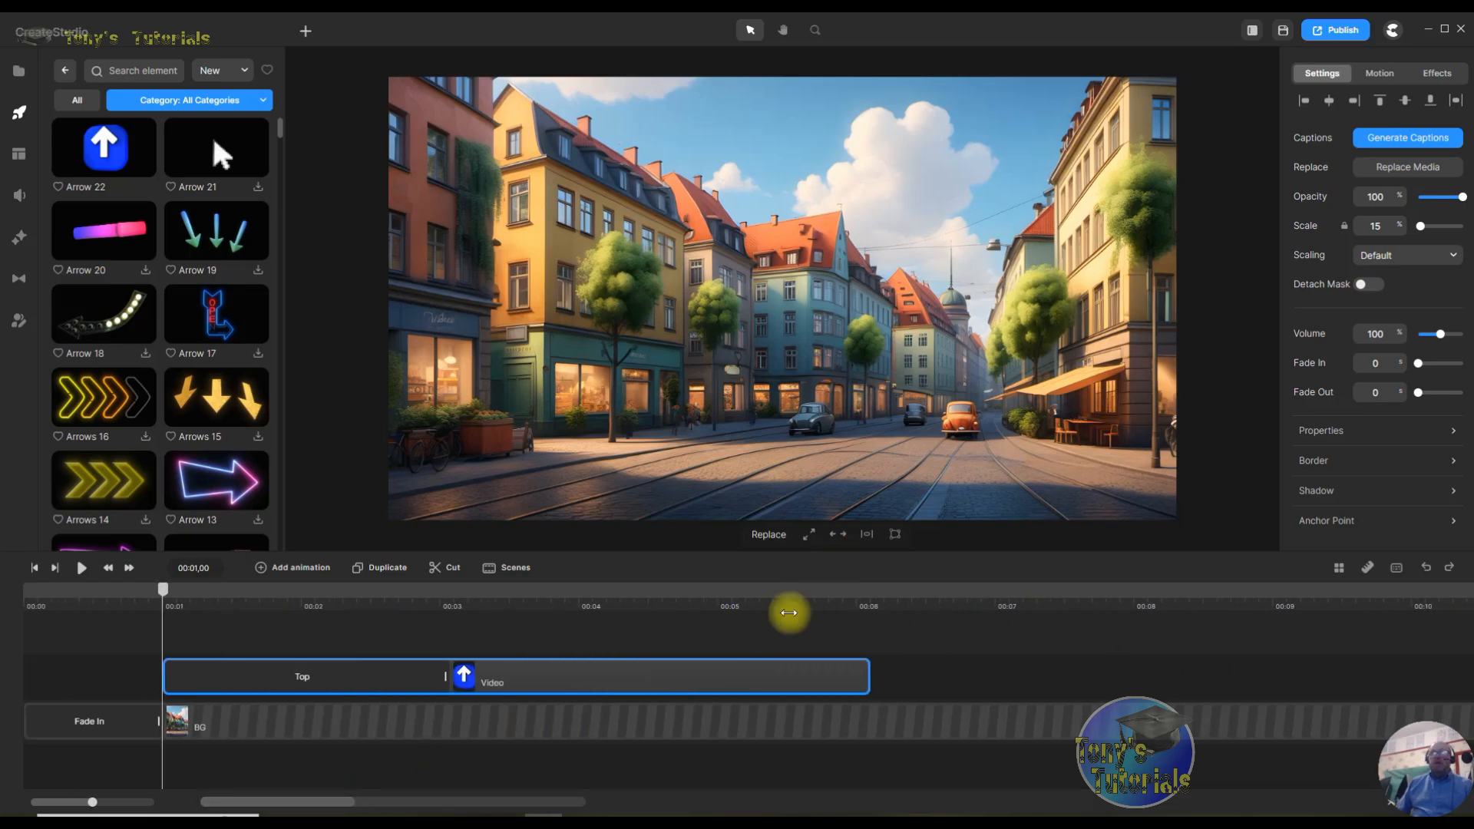
- Add a Fade Out exit motion to the arrow clip and shorten it to begin at about 00:05,26
right_click(781, 671)
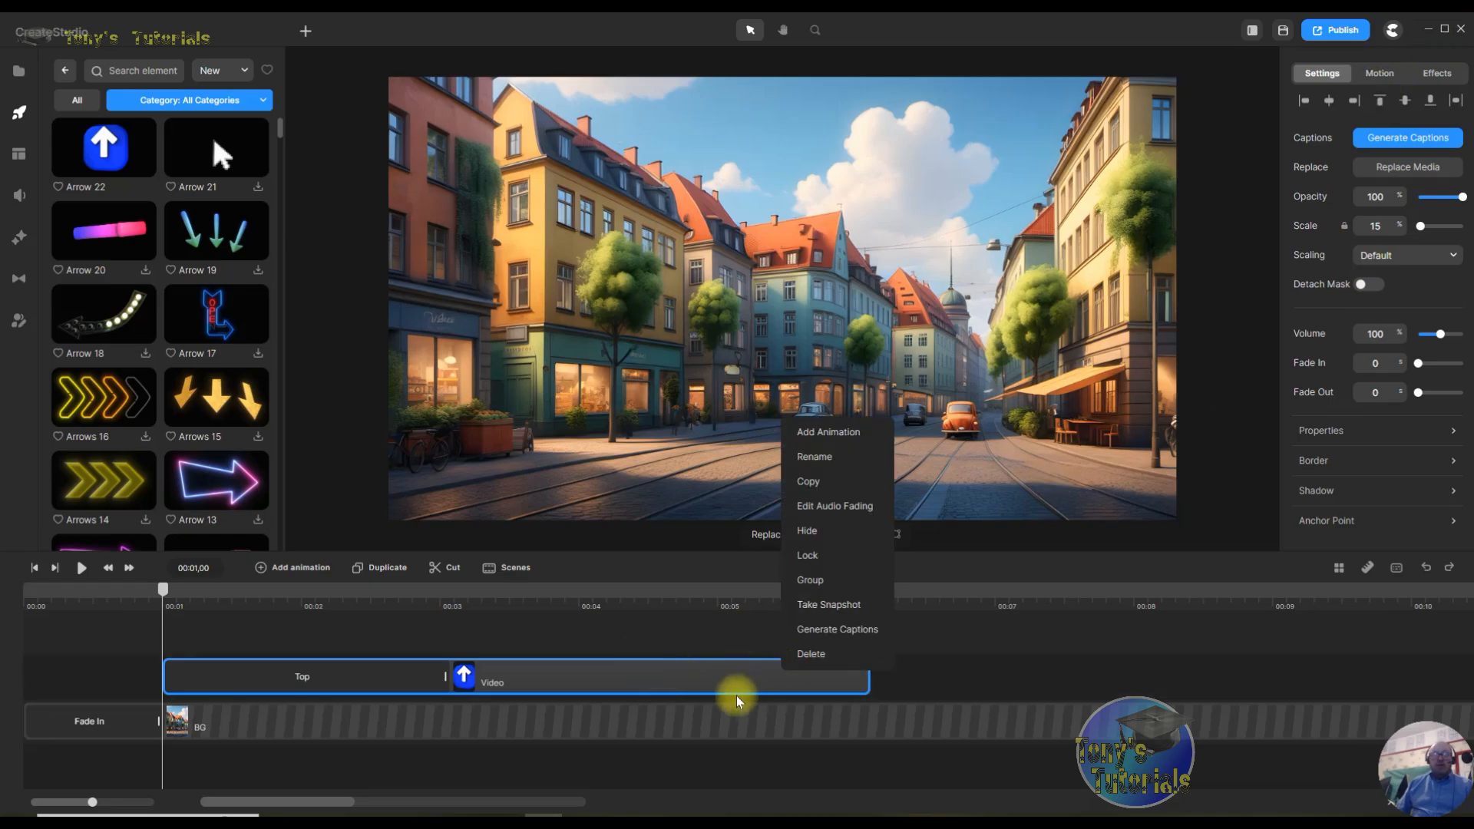
click(1126, 634)
click(758, 680)
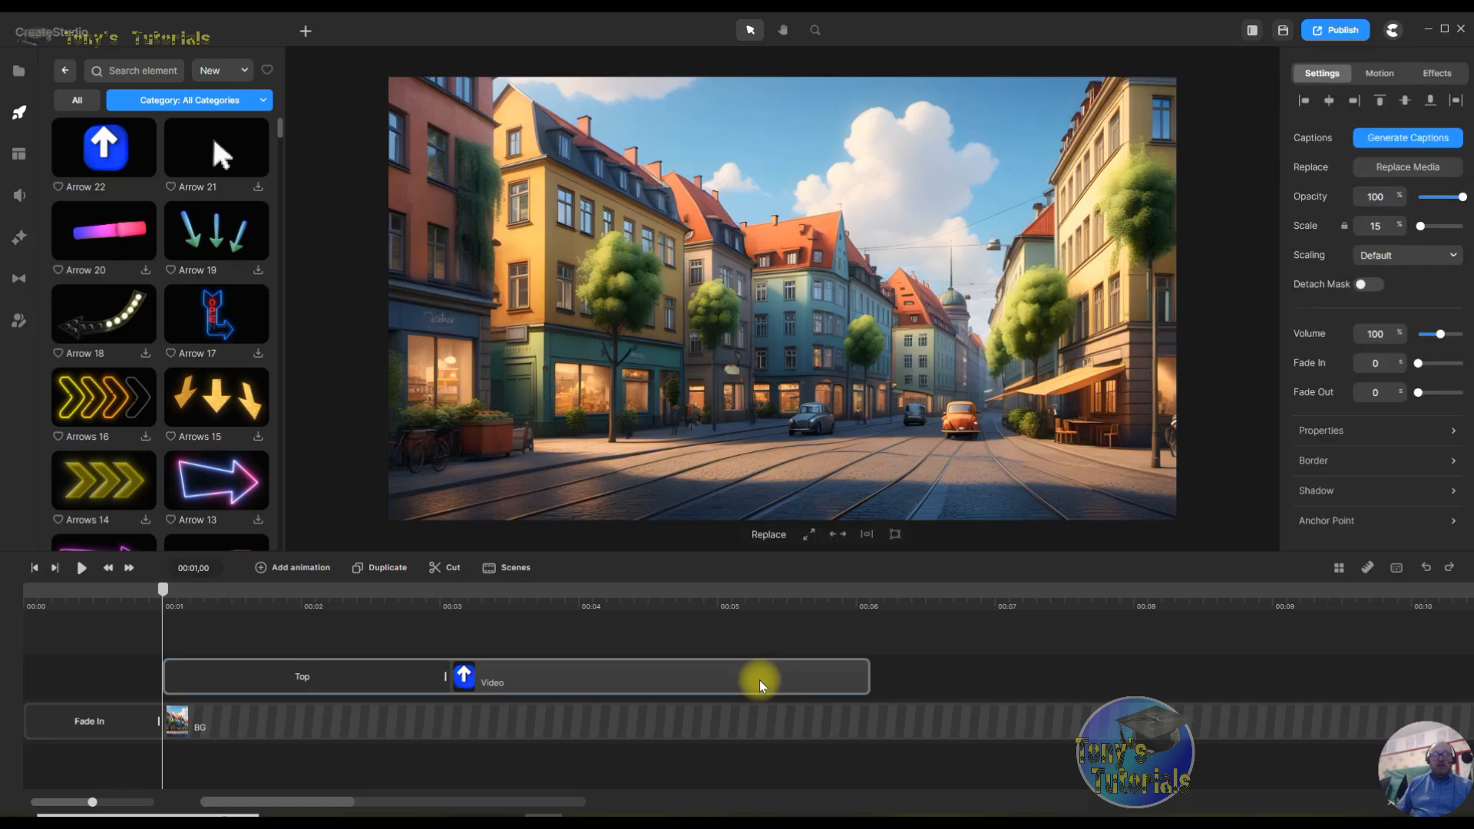
click(1391, 79)
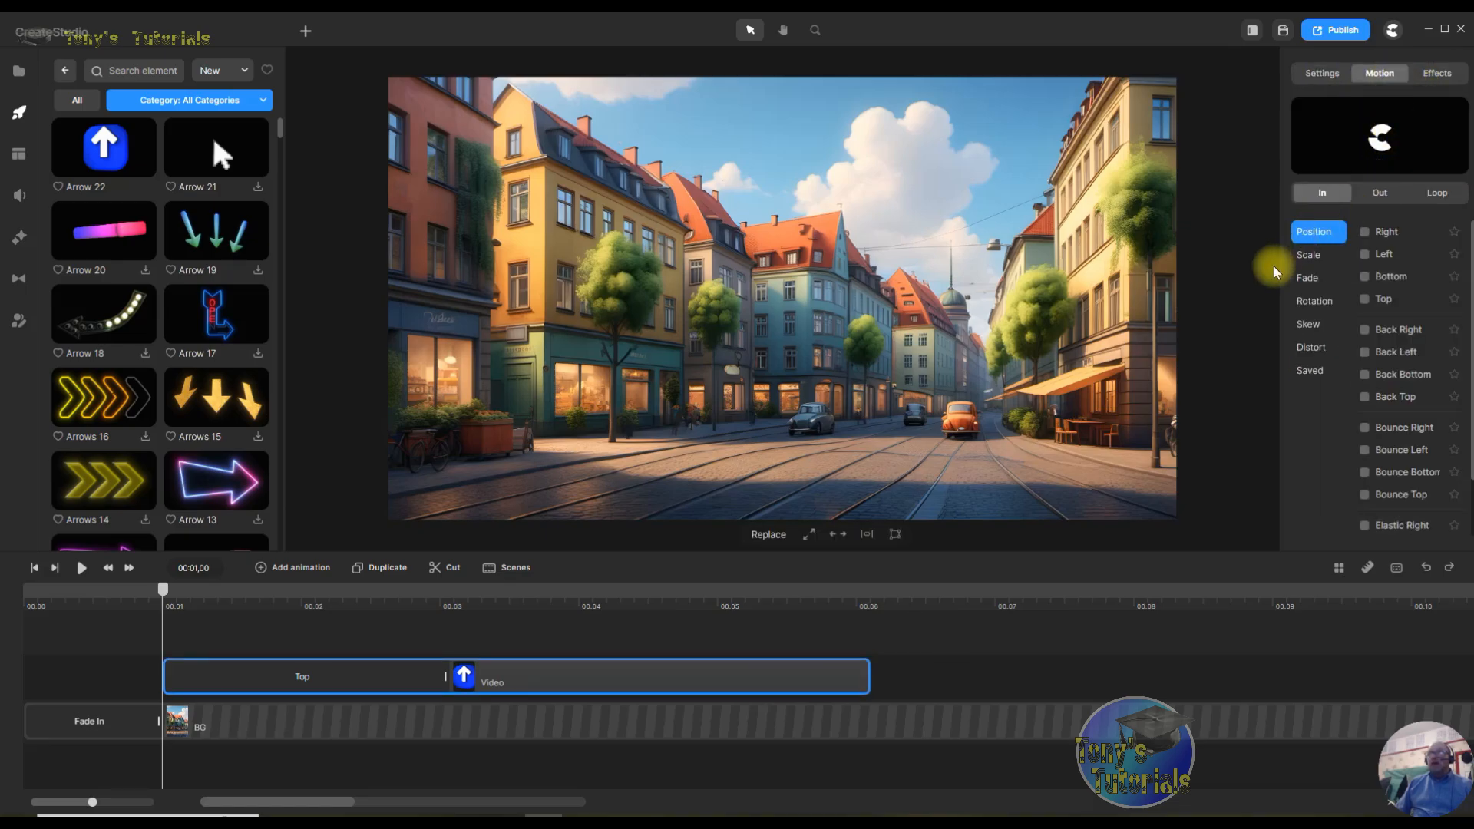
click(1369, 203)
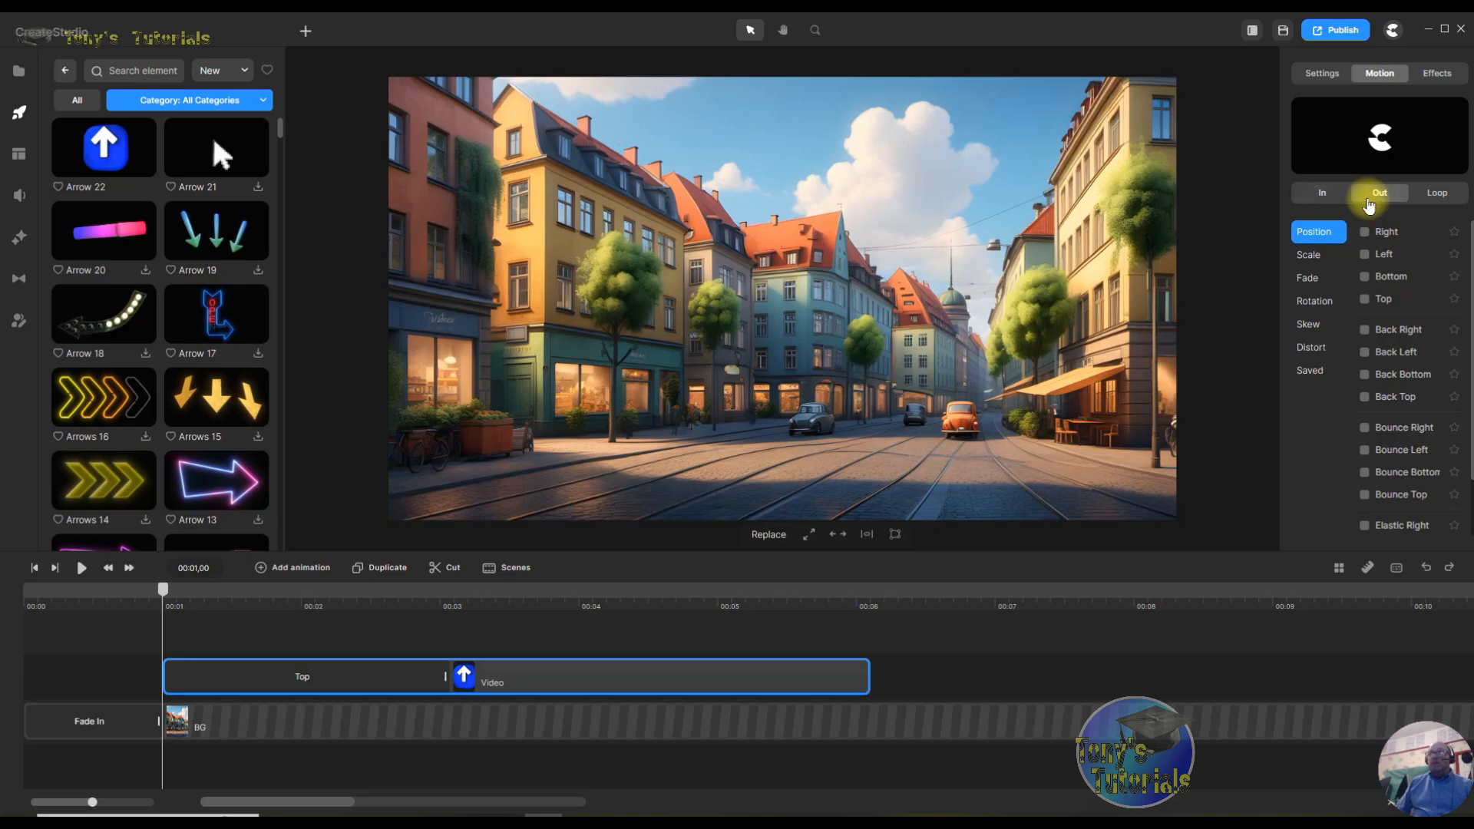
click(1318, 283)
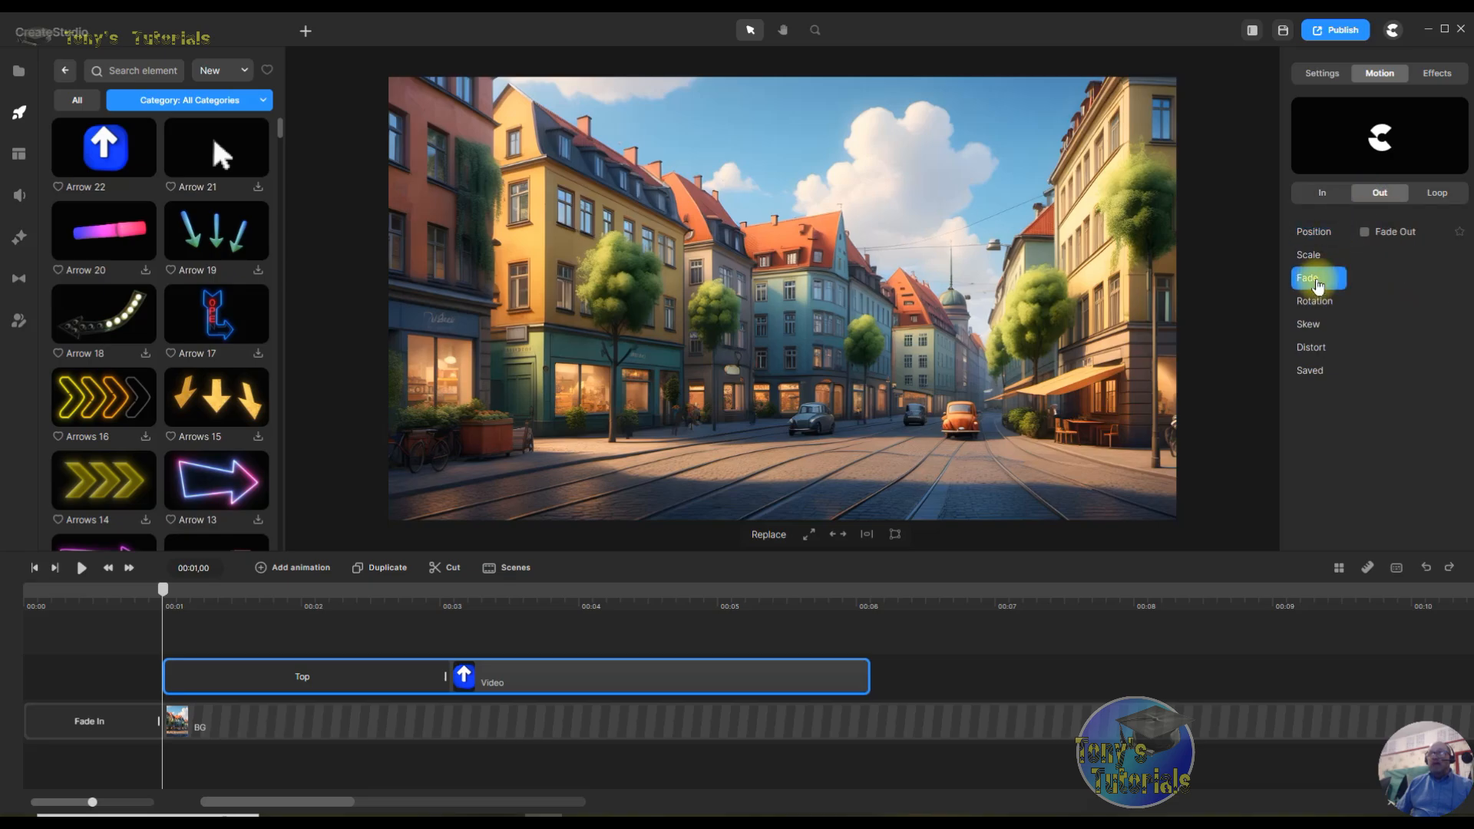
click(1371, 232)
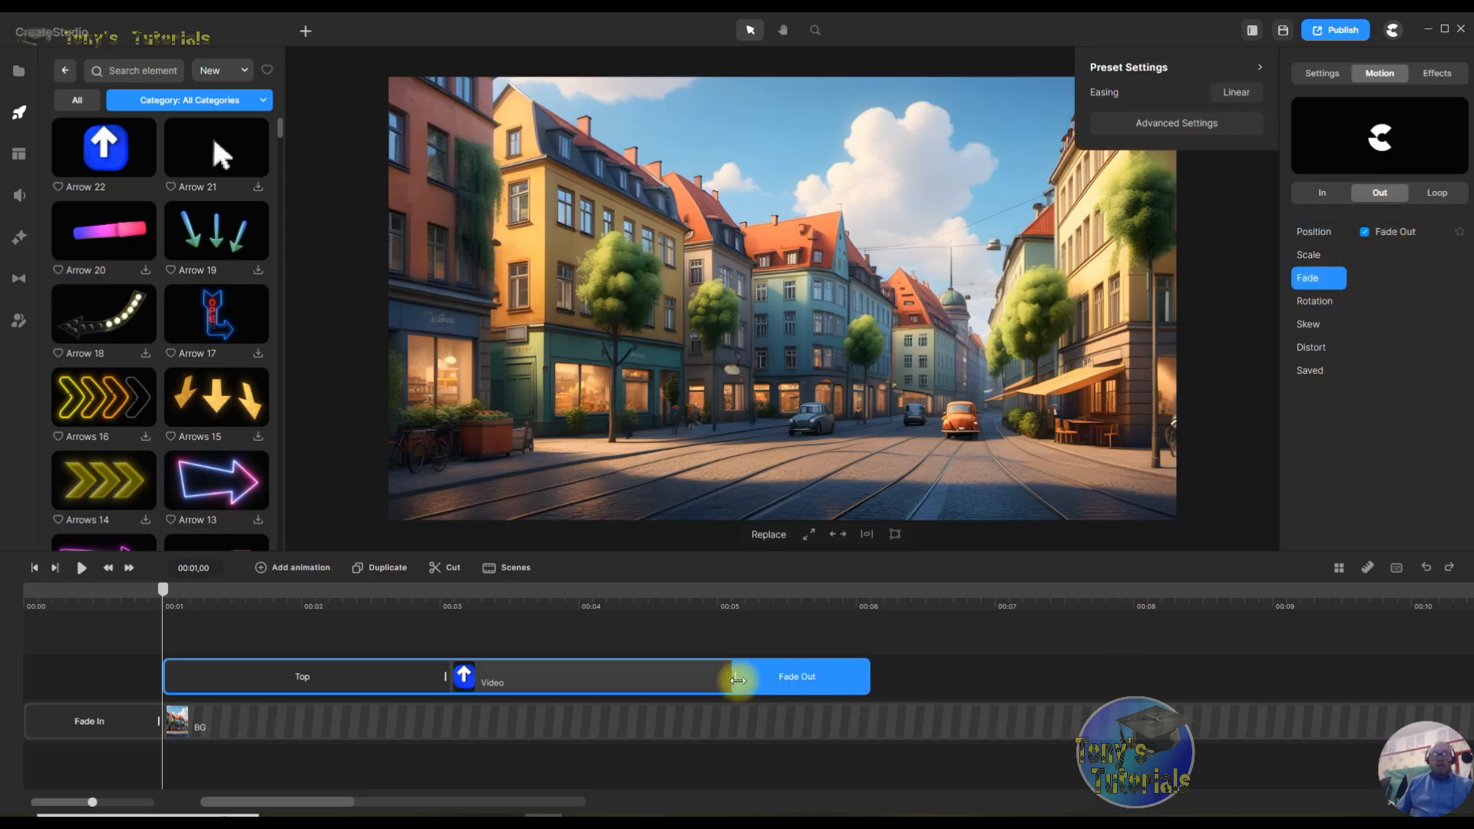
drag(738, 680, 838, 688)
click(858, 634)
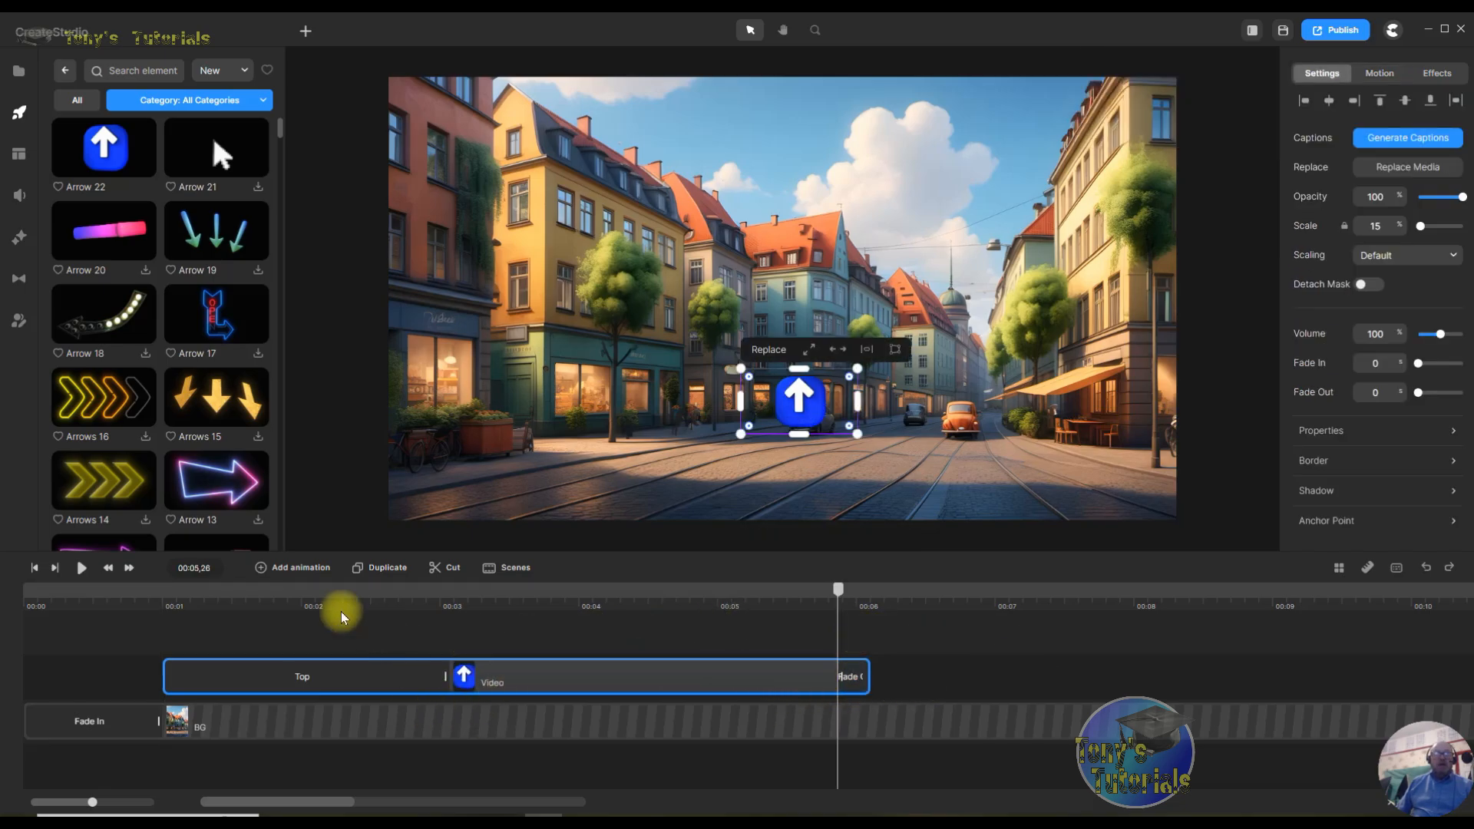
- Play back the end of the arrow clip from 00:05,13 to check its fade-out
click(85, 569)
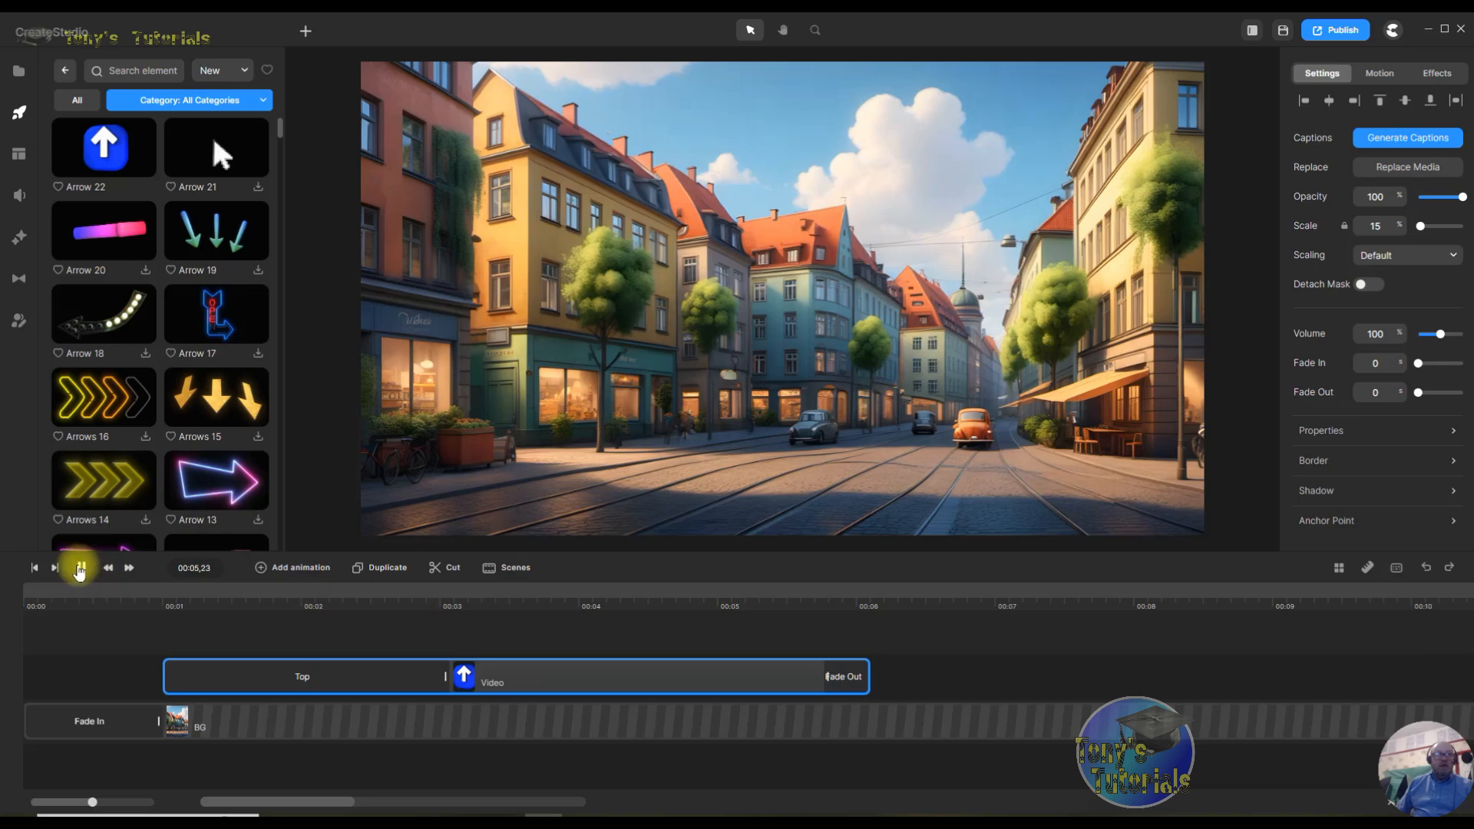
click(80, 569)
click(777, 597)
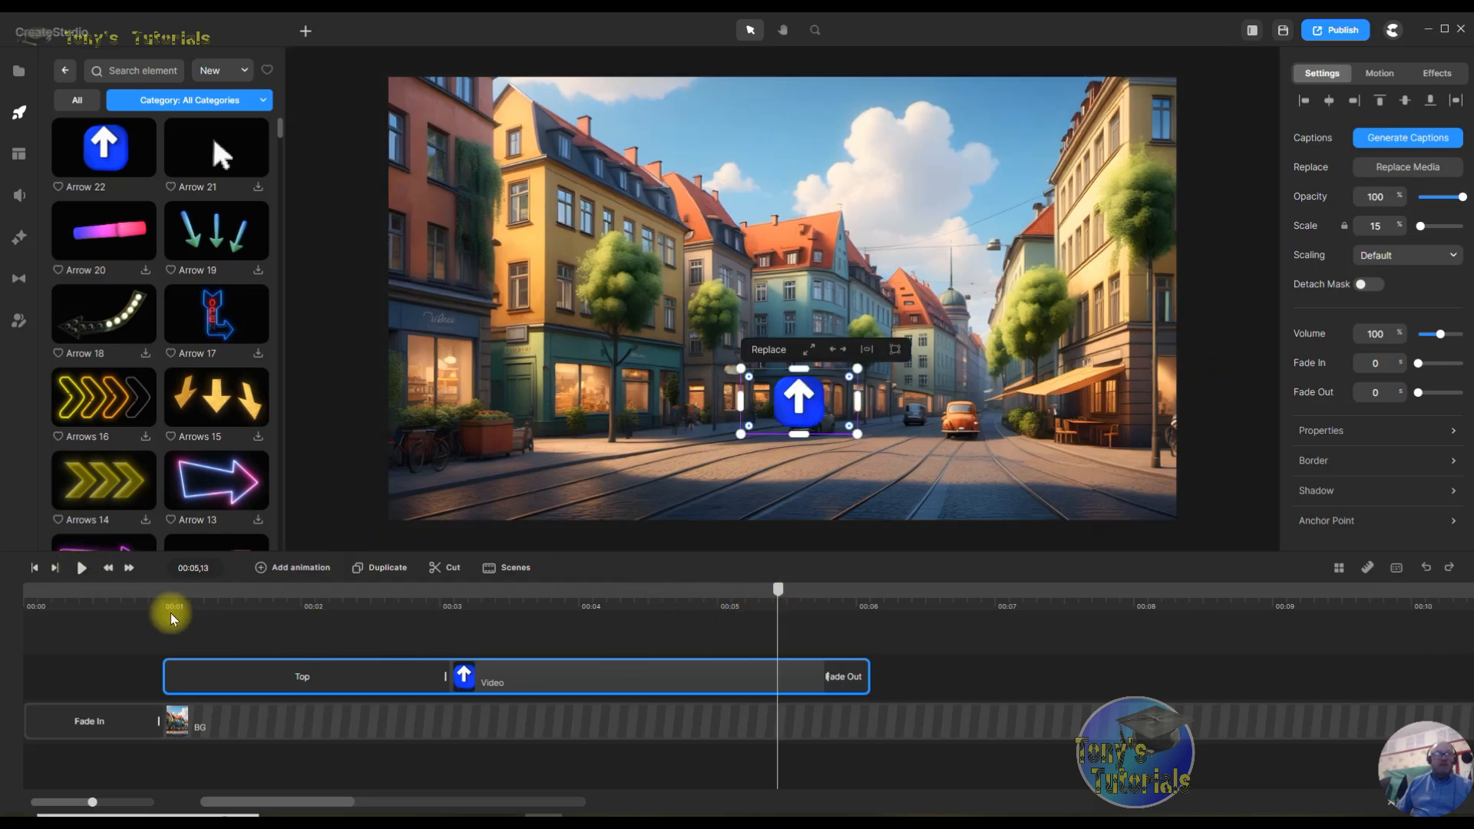
click(81, 568)
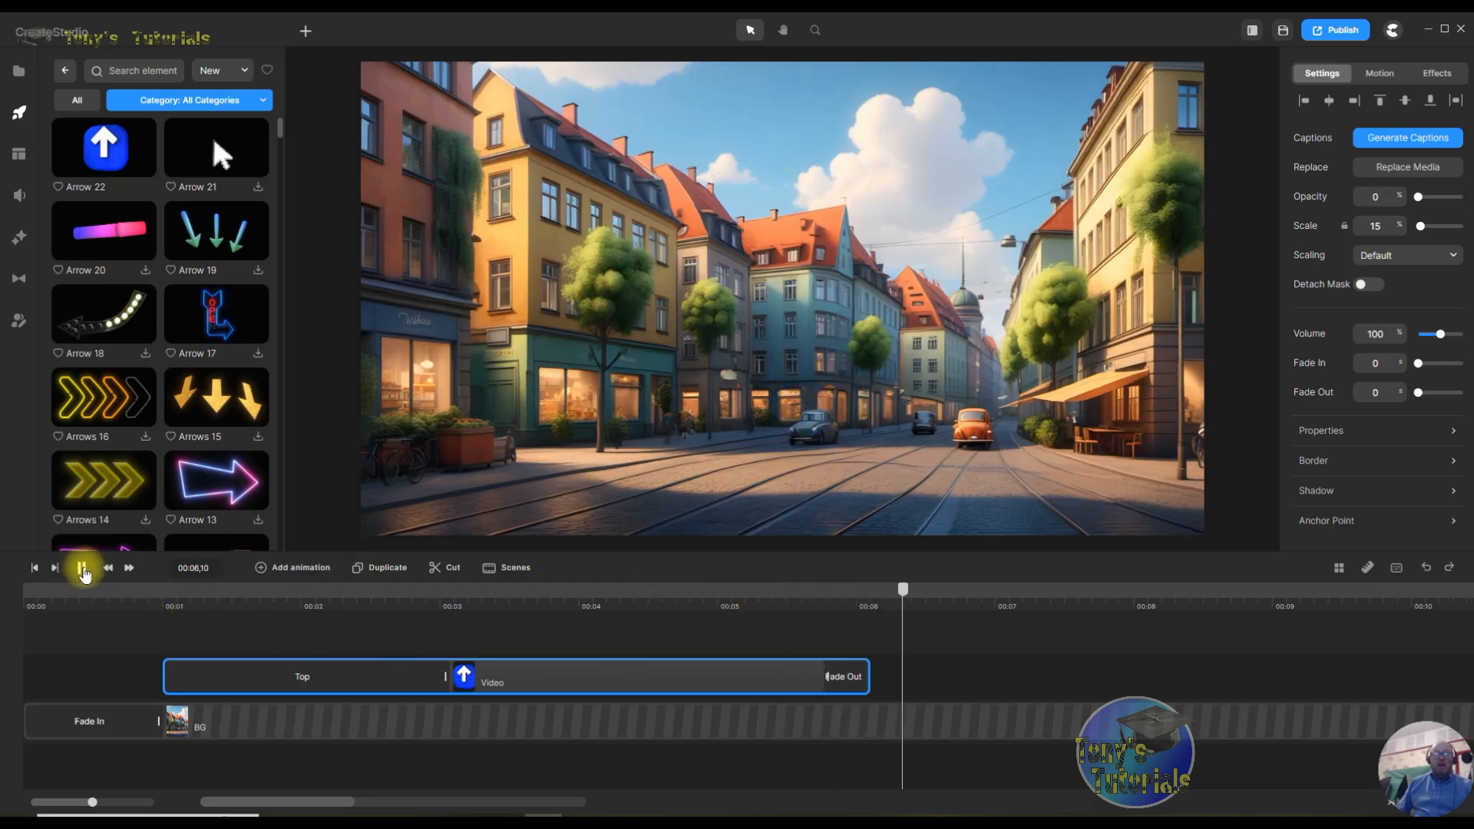
click(82, 569)
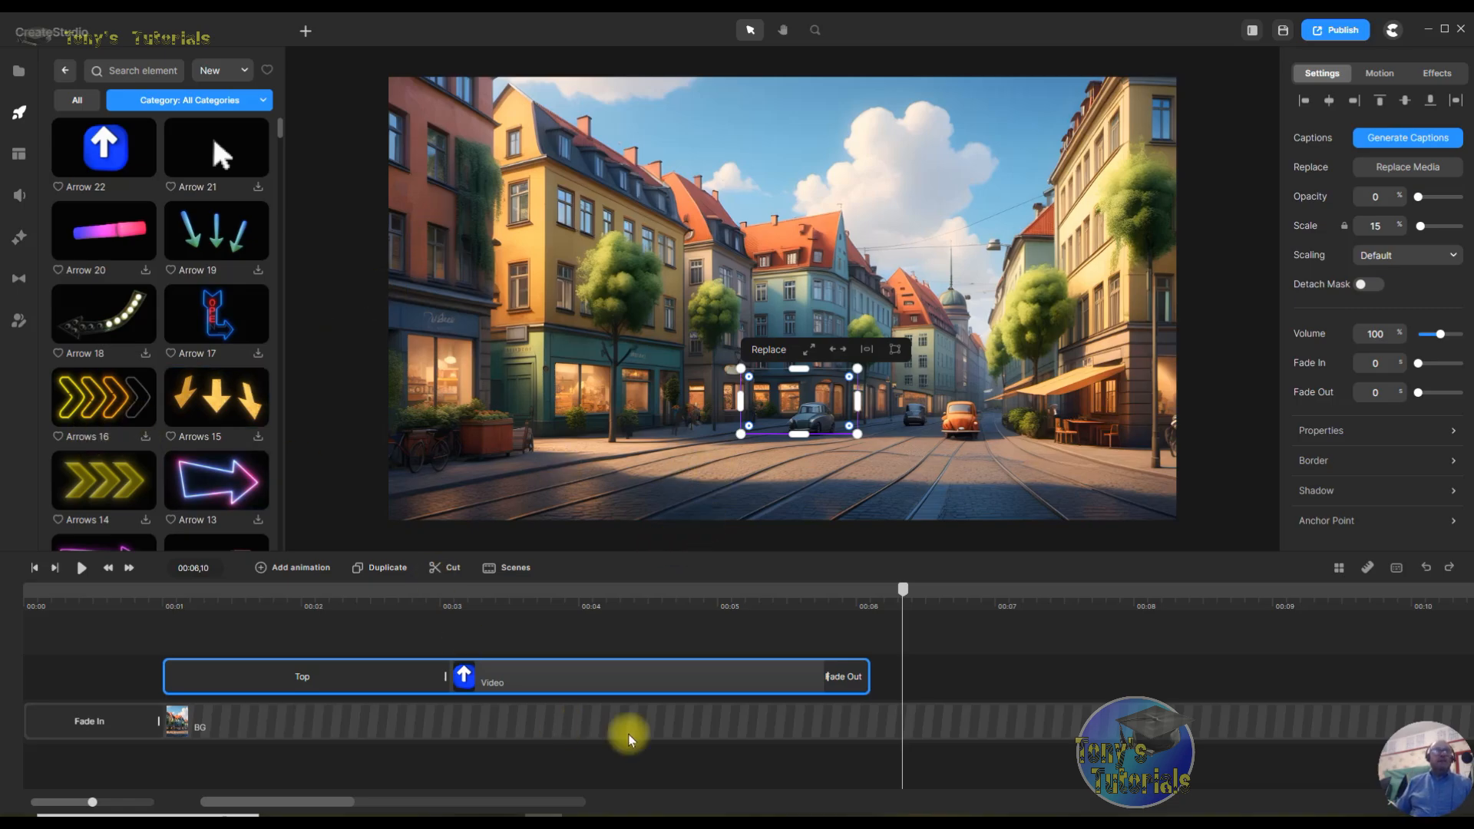
- Add a text layer starting at 00:01,00 and extend it to end together with the arrow clip
click(164, 601)
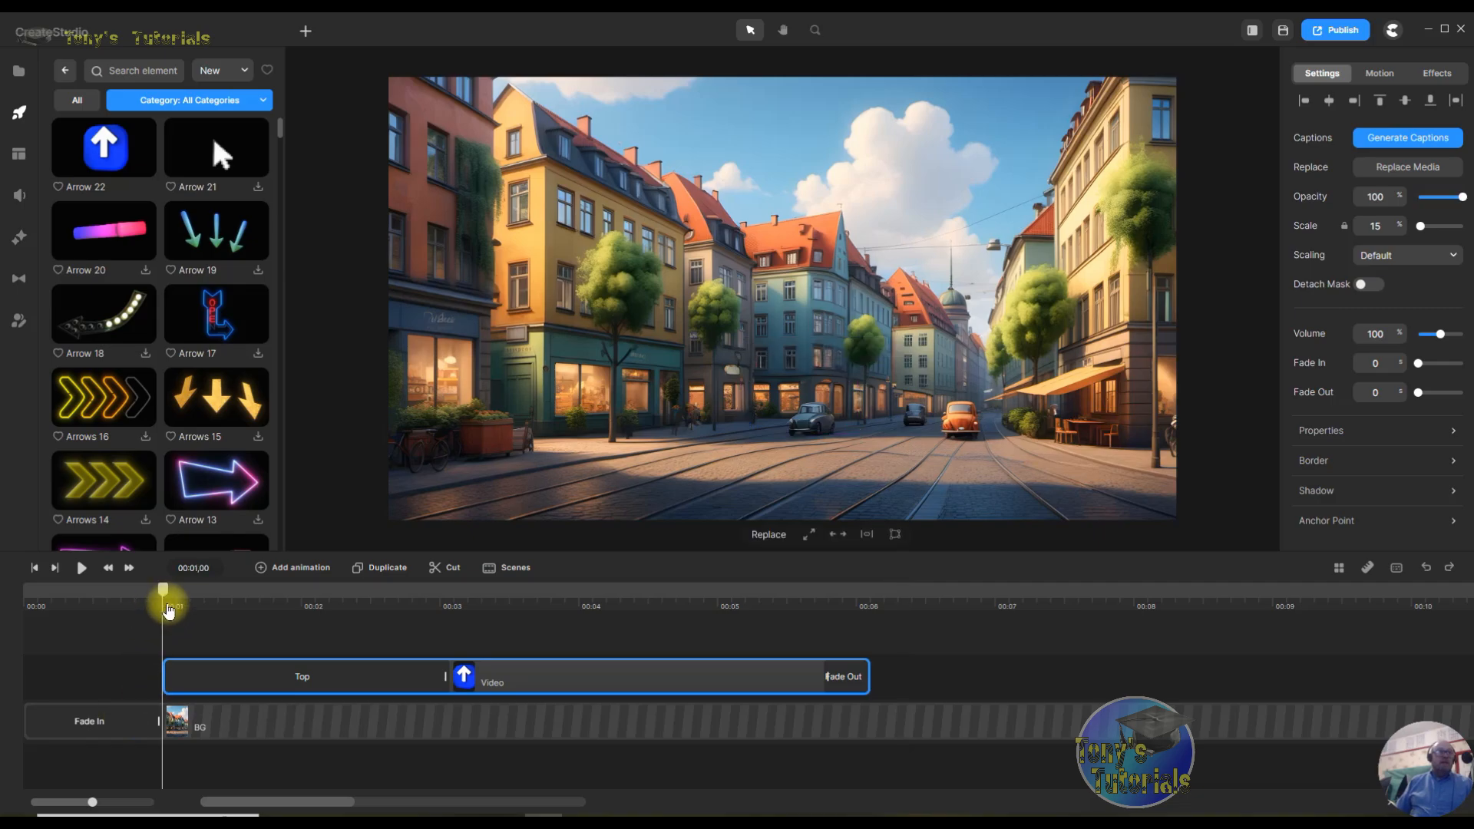
click(312, 38)
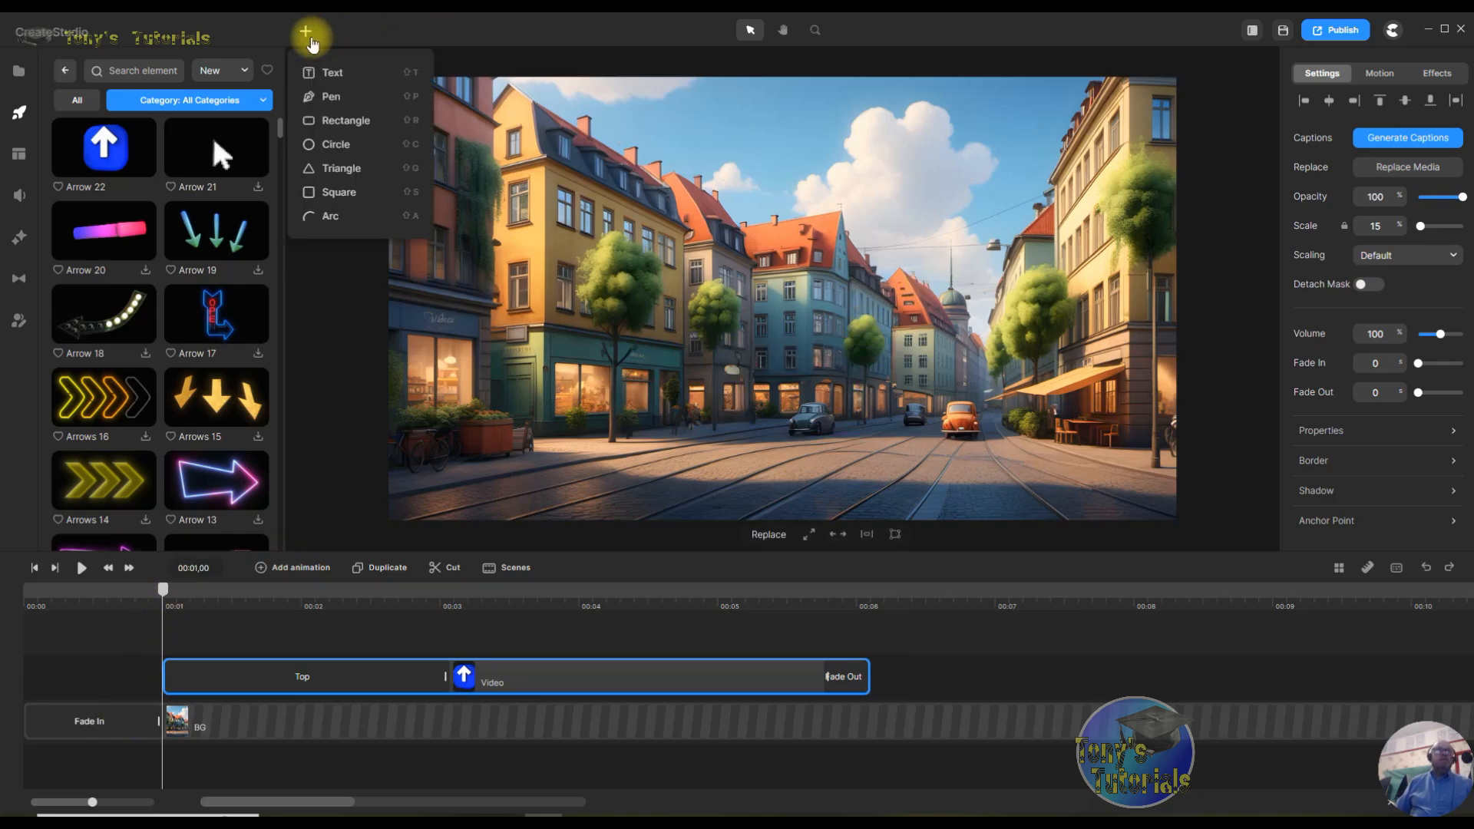
click(369, 82)
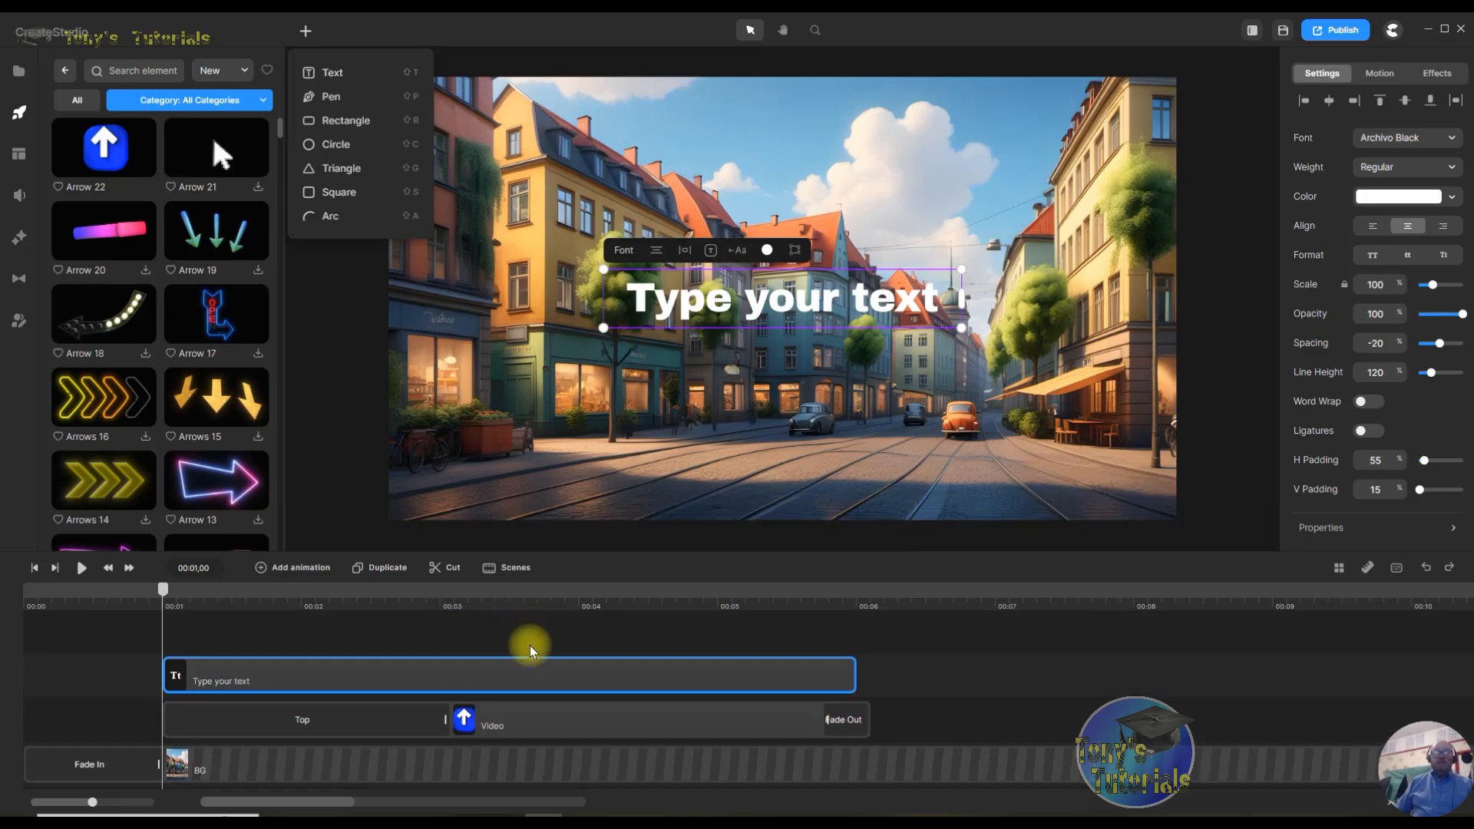
drag(856, 675, 865, 673)
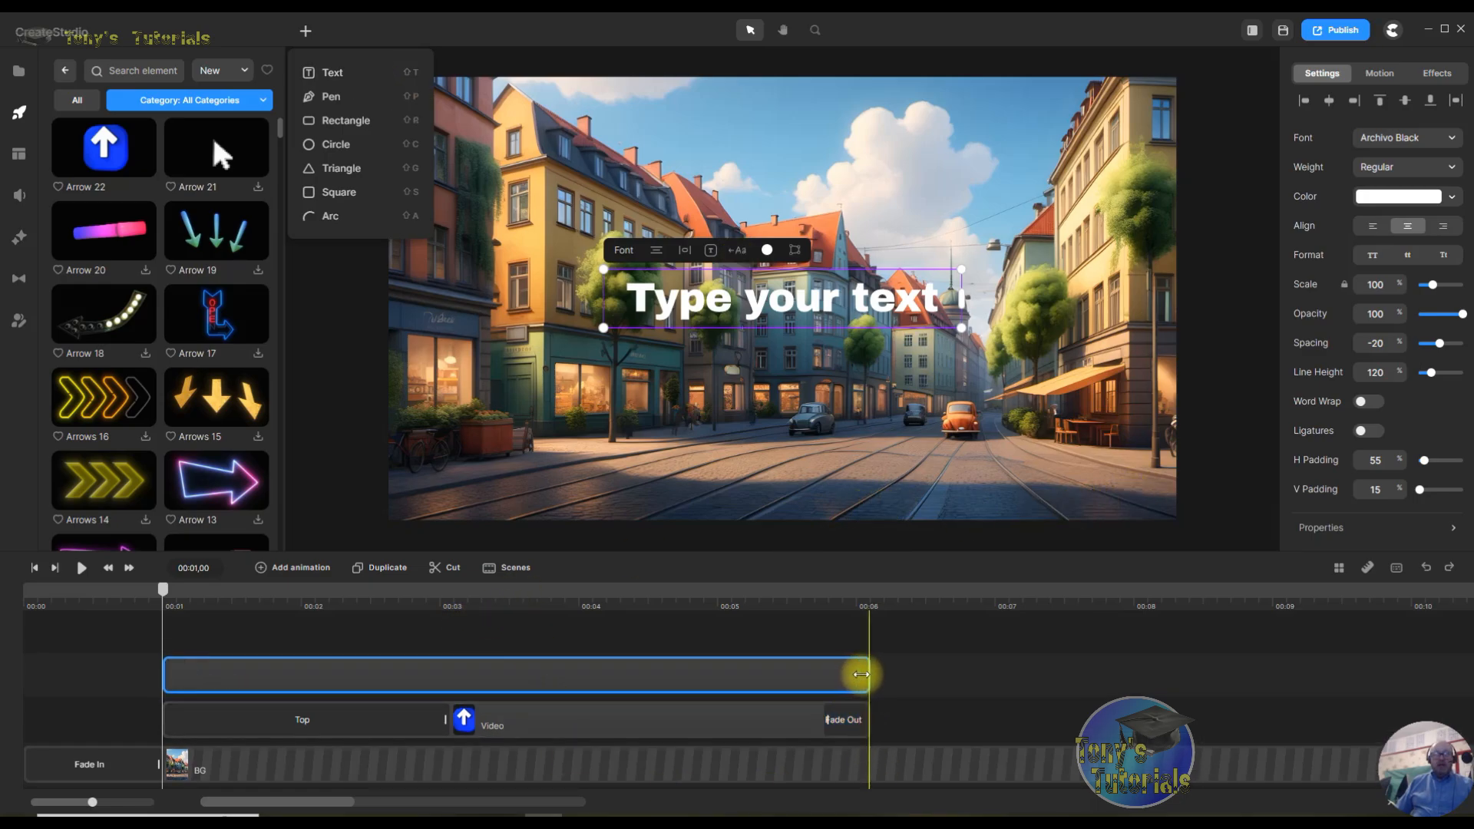
- Replace the placeholder text on the canvas with "Please Subscribe!"
click(936, 303)
drag(940, 296, 601, 278)
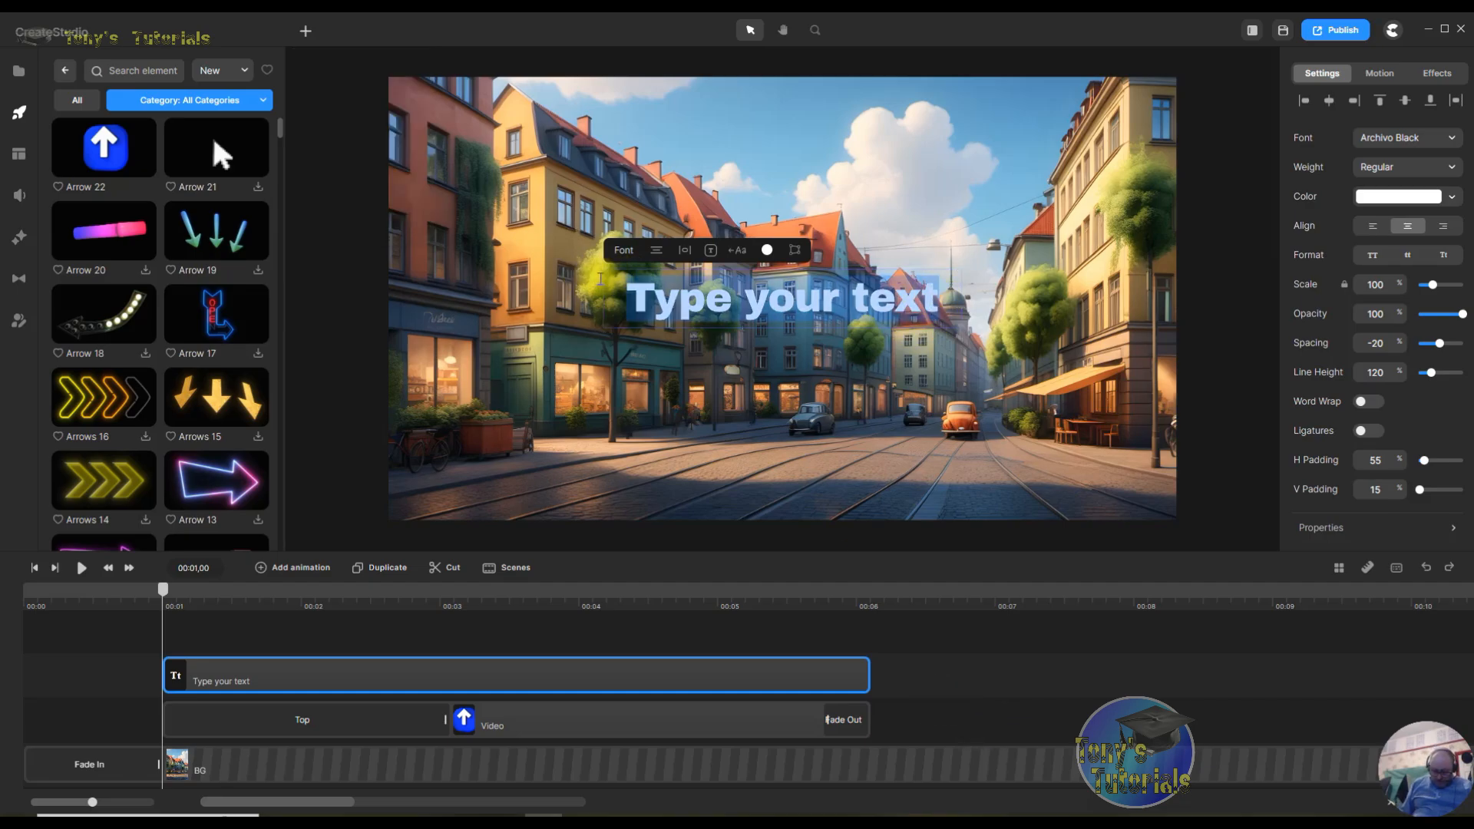
text(Pl)
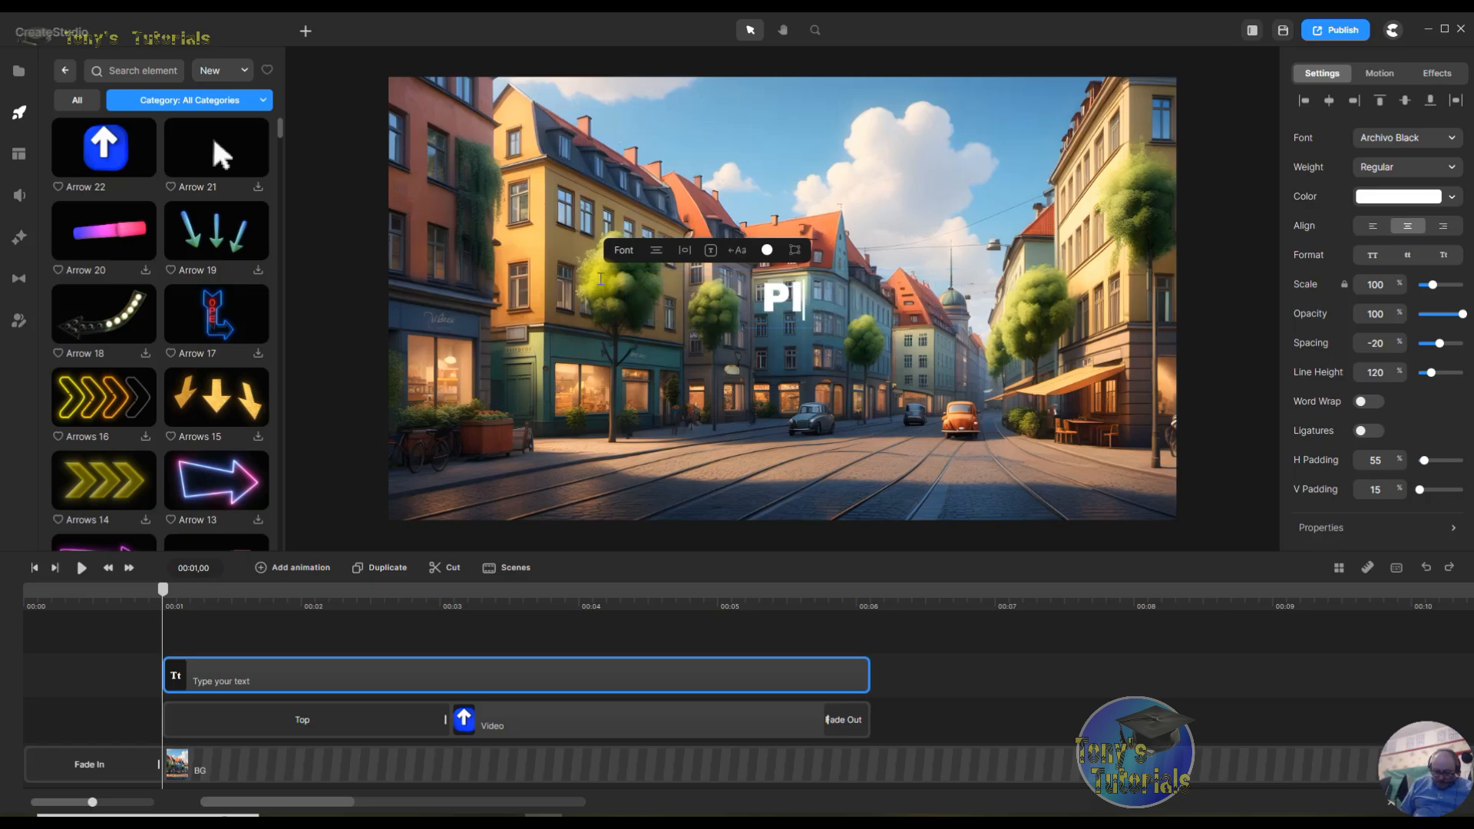
text(ease )
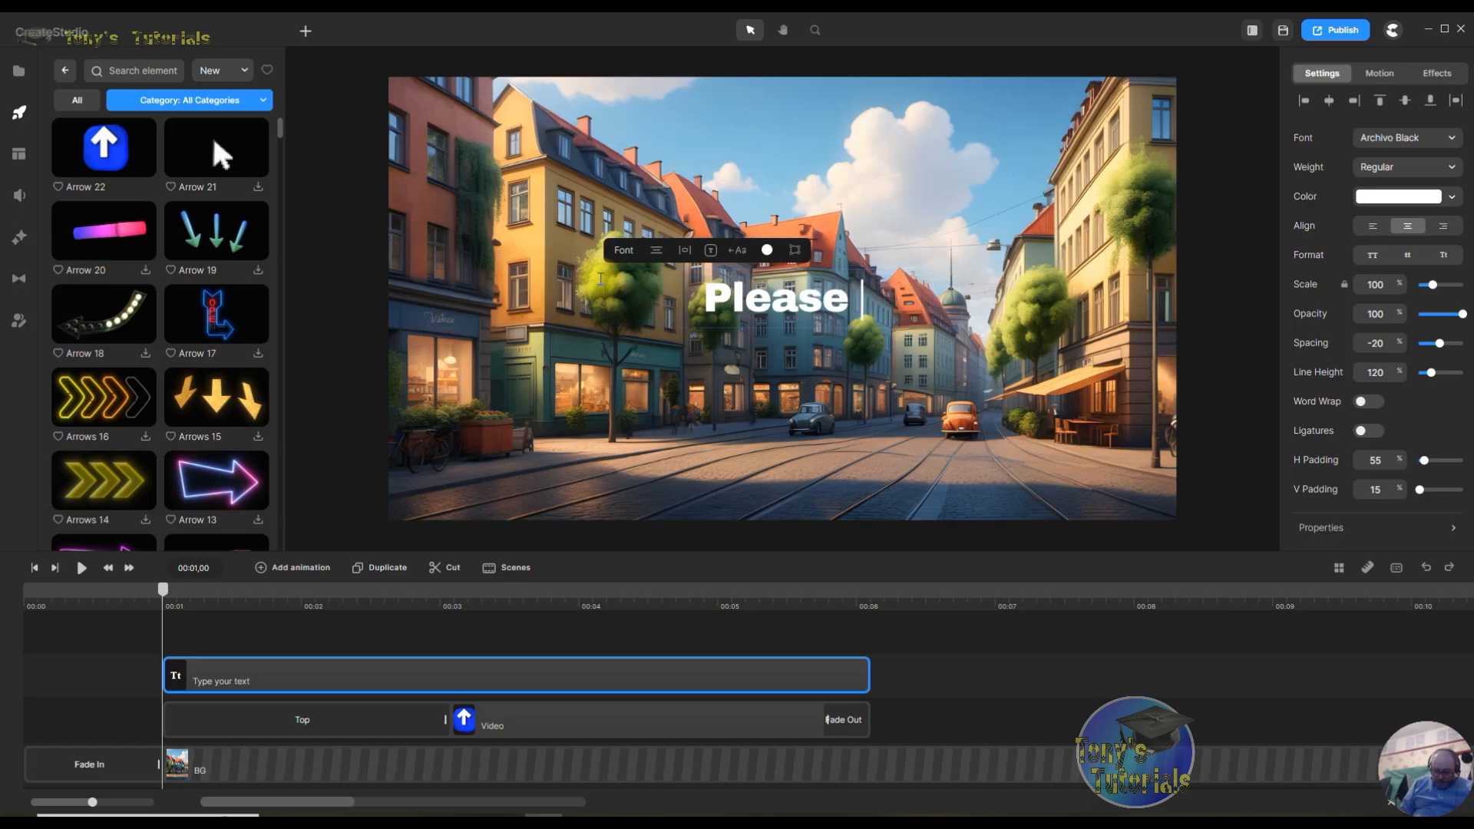
text(Subs)
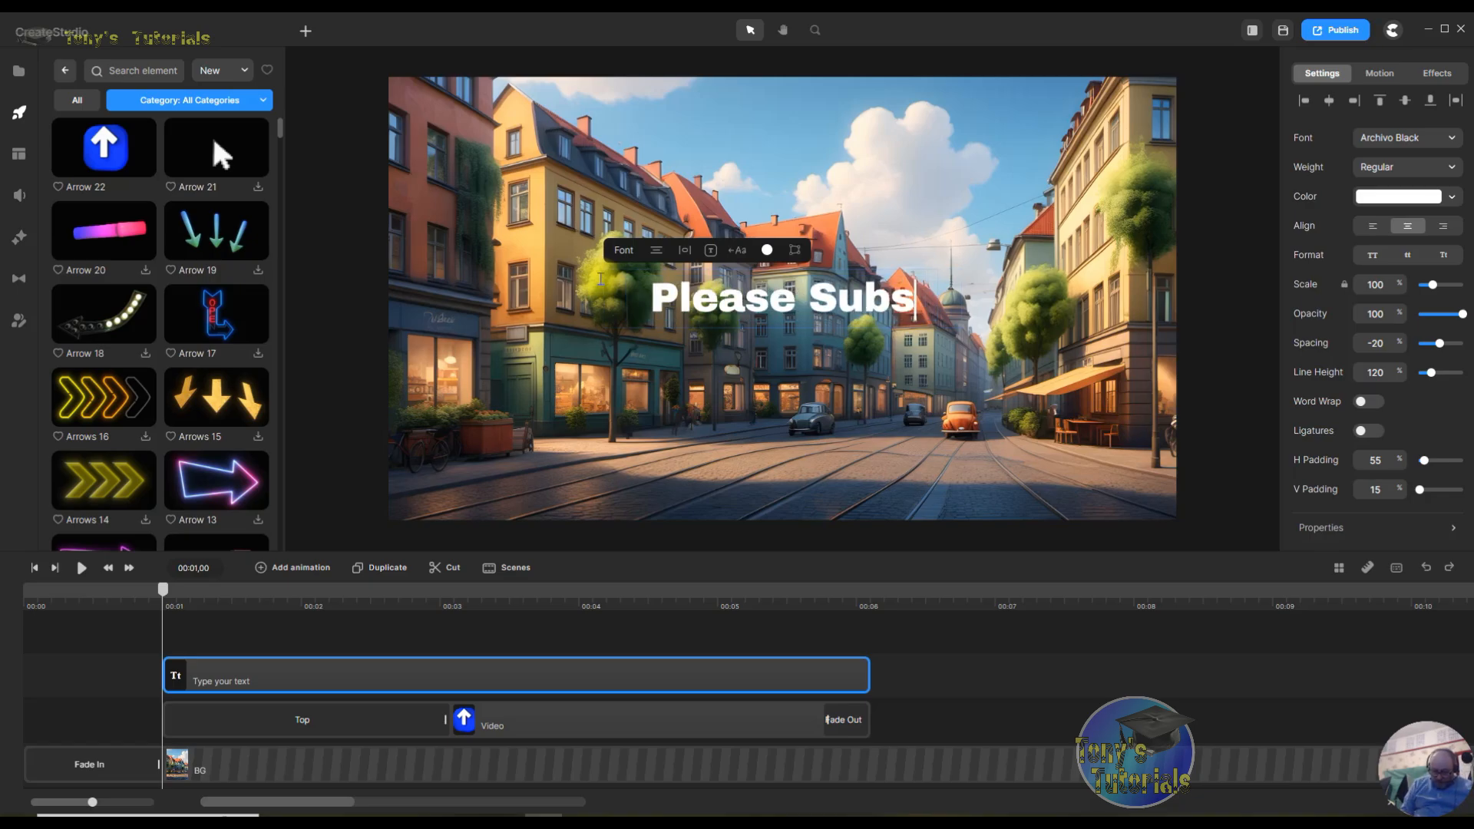
text(cri)
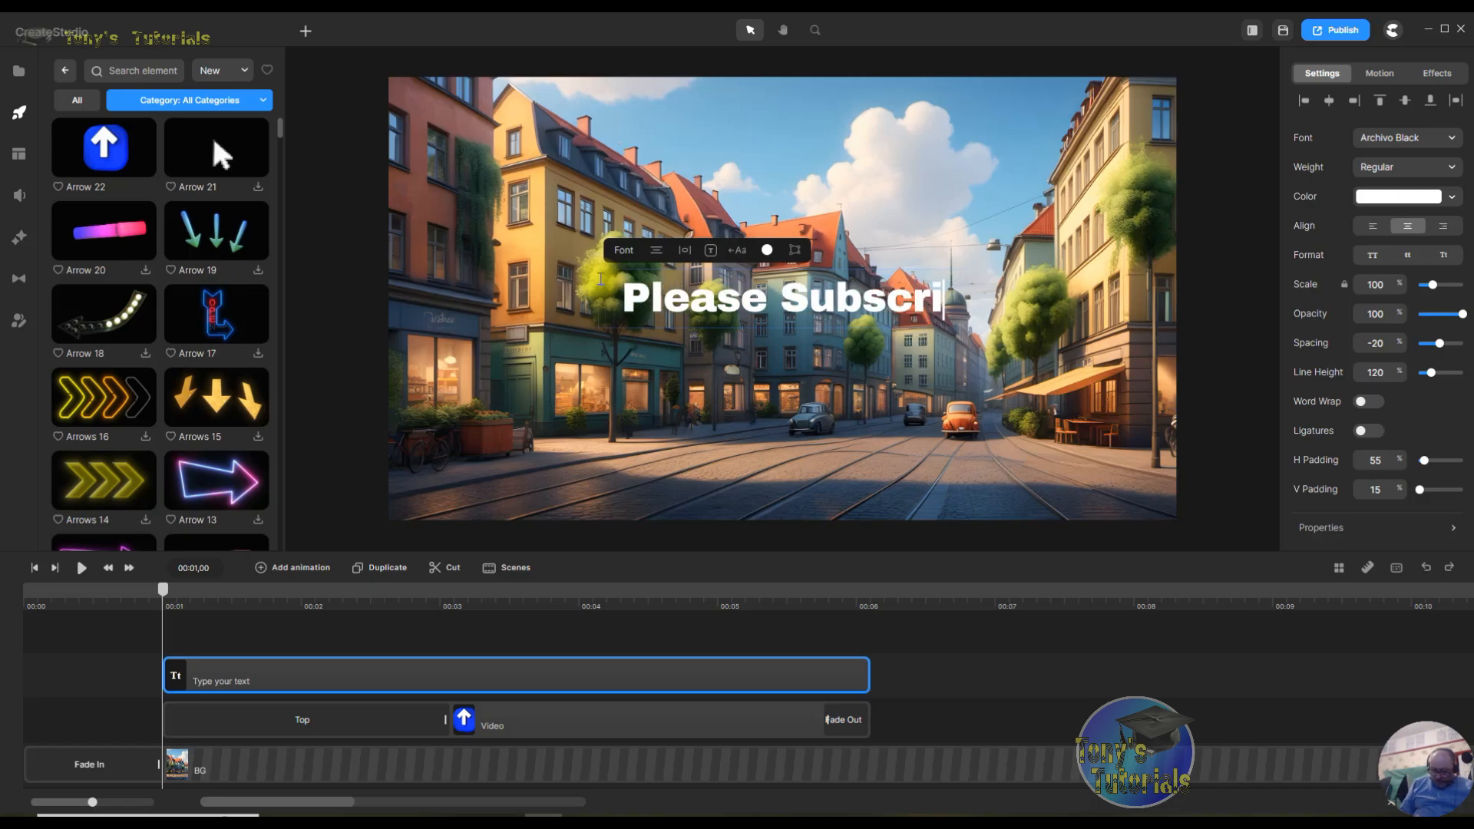
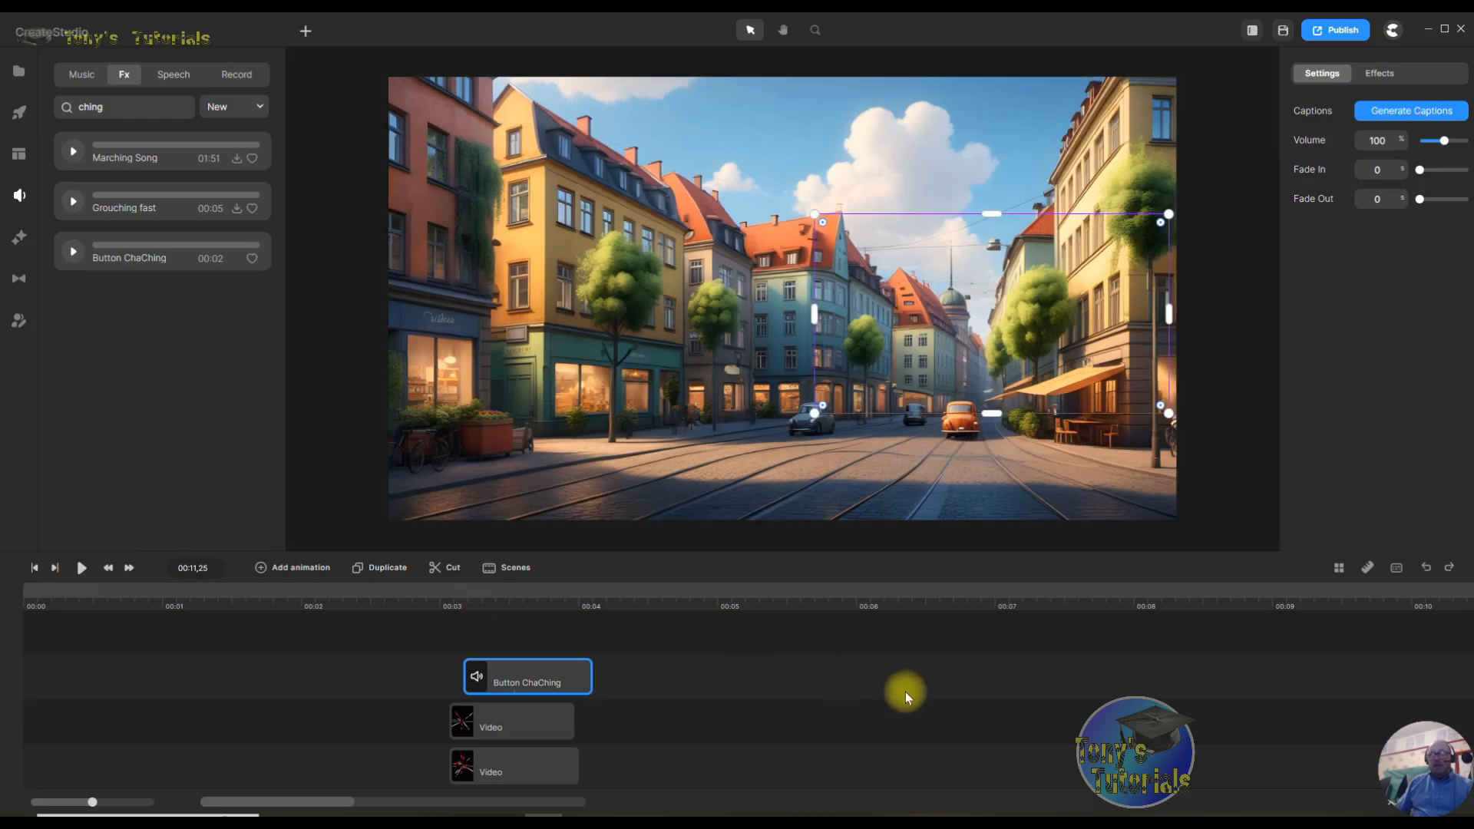
- Position the playhead at 00:05,02, past the end of the Button ChaChing sound clip
scroll(913, 679, down, 2)
scroll(893, 698, up, 2)
click(728, 607)
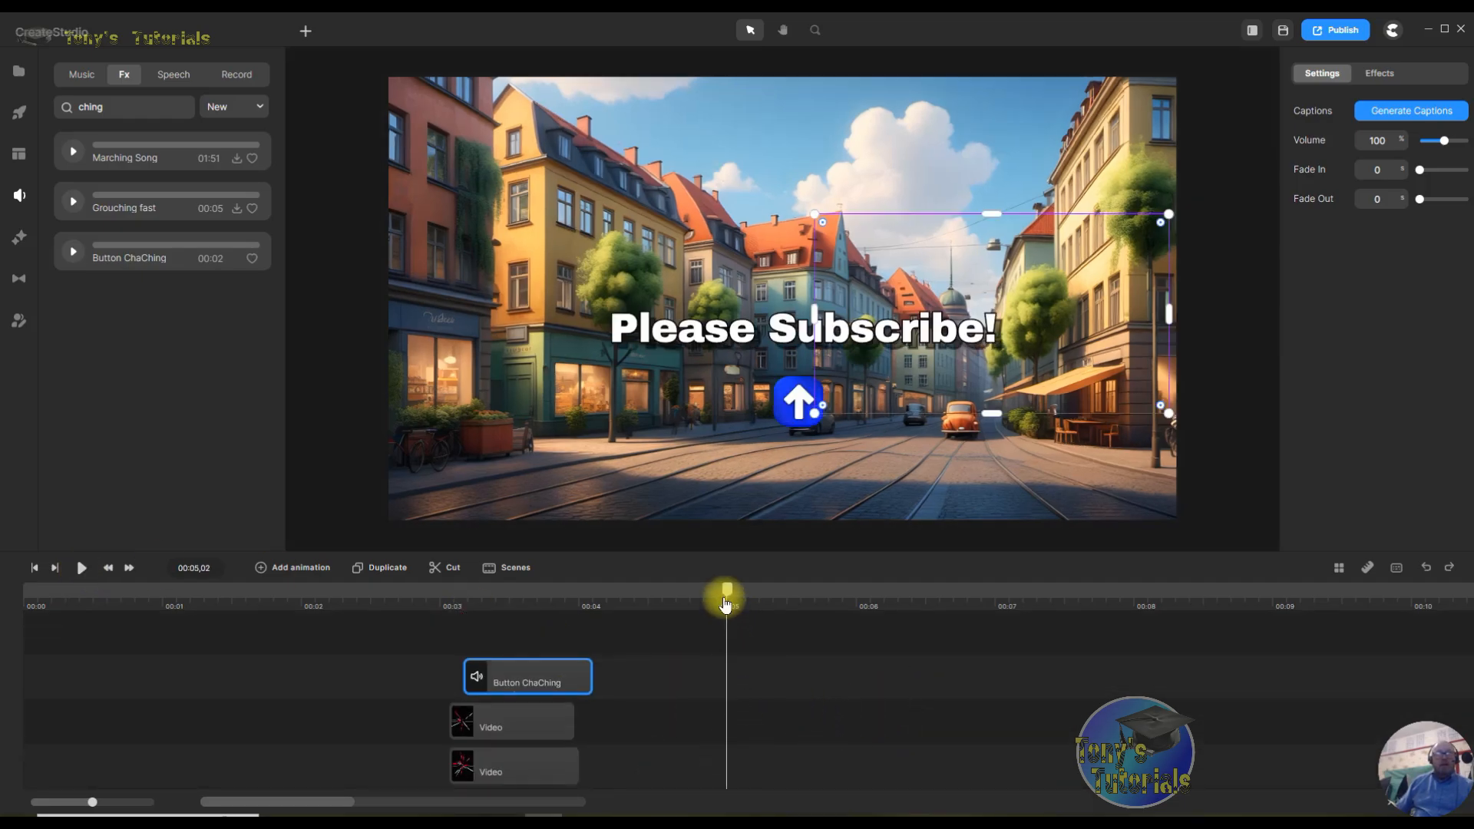
- Place the Energy element from the studio library on the canvas, starting at 00:04,28
scroll(1203, 686, down, 2)
scroll(1203, 686, up, 2)
click(706, 608)
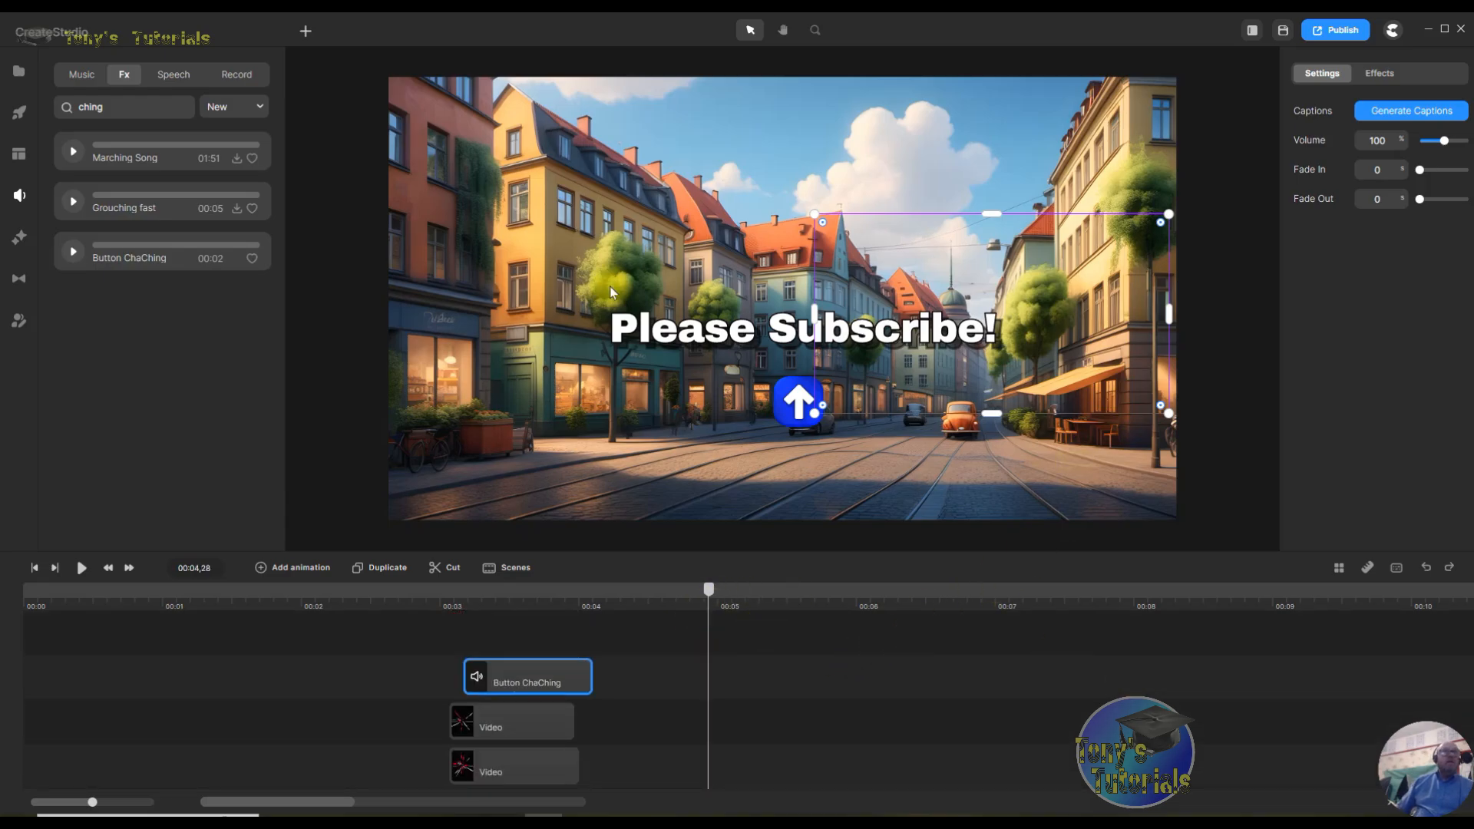
click(22, 113)
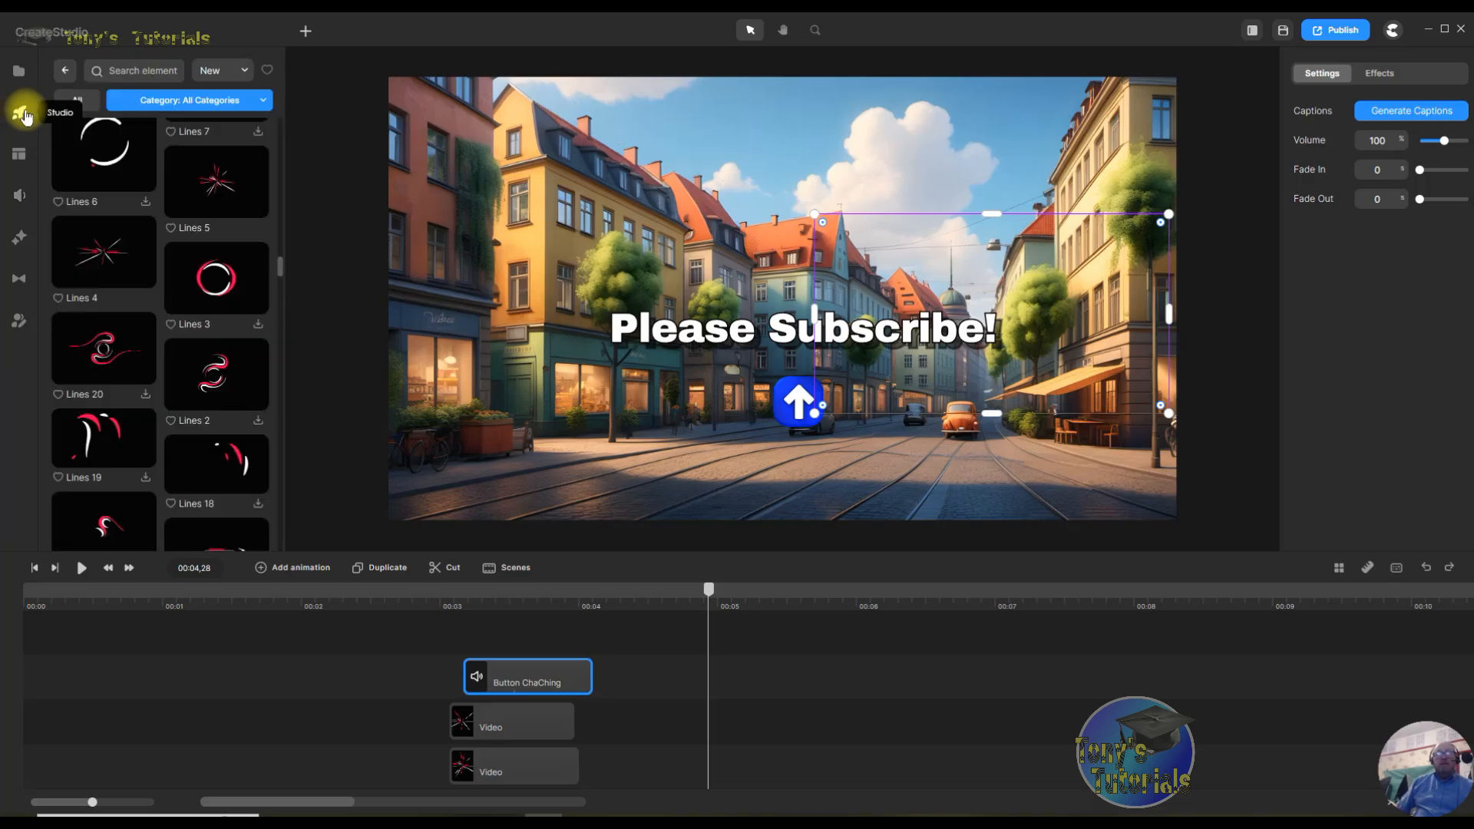
scroll(503, 501, down, 2)
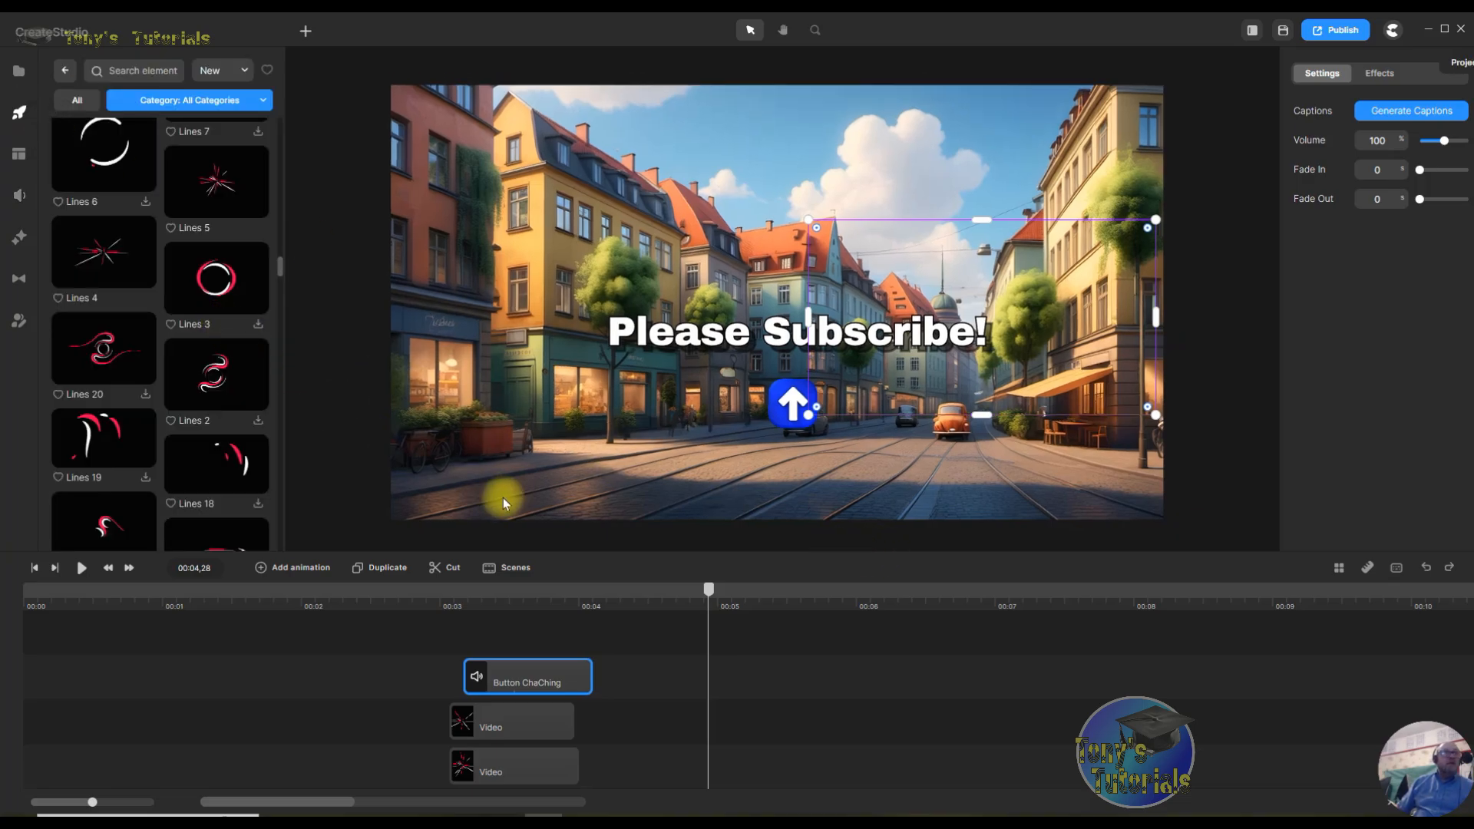
scroll(234, 416, down, 10)
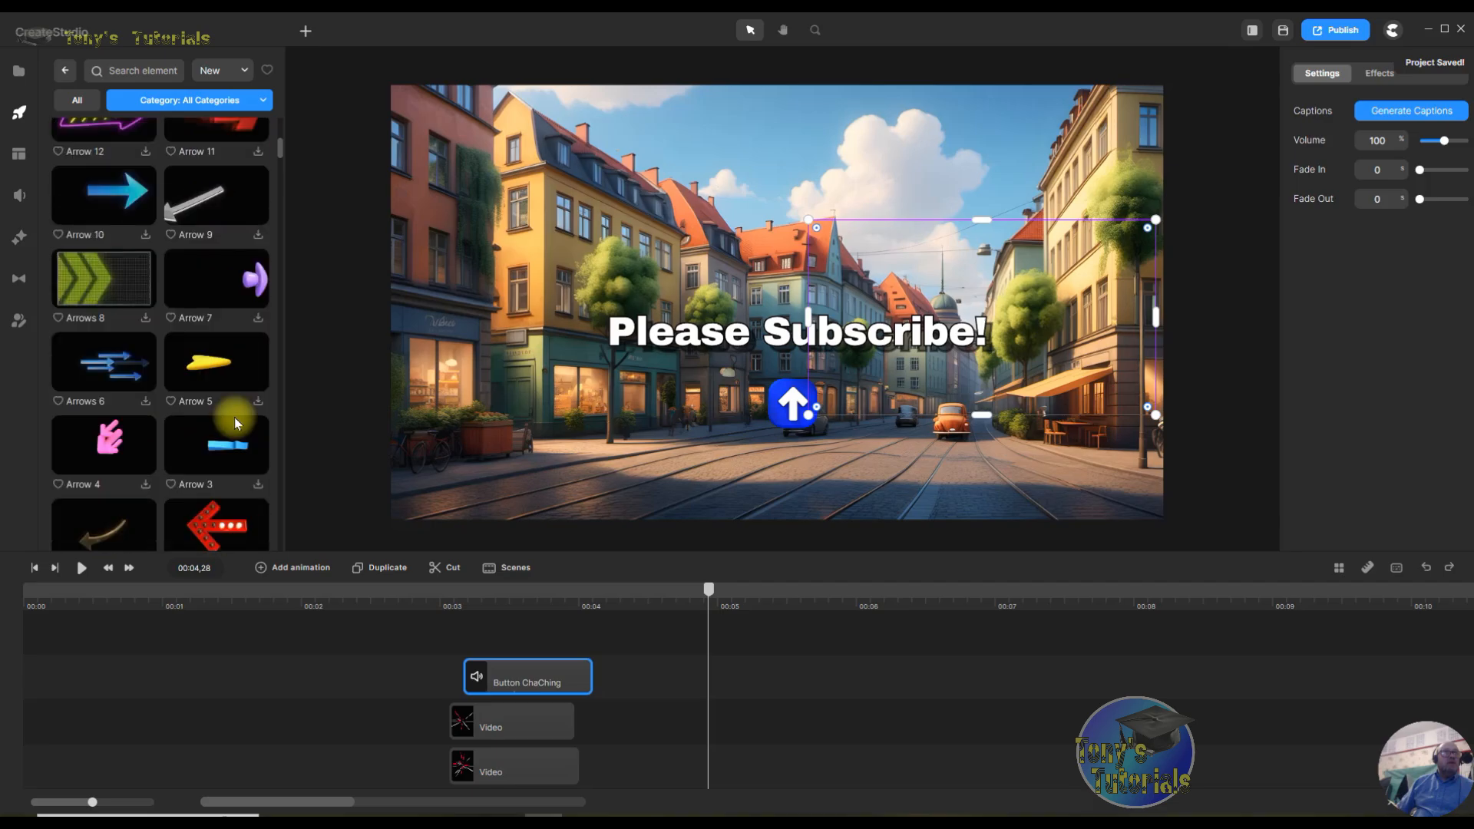
scroll(234, 417, down, 10)
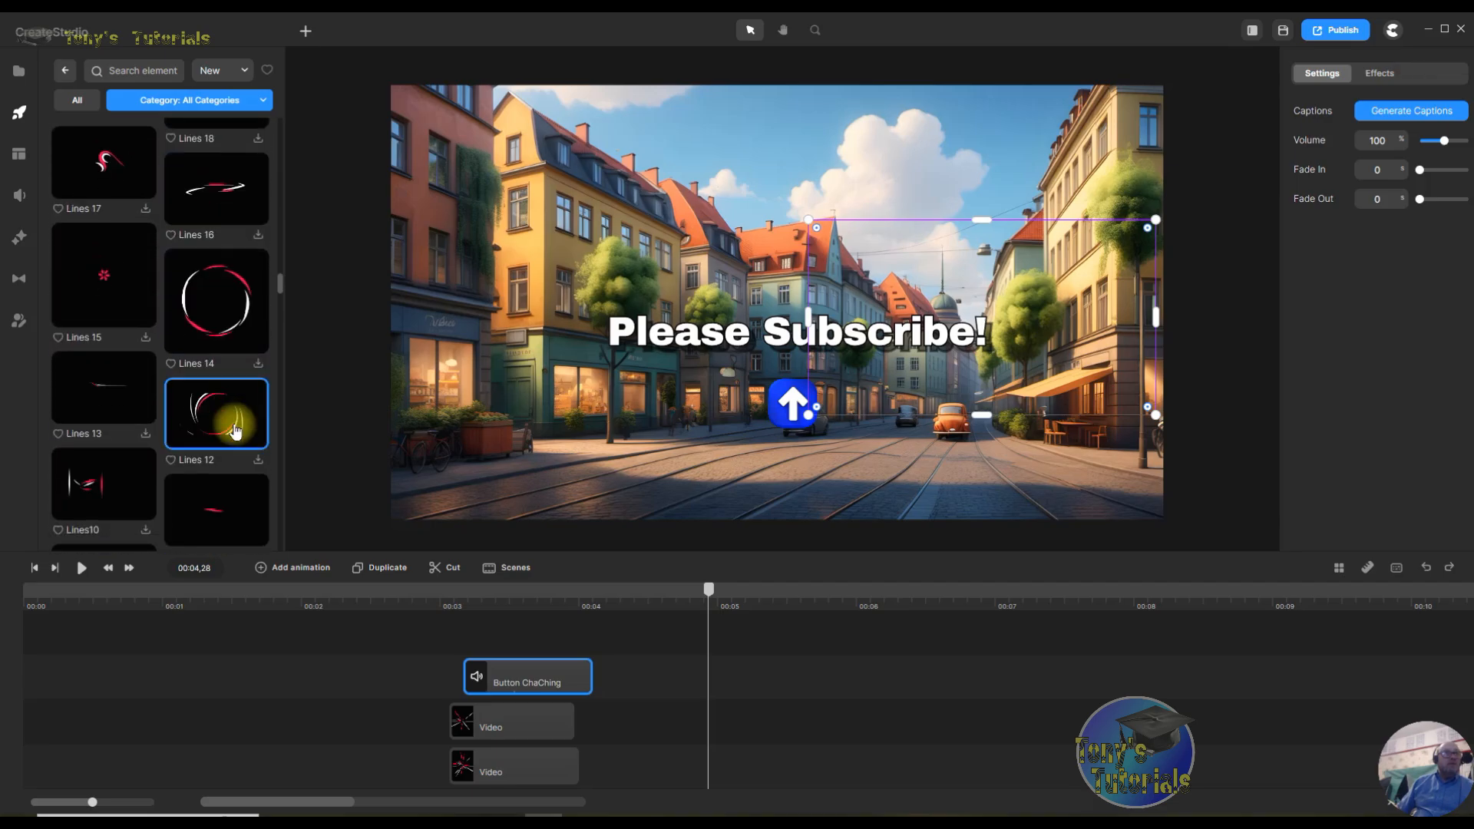
scroll(234, 431, down, 10)
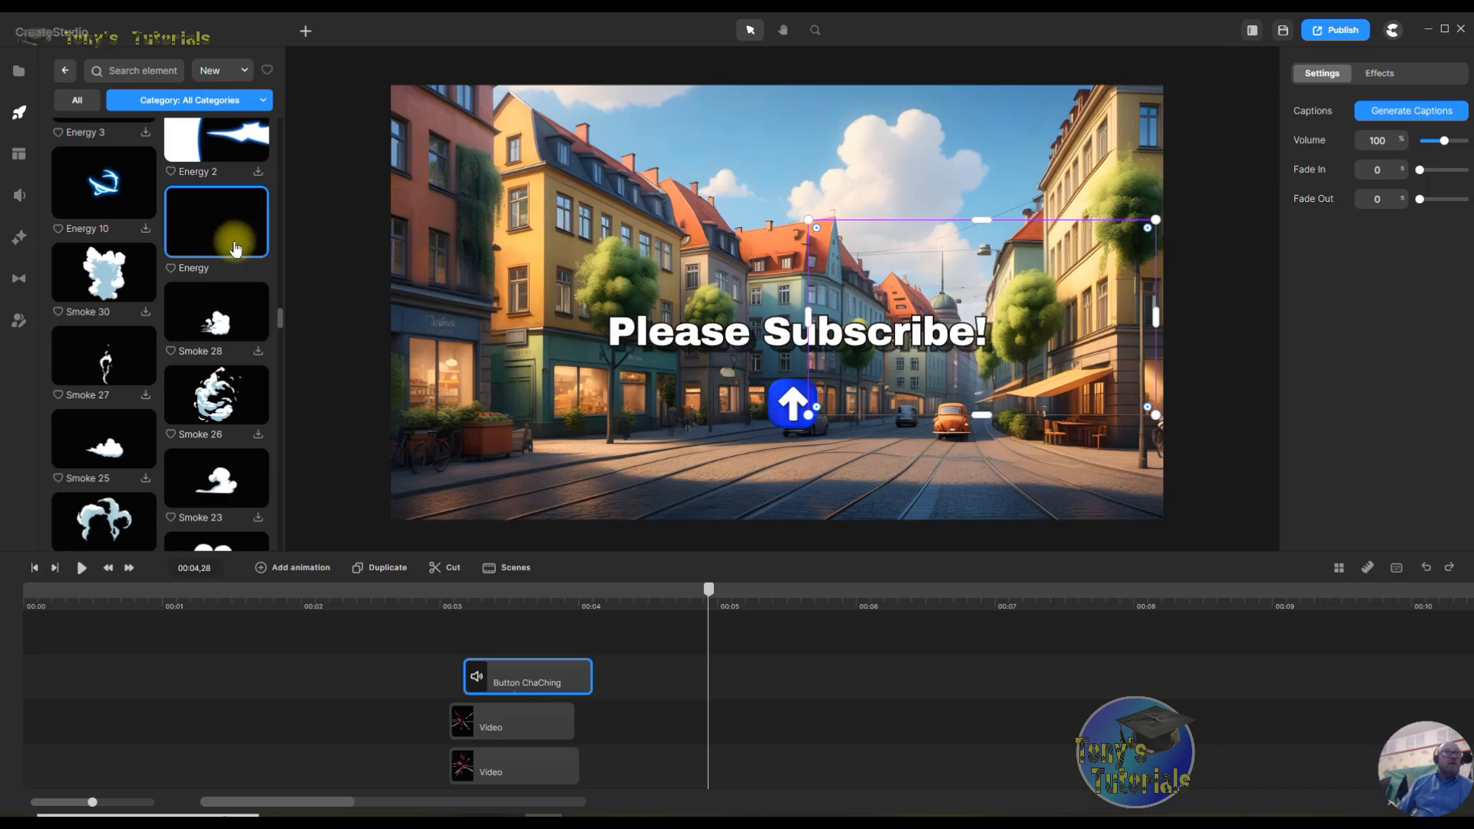
drag(231, 227, 811, 350)
- Scale the Energy burst down to 85% and centre it over the title, just above the arrow
click(838, 352)
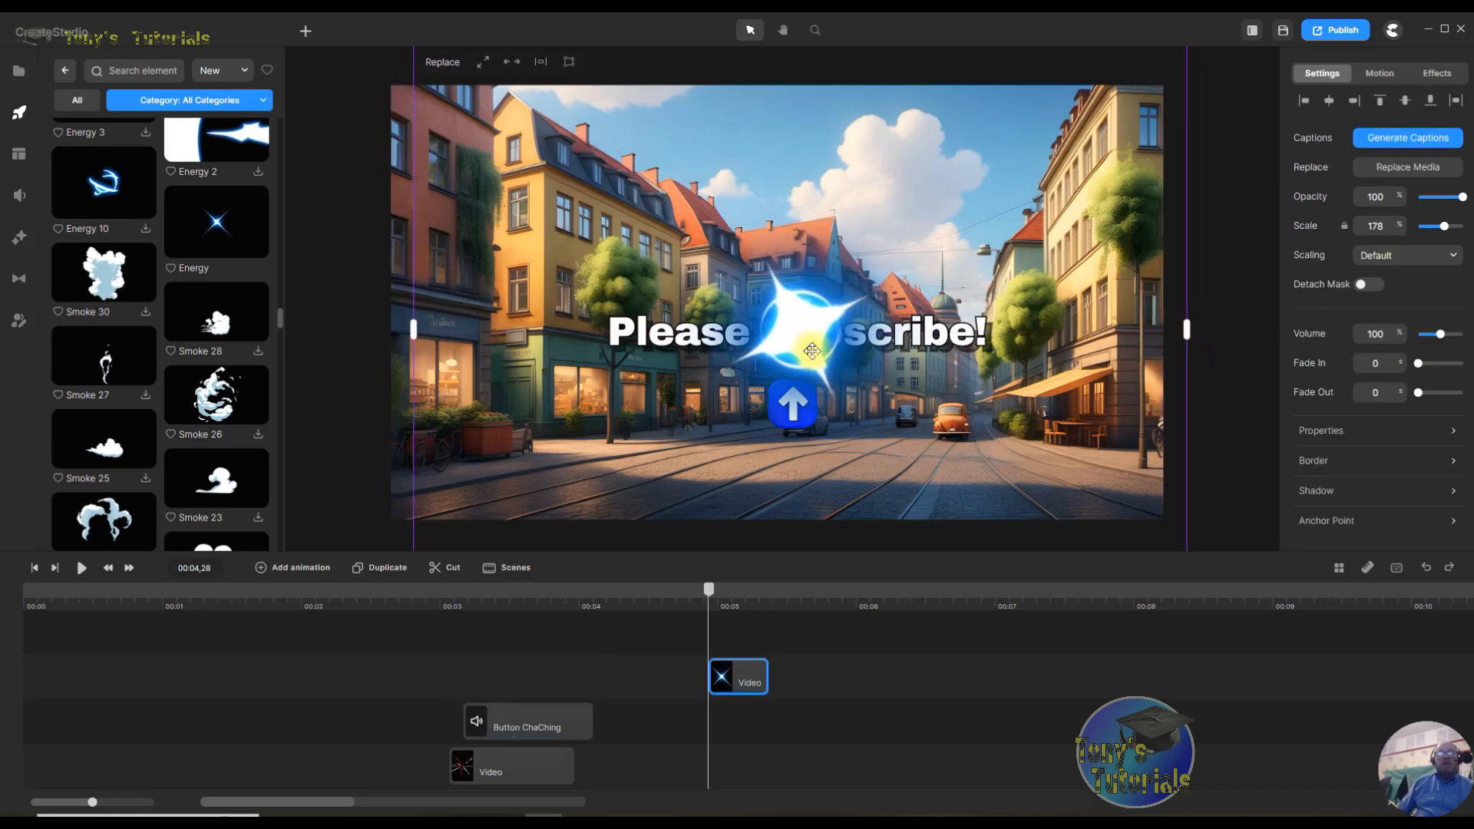
drag(1057, 256, 1008, 416)
drag(1131, 106, 830, 408)
drag(678, 449, 870, 152)
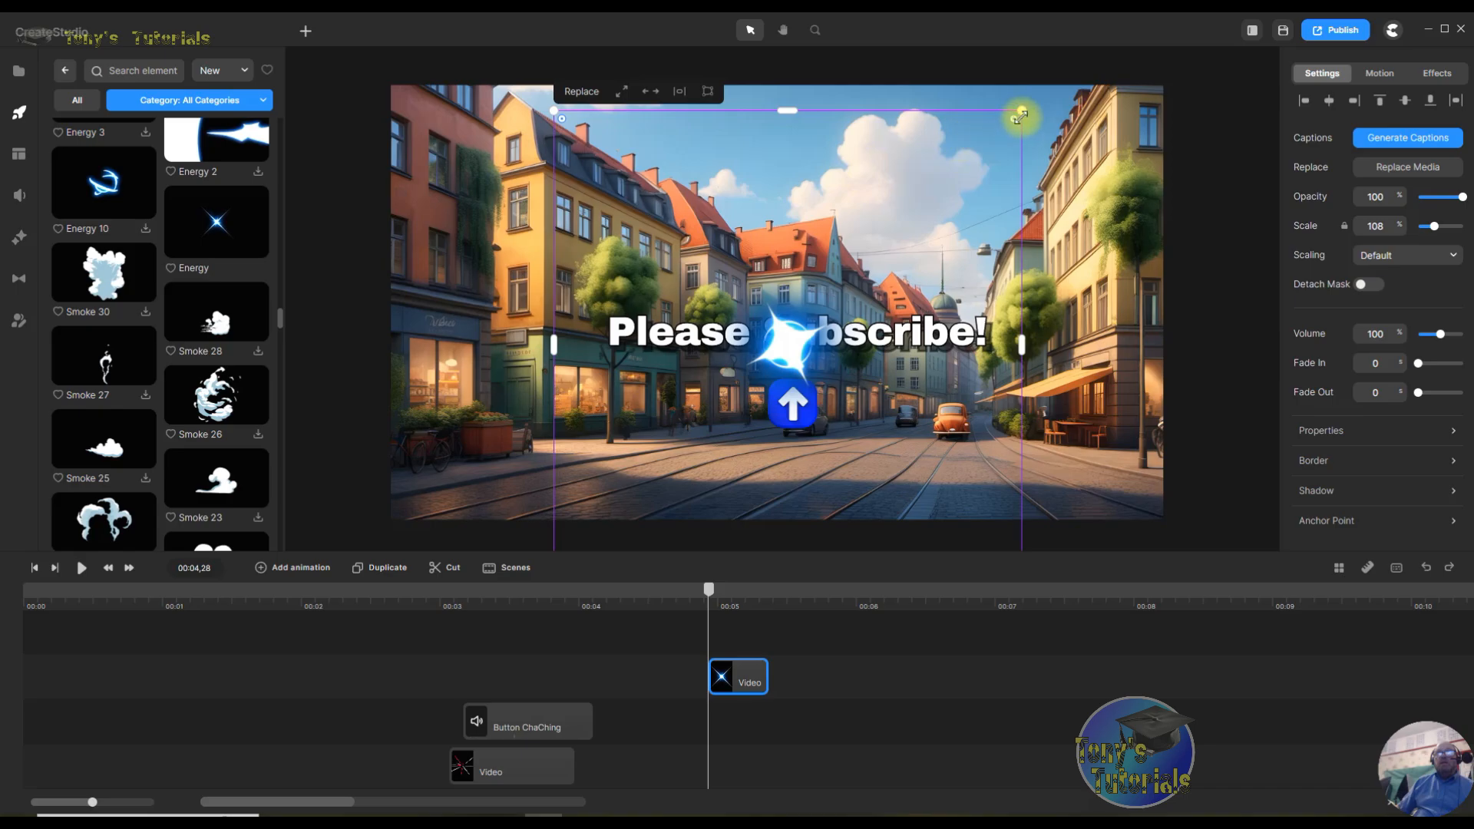
drag(1020, 112, 882, 294)
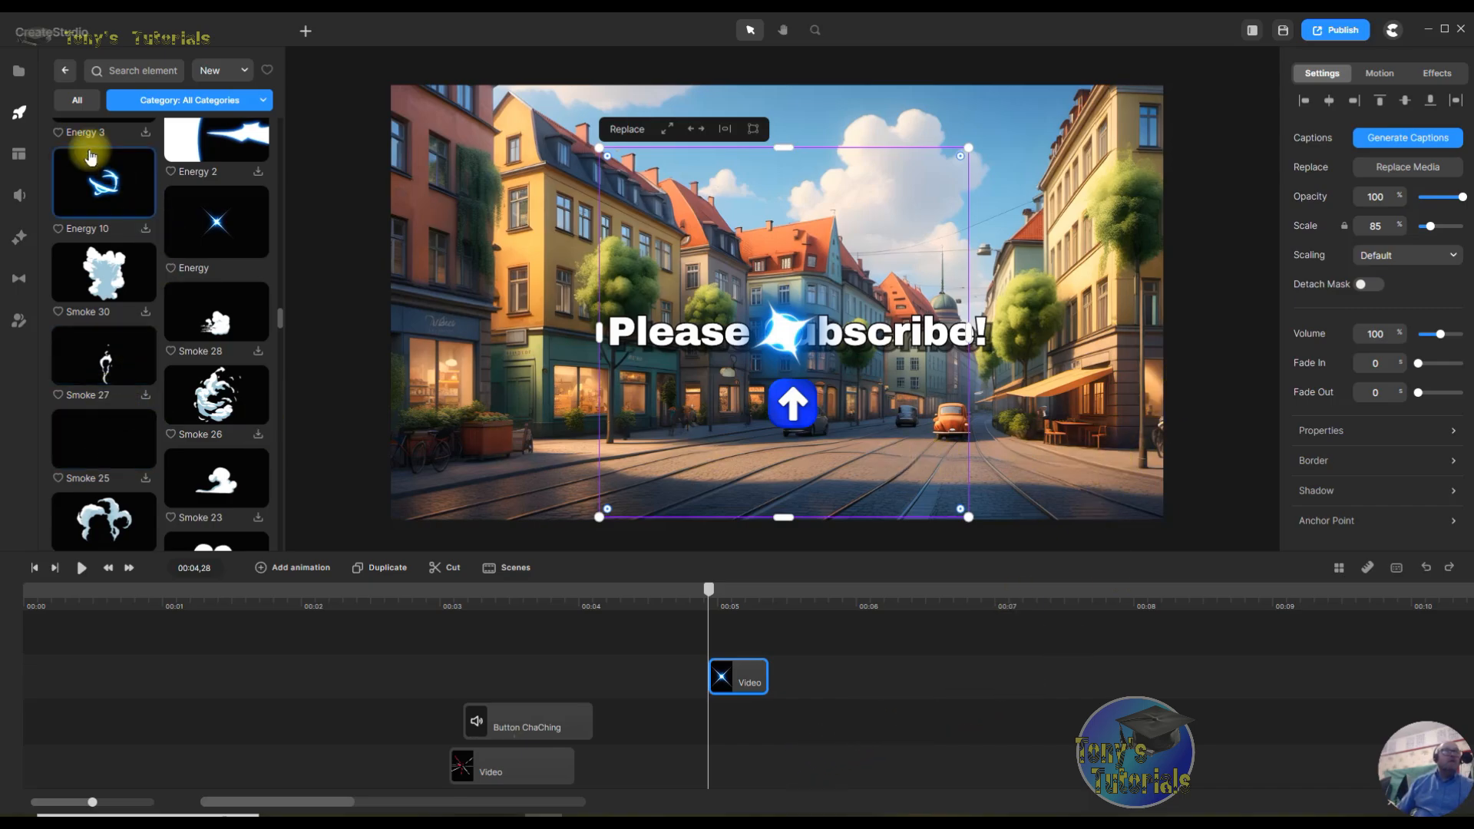
- Search the sound effects library for "Pulse"
click(19, 195)
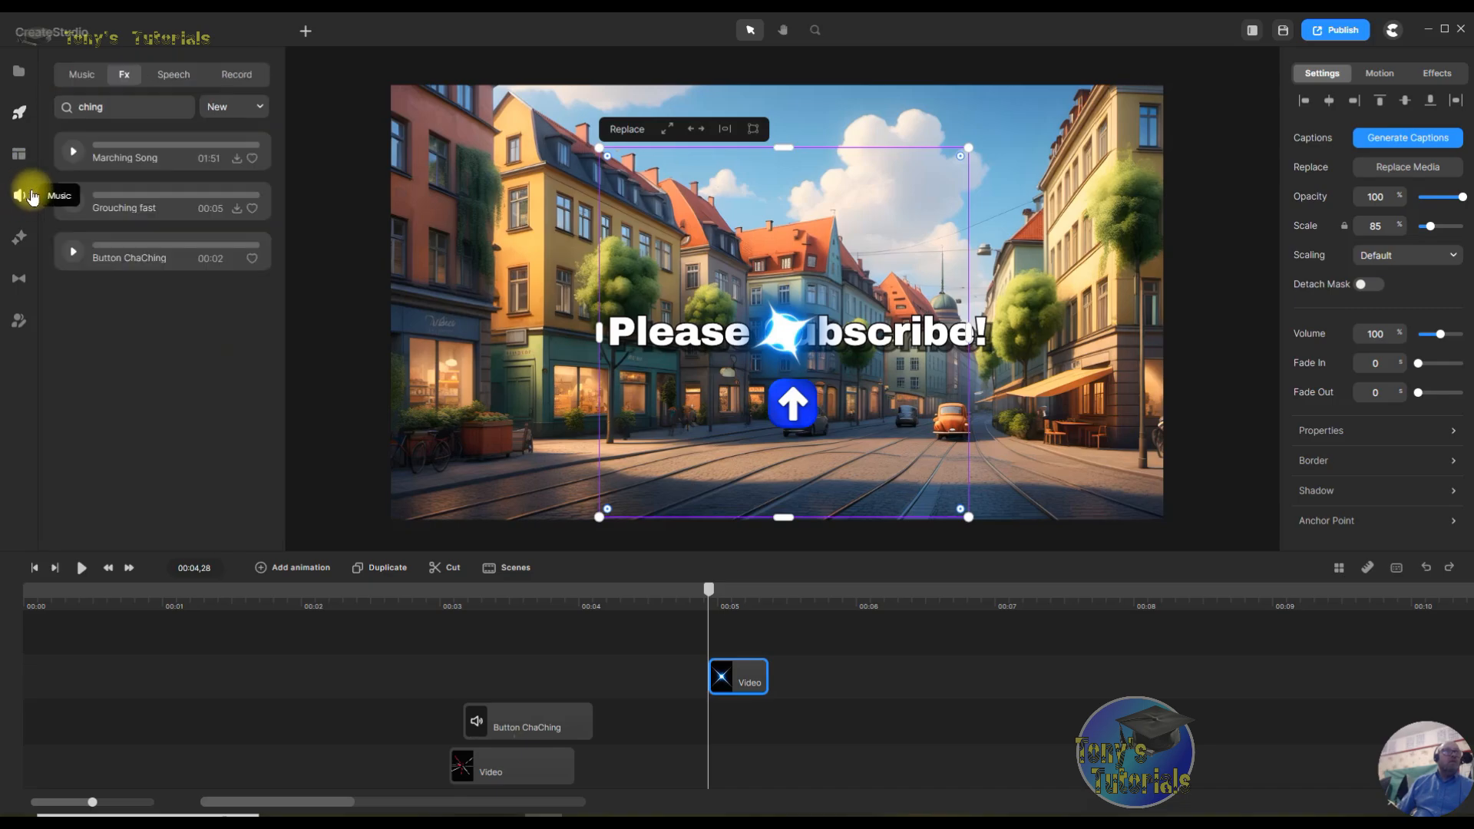
double_click(115, 107)
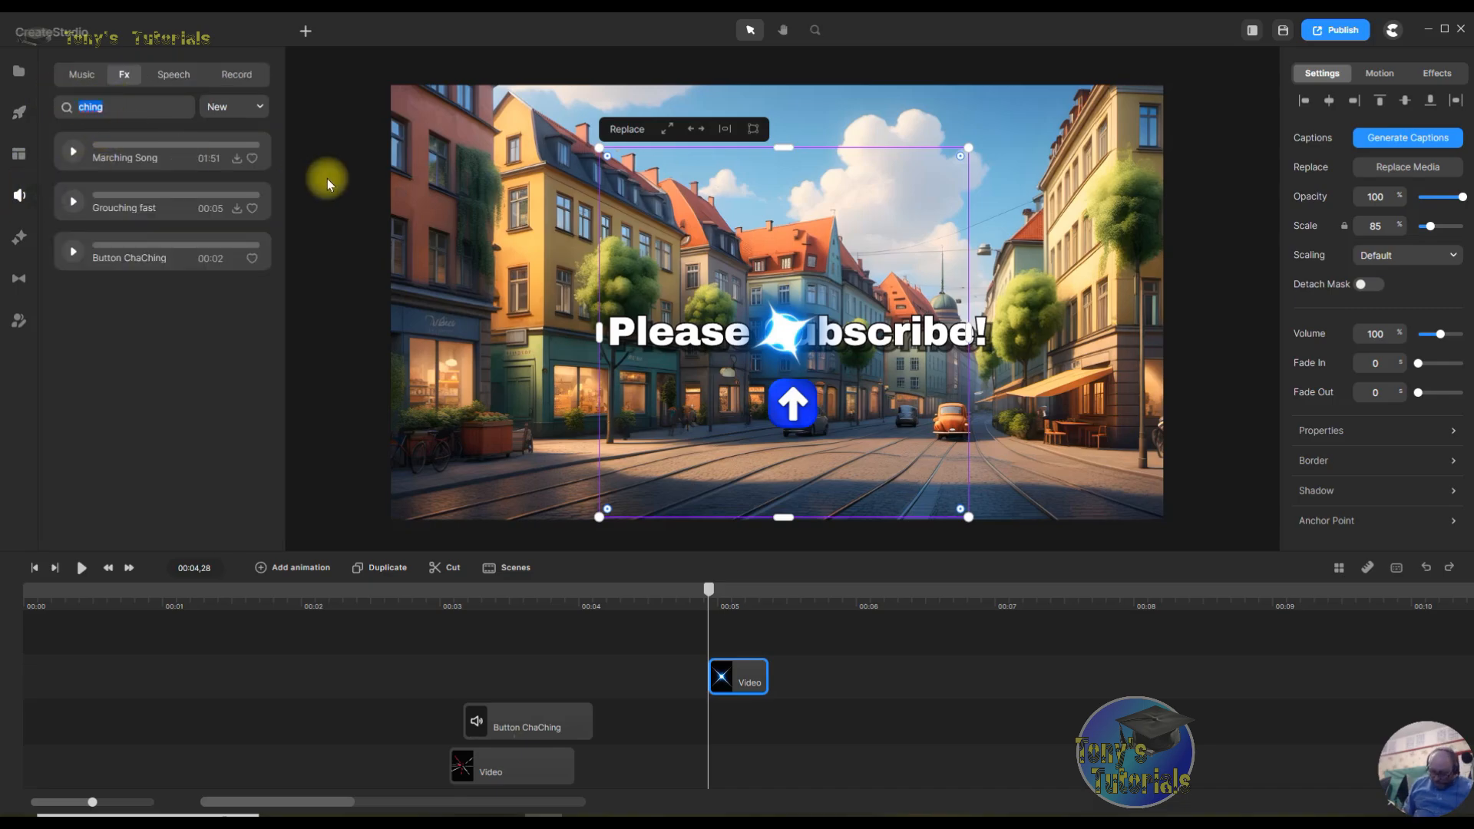
text(Puls)
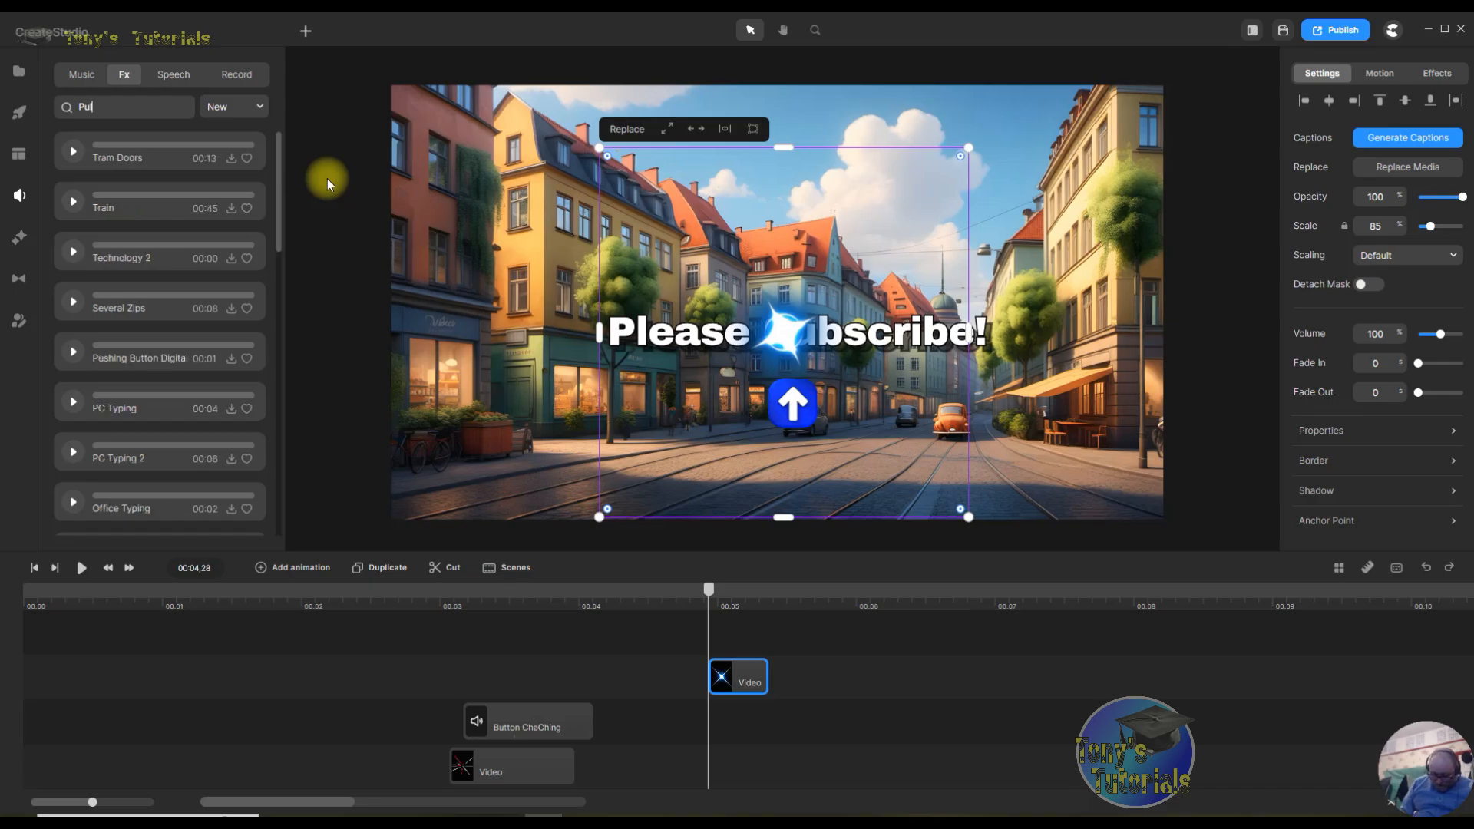
text(e)
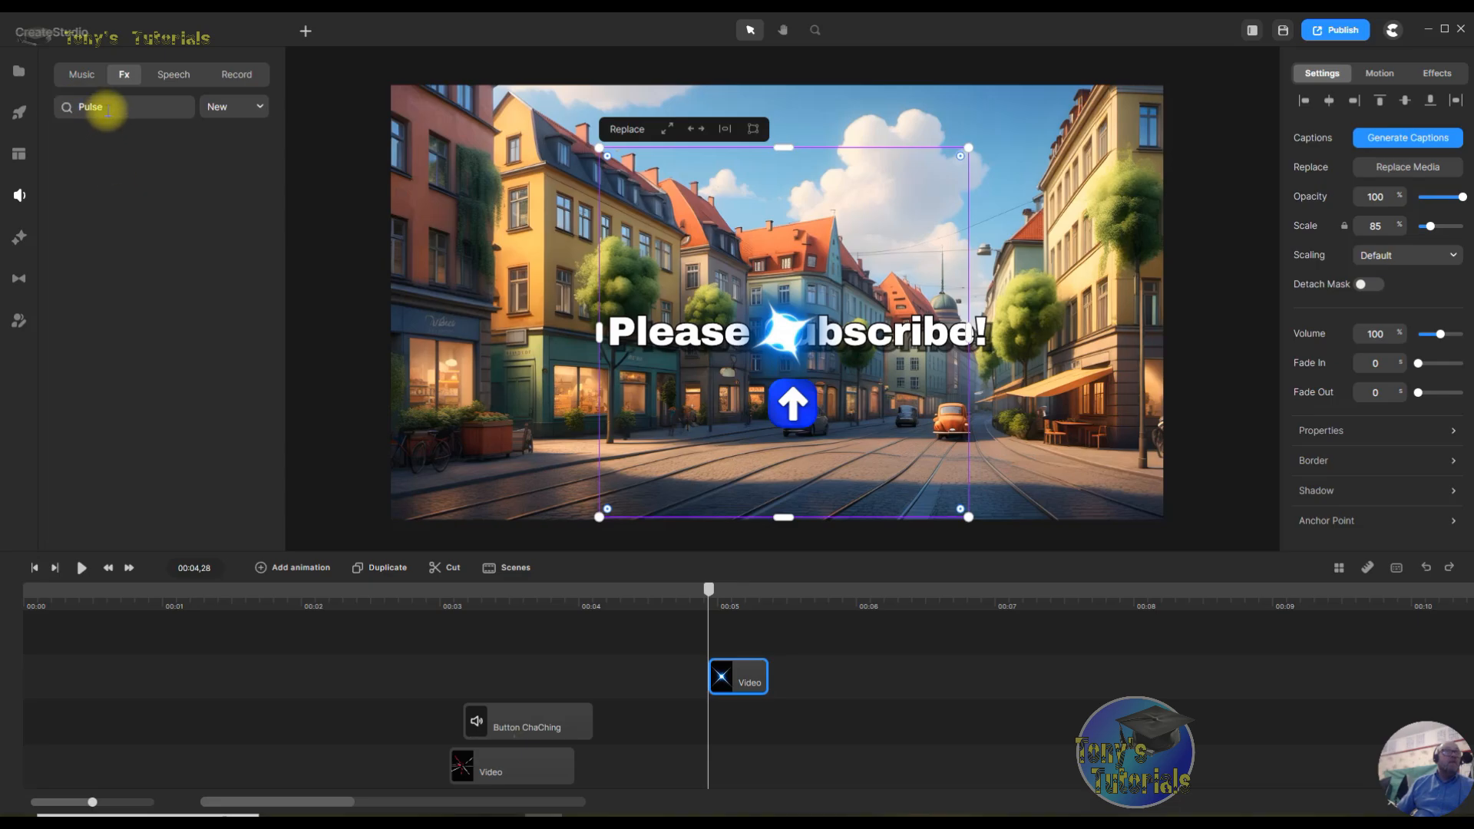
- Find the Fist Bump sound with the search "bump", add it at about 00:05, and trim it to end with the Energy clip
drag(102, 107, 69, 105)
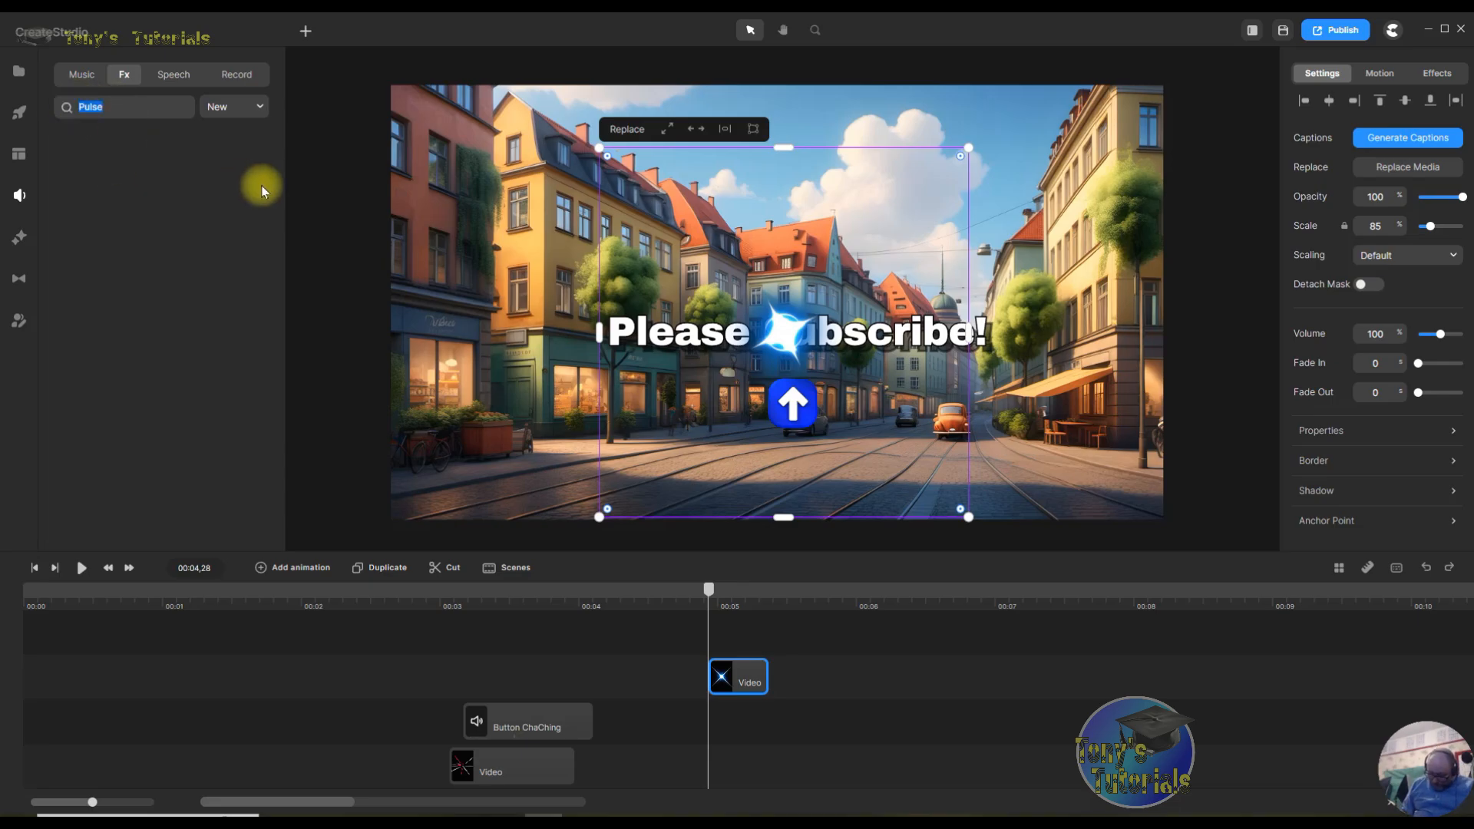
text(bump)
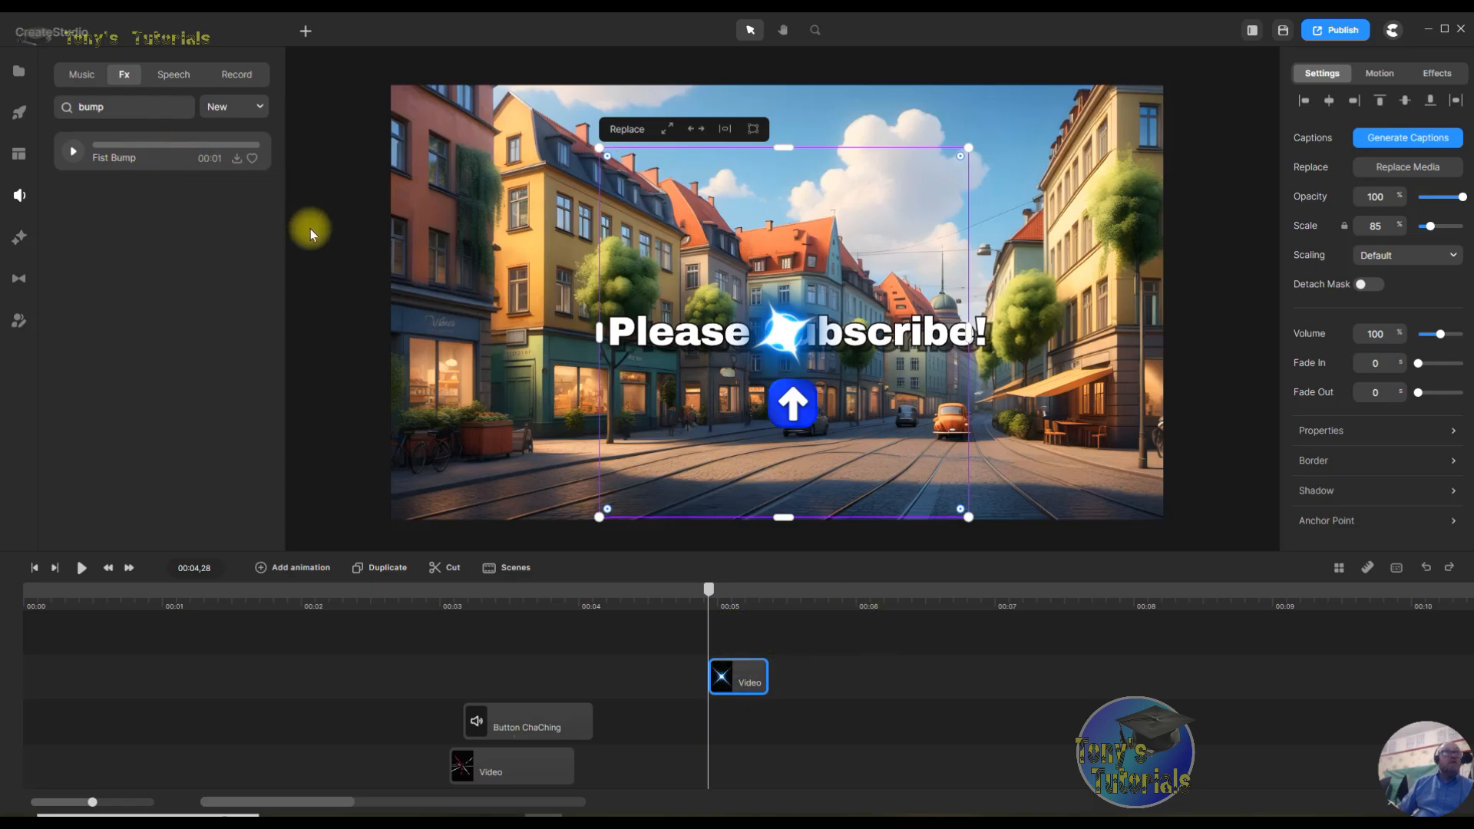
click(238, 156)
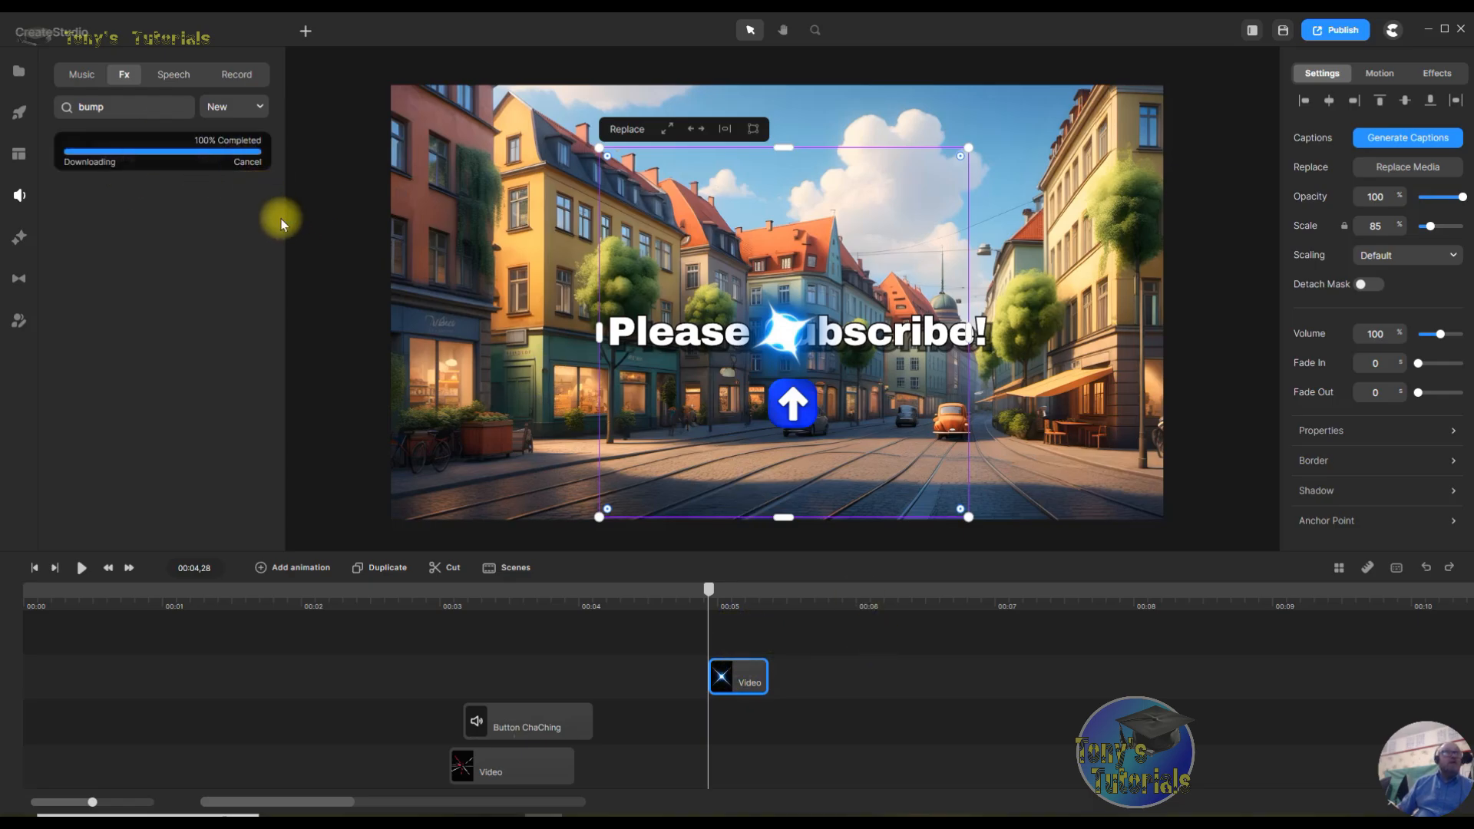
drag(169, 144, 749, 645)
drag(876, 669, 762, 691)
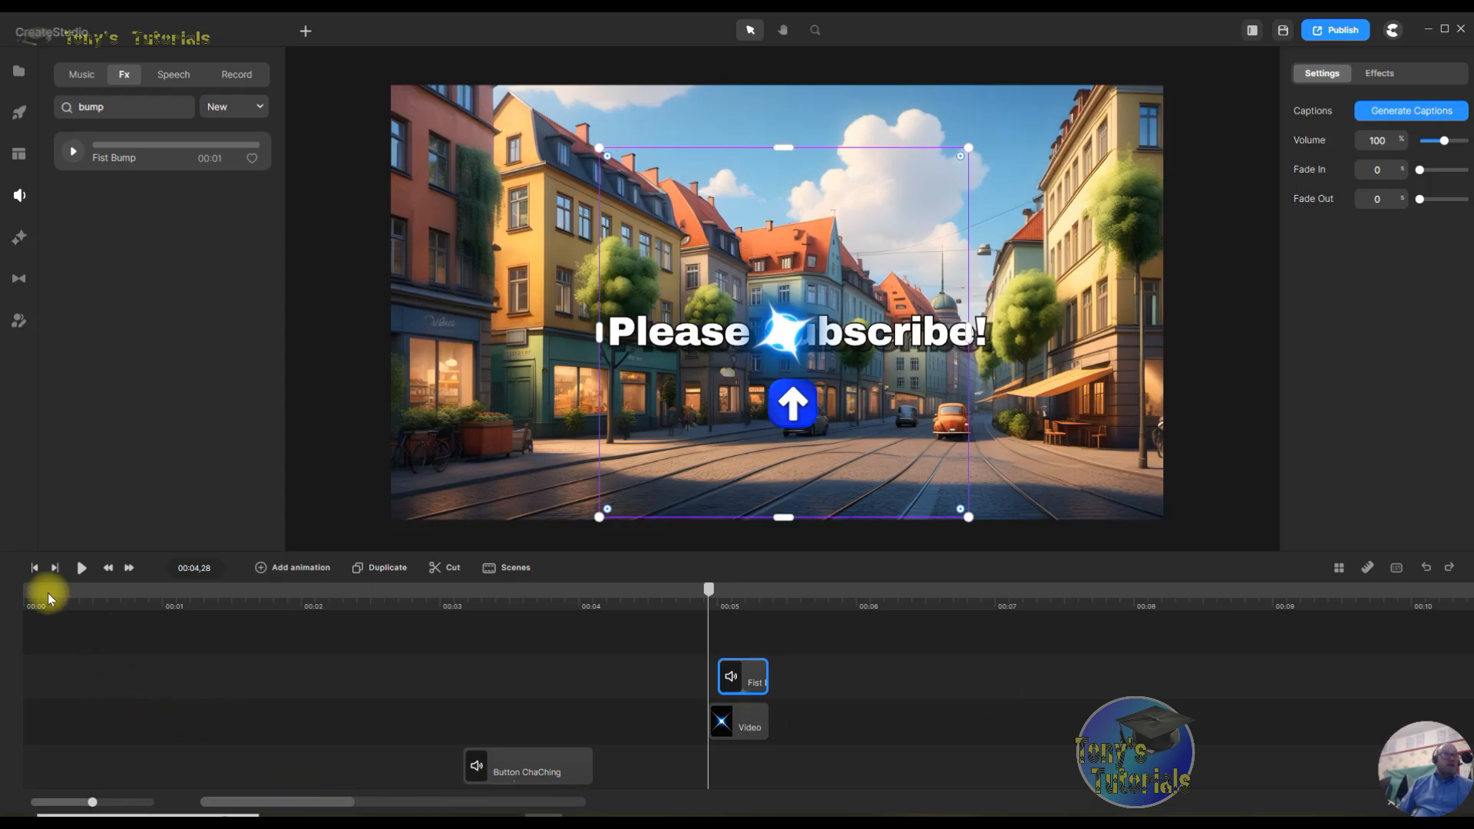
- Play back the scene from the beginning to check the Energy burst and its sound
click(34, 569)
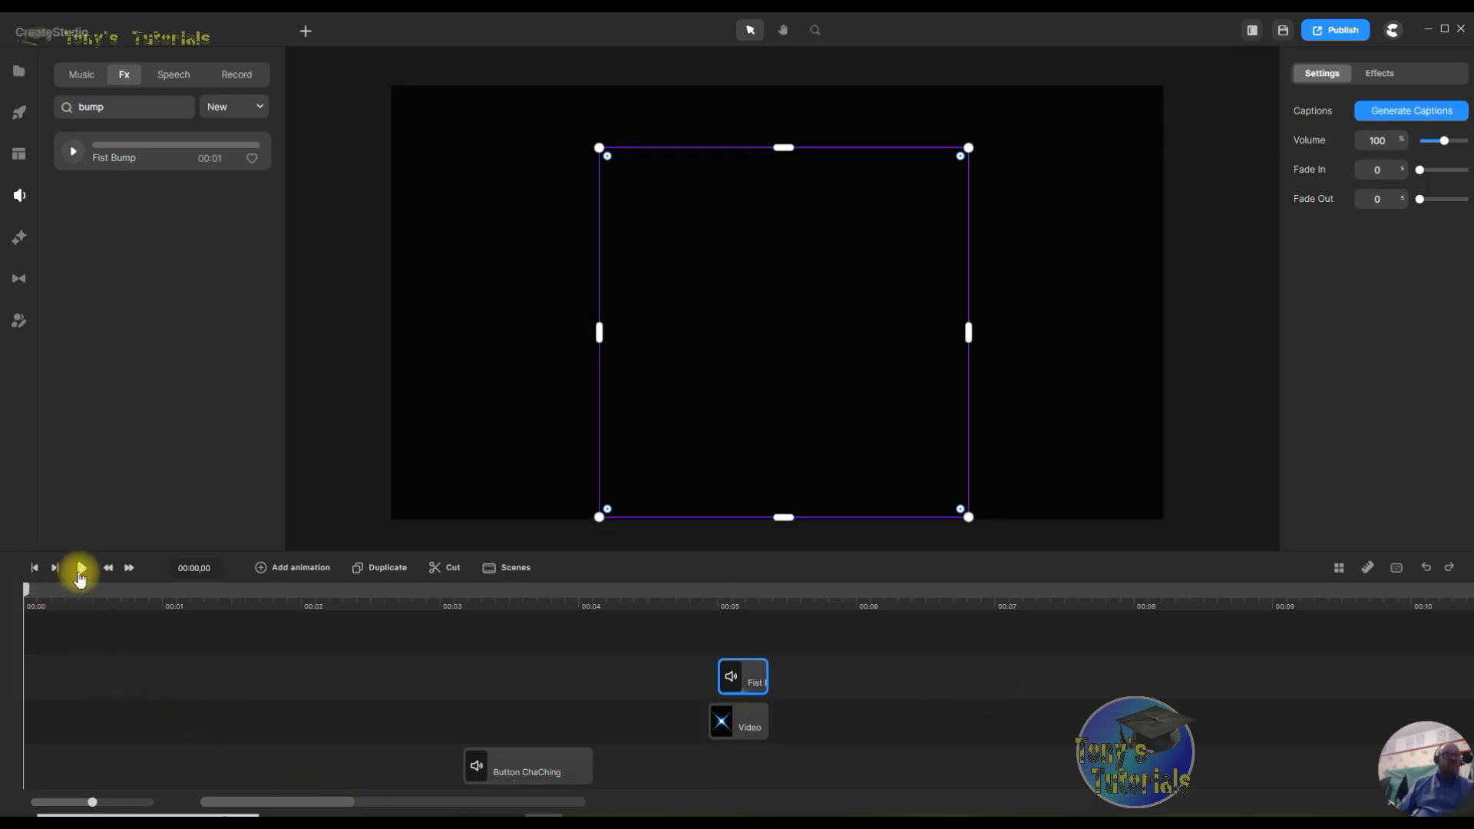
click(79, 570)
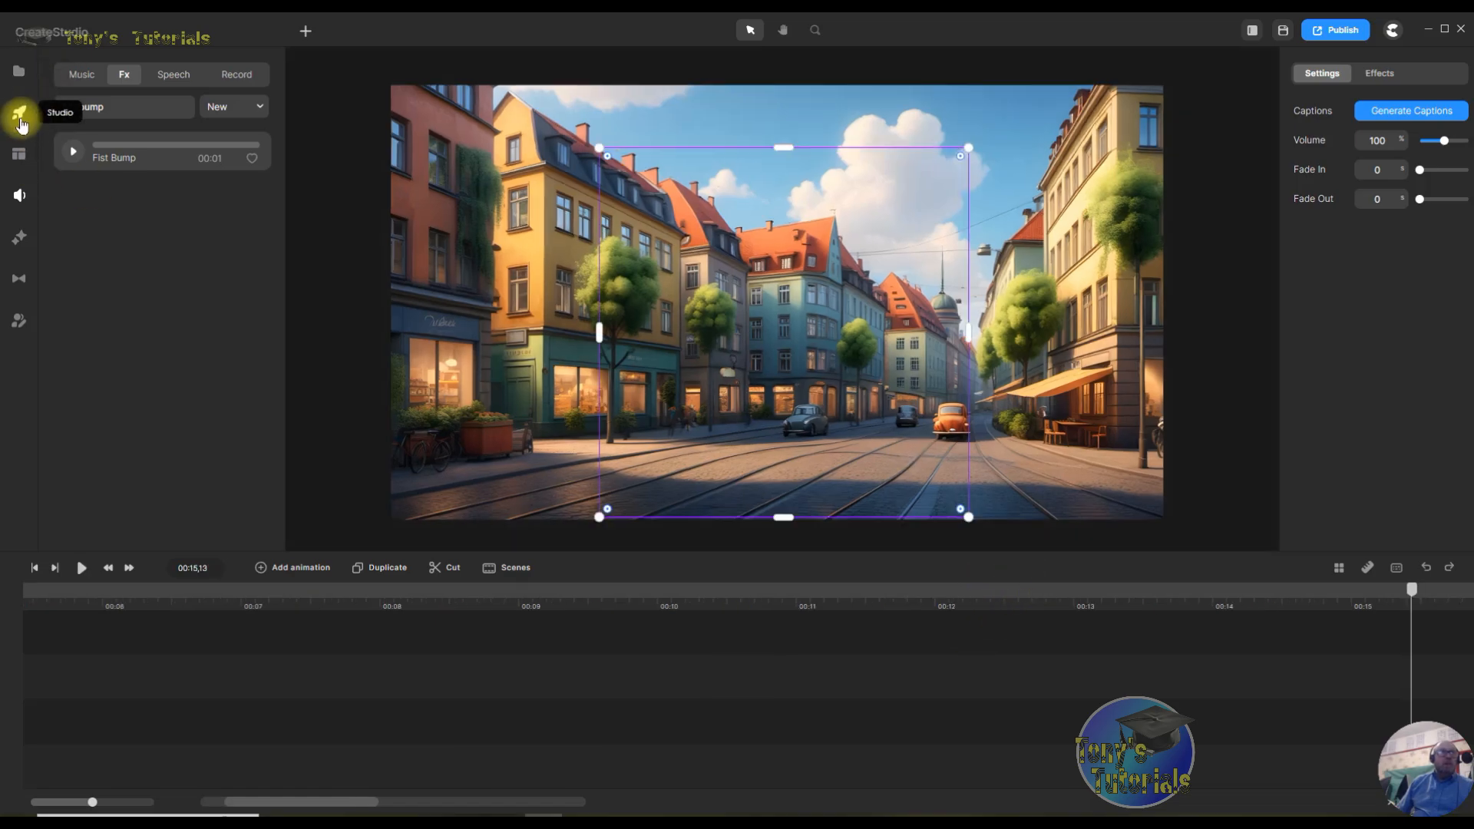
- Position the playhead at 00:07,17, just past the last effect clip, and unlock the background layer
click(19, 113)
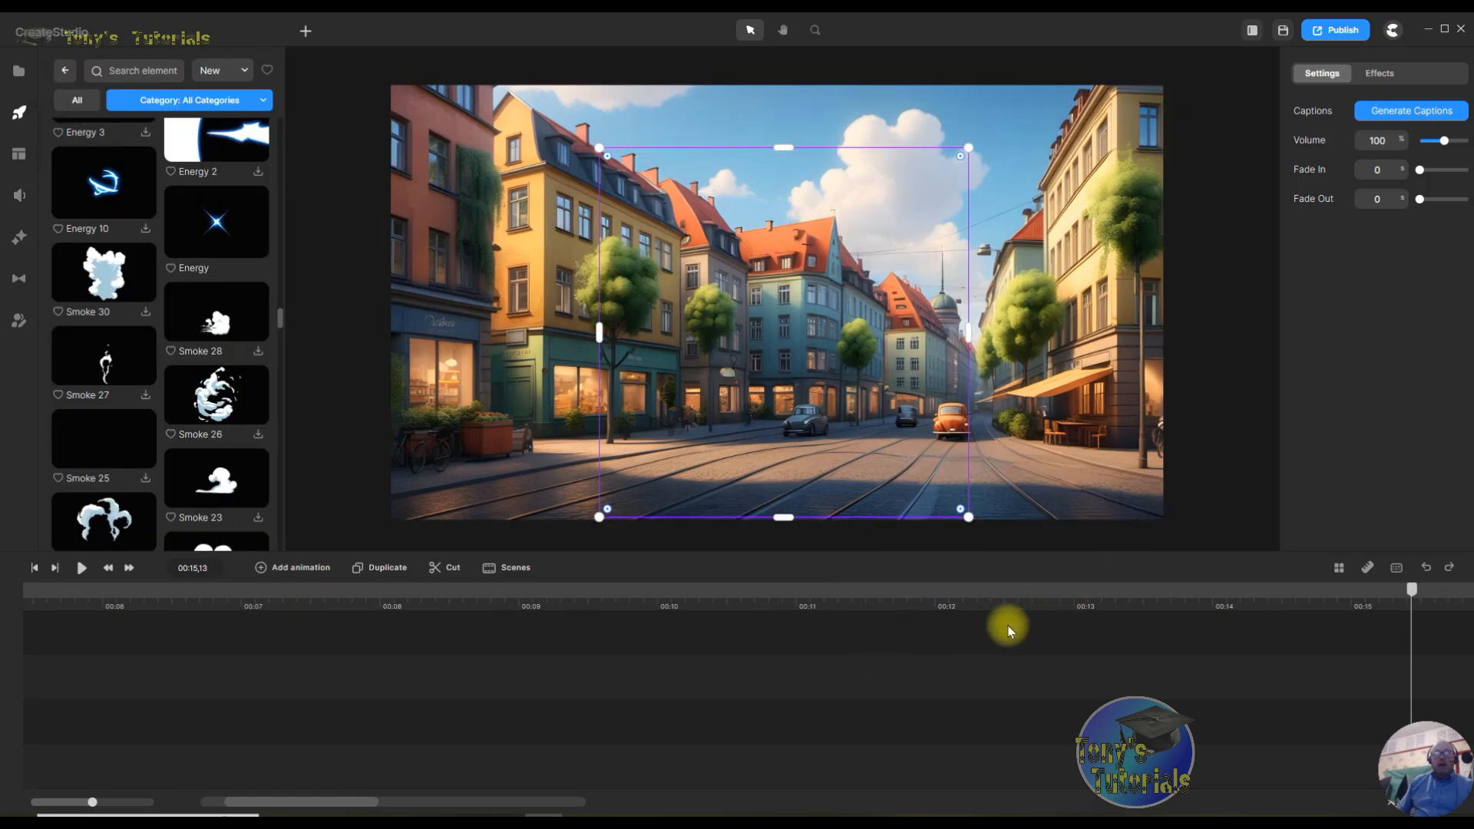
scroll(1036, 619, down, 1)
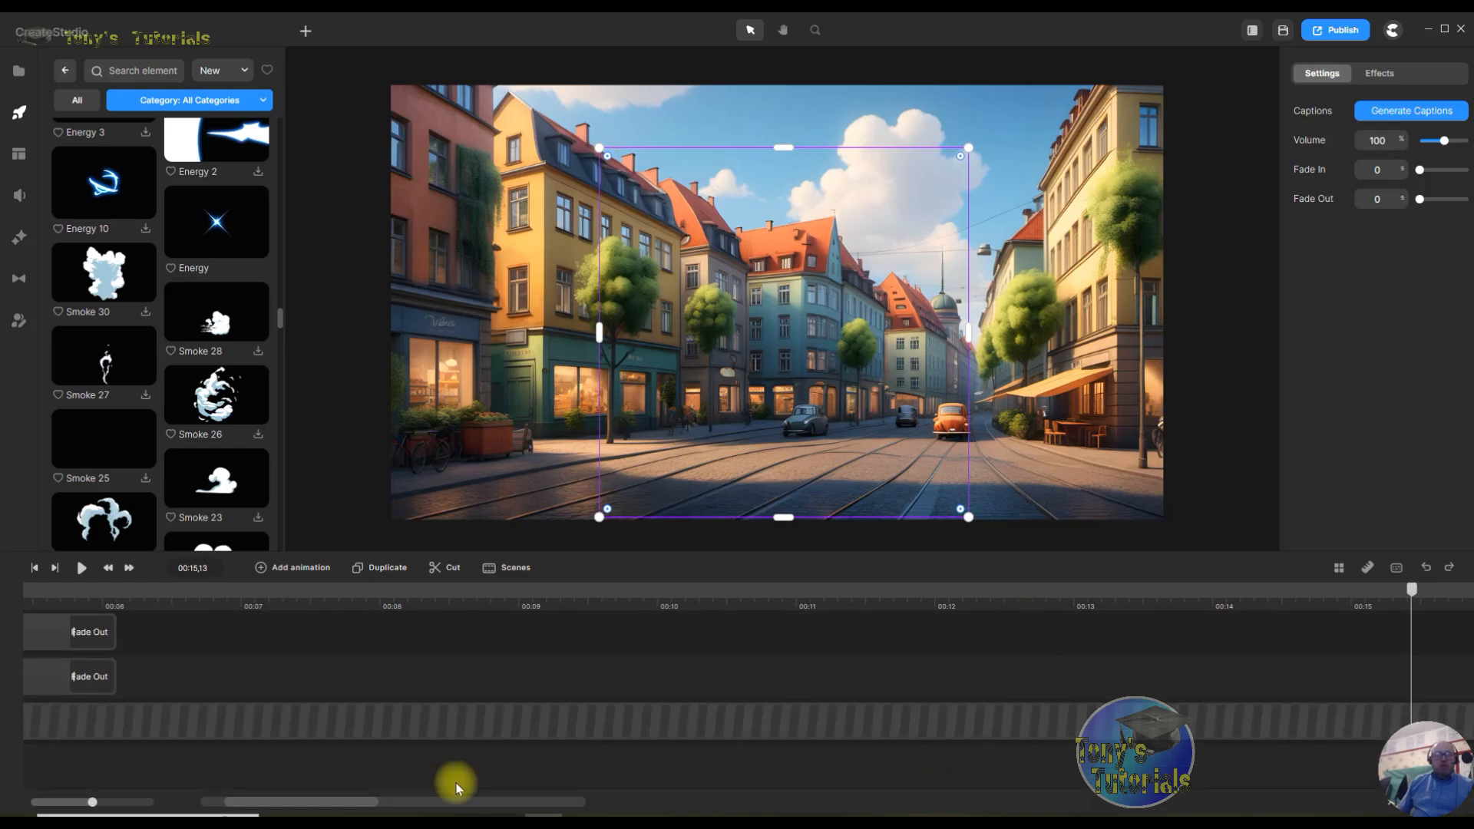
mouse_move(346, 806)
mouse_down()
mouse_move(378, 802)
mouse_move(350, 803)
mouse_up()
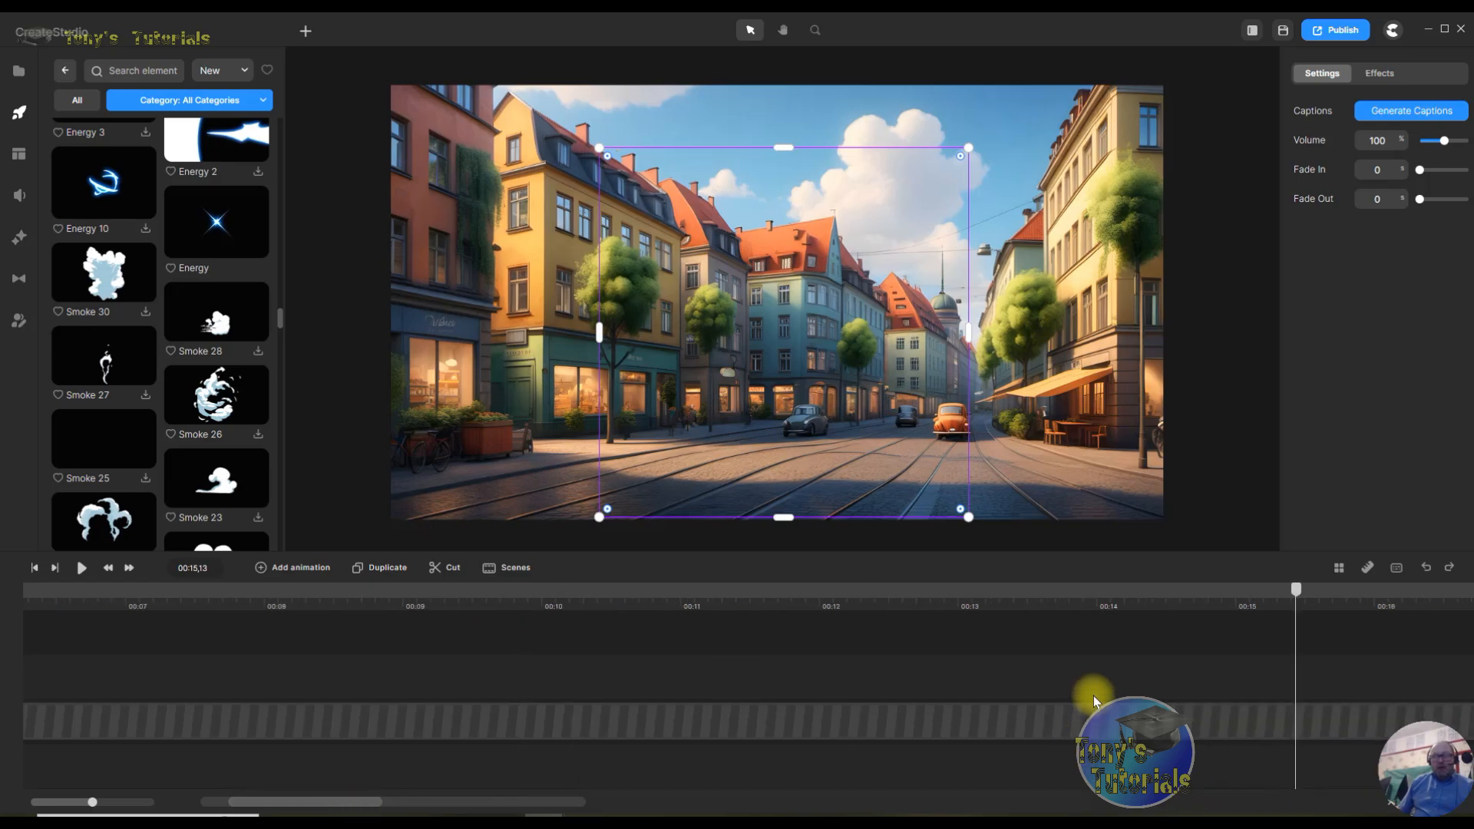
scroll(1096, 698, down, 2)
scroll(1096, 702, up, 2)
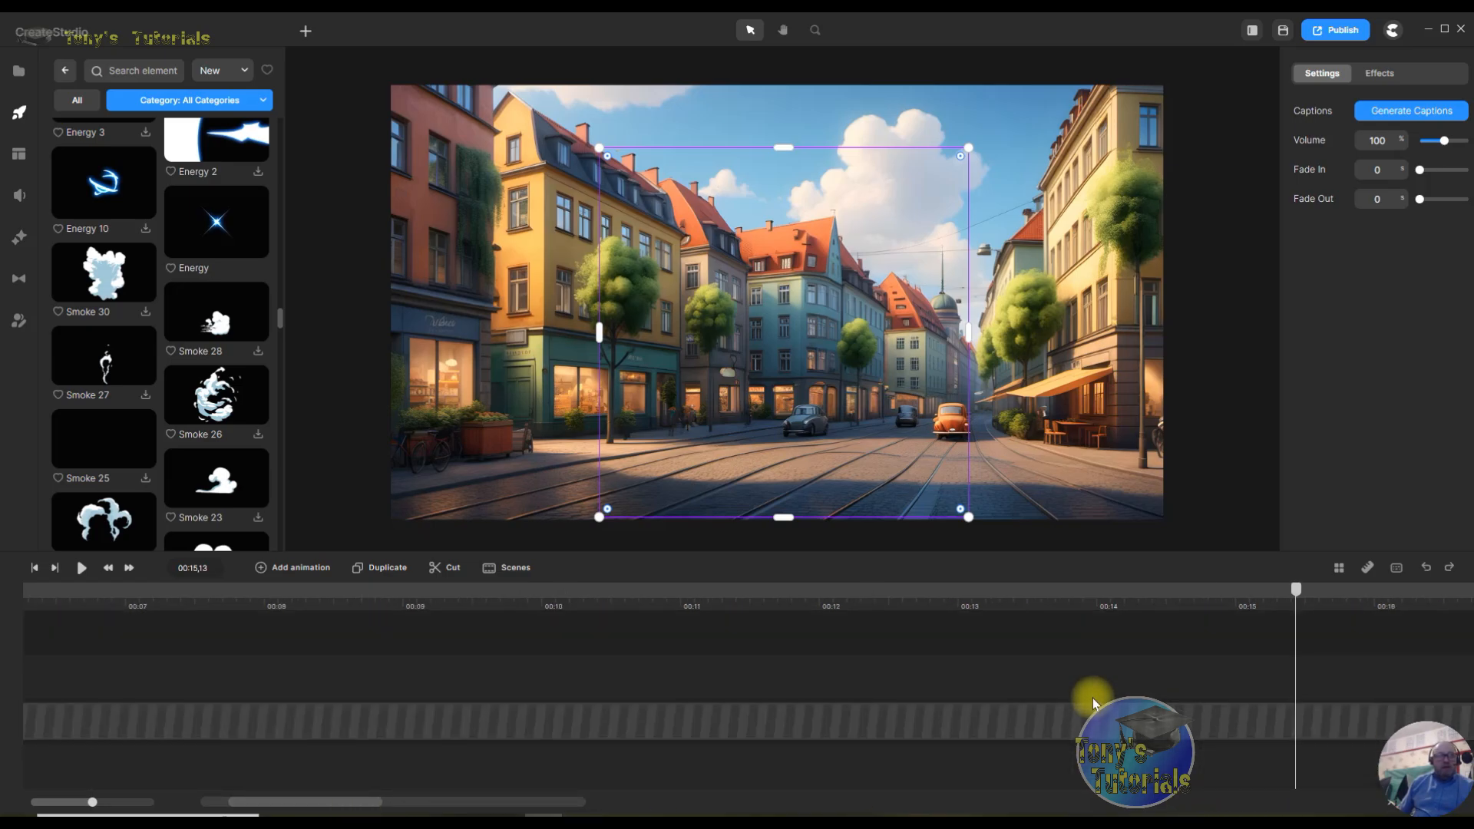
scroll(909, 743, up, 2)
scroll(714, 722, down, 2)
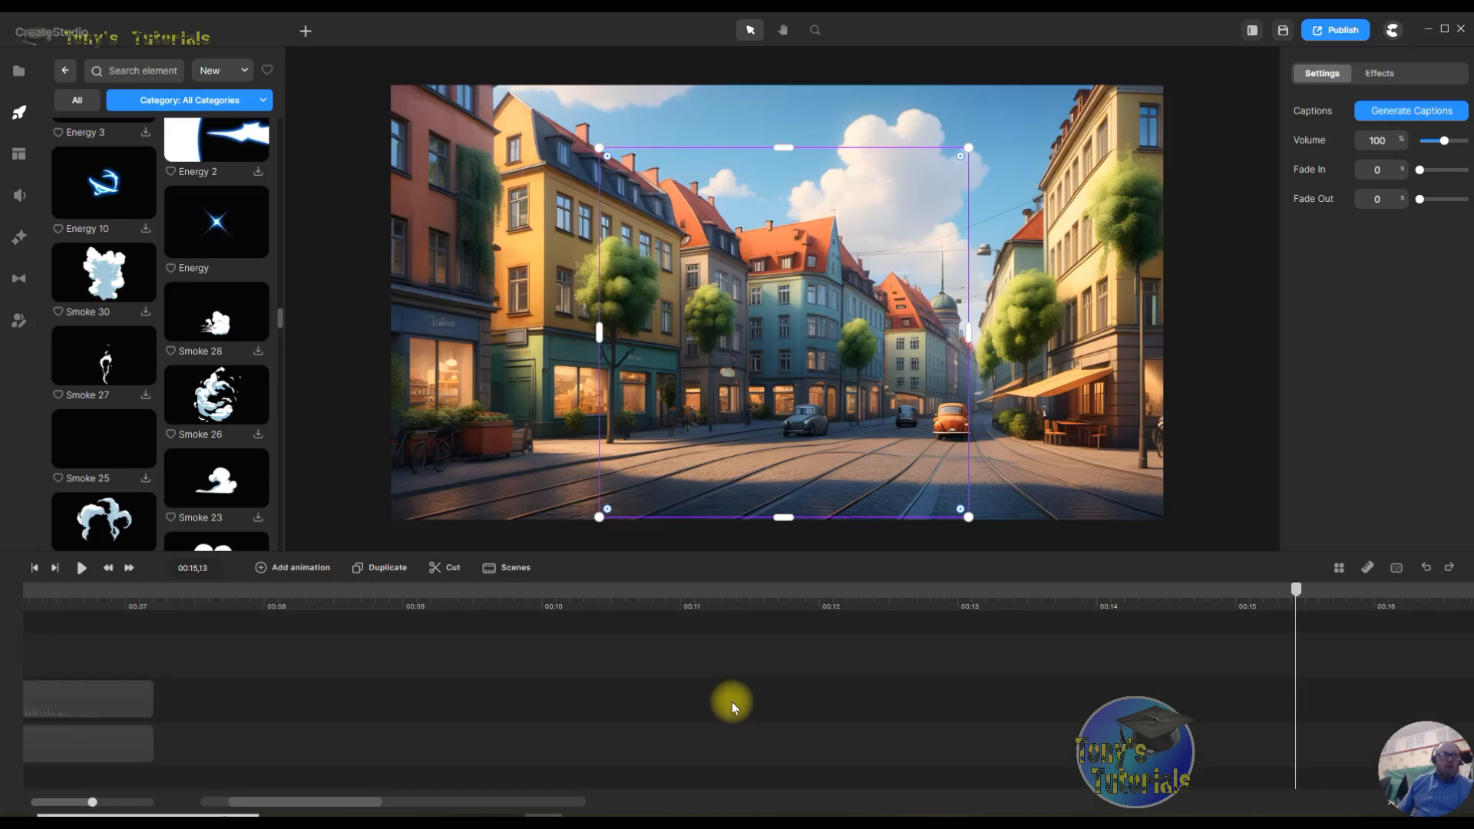
click(205, 605)
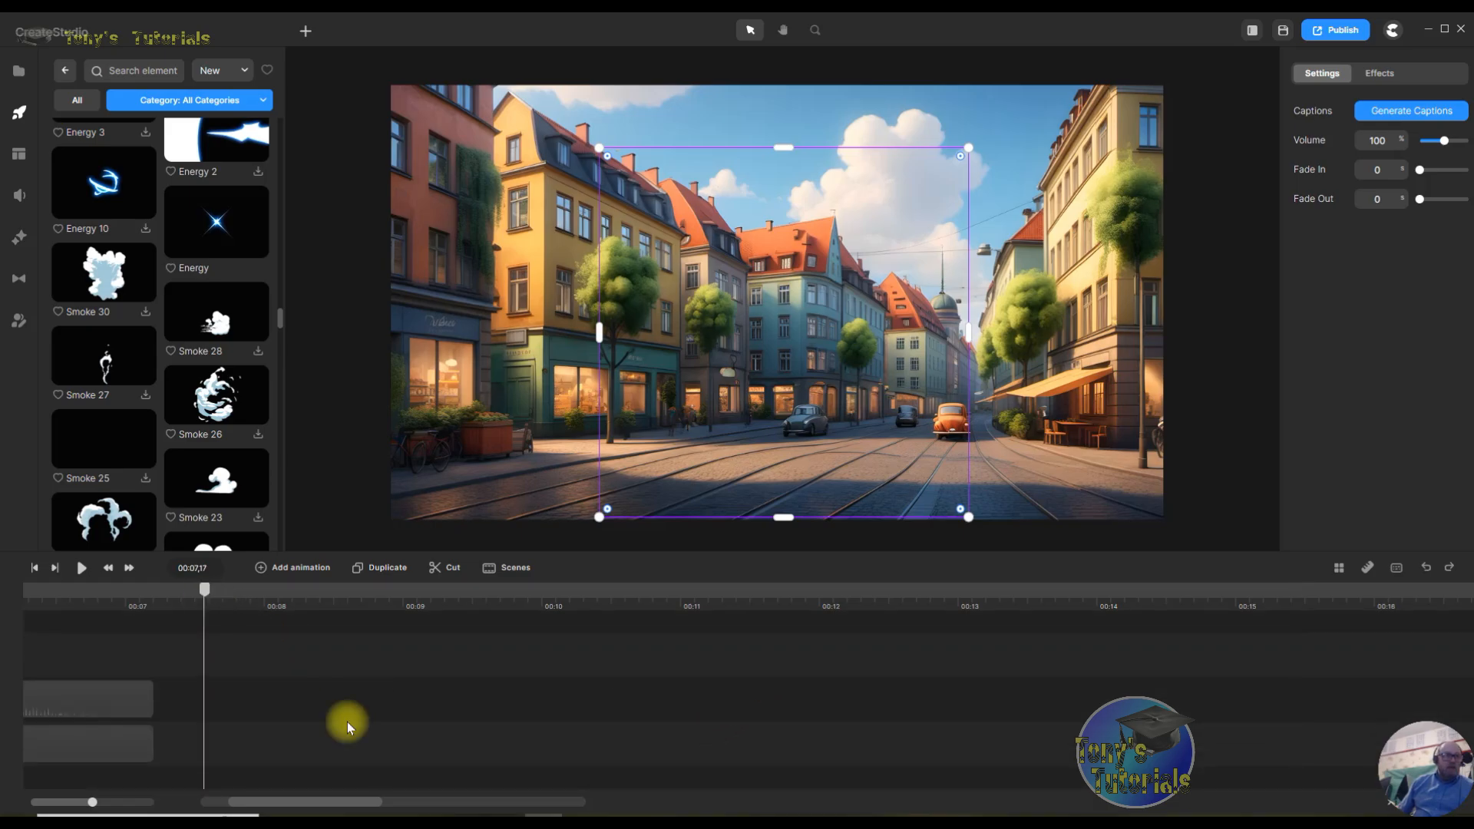
scroll(491, 712, up, 2)
right_click(119, 724)
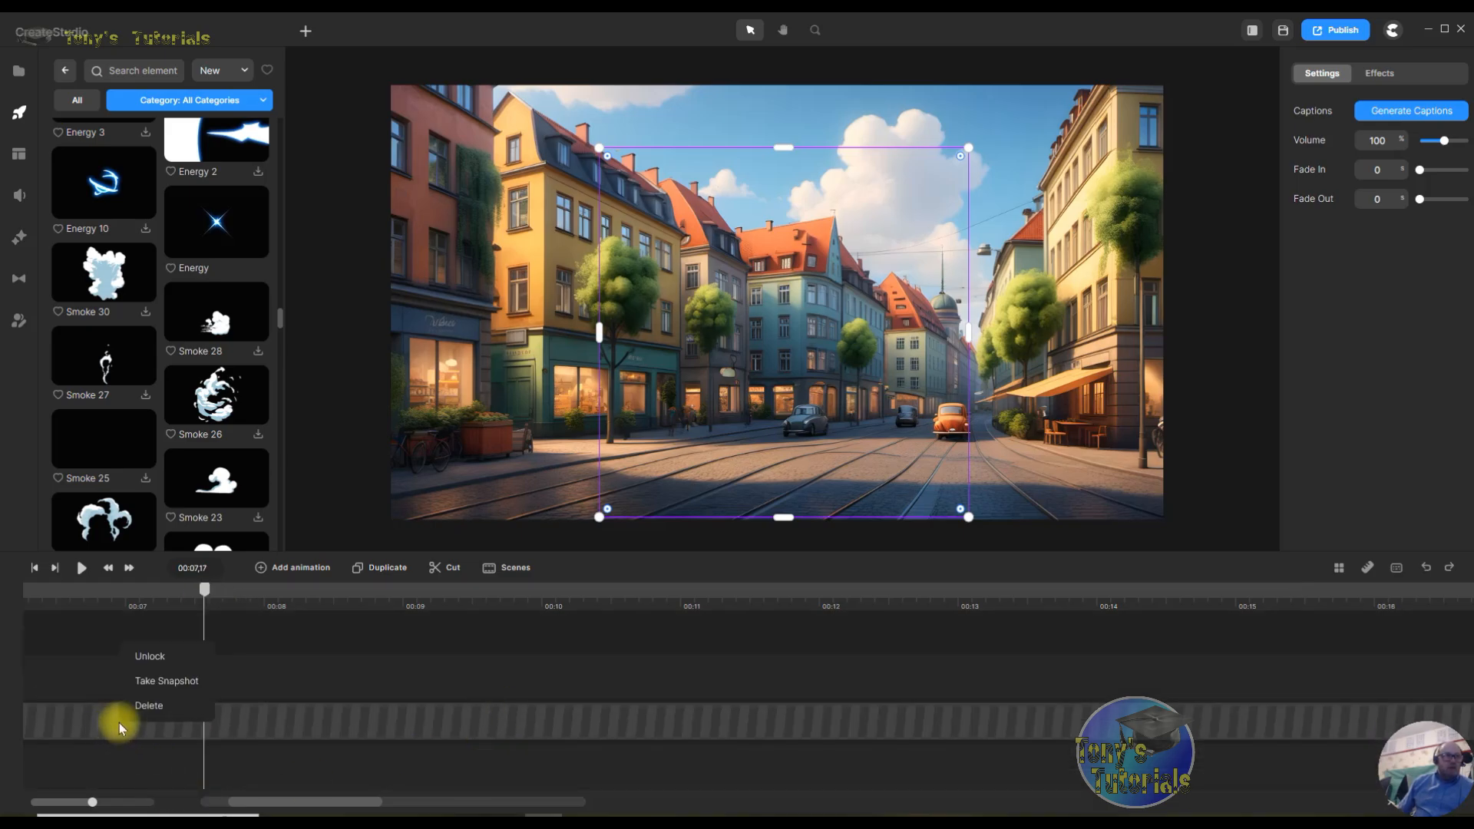
click(168, 657)
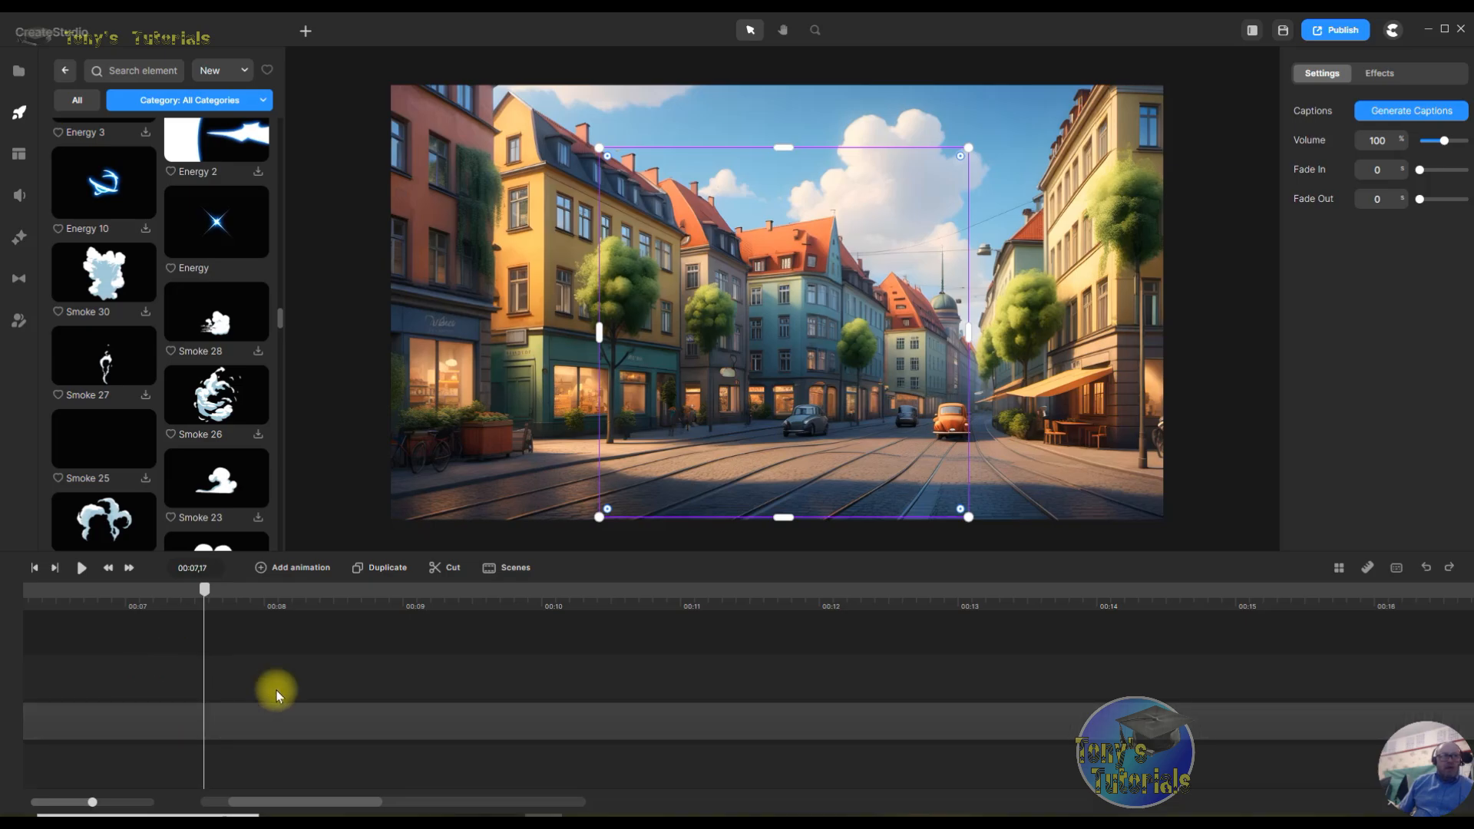
- Split the BG clip at 00:07,17 and delete the part after the split
click(443, 576)
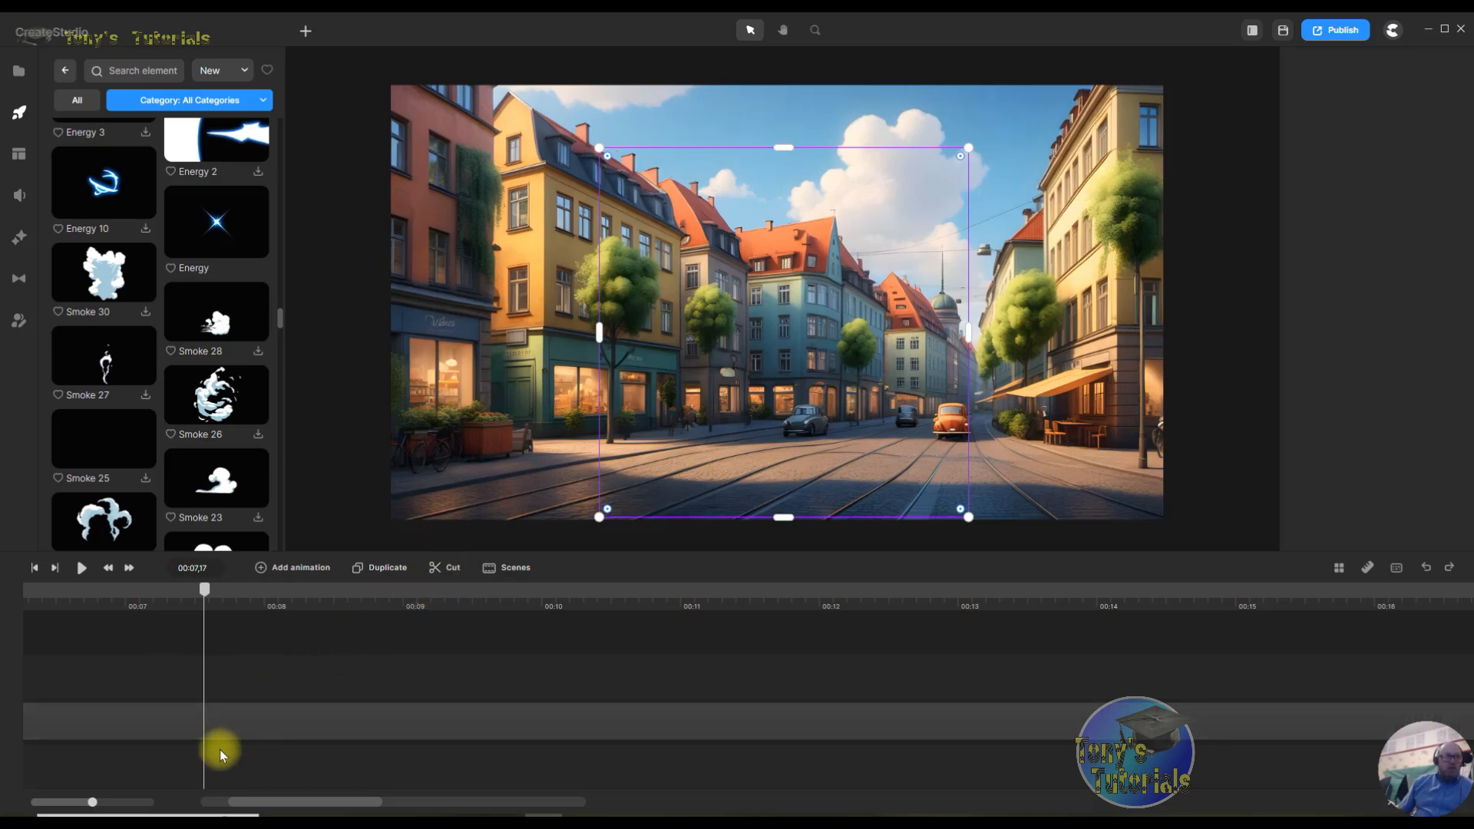
click(197, 721)
click(440, 569)
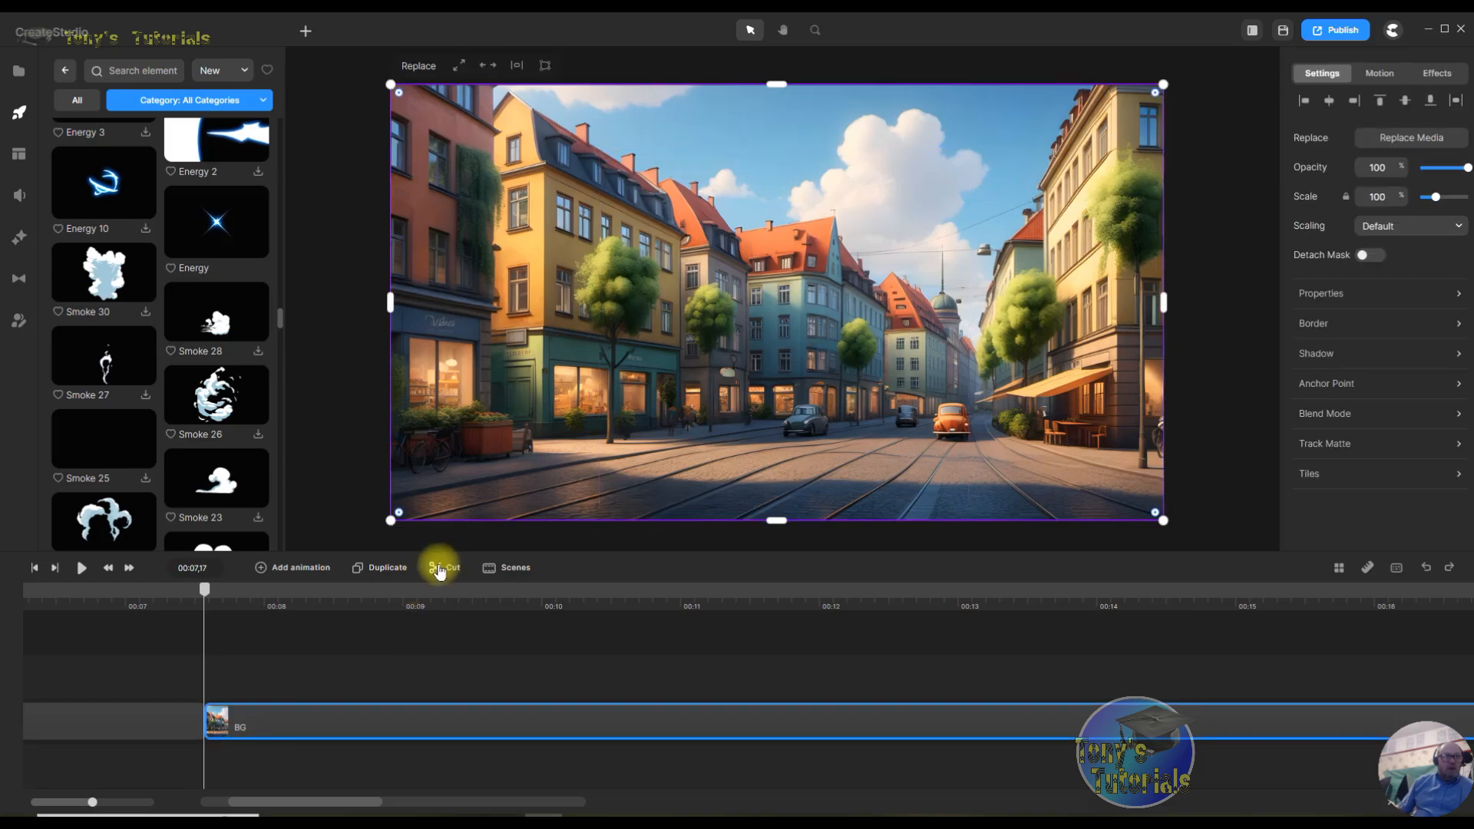
right_click(579, 732)
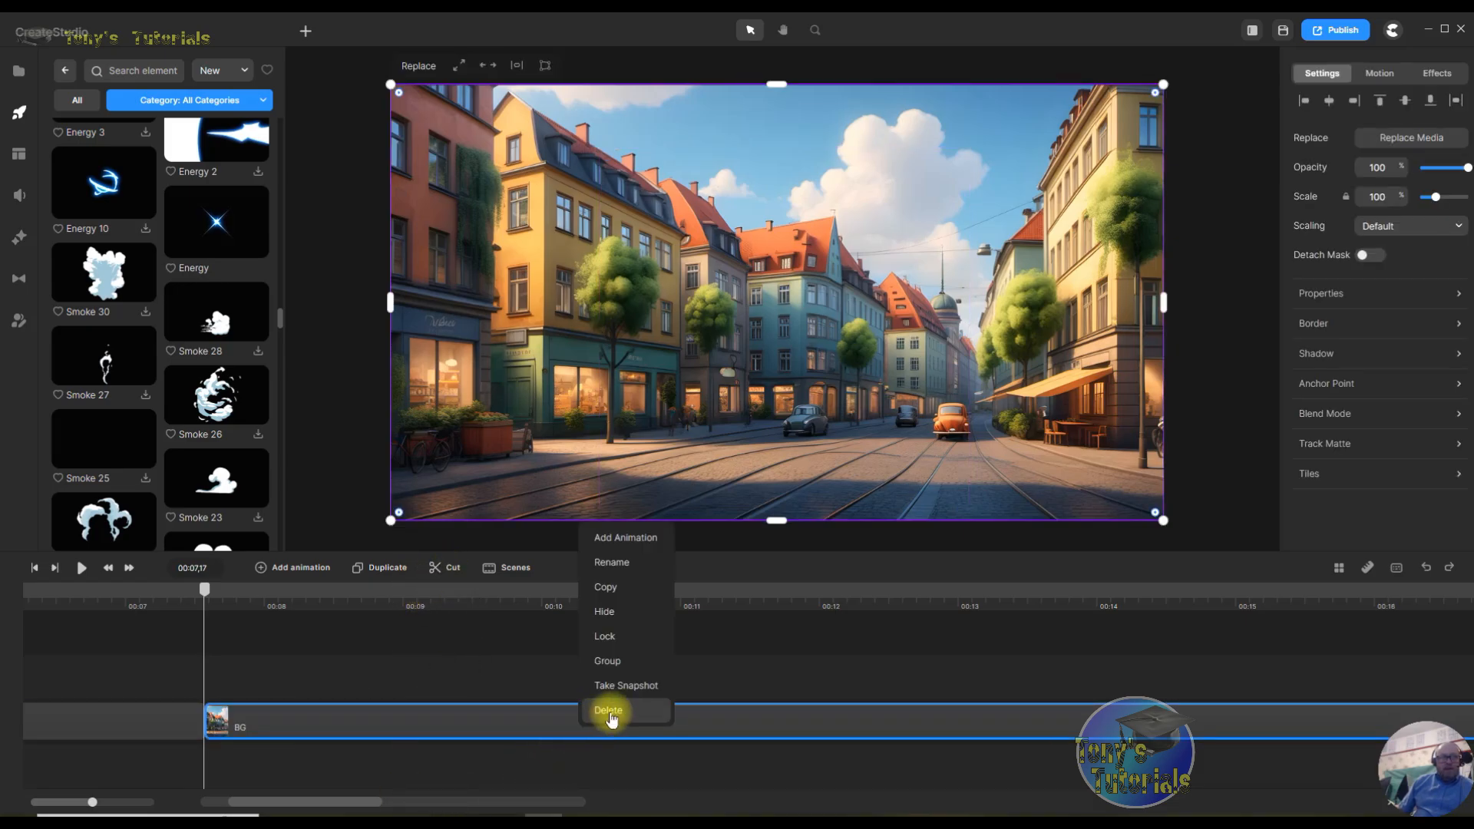
click(612, 711)
- Extend the end of the BG clip to about 00:08,16 and move the playhead to 00:08,17
drag(369, 802, 292, 804)
scroll(1258, 693, up, 4)
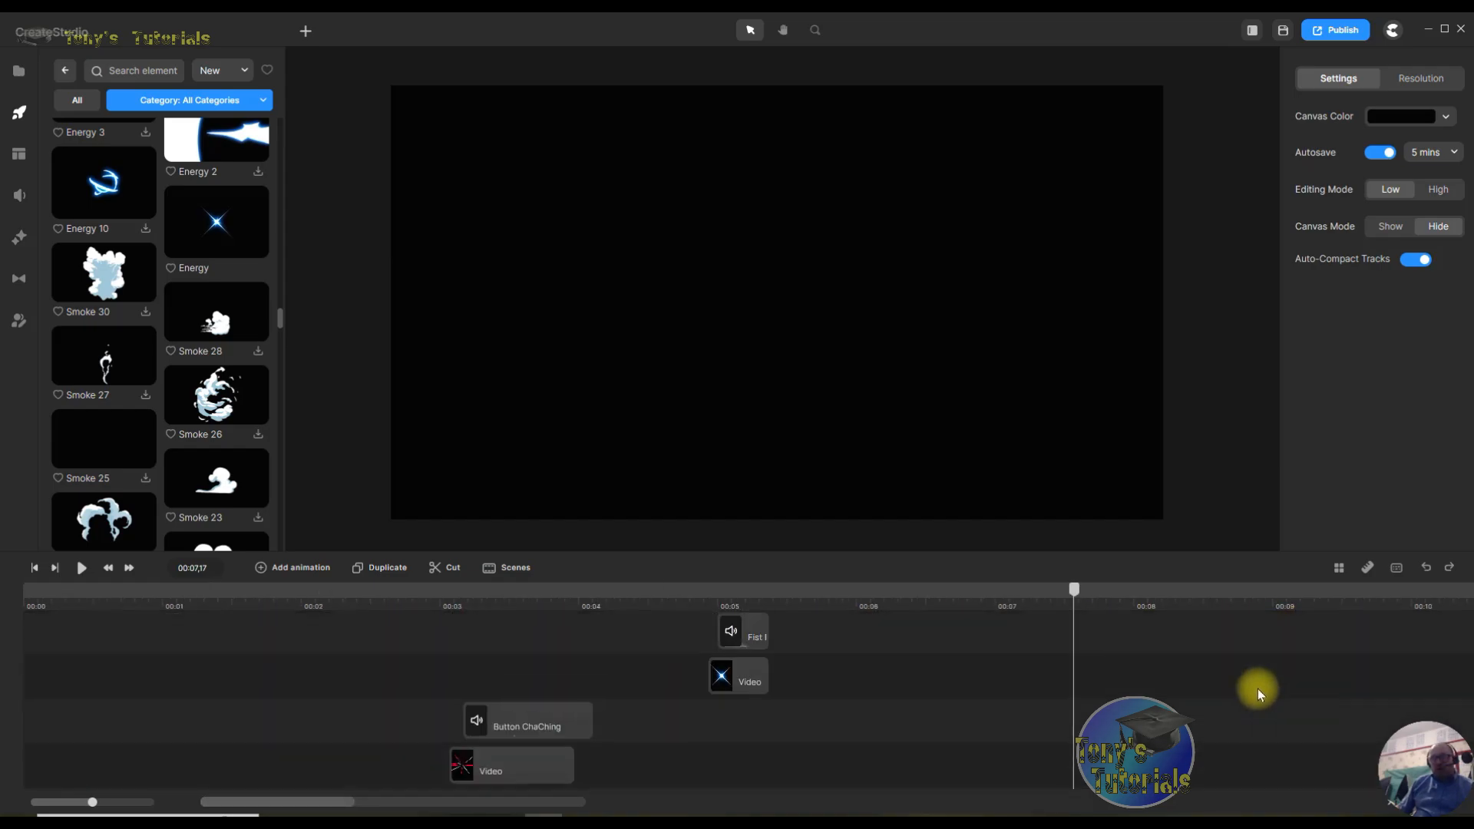
scroll(1258, 697, down, 3)
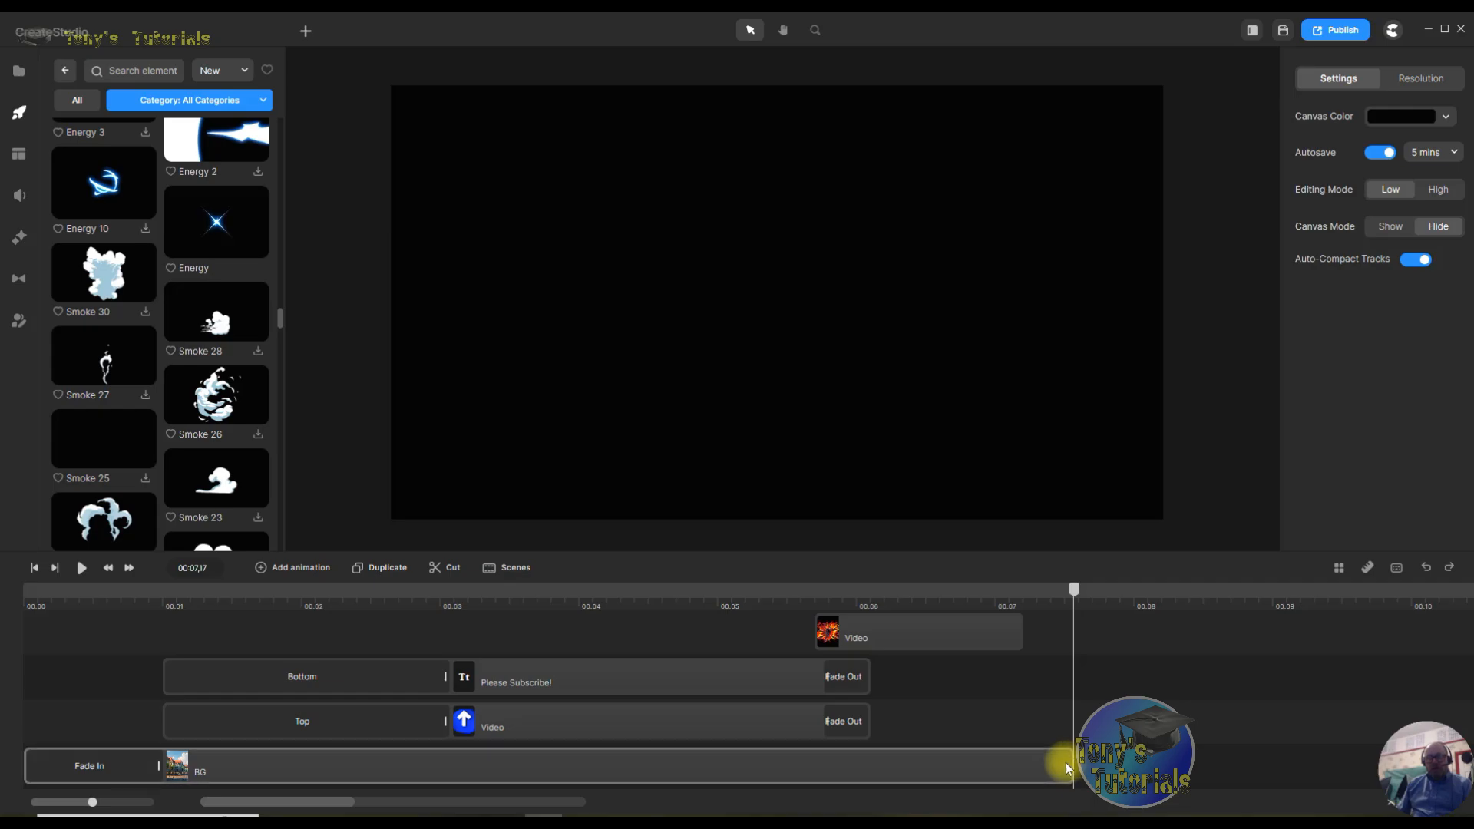
drag(1076, 767, 1208, 766)
scroll(1283, 688, down, 5)
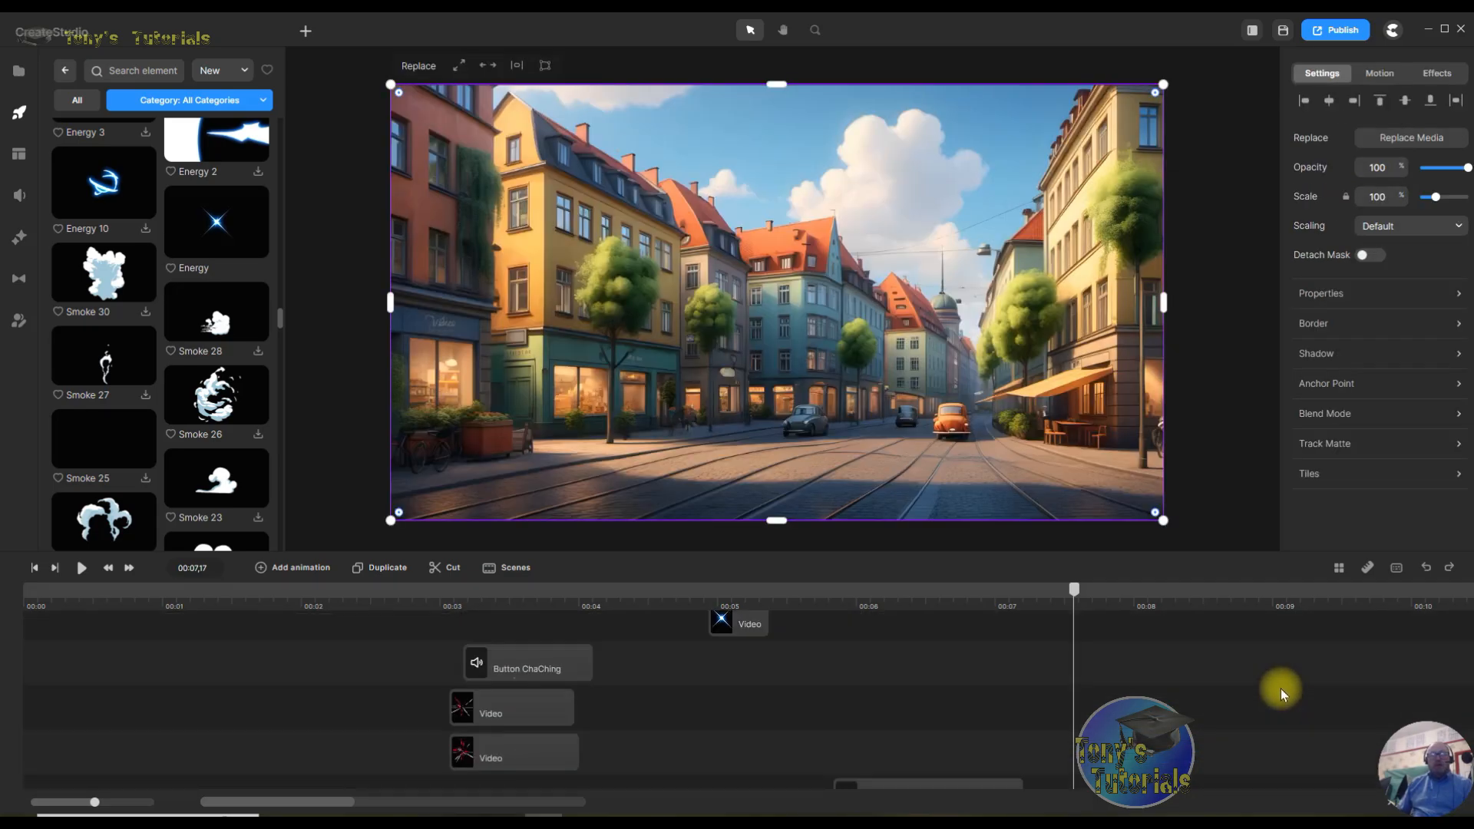
scroll(1281, 693, up, 5)
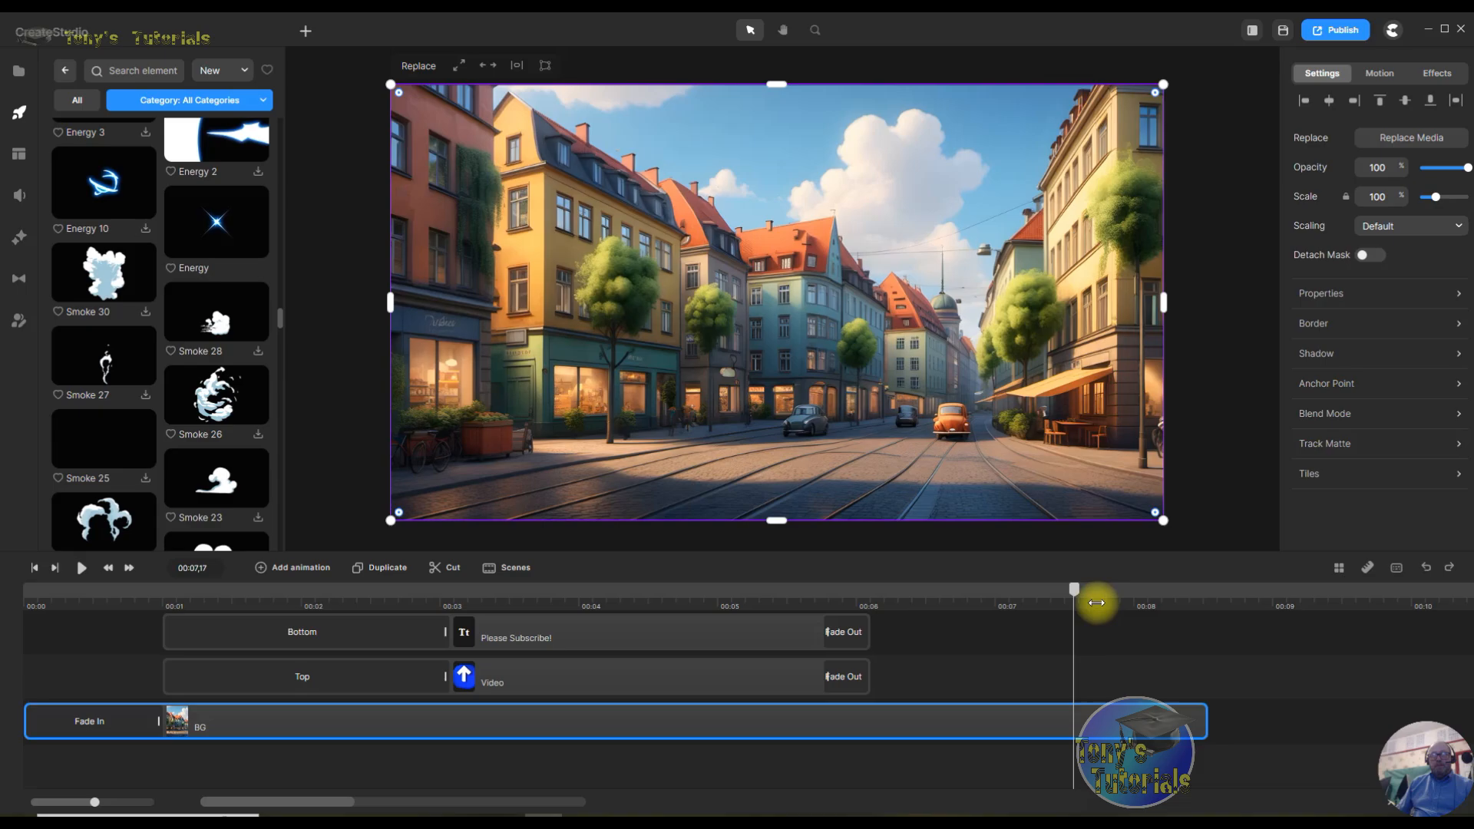
drag(1077, 598, 1215, 621)
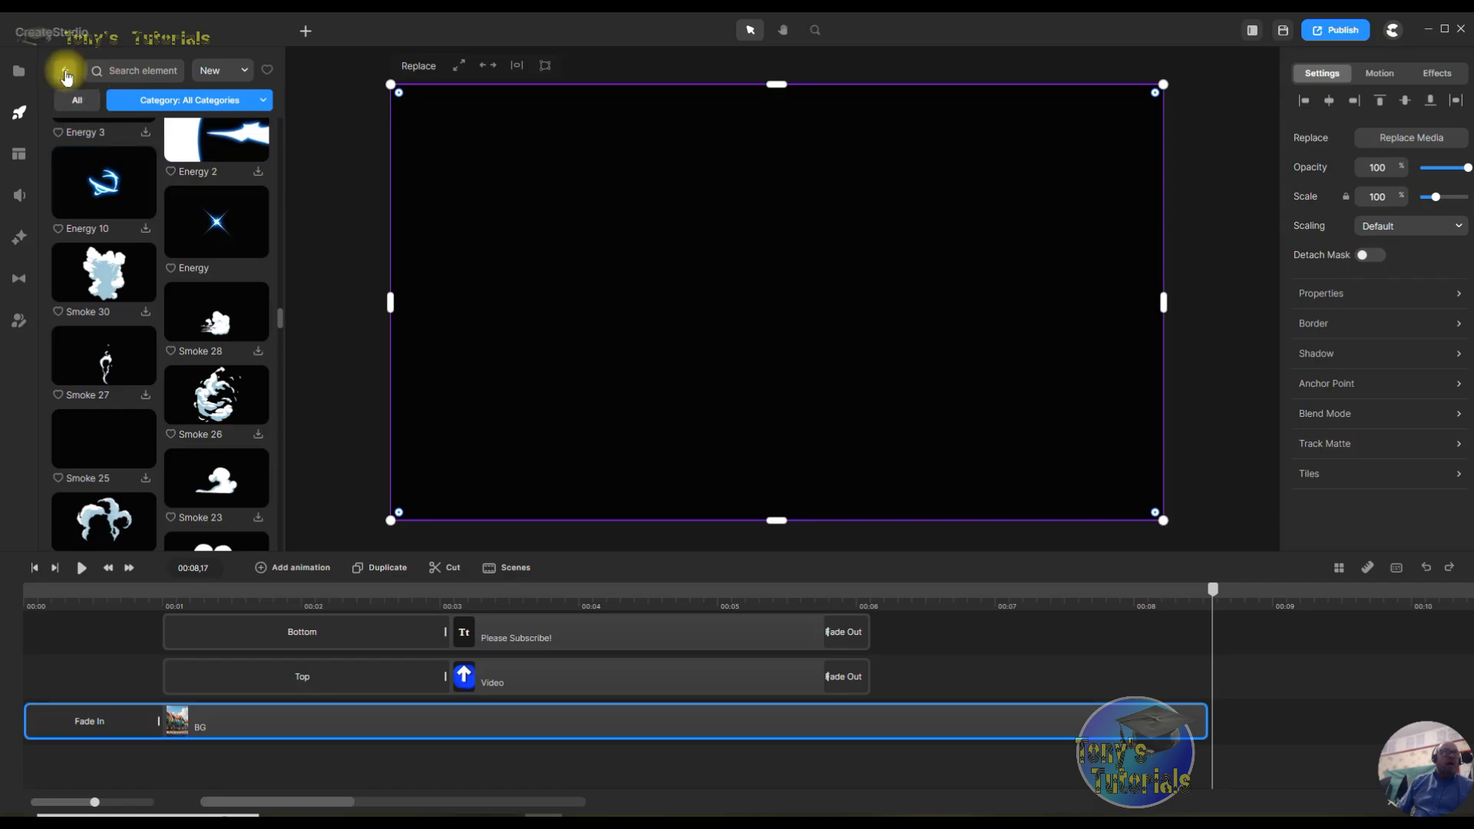
- Browse the background images and add the Roma street background to the scene at 00:08,17
click(66, 73)
click(265, 177)
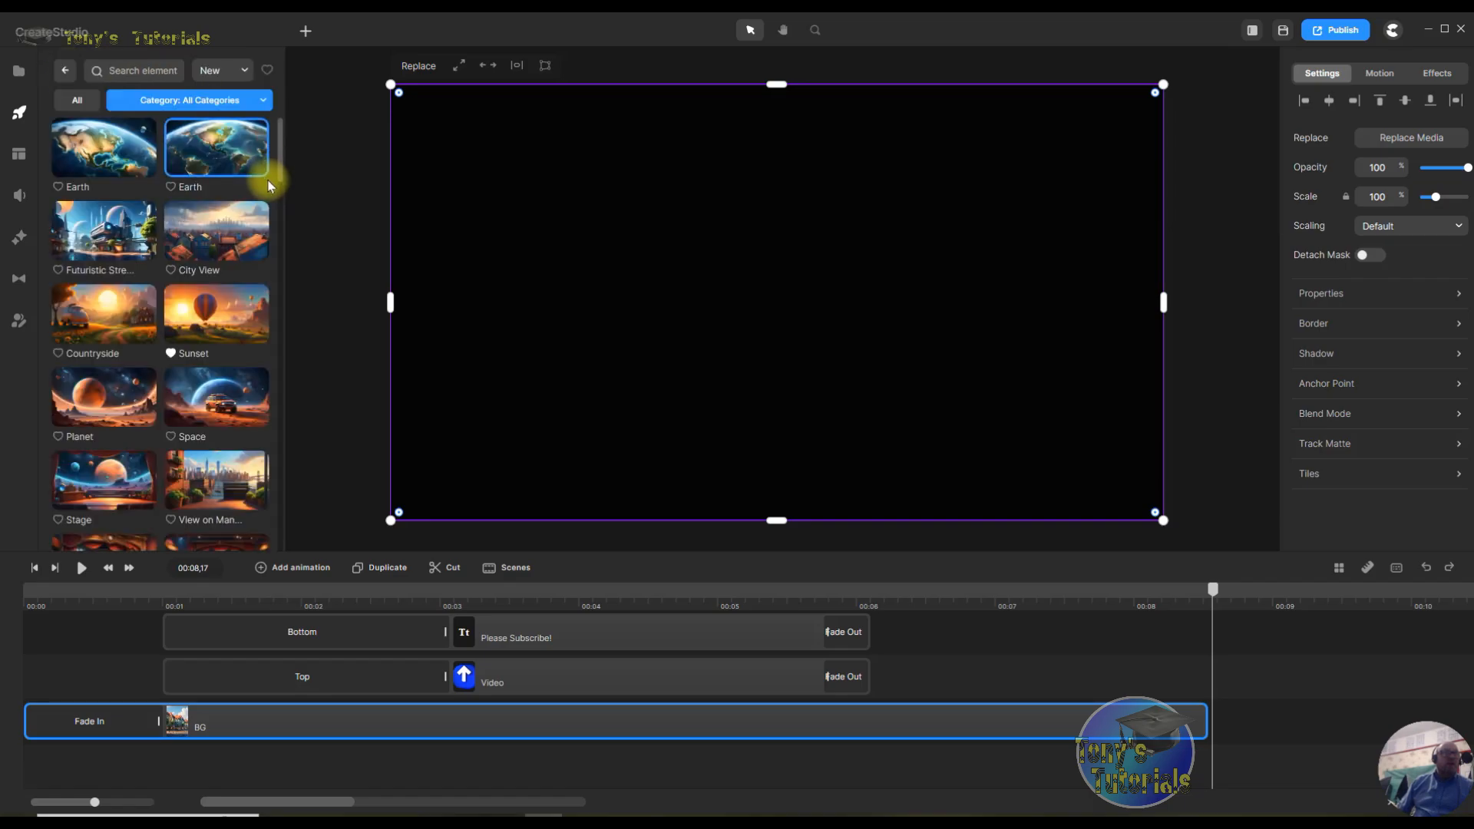
scroll(218, 306, down, 10)
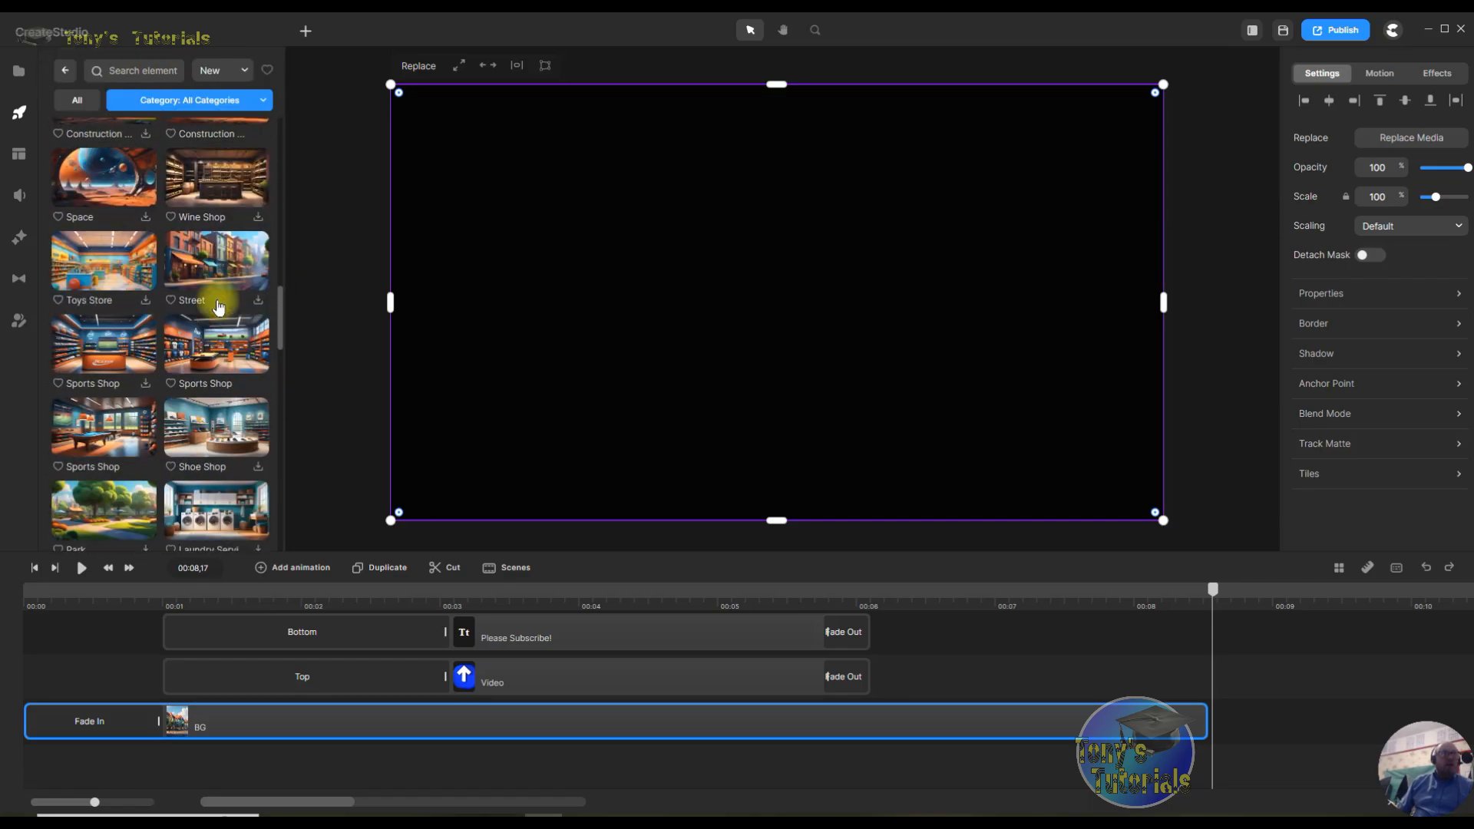
scroll(203, 342, down, 5)
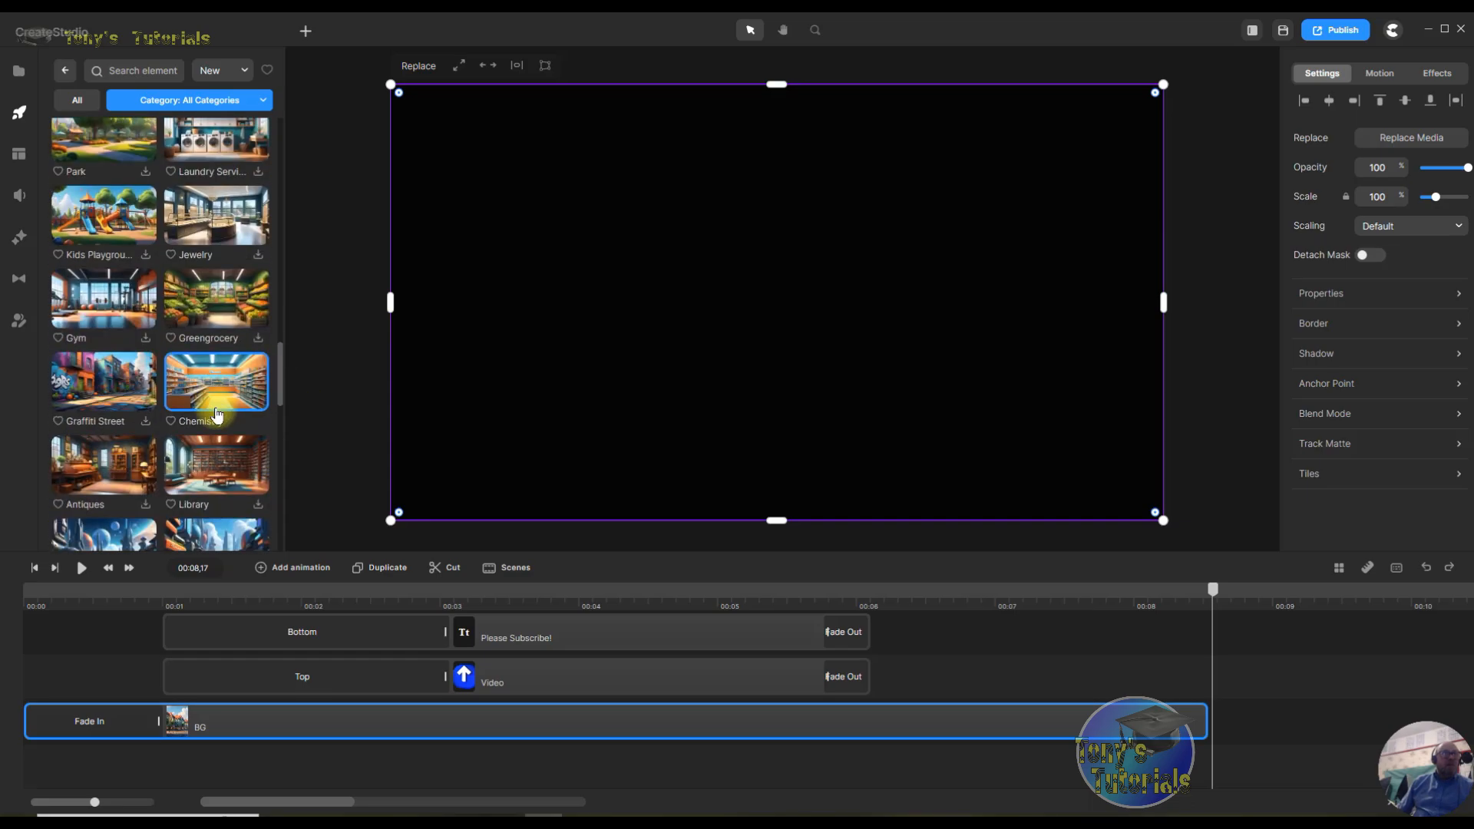
scroll(217, 415, up, 5)
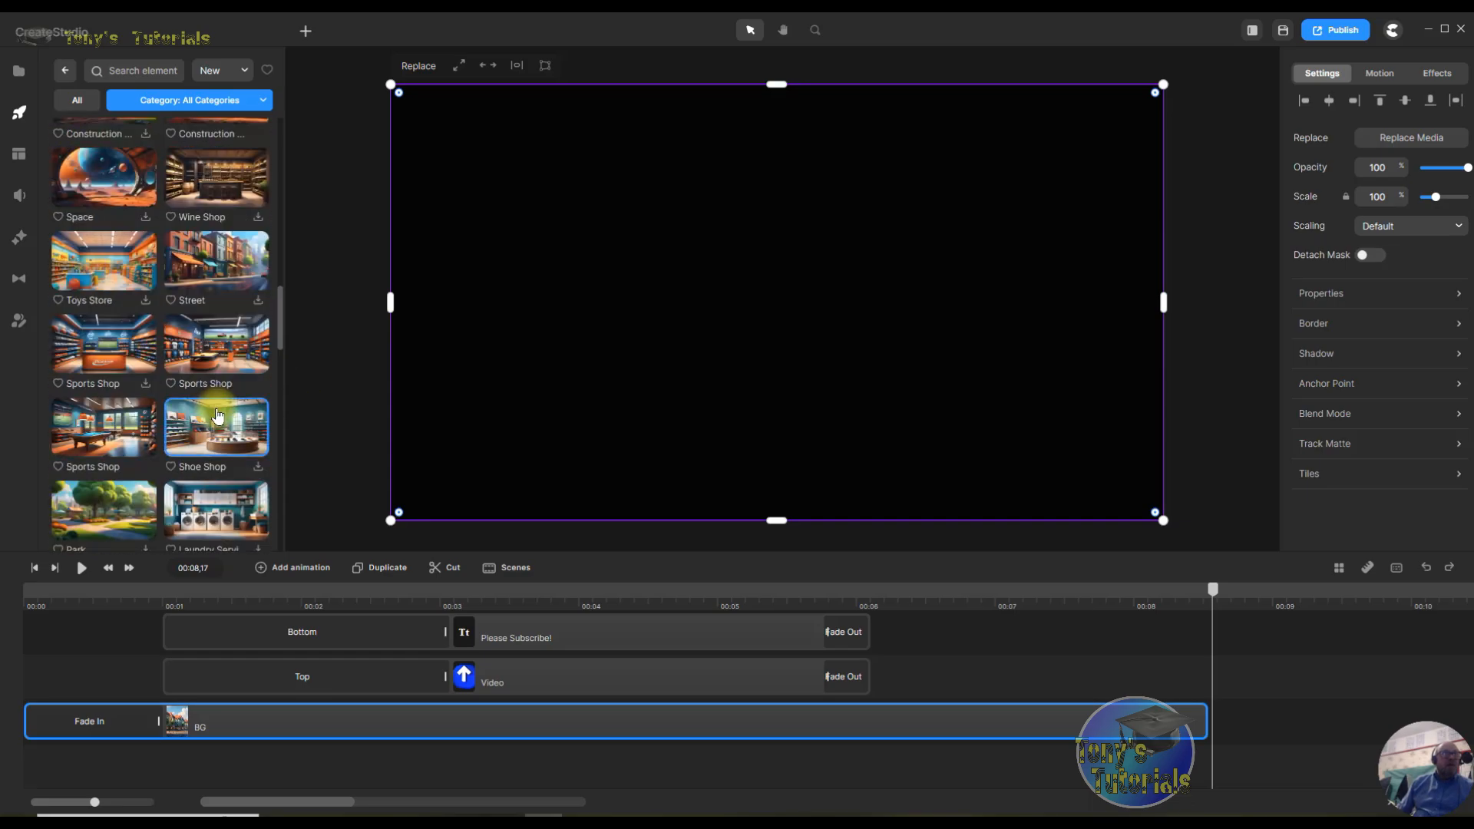
scroll(218, 416, down, 5)
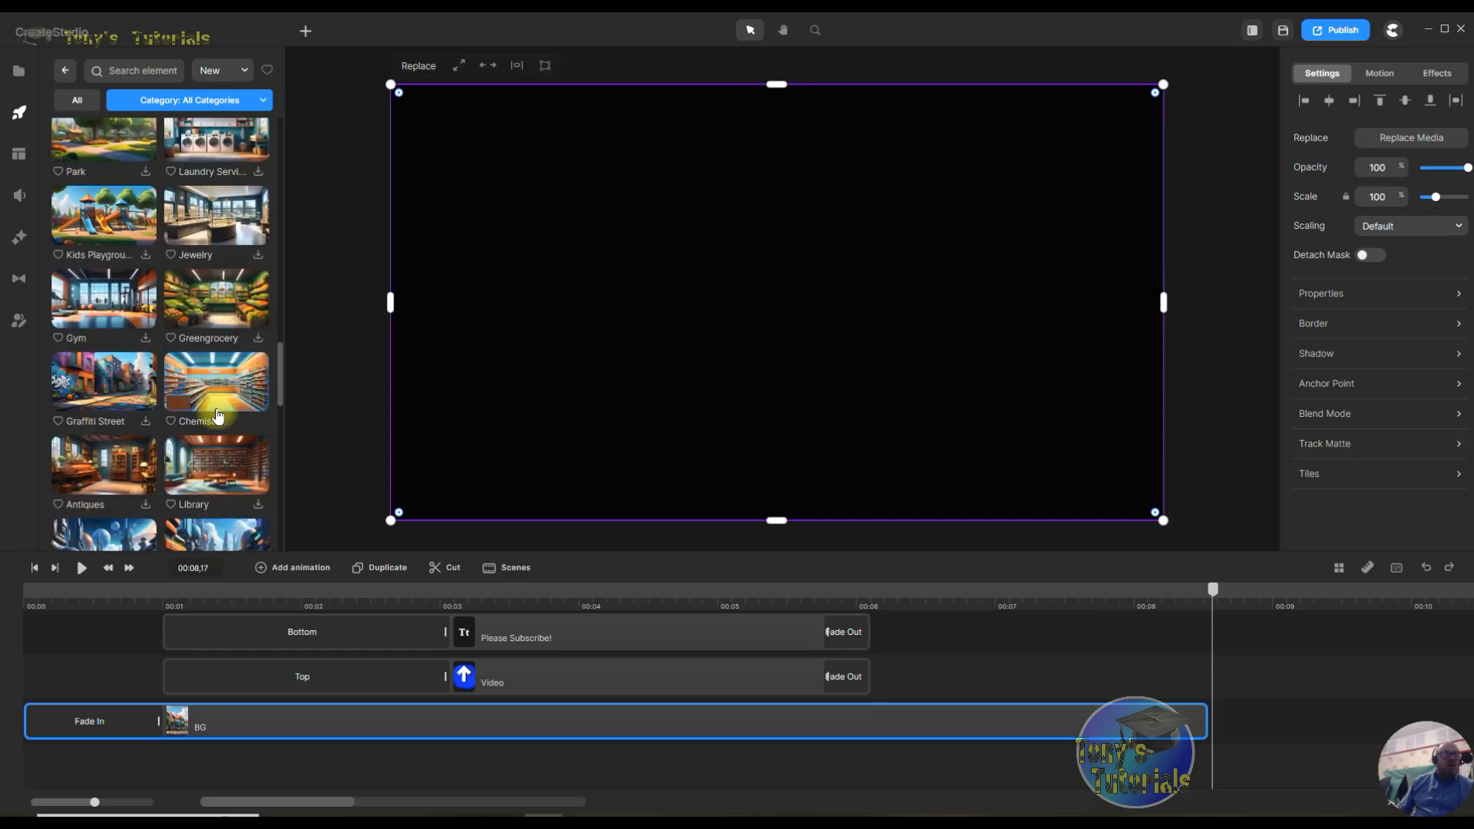
scroll(218, 416, down, 5)
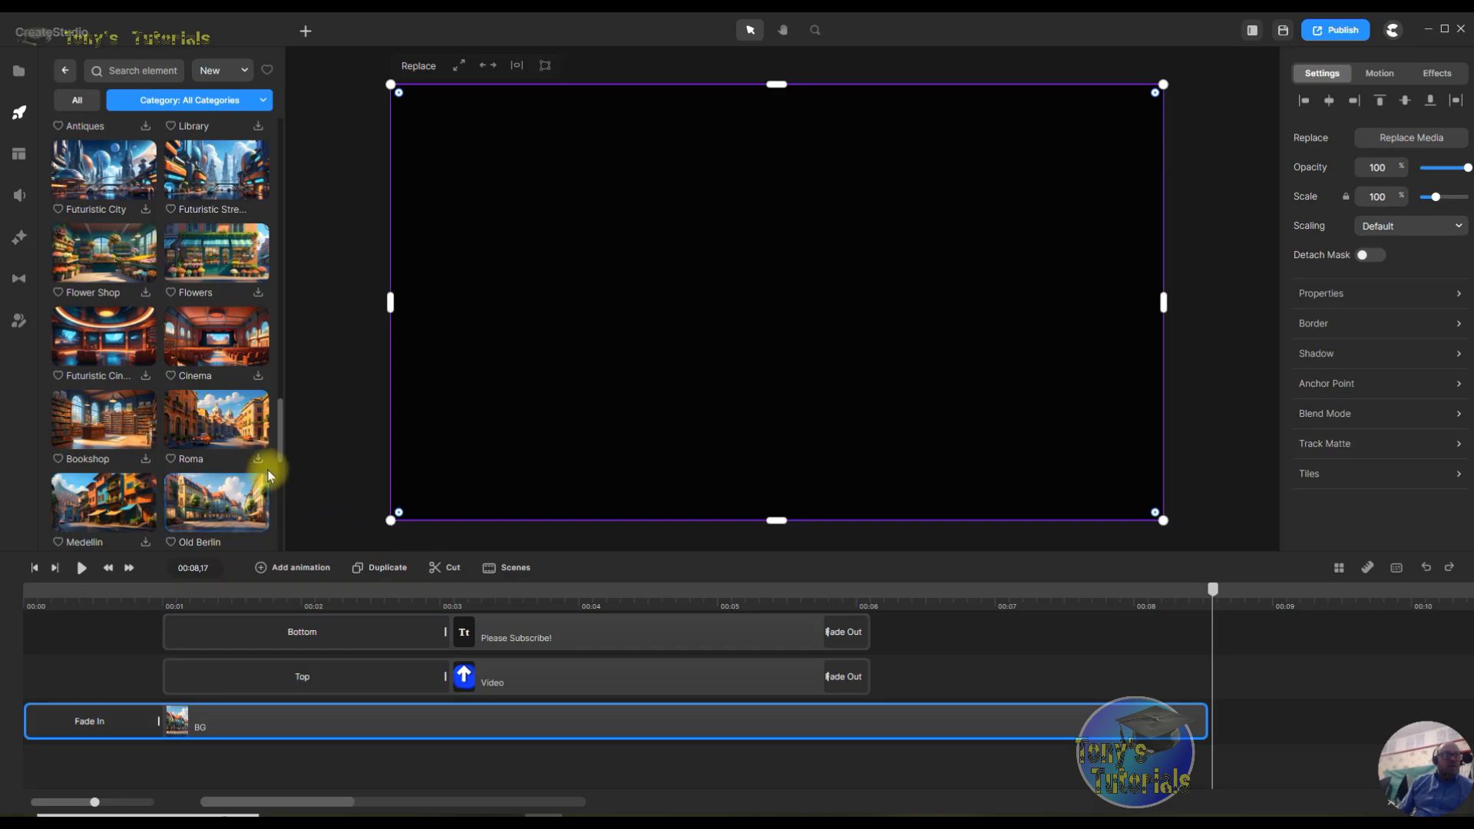
click(259, 463)
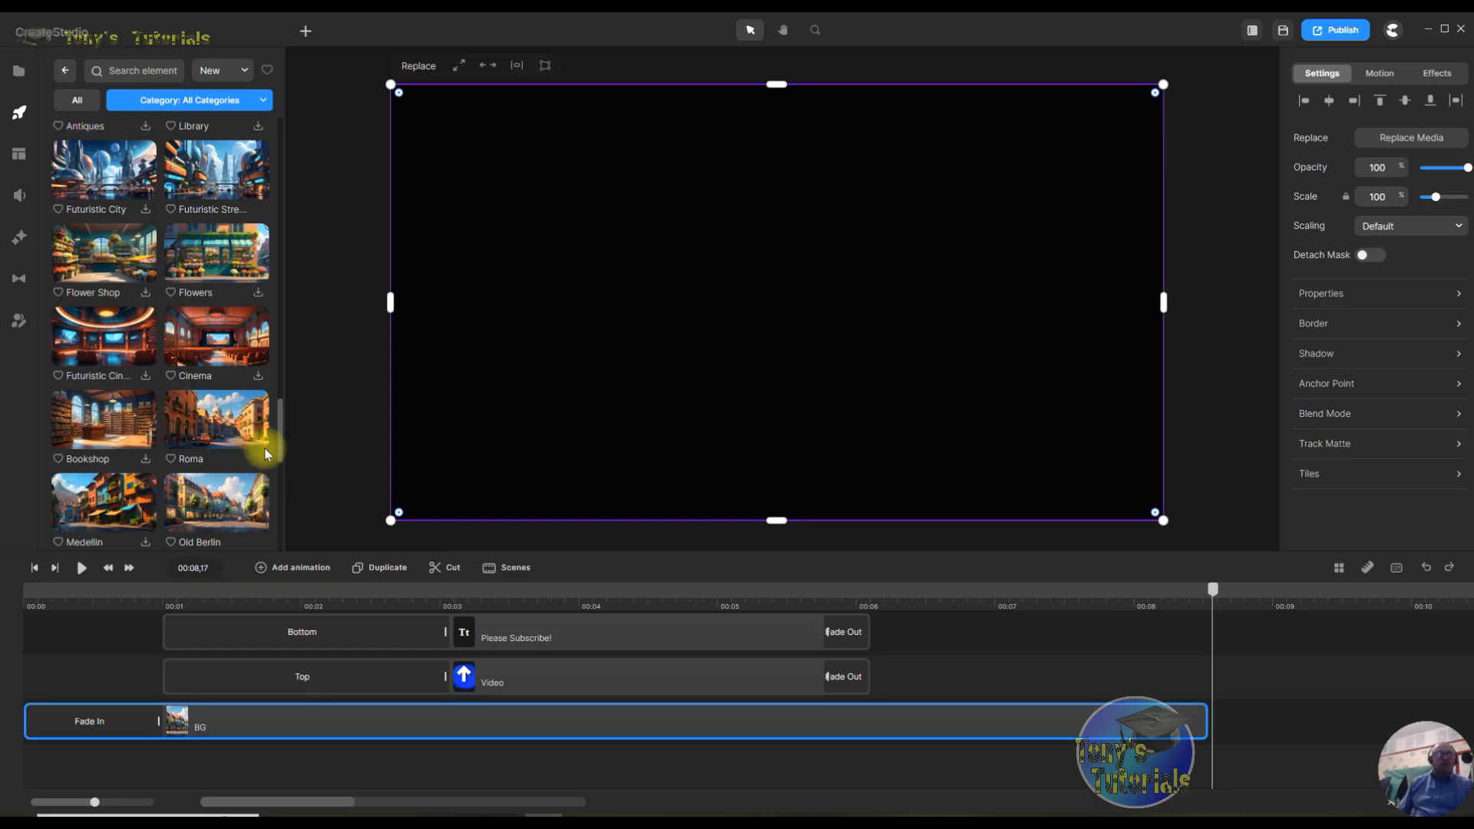
drag(262, 430, 668, 400)
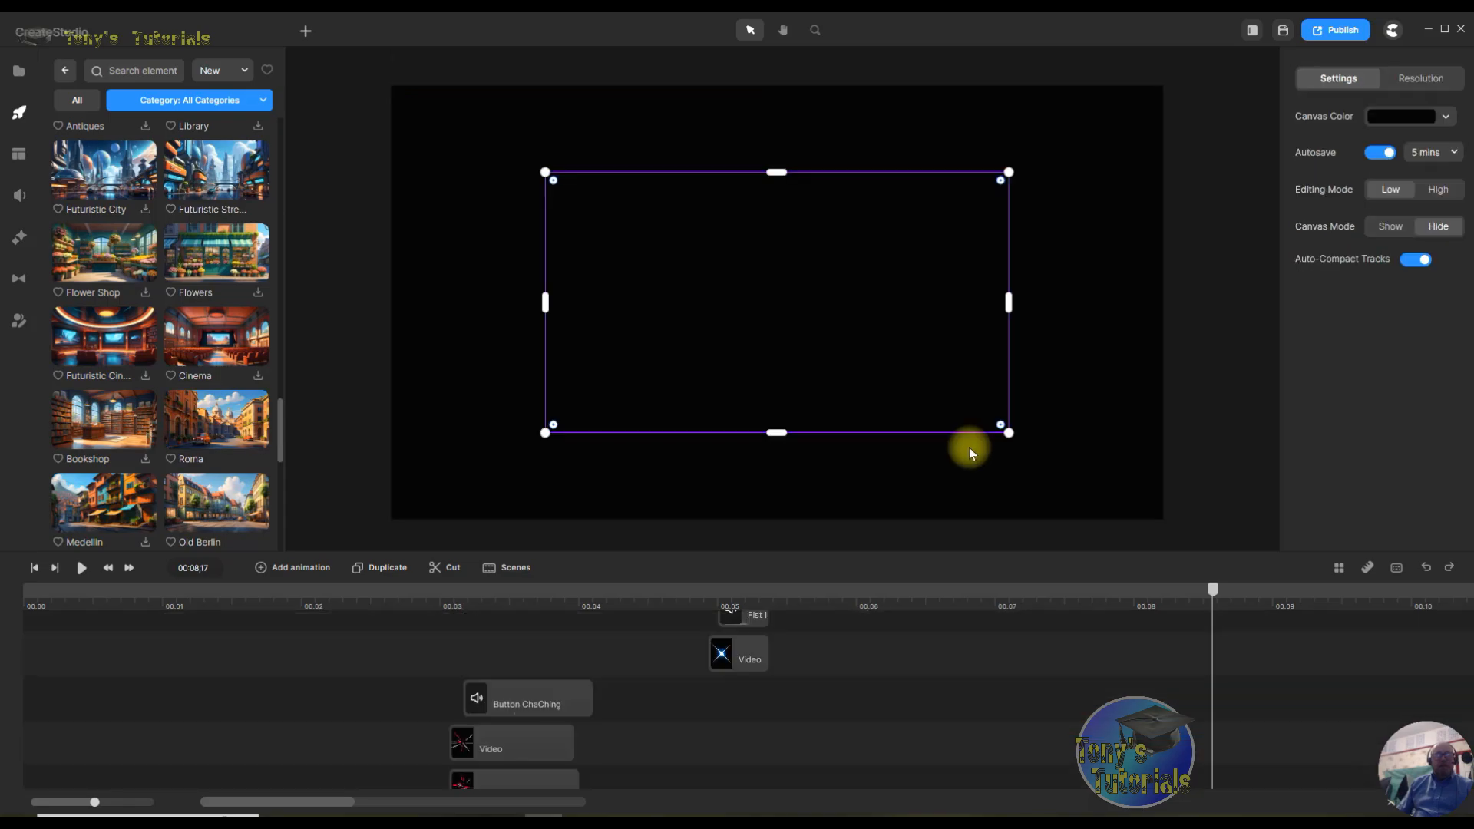
- Move the Roma image clip down onto the BG track so it starts directly after the BG clip
scroll(1068, 677, down, 2)
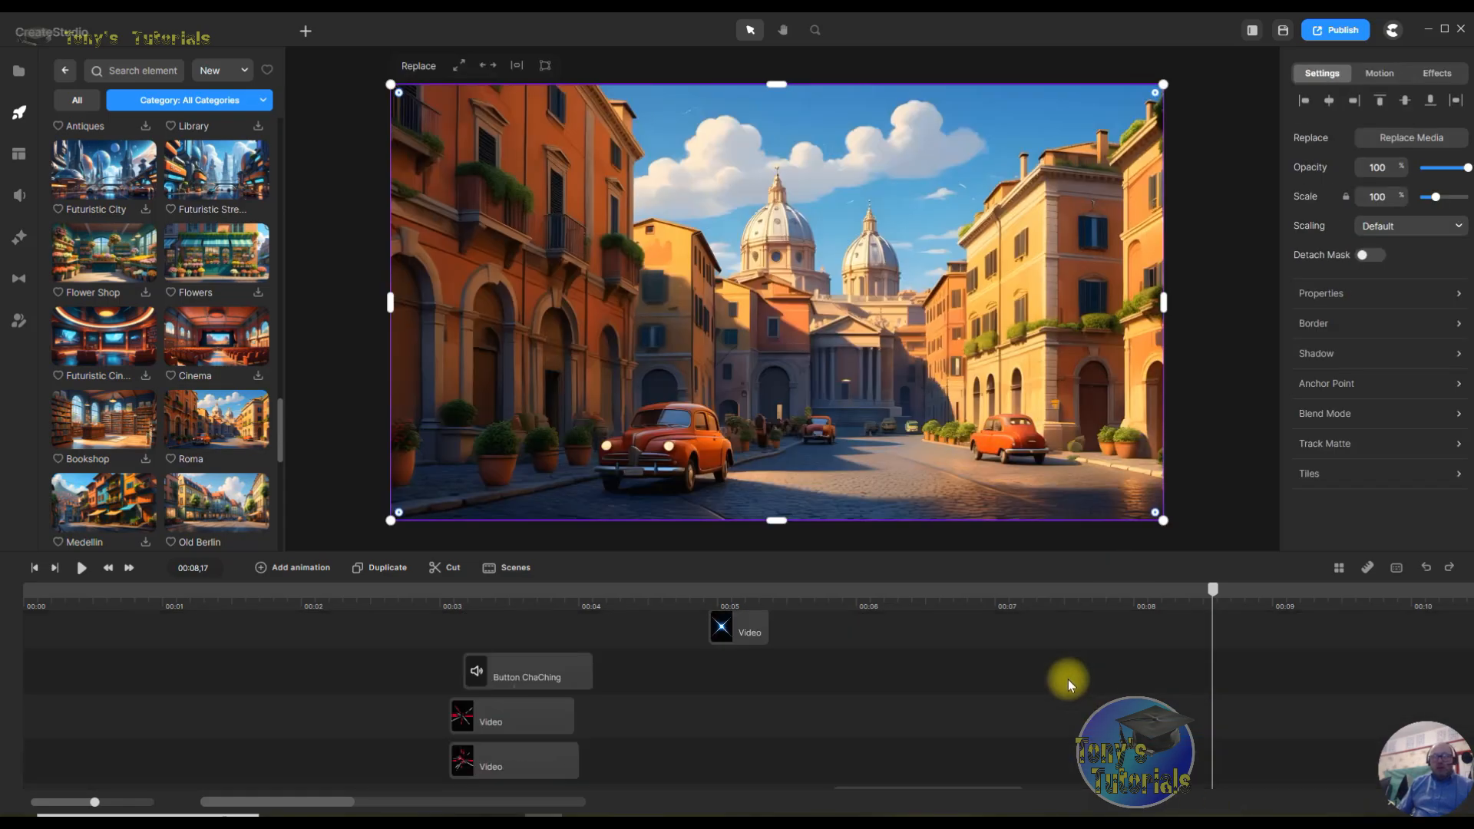
scroll(1078, 670, up, 2)
scroll(1264, 759, up, 5)
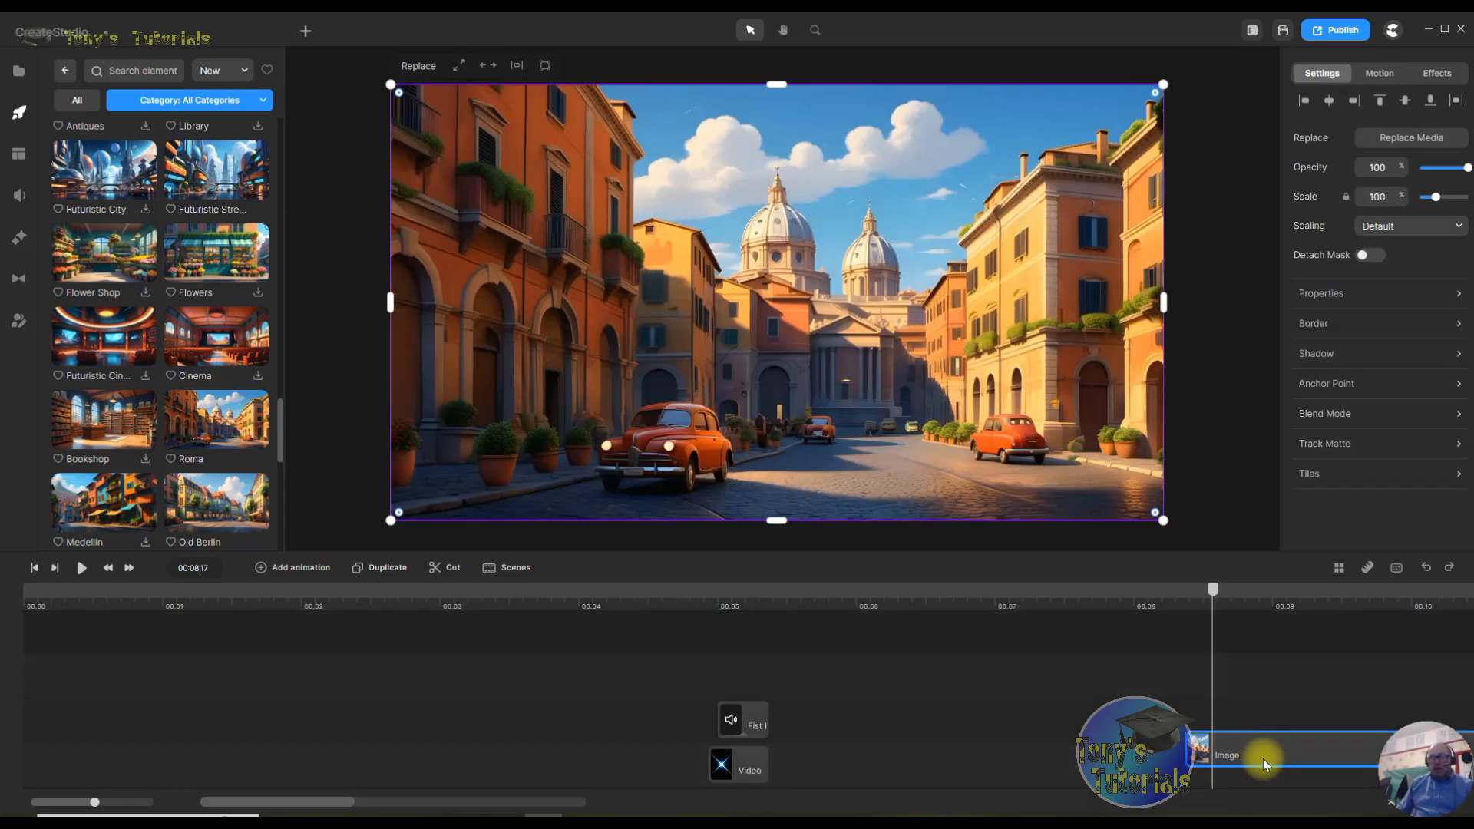
scroll(1286, 798, down, 5)
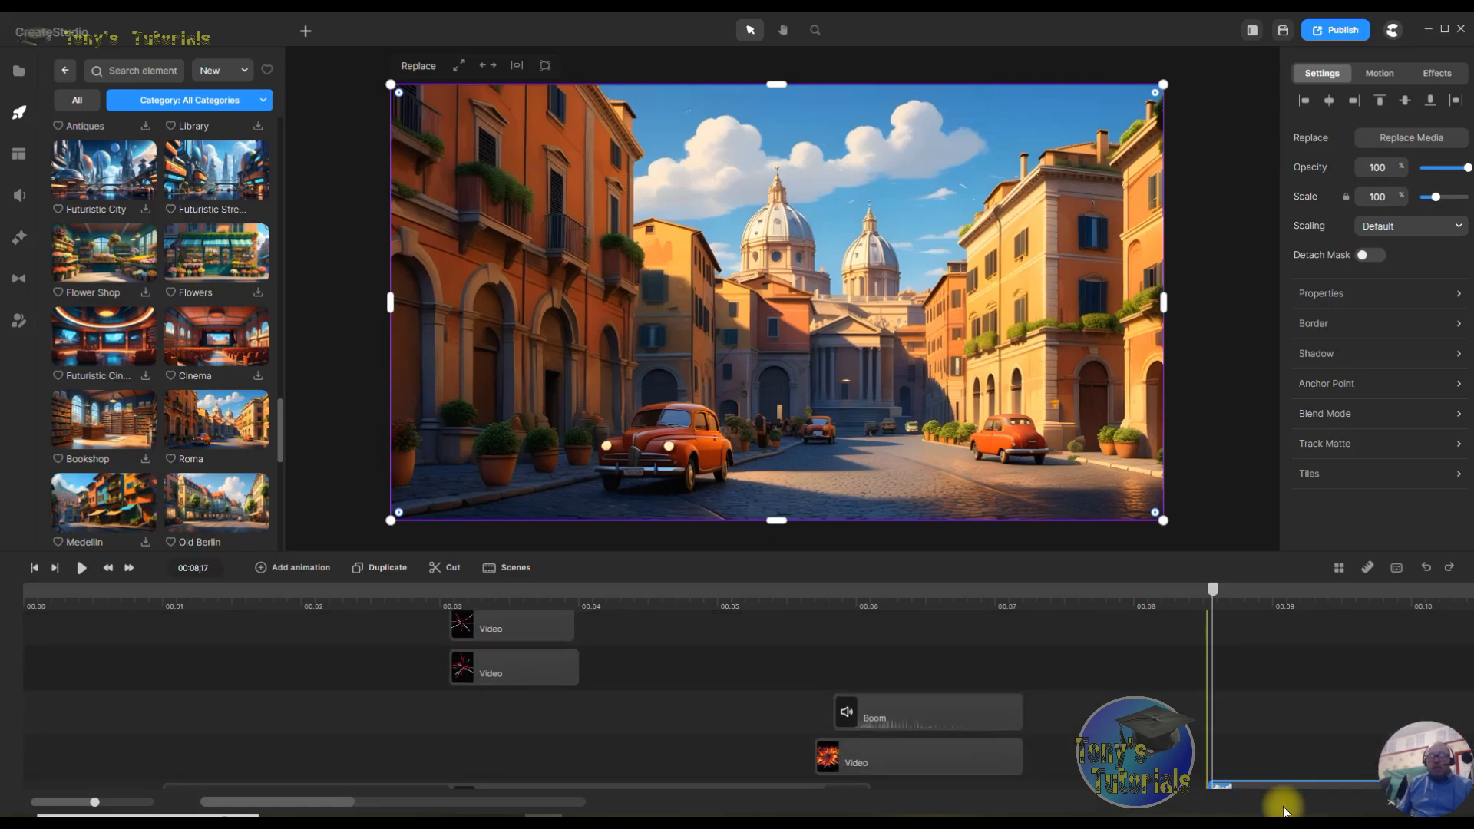
scroll(1305, 737, down, 1)
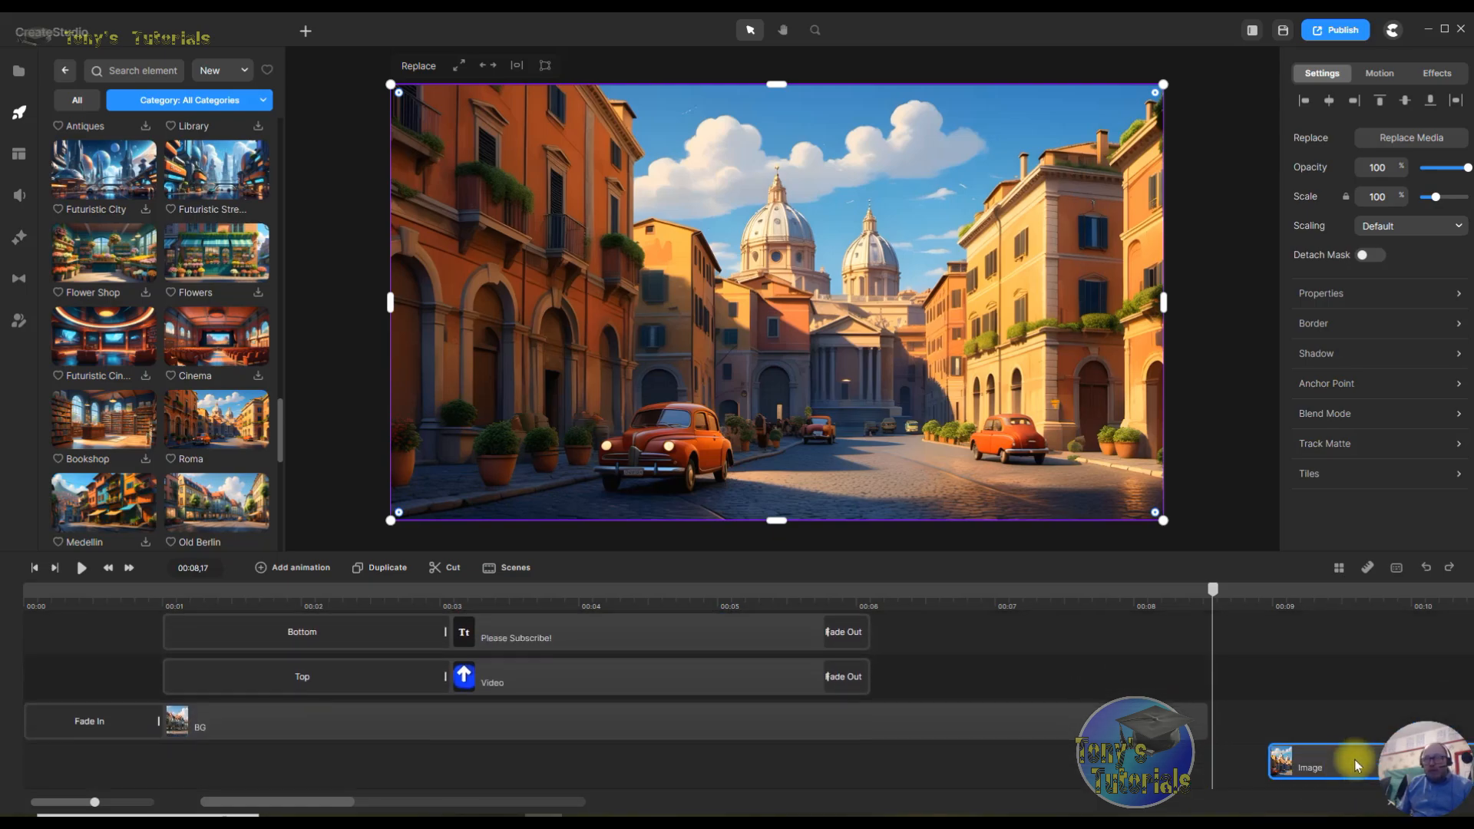
drag(1297, 731, 1290, 728)
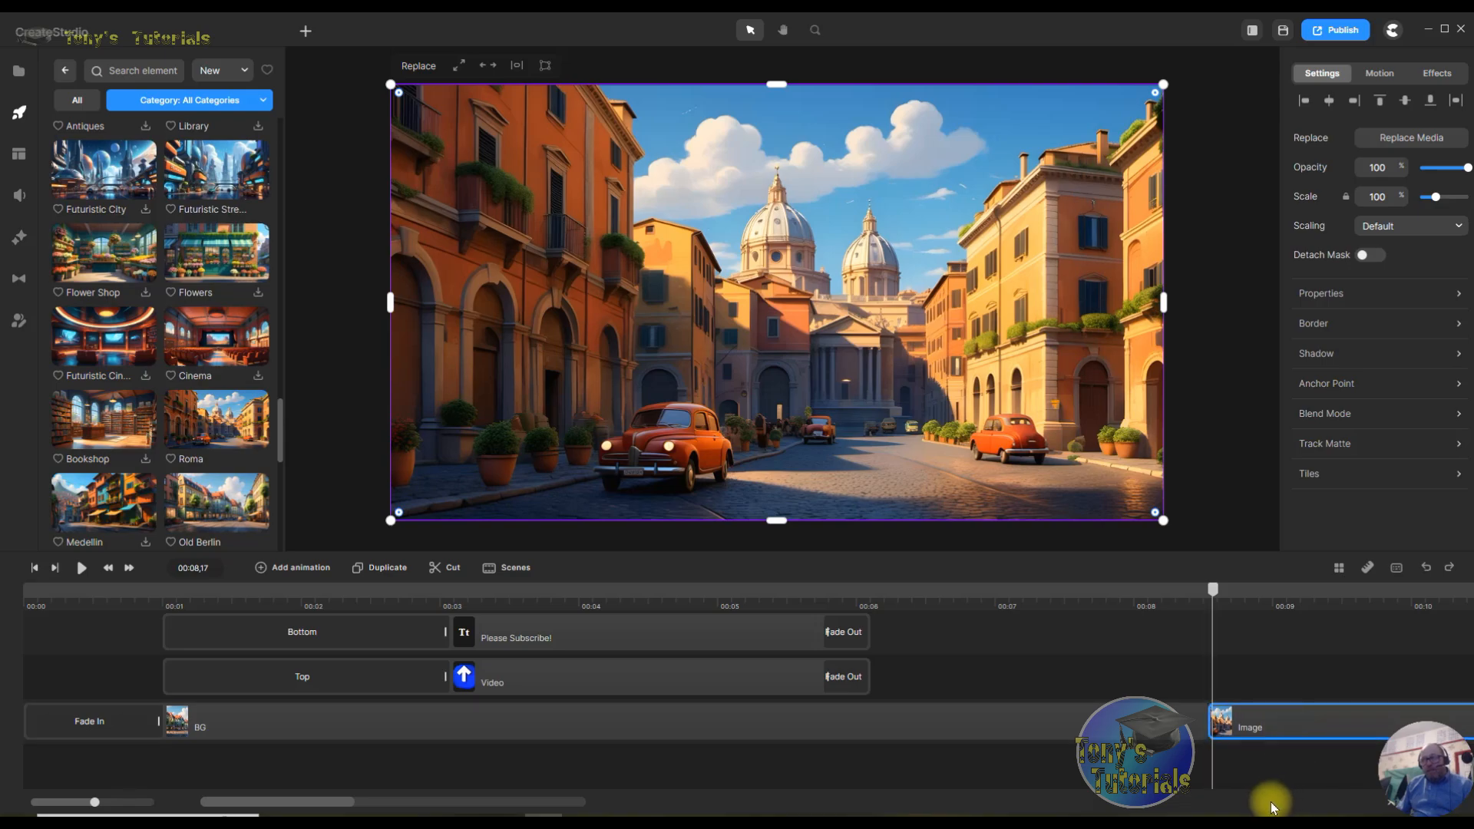
- Move the playhead back to 00:08,02, just before the background change, and open the Effects collection in the Studio library
click(1066, 720)
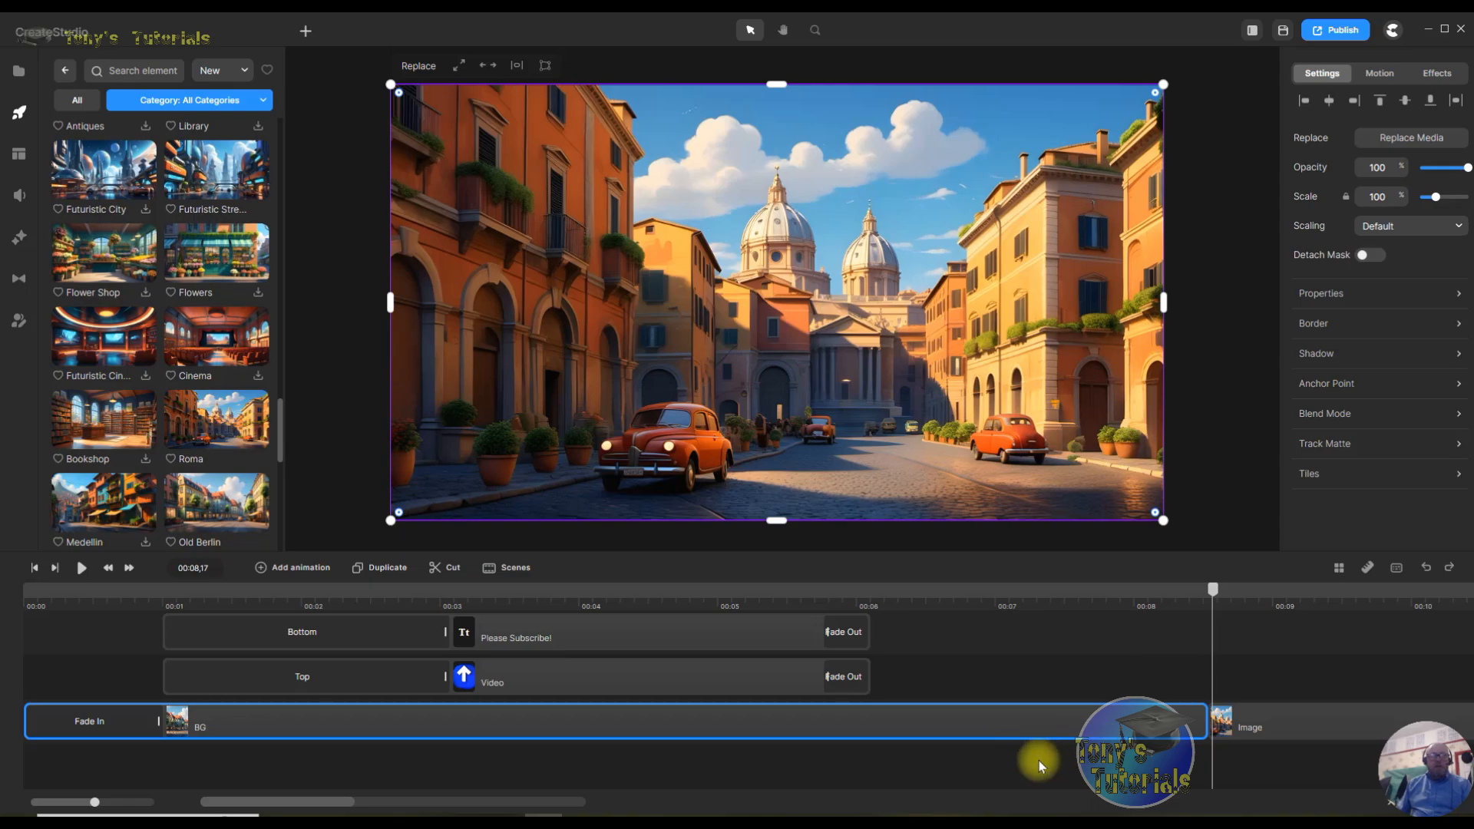
drag(1213, 599, 1145, 625)
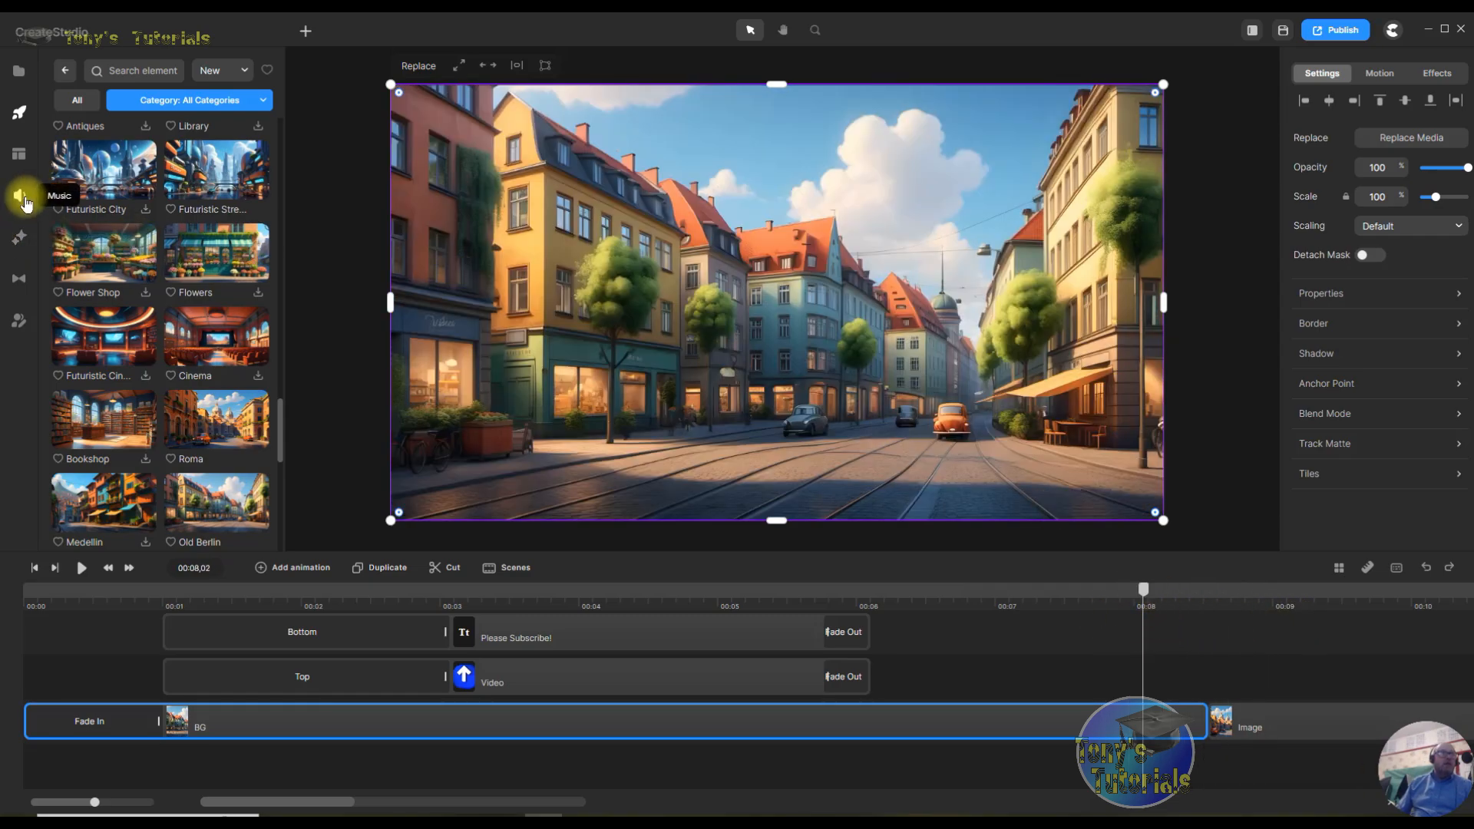
click(15, 243)
click(18, 116)
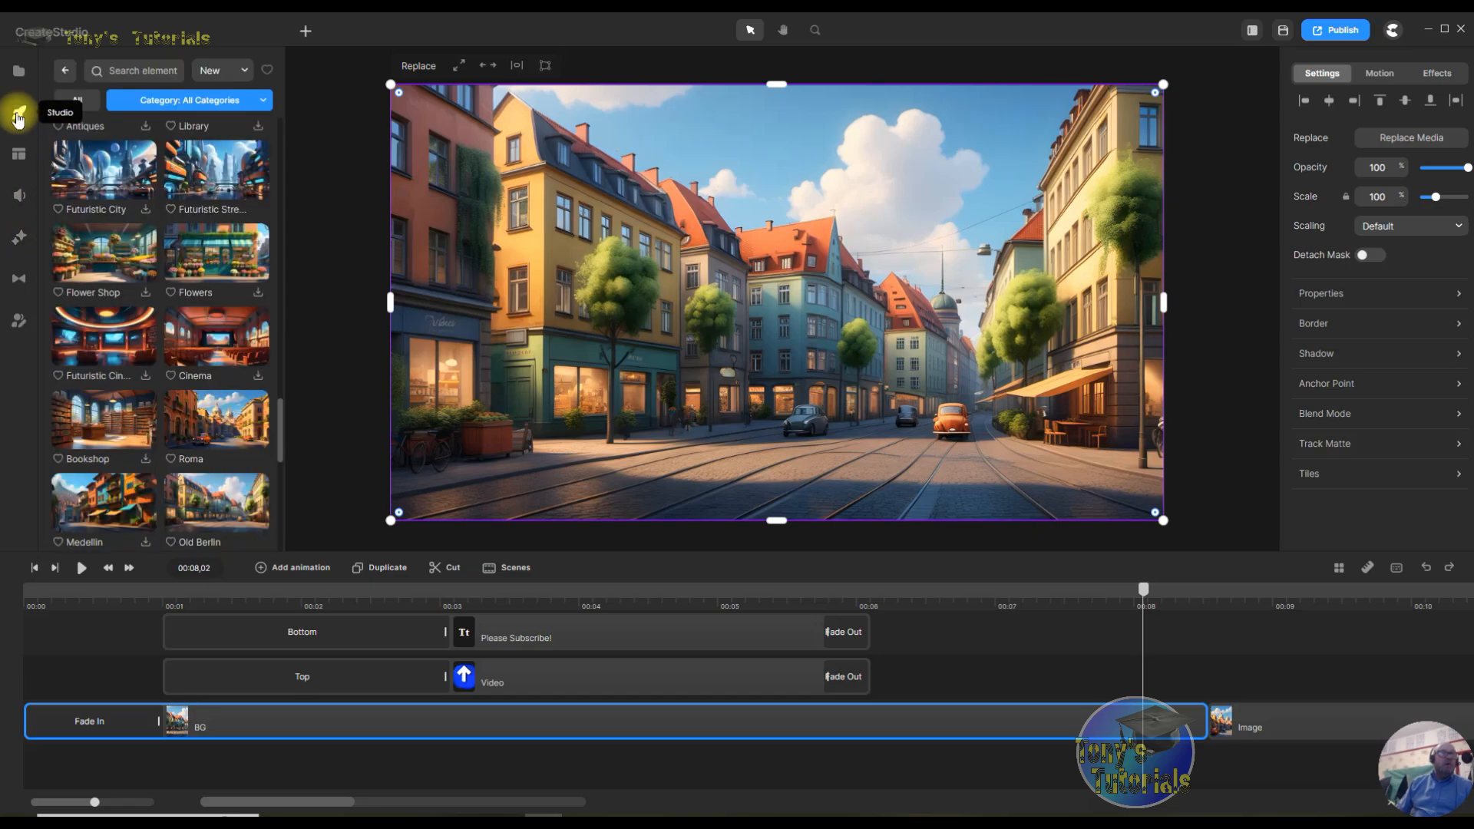
click(65, 71)
scroll(203, 399, down, 3)
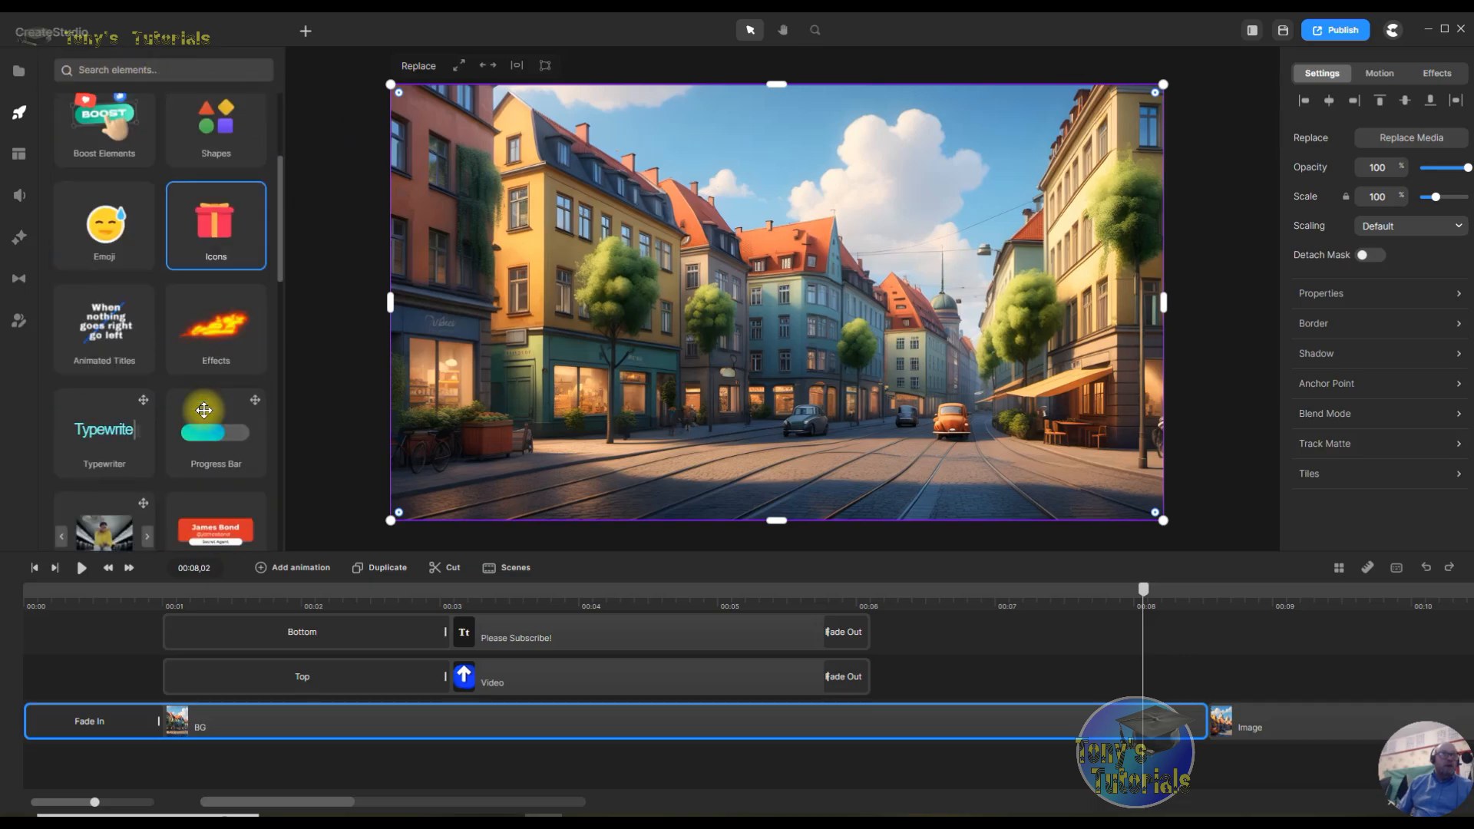
scroll(204, 411, down, 2)
click(213, 164)
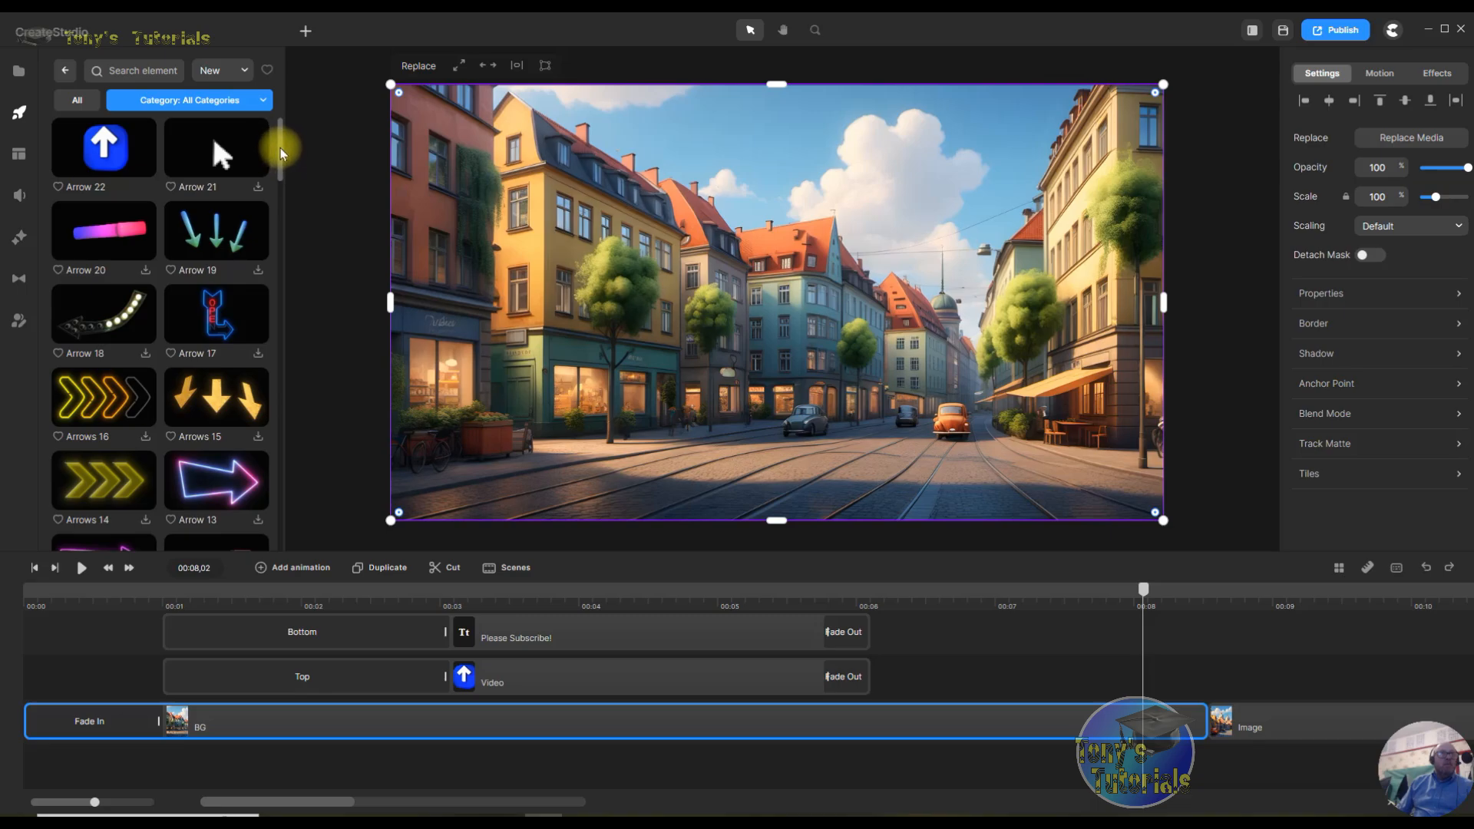
- Find the Transition 9 effect and add it to the scene at 00:08,02, filling the canvas
scroll(281, 171, down, 1)
drag(279, 166, 273, 519)
scroll(273, 520, up, 10)
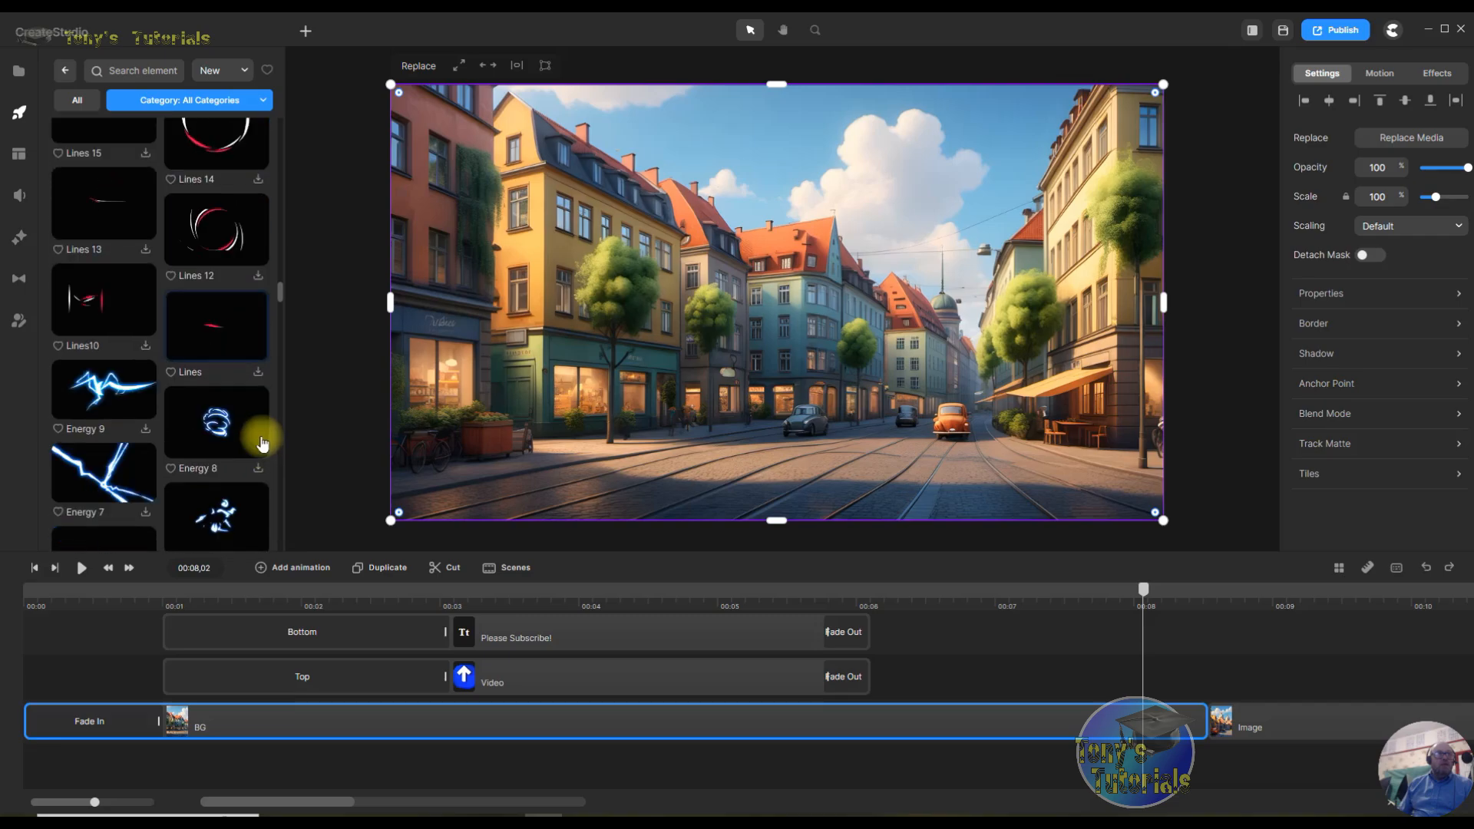
scroll(258, 425, down, 5)
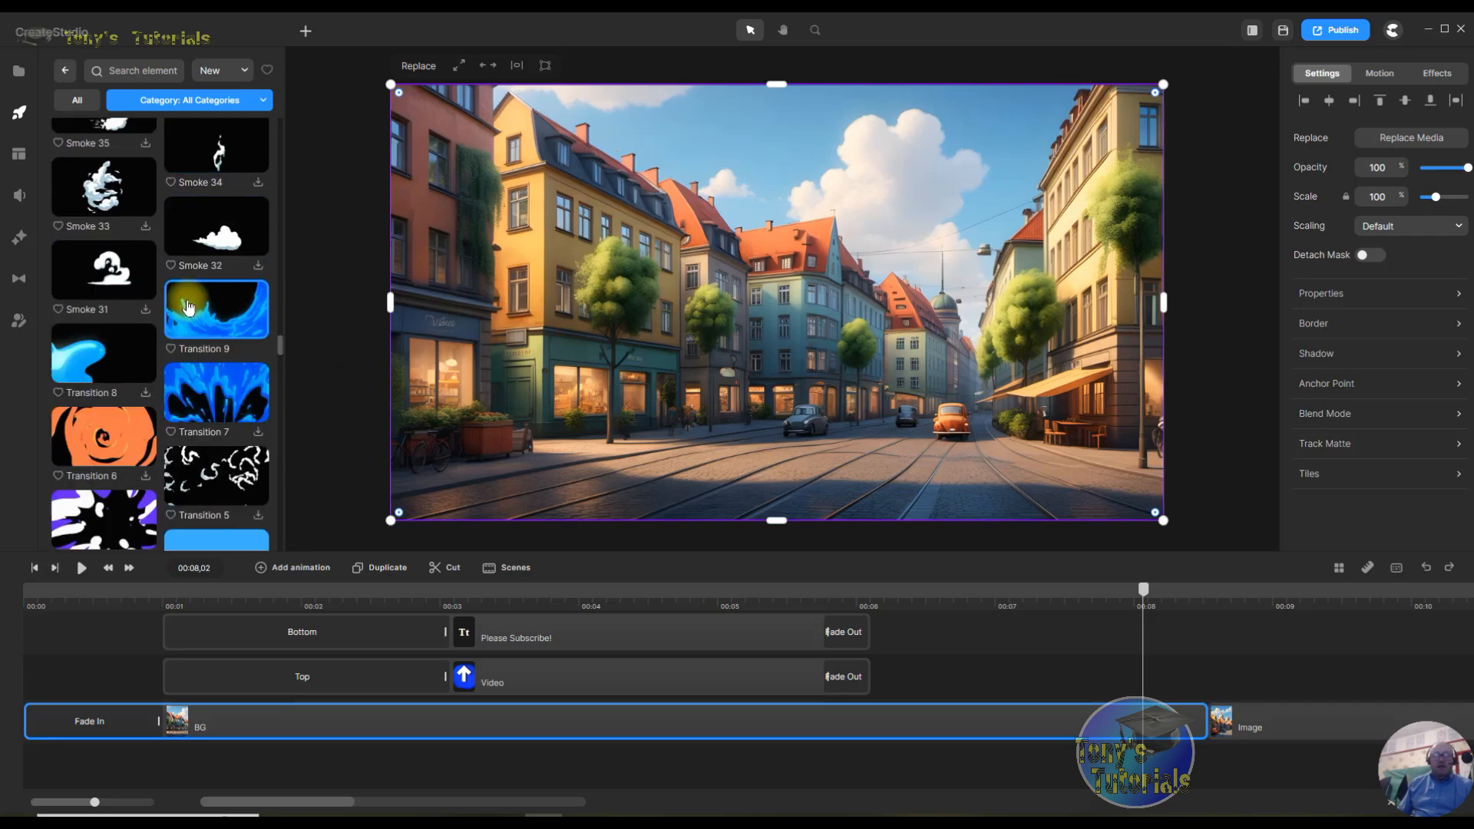
drag(188, 307, 566, 289)
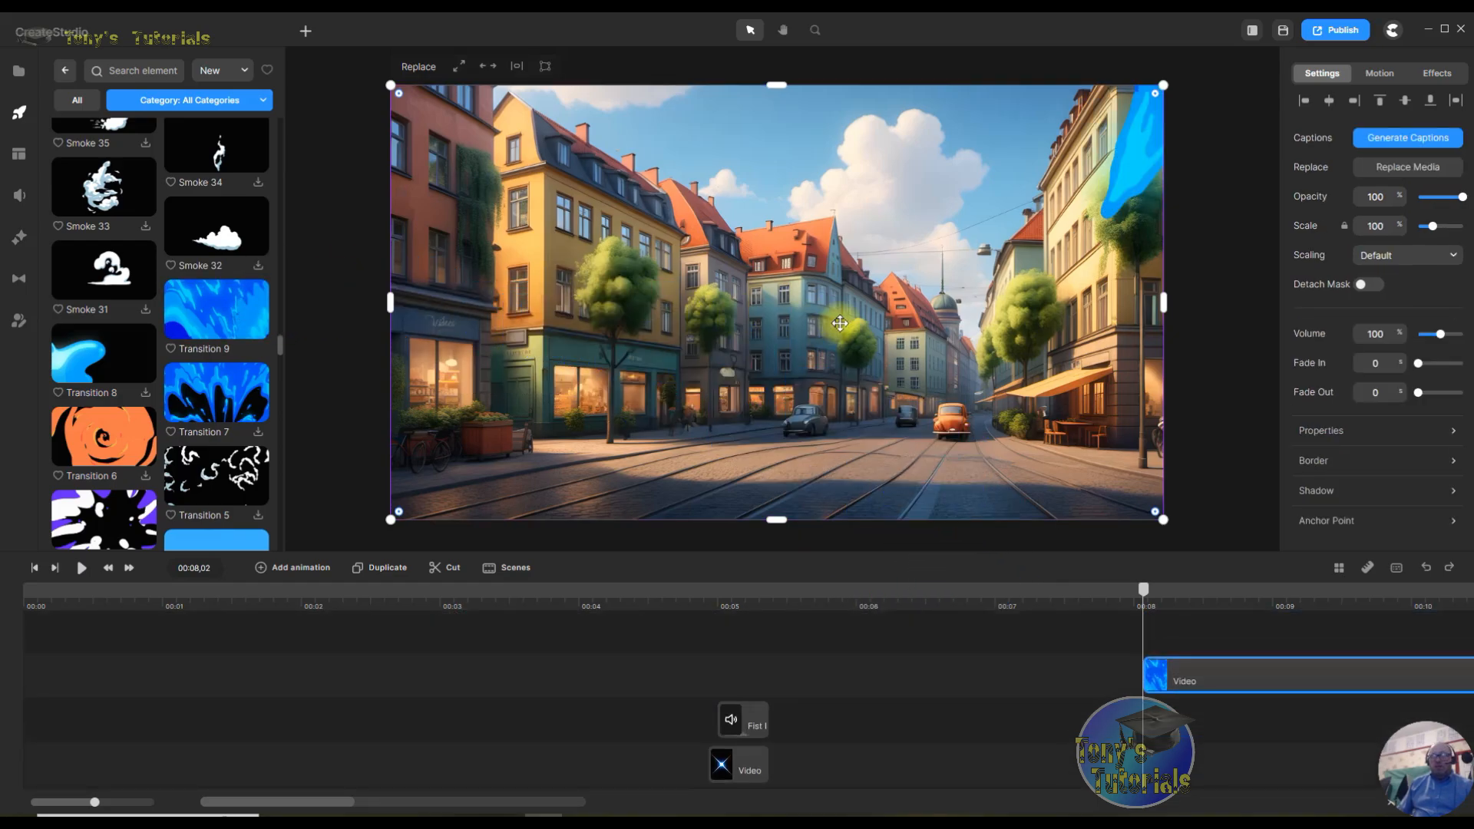
- Move the Transition 9 clip to the track just above the backgrounds, spanning their junction and starting at about 00:07,10
scroll(1091, 645, down, 5)
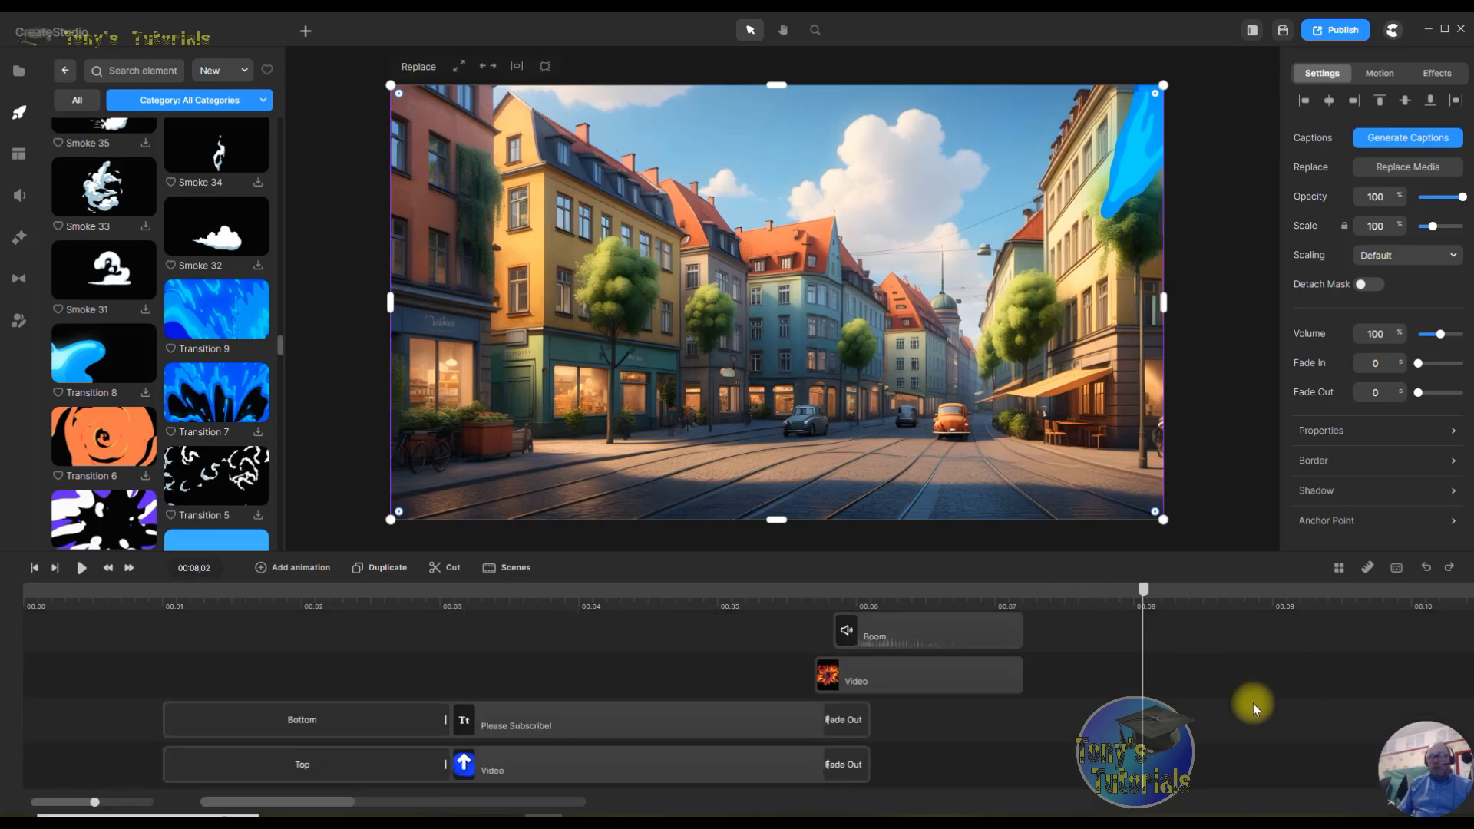
scroll(1258, 710, up, 5)
drag(1256, 674, 1124, 817)
scroll(1269, 671, down, 3)
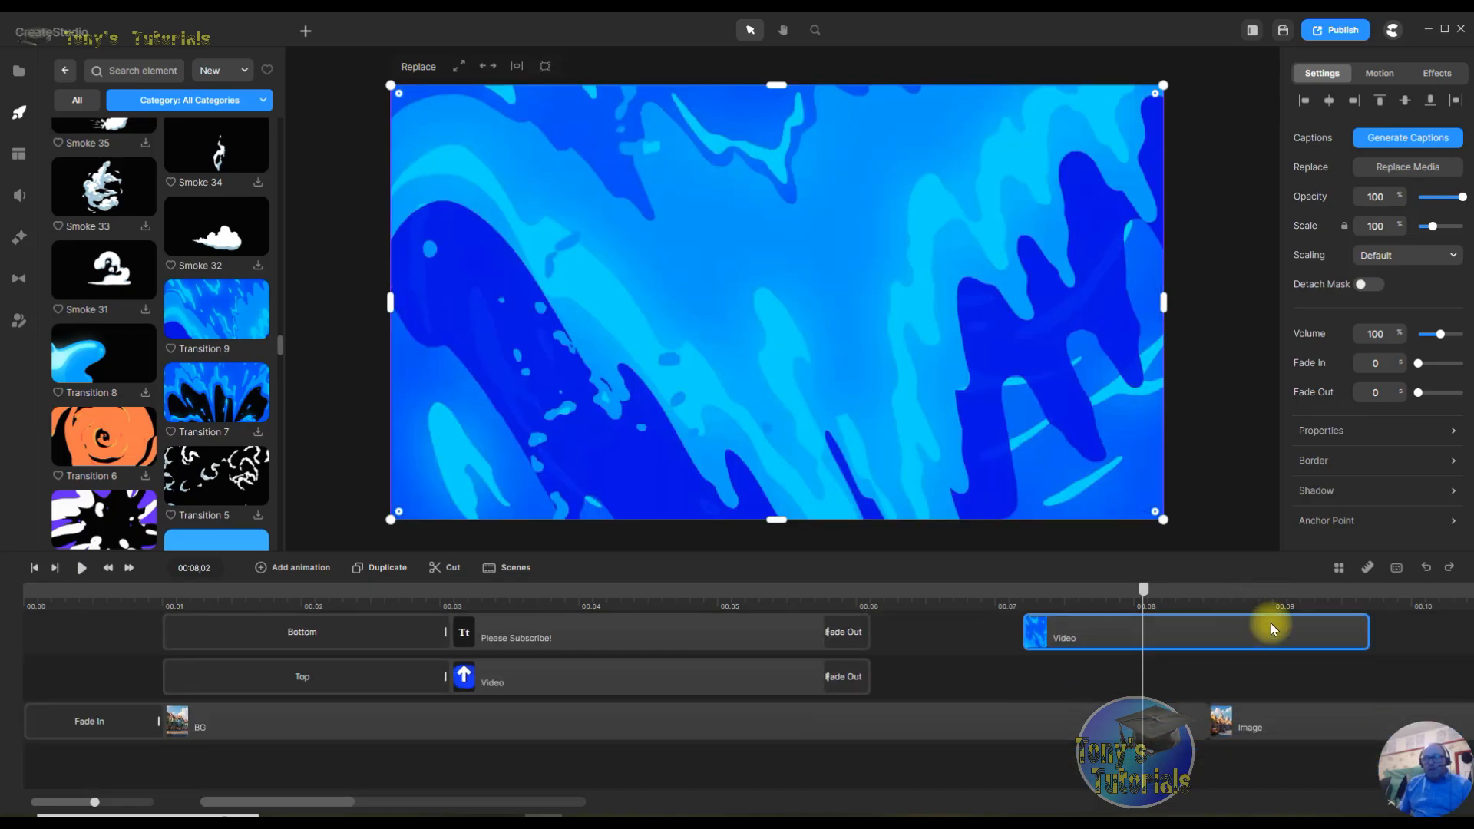
drag(1231, 647, 1264, 688)
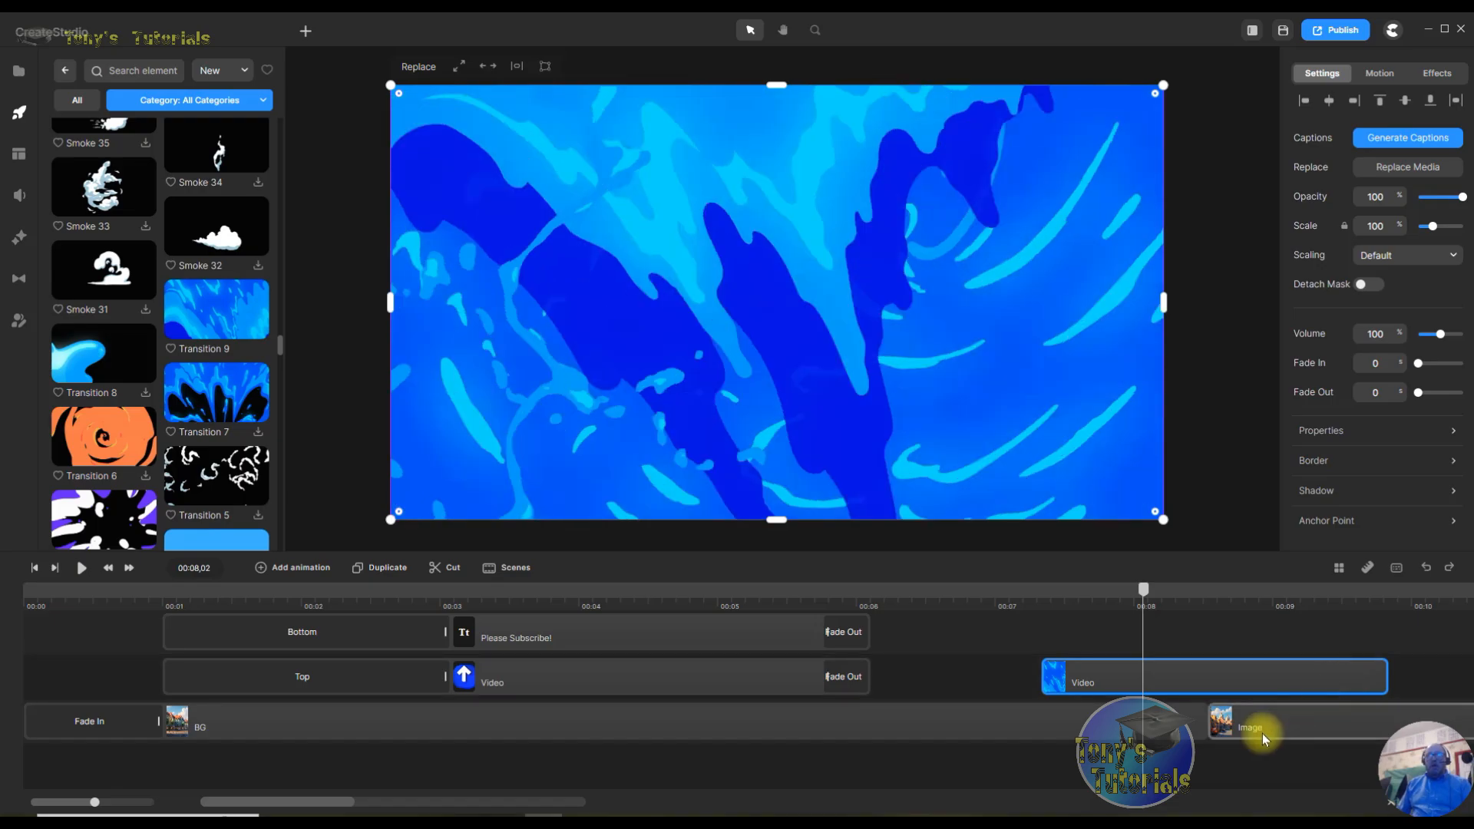
- Try shifting the Roma image clip slightly later, scrub through the transition, and return the clip against the end of BG
click(1295, 722)
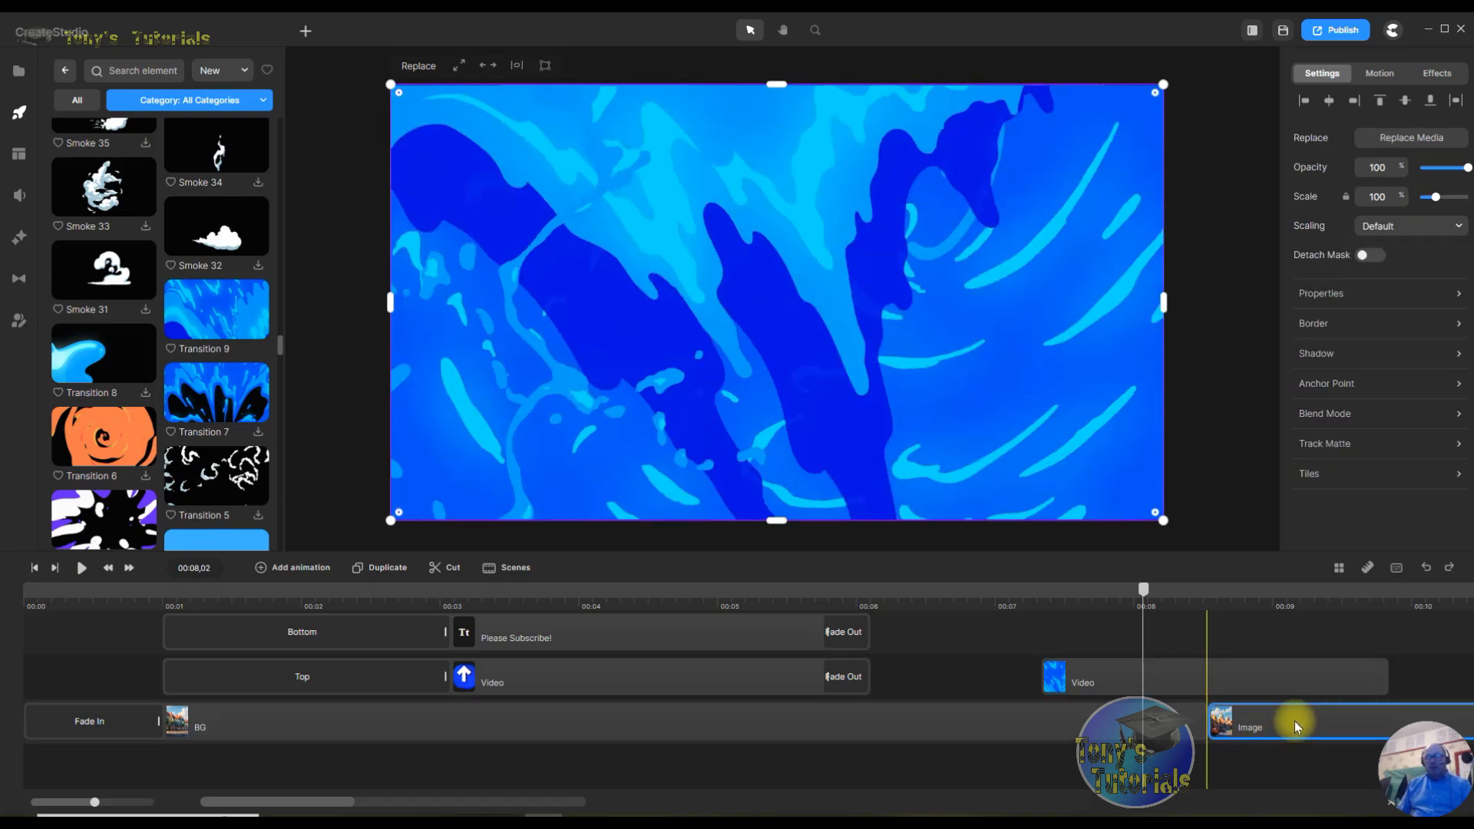
drag(1295, 721, 1334, 730)
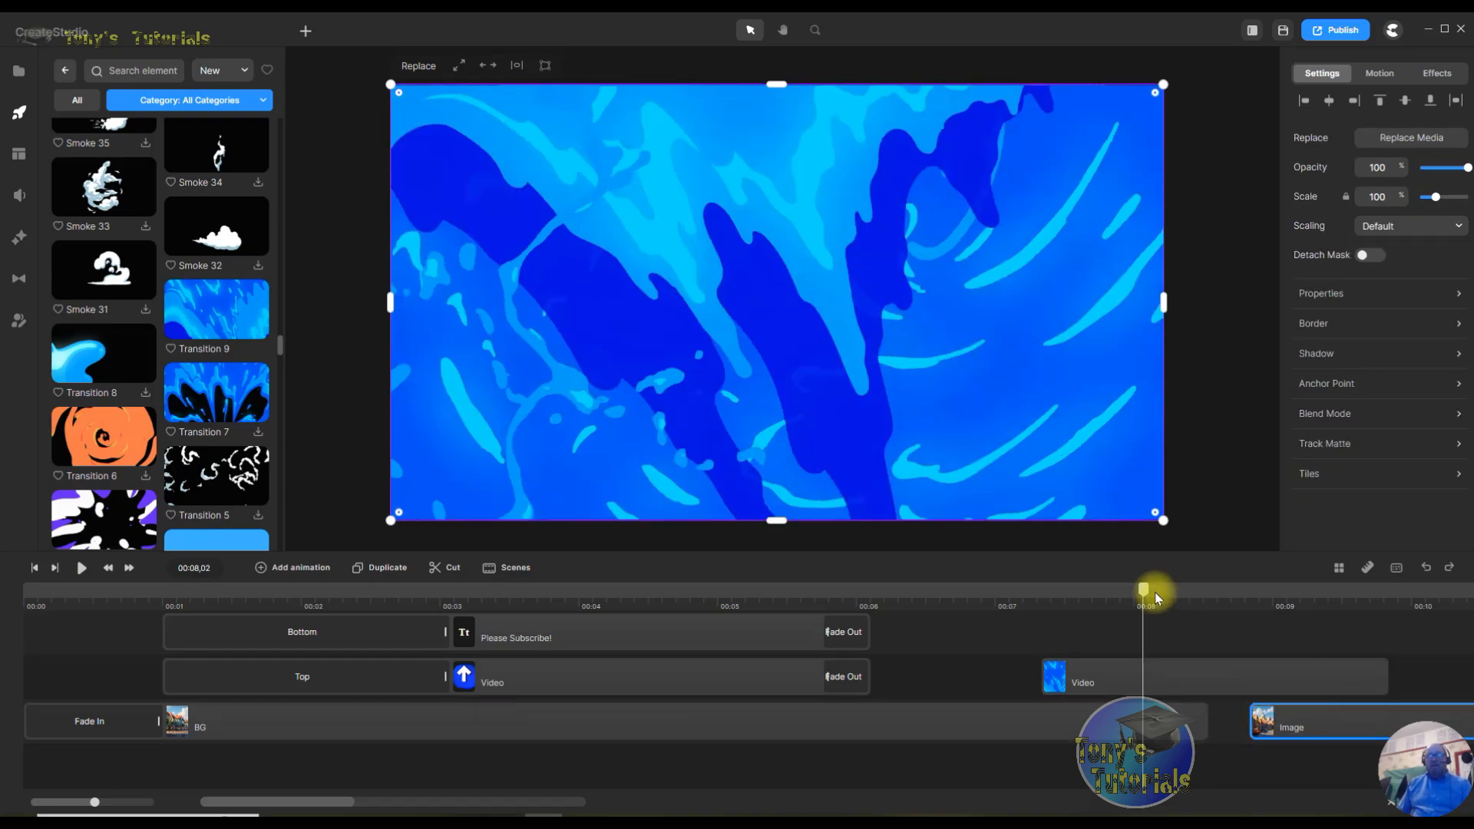
mouse_move(1144, 599)
mouse_down()
mouse_move(1250, 612)
mouse_move(1171, 600)
mouse_up()
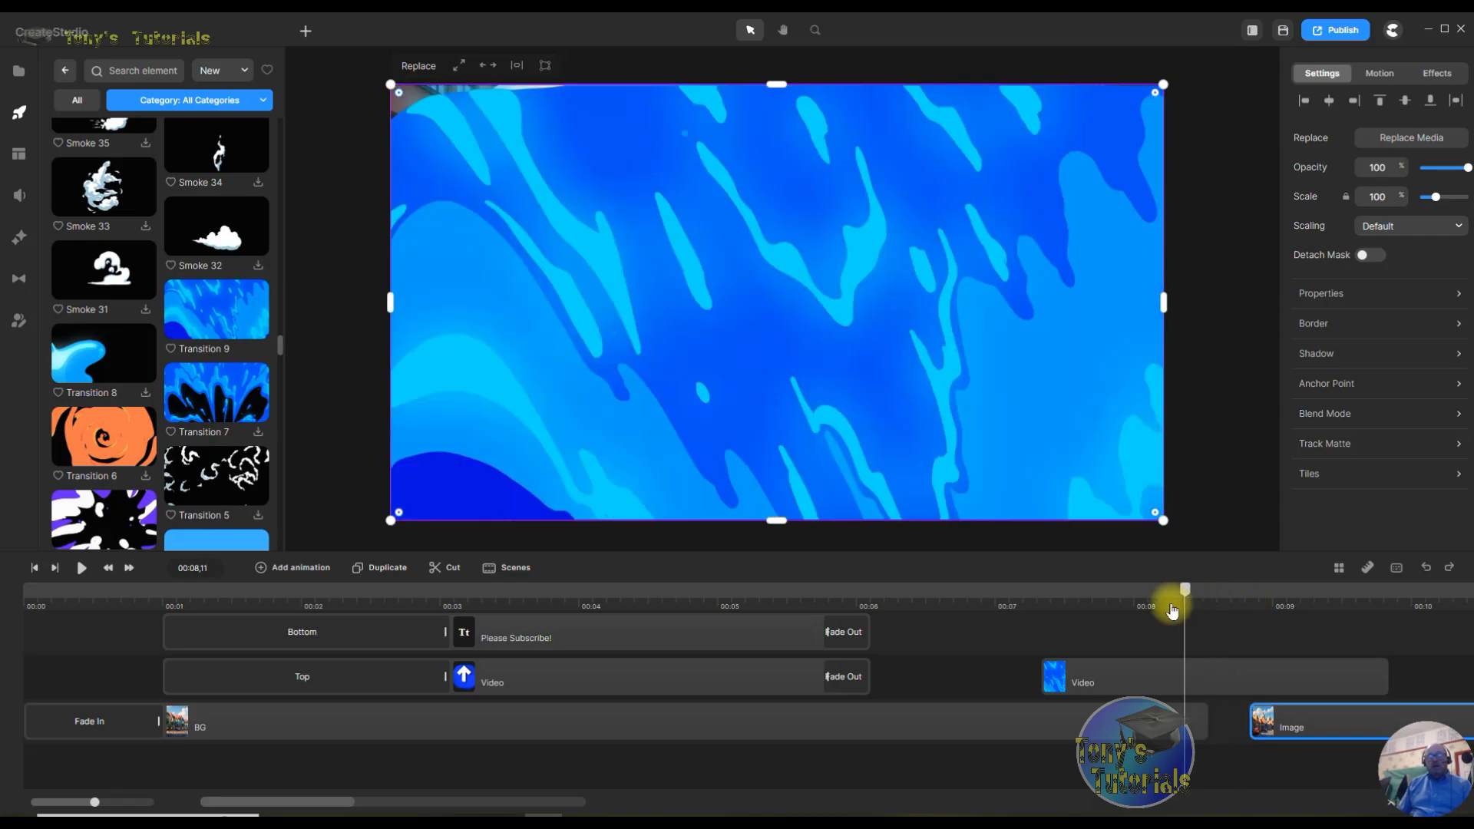
drag(1332, 727, 1297, 726)
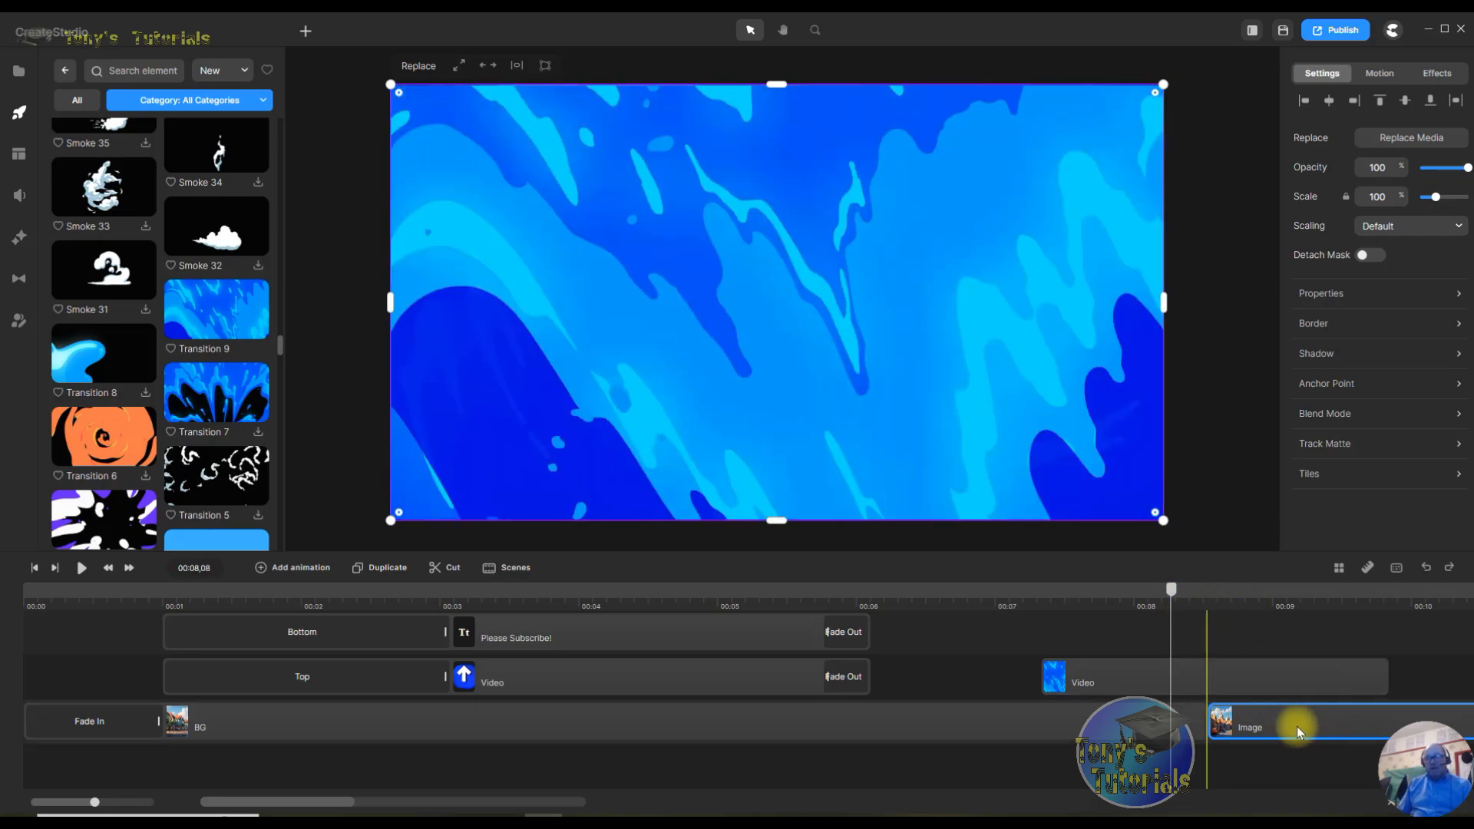
- Shift the Transition 9 clip slightly earlier to start at about 00:07,08, and scrub through it to check the background change
drag(1347, 670, 1333, 675)
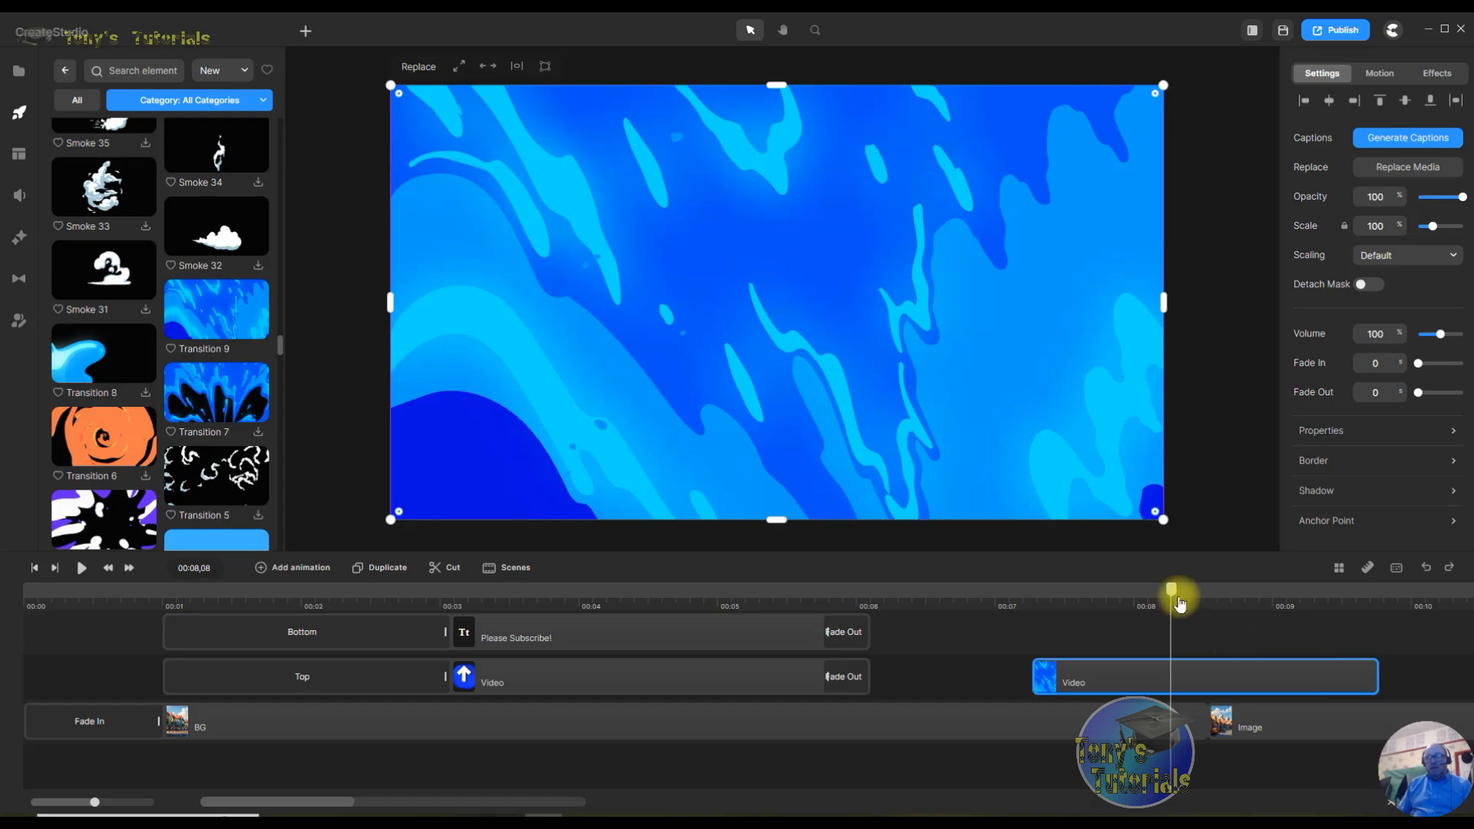
drag(1180, 605, 1356, 656)
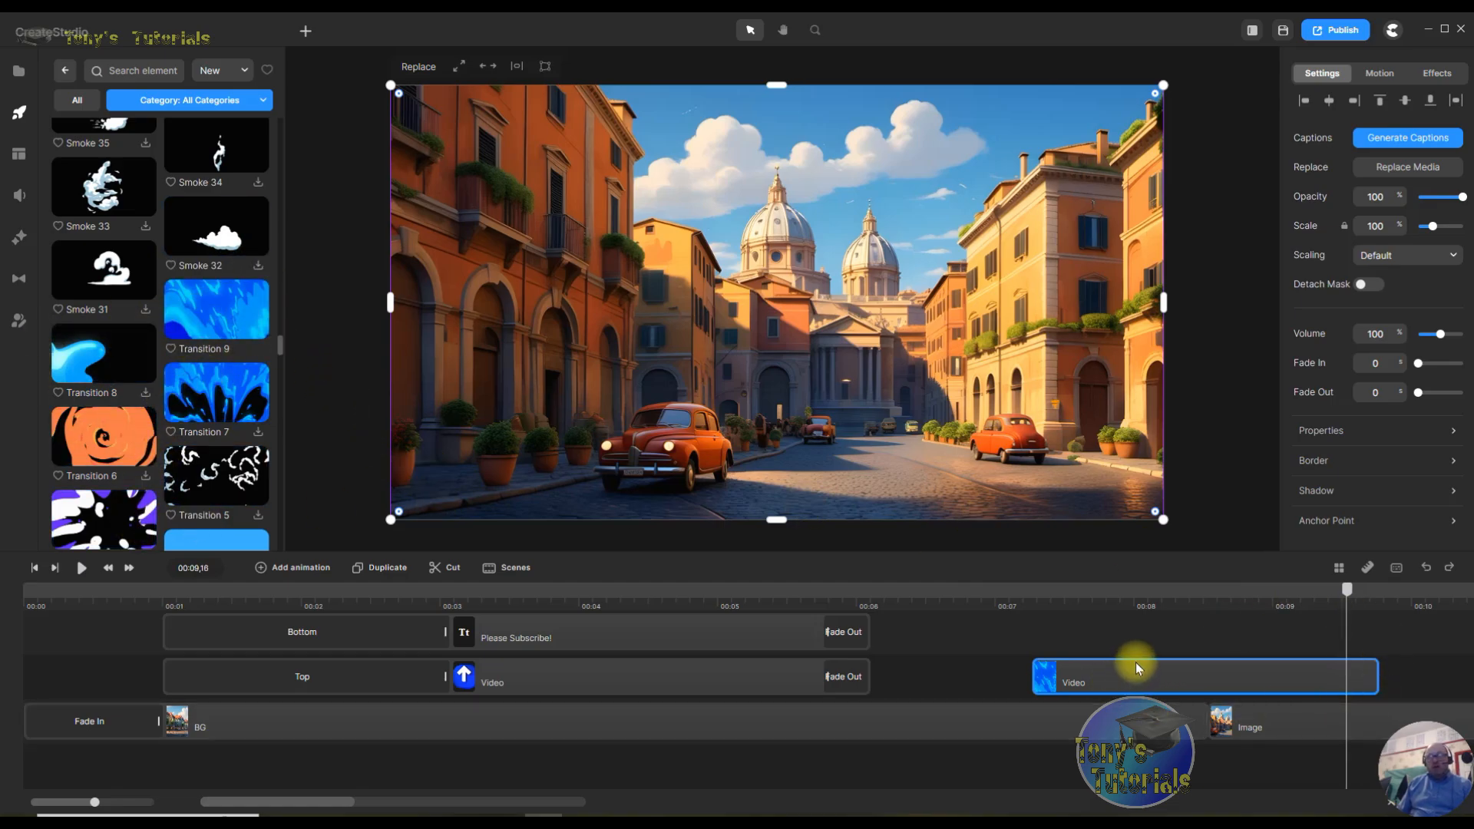
drag(1118, 664, 1128, 665)
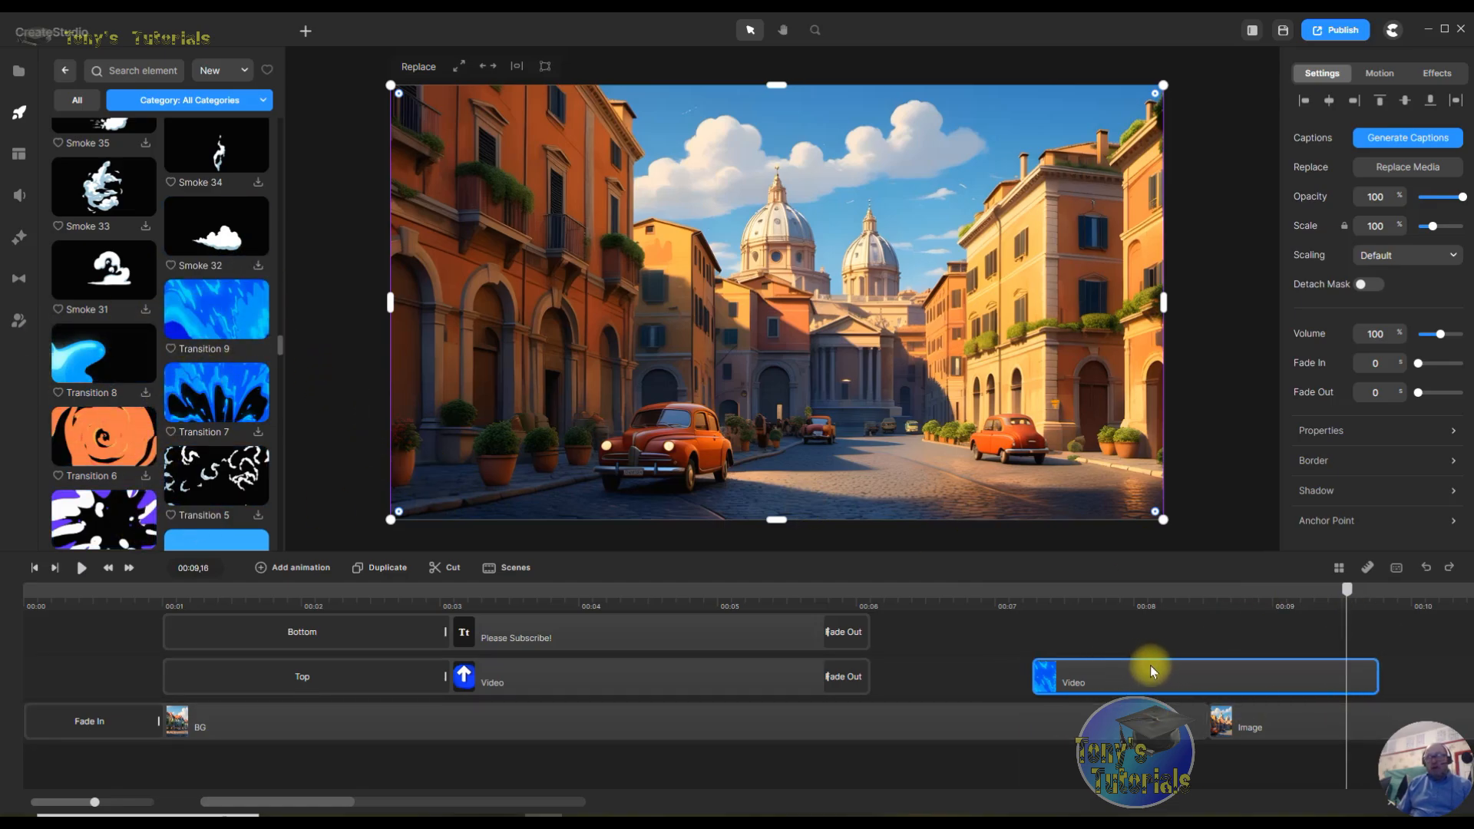
click(1016, 598)
drag(1021, 593, 1224, 616)
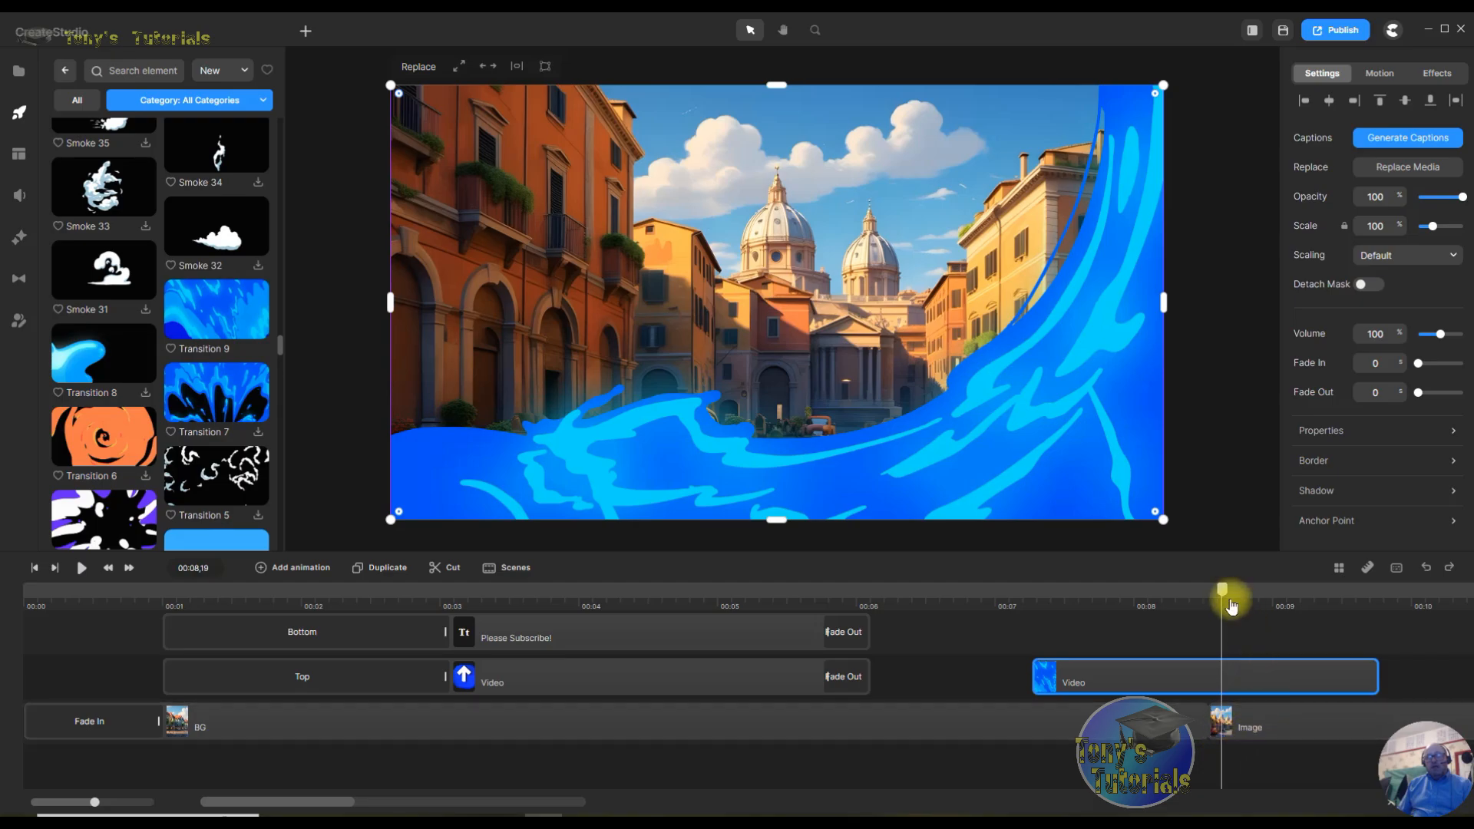
drag(1231, 601, 1312, 608)
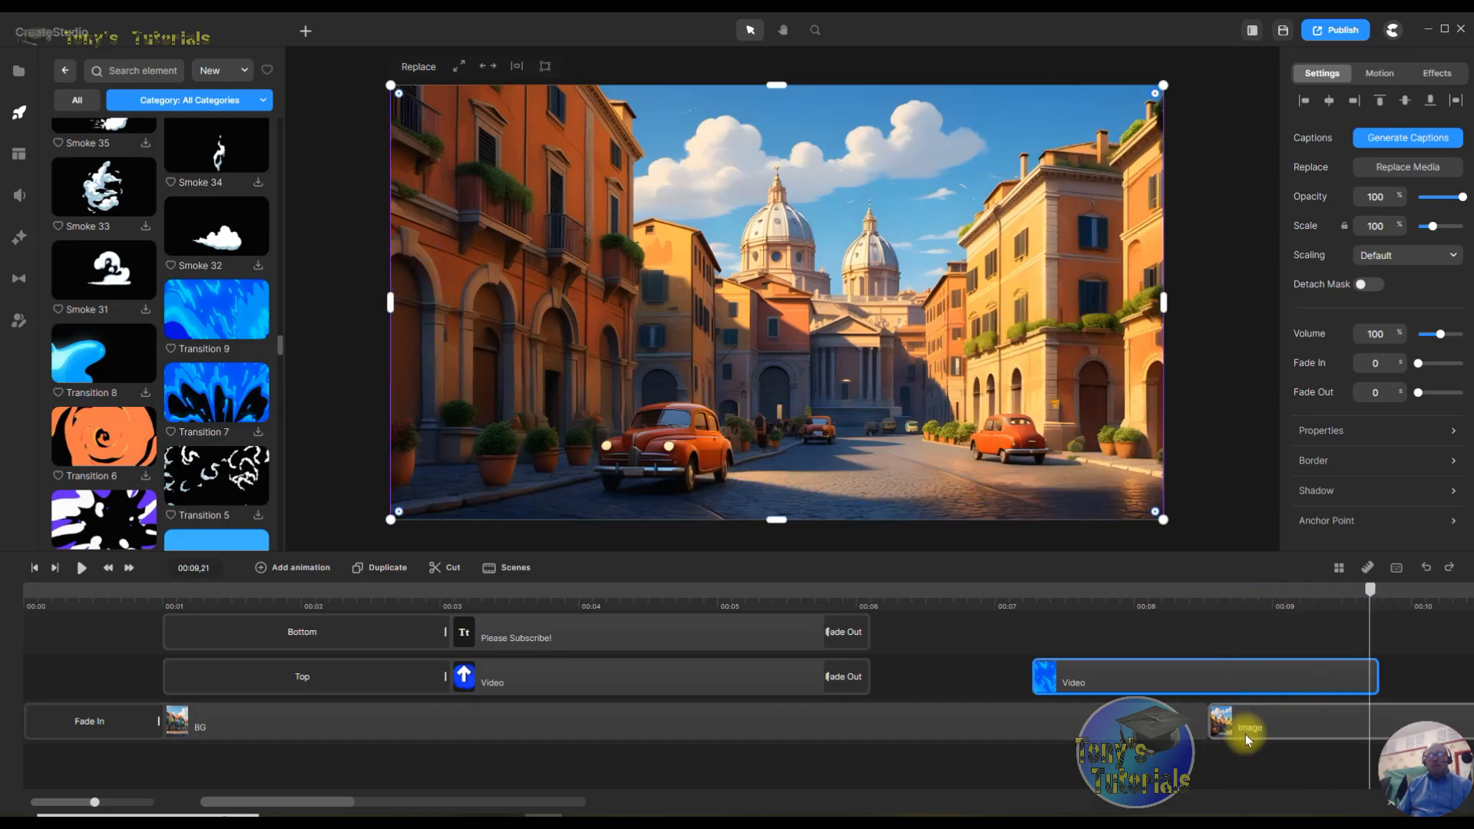
- Move the Roma image clip later to start at about 00:08,23 and scrub back to 00:08,28 to check the transition
drag(1245, 737, 1279, 728)
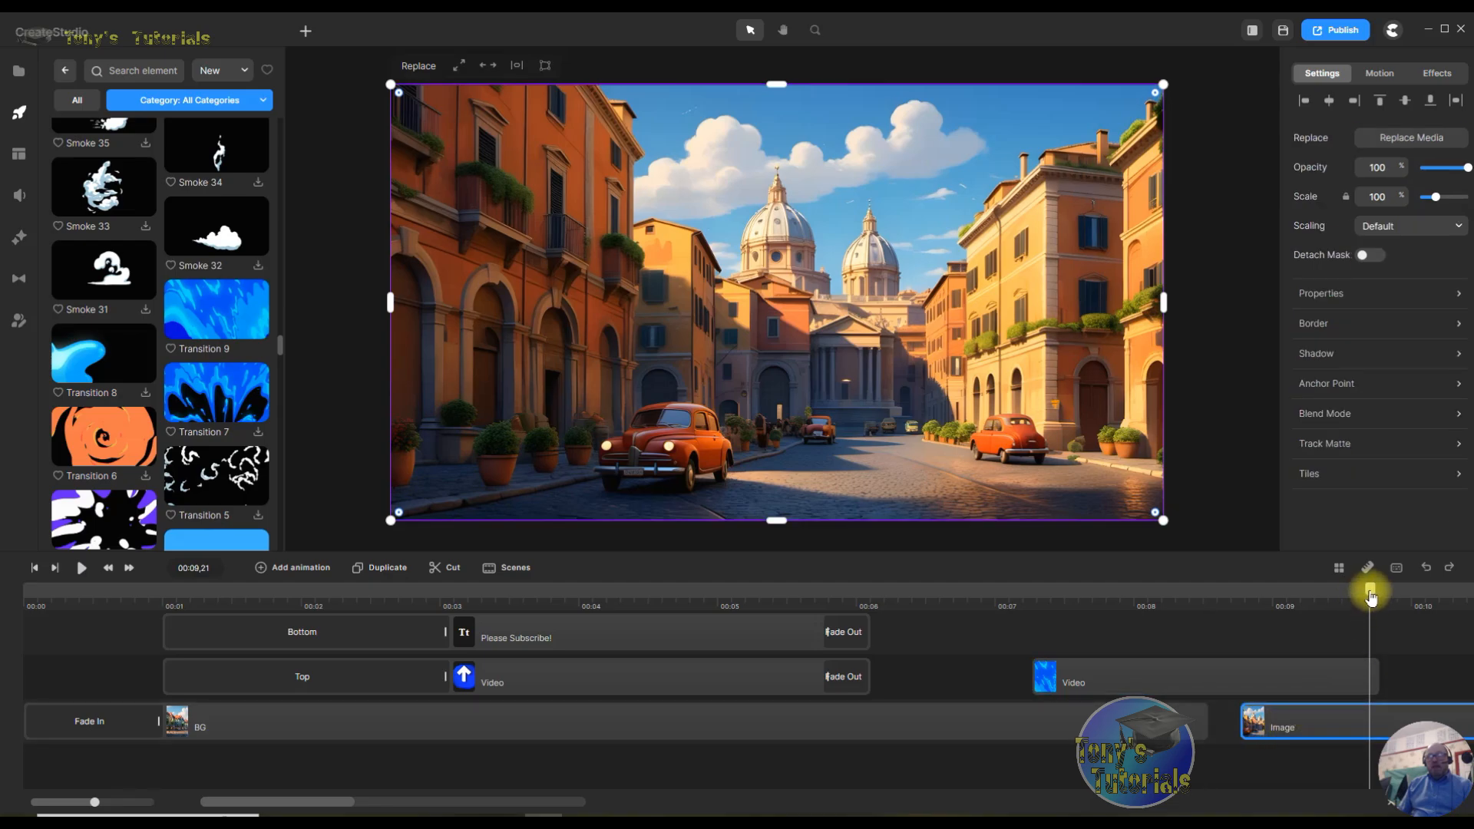
drag(1372, 597, 1262, 616)
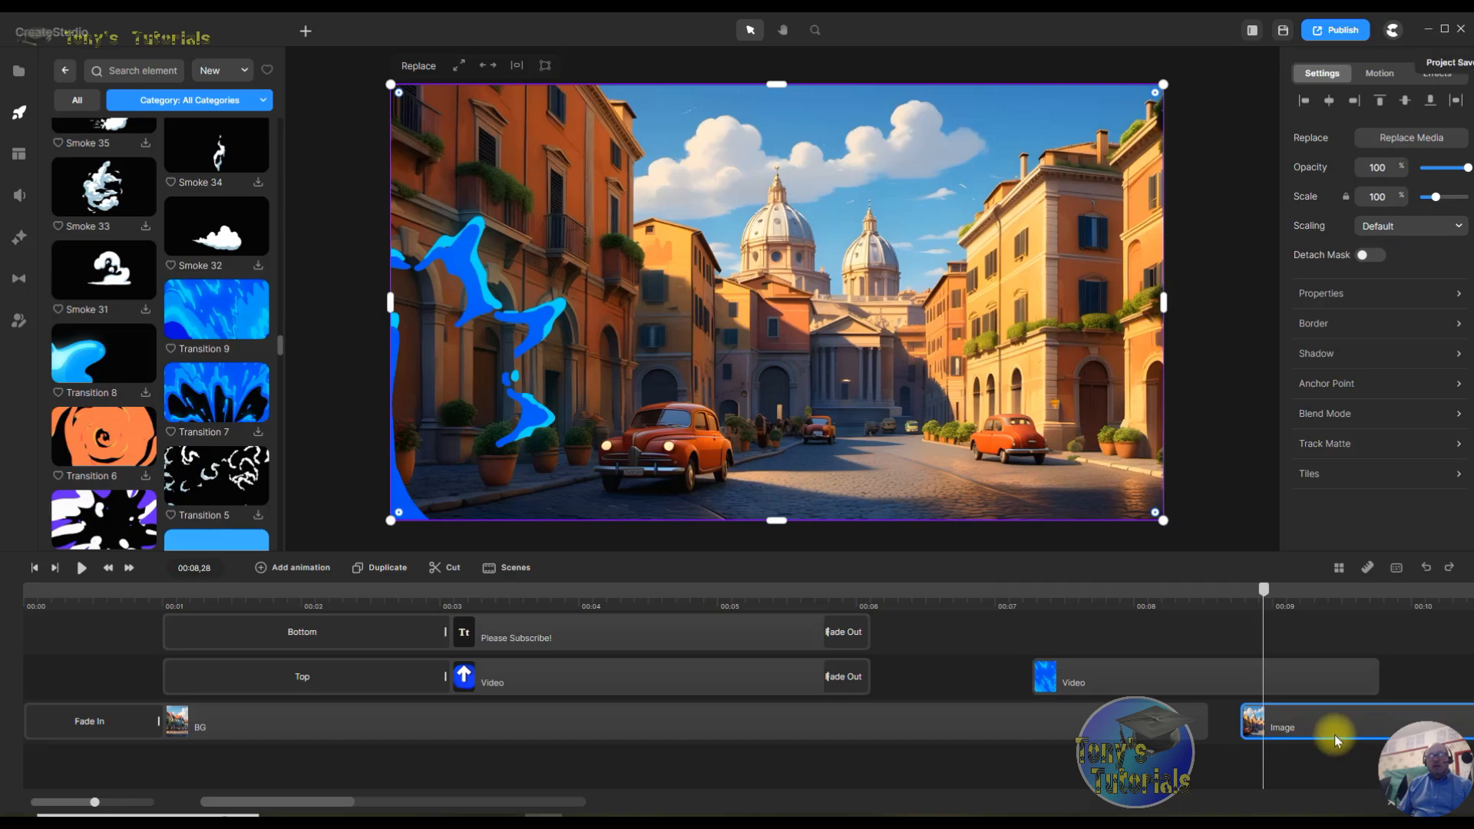
- Move the Roma image clip earlier so it starts directly at the end of BG, and play the video from the beginning
drag(1335, 735, 1312, 729)
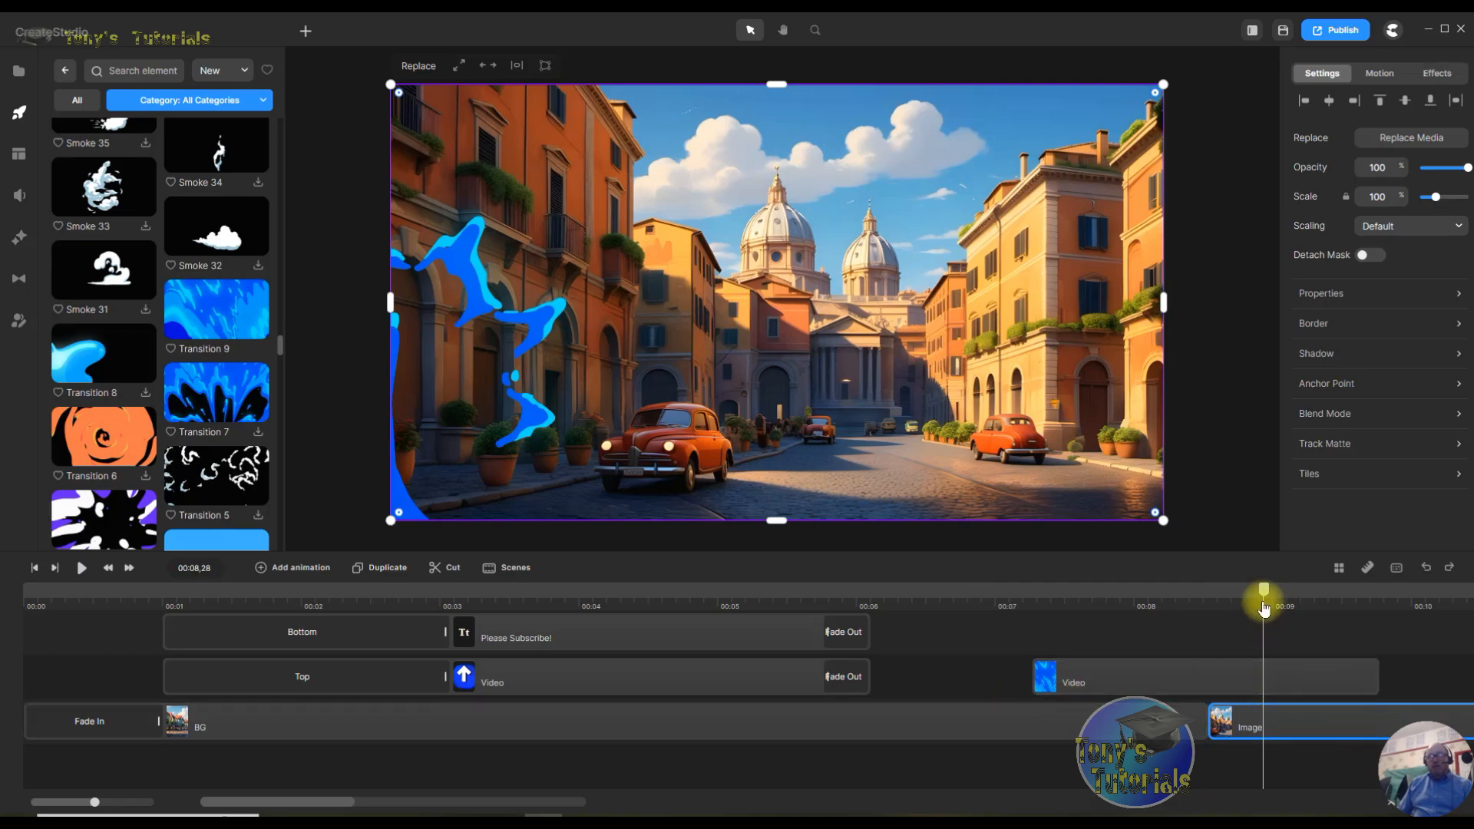
drag(1180, 582, 4, 595)
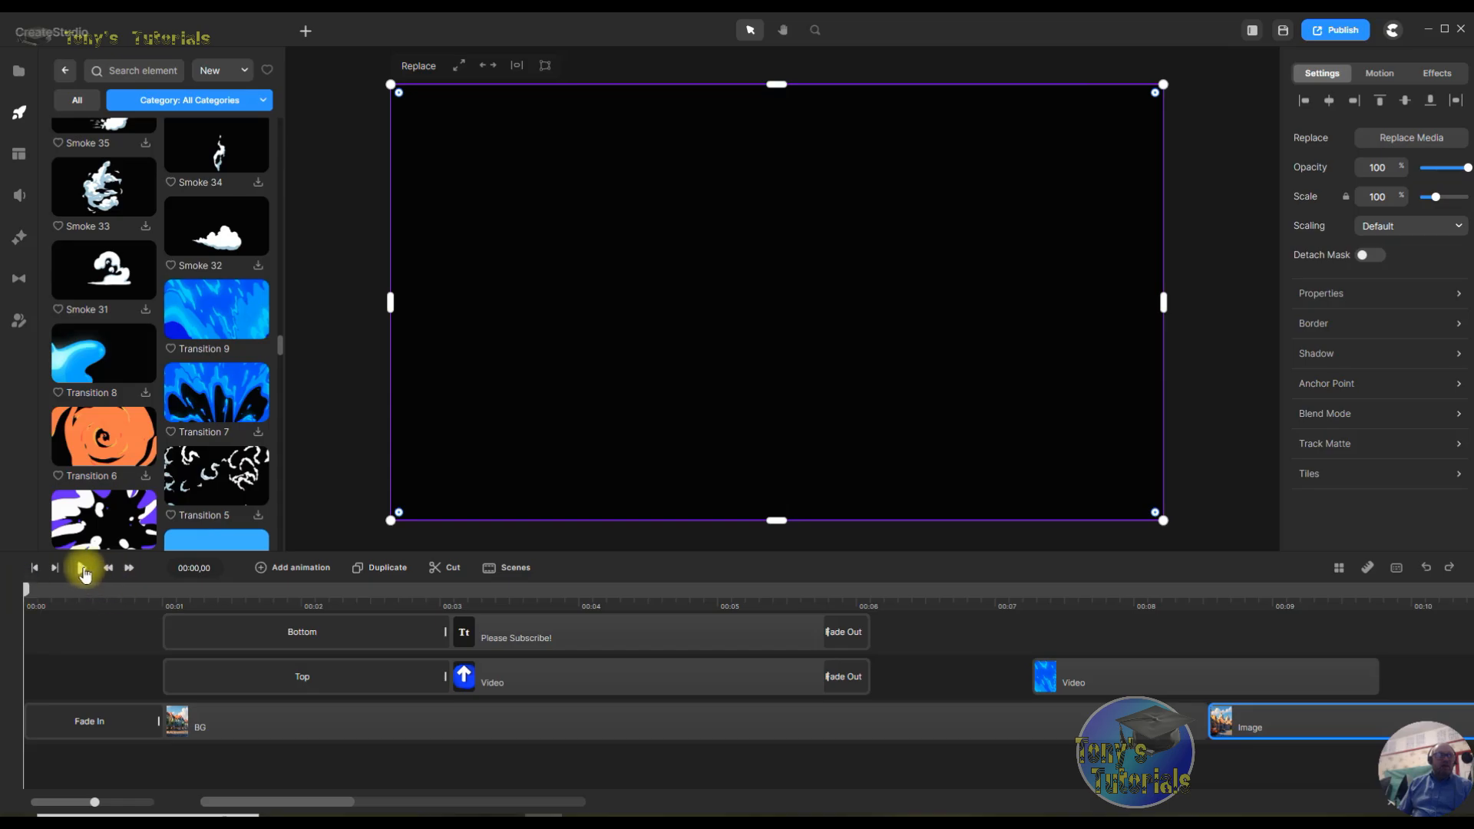
click(82, 568)
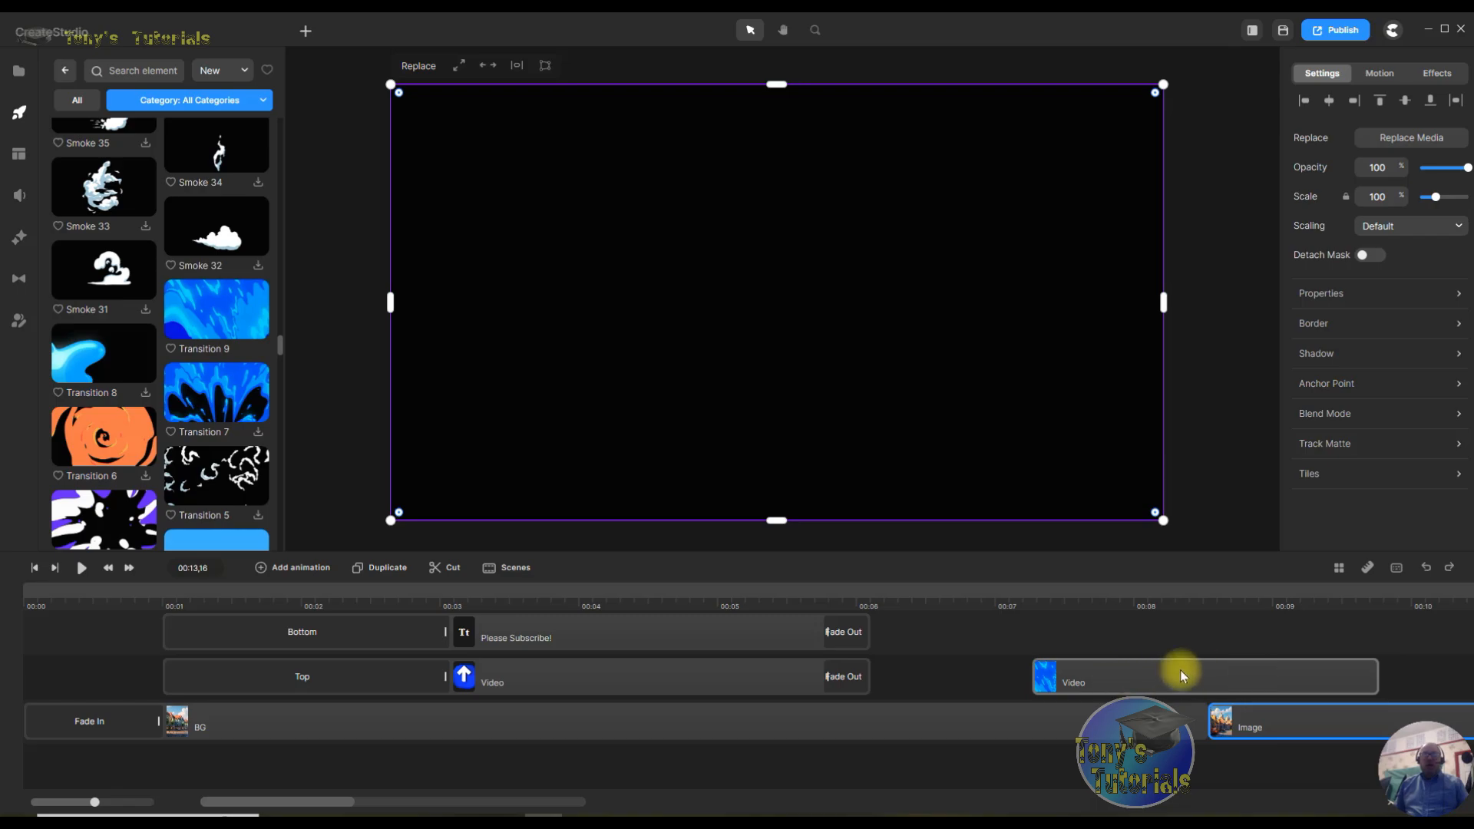
- Remove the Transition 9 clip from the track above the backgrounds
drag(1186, 670, 1359, 662)
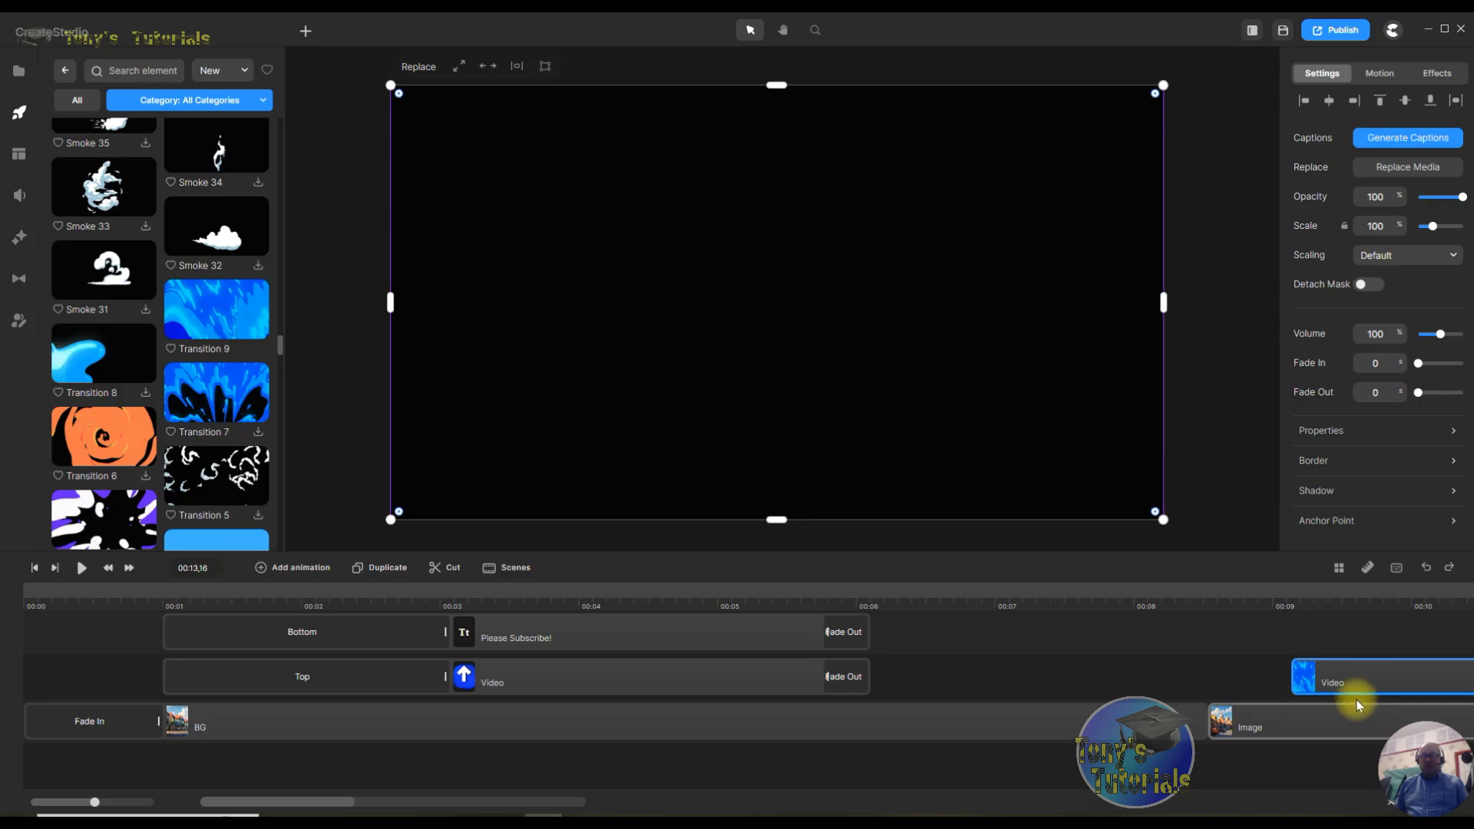
right_click(1335, 670)
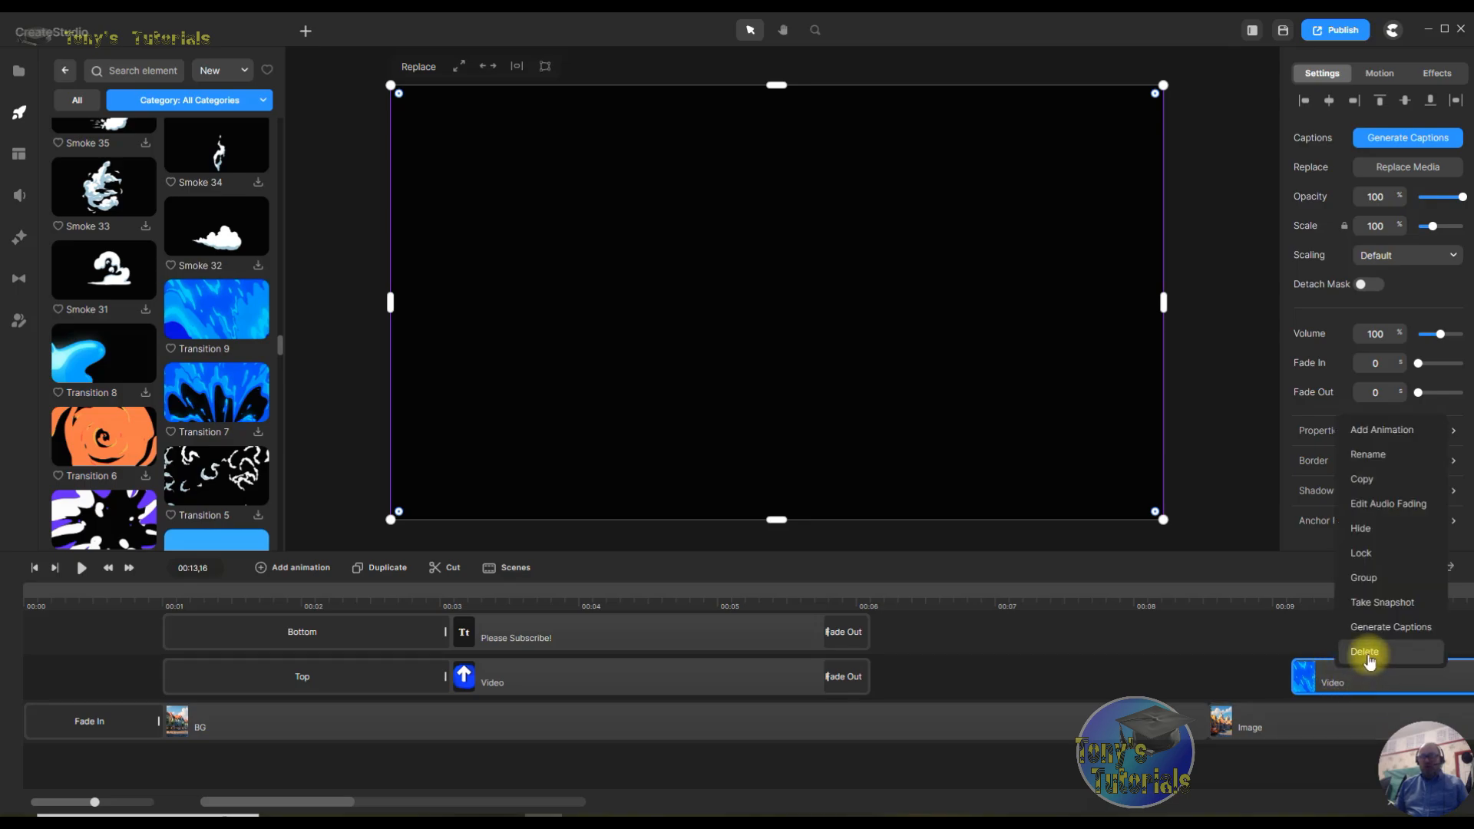
click(1368, 655)
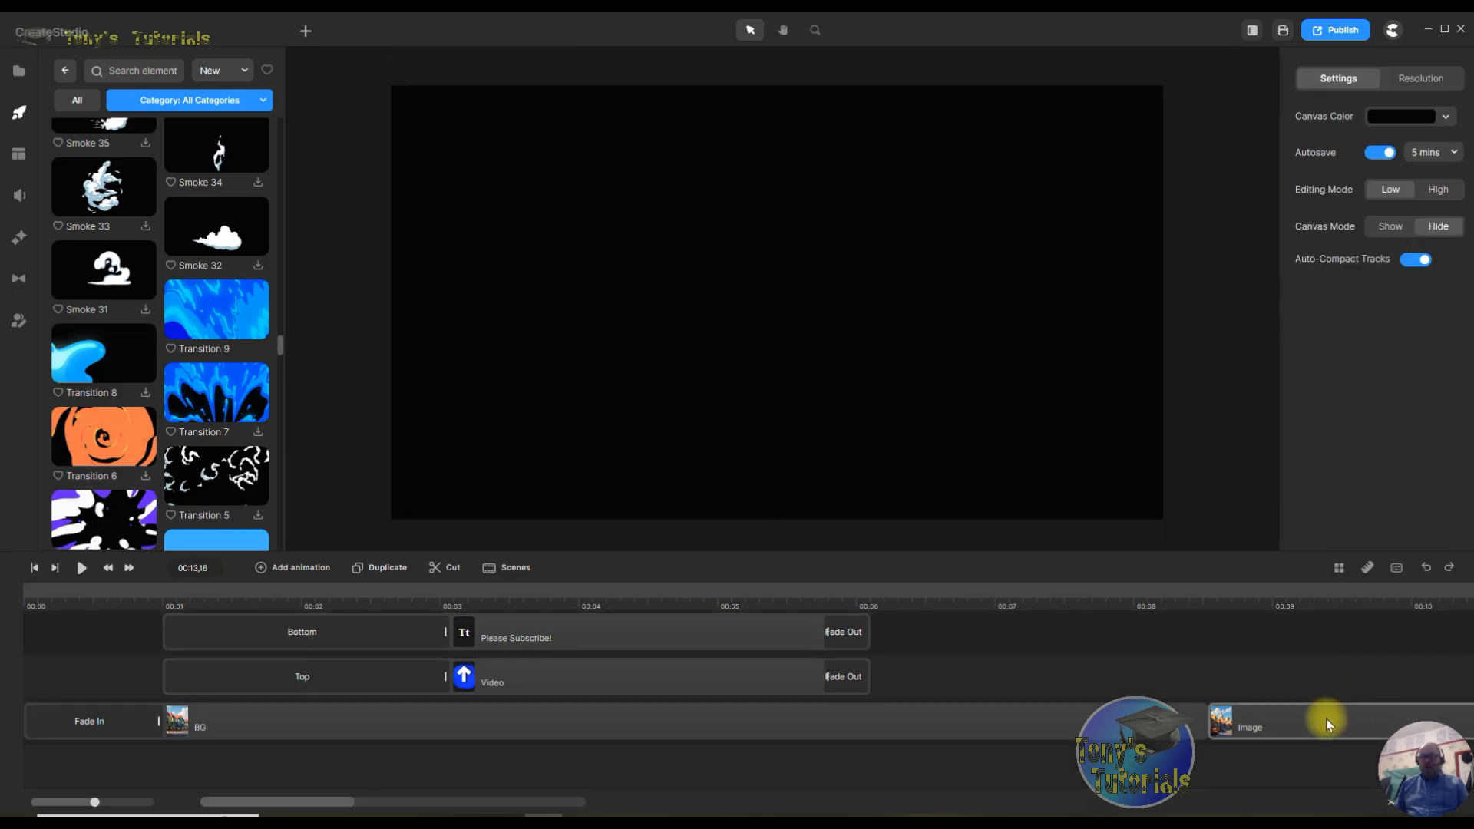
- Overlap the Roma image clip with the end of BG on the track above and apply the Melt Through transition to the overlap
drag(1326, 722, 1224, 667)
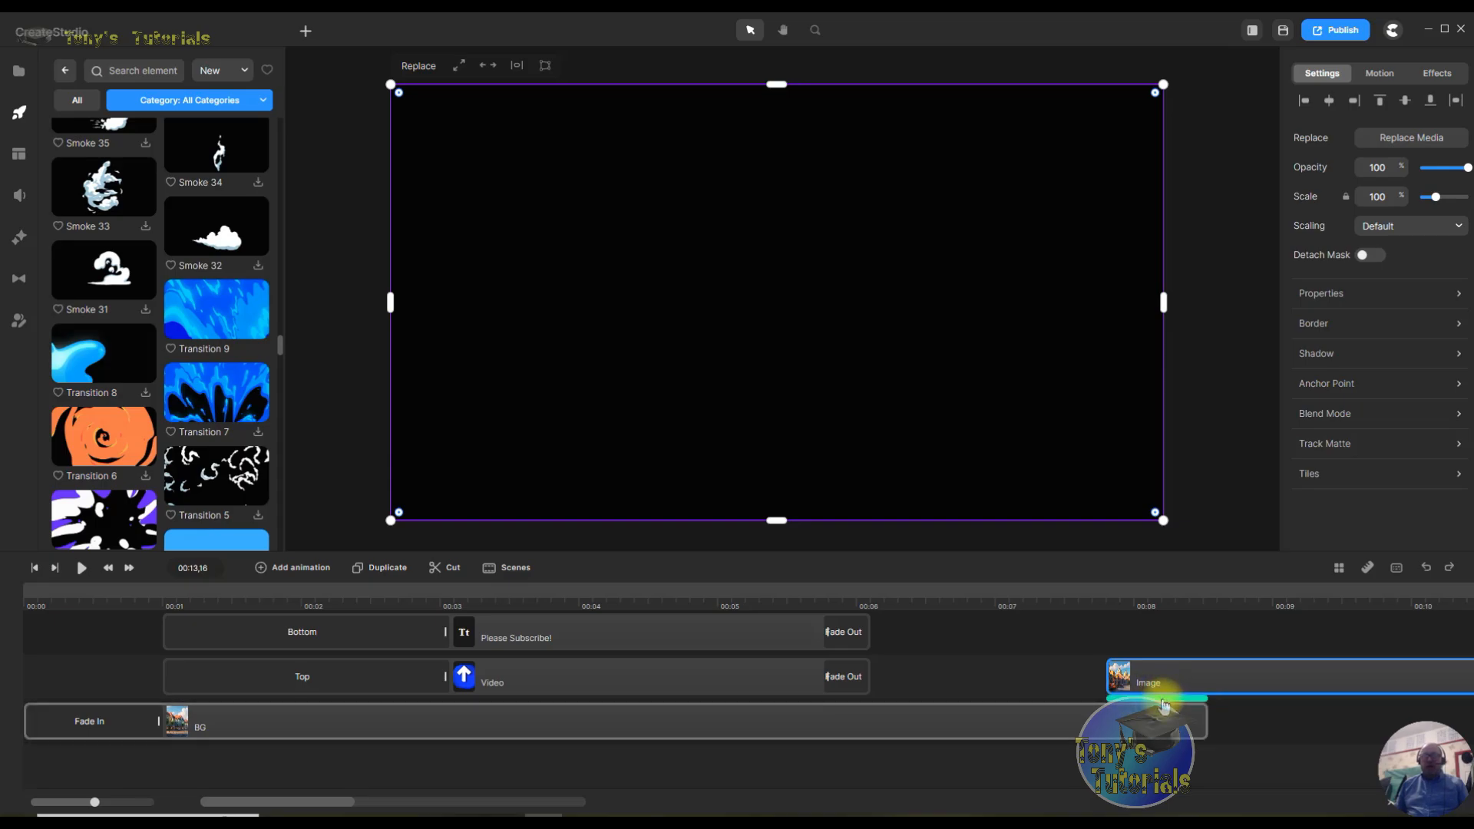
click(1164, 699)
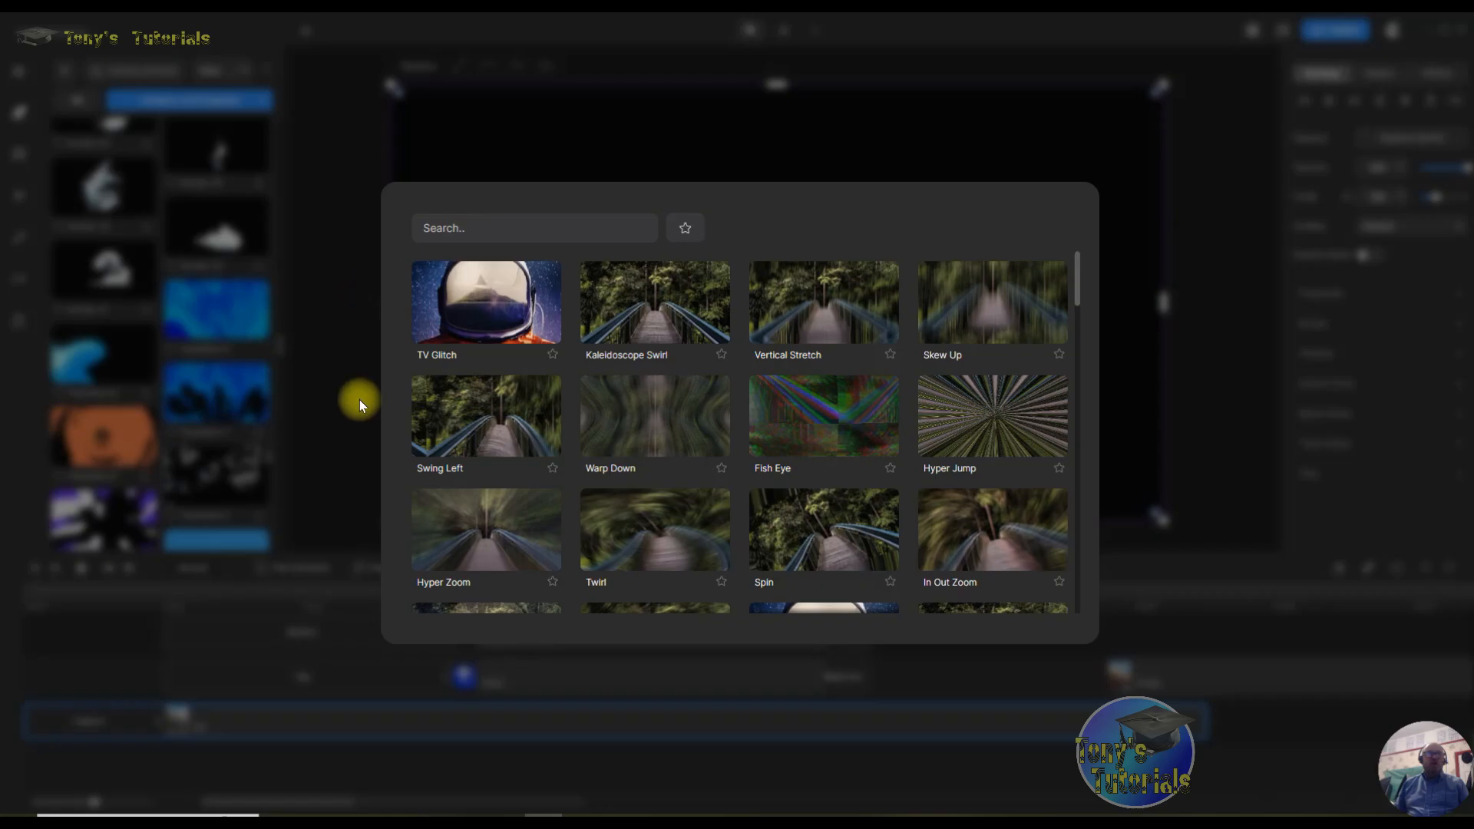
scroll(708, 523, down, 6)
scroll(757, 506, down, 8)
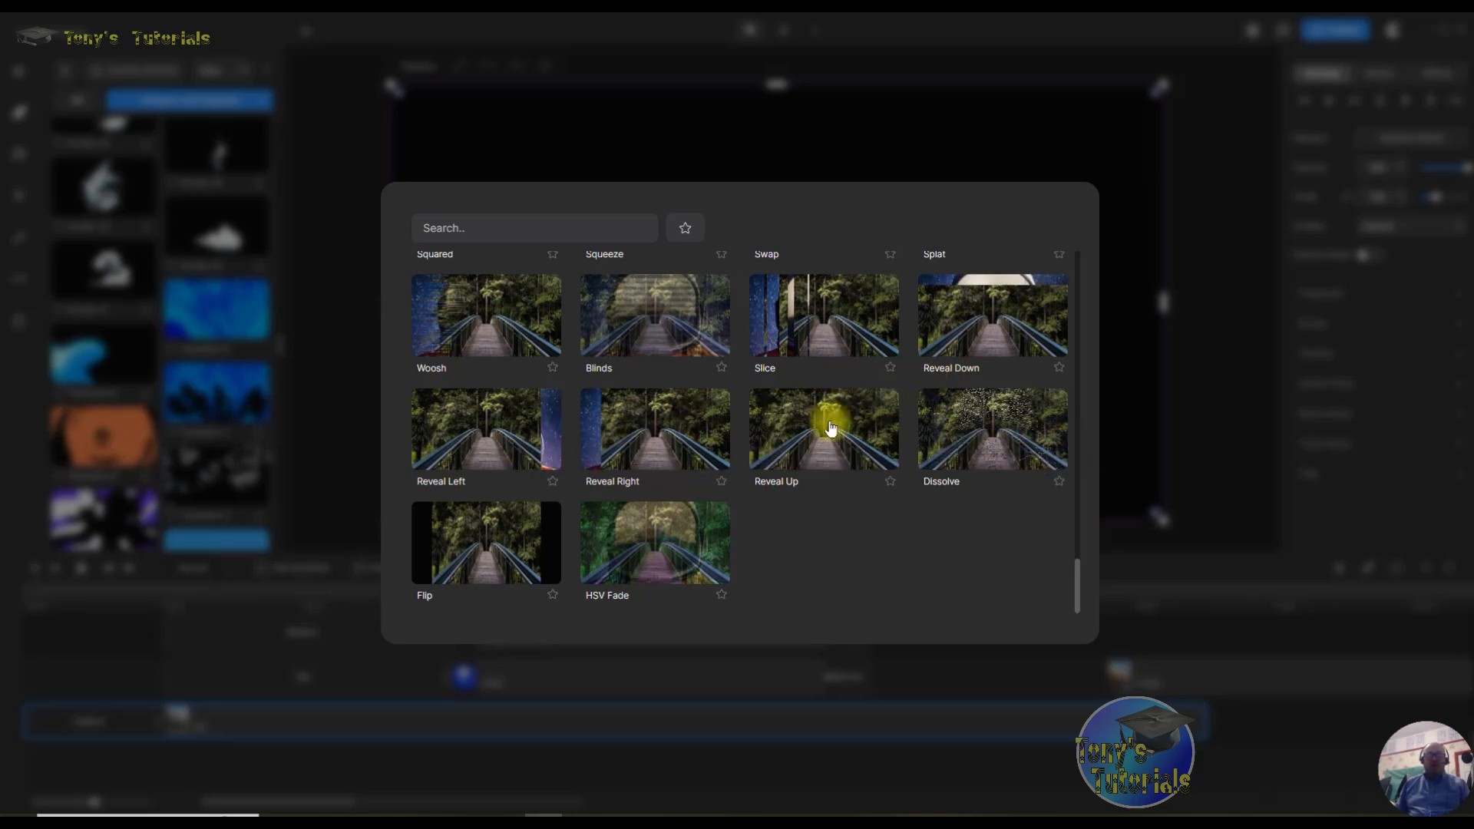
scroll(592, 461, up, 5)
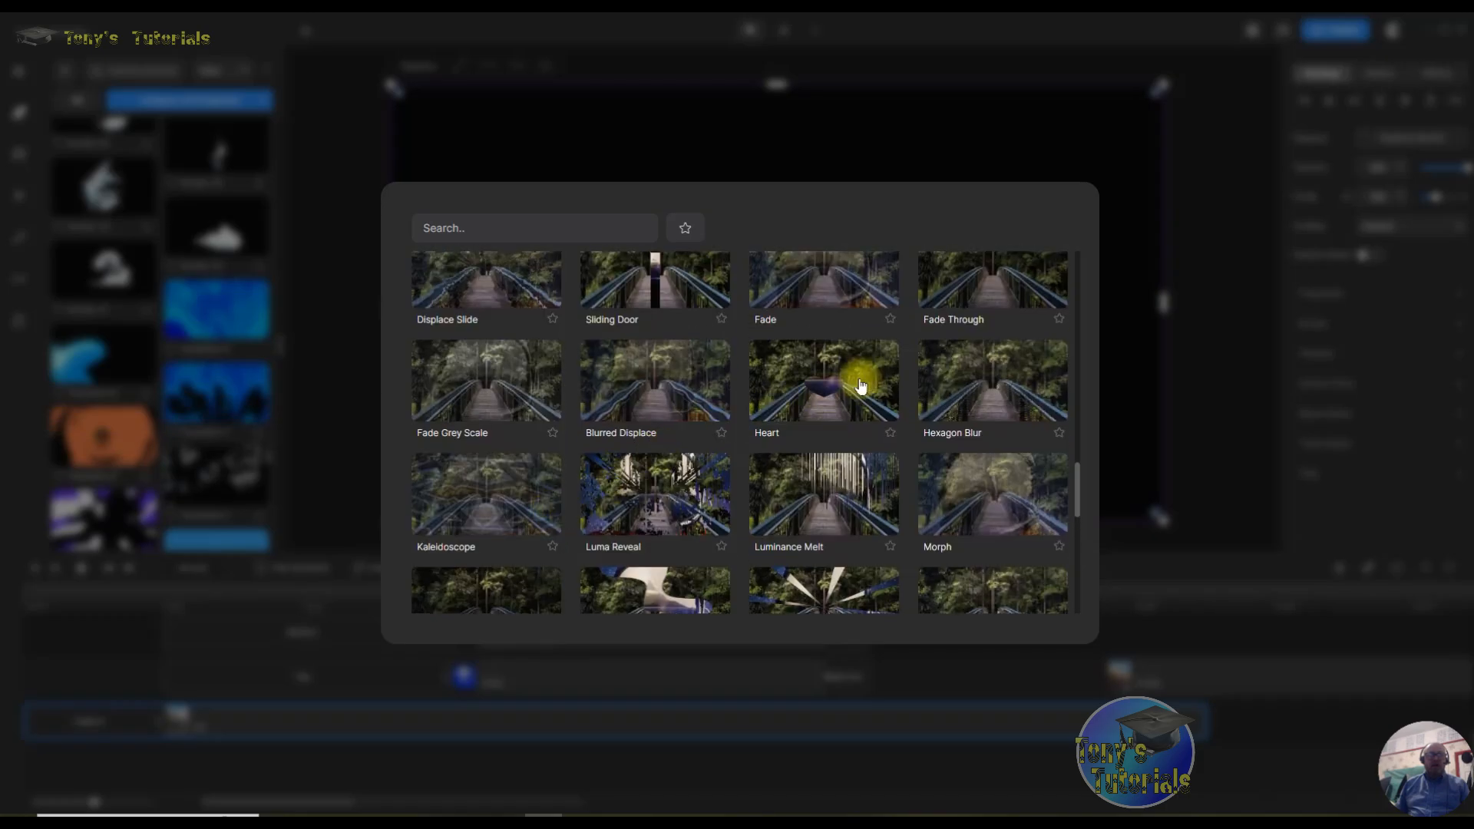
scroll(833, 450, down, 4)
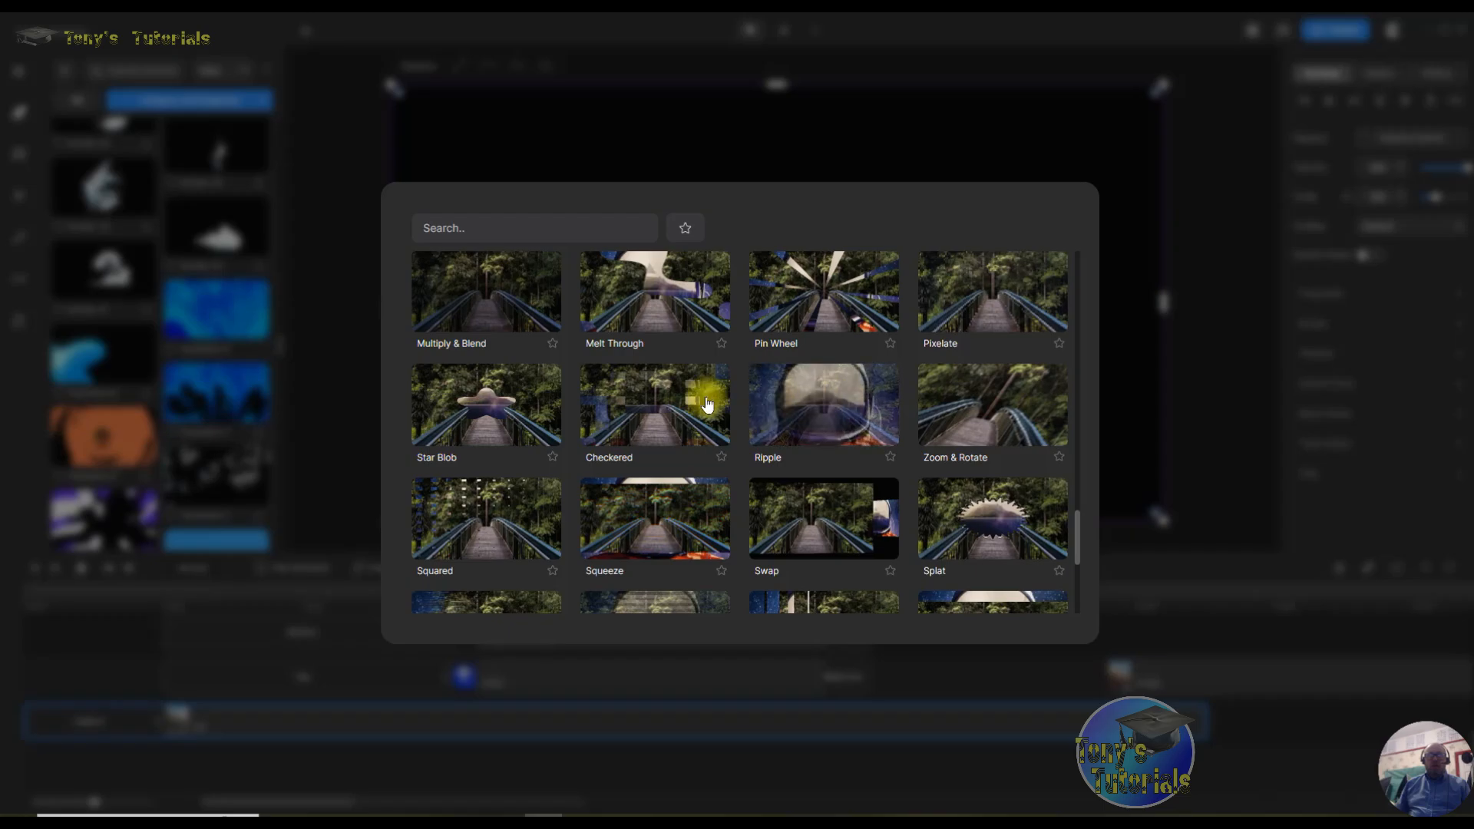
click(639, 310)
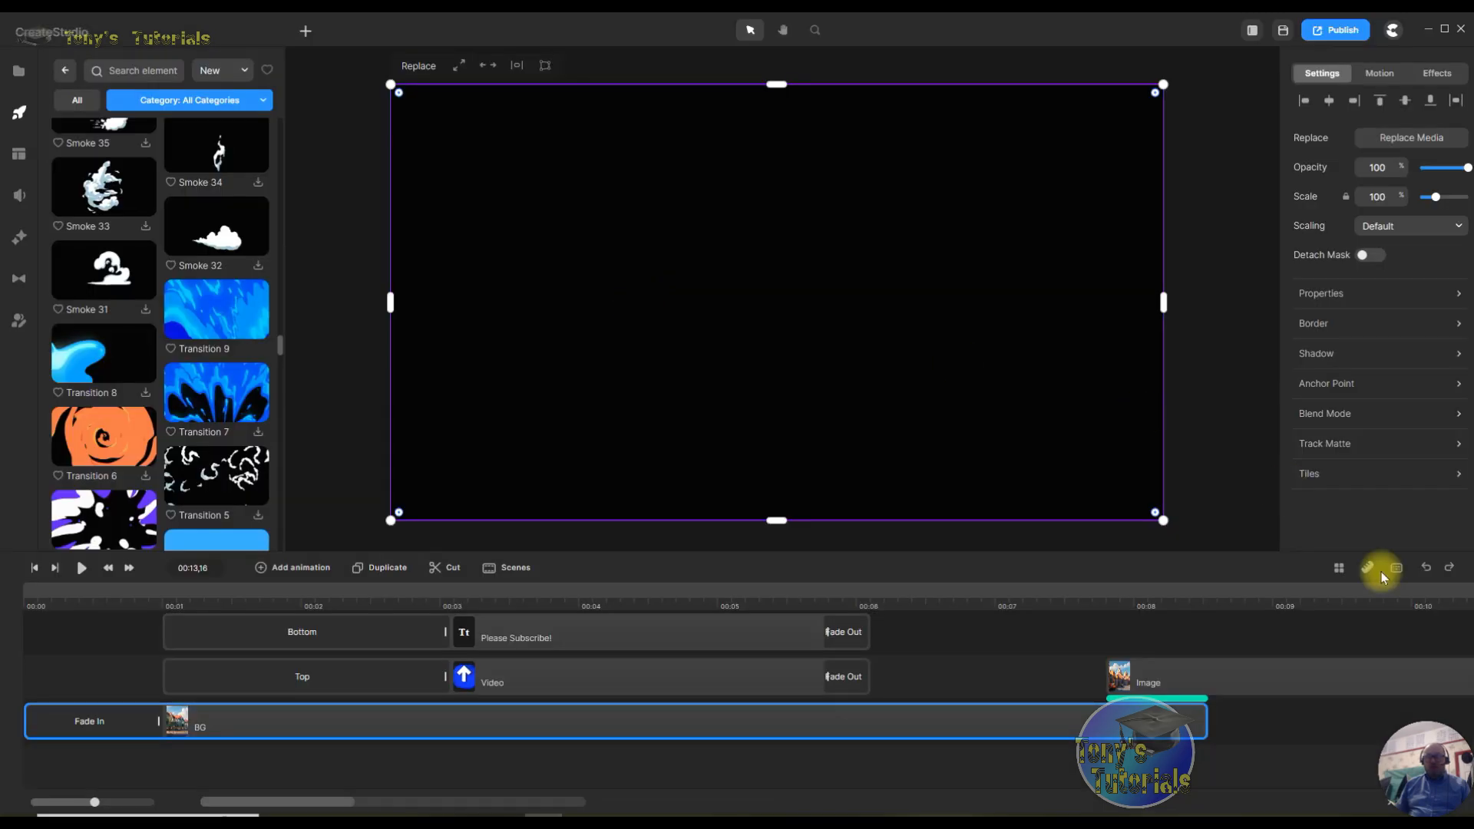
- Preview the Melt Through transition from about 00:07,18, and delete it, returning the Roma image clip to the end of BG
click(1076, 609)
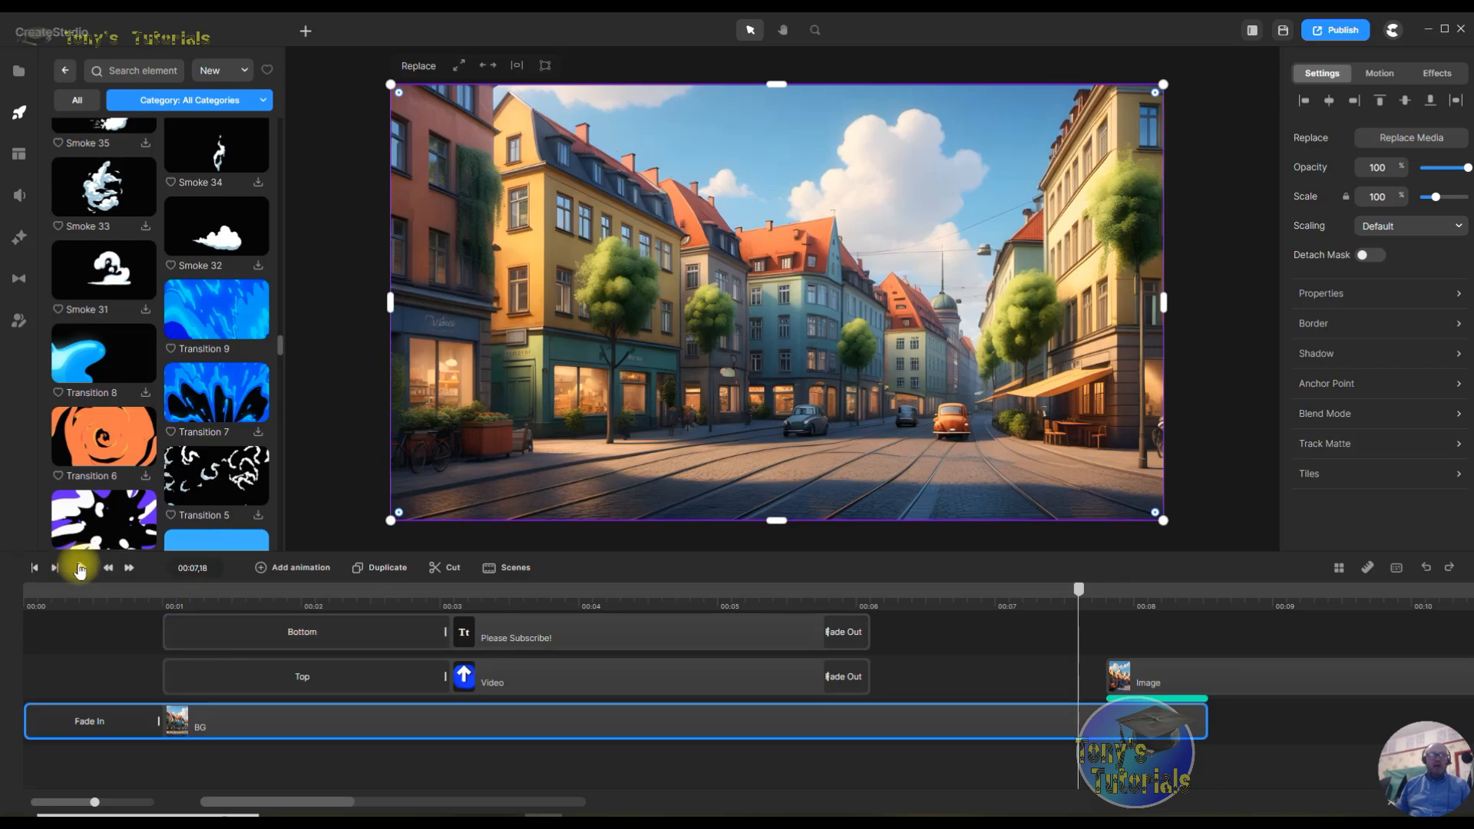
click(82, 568)
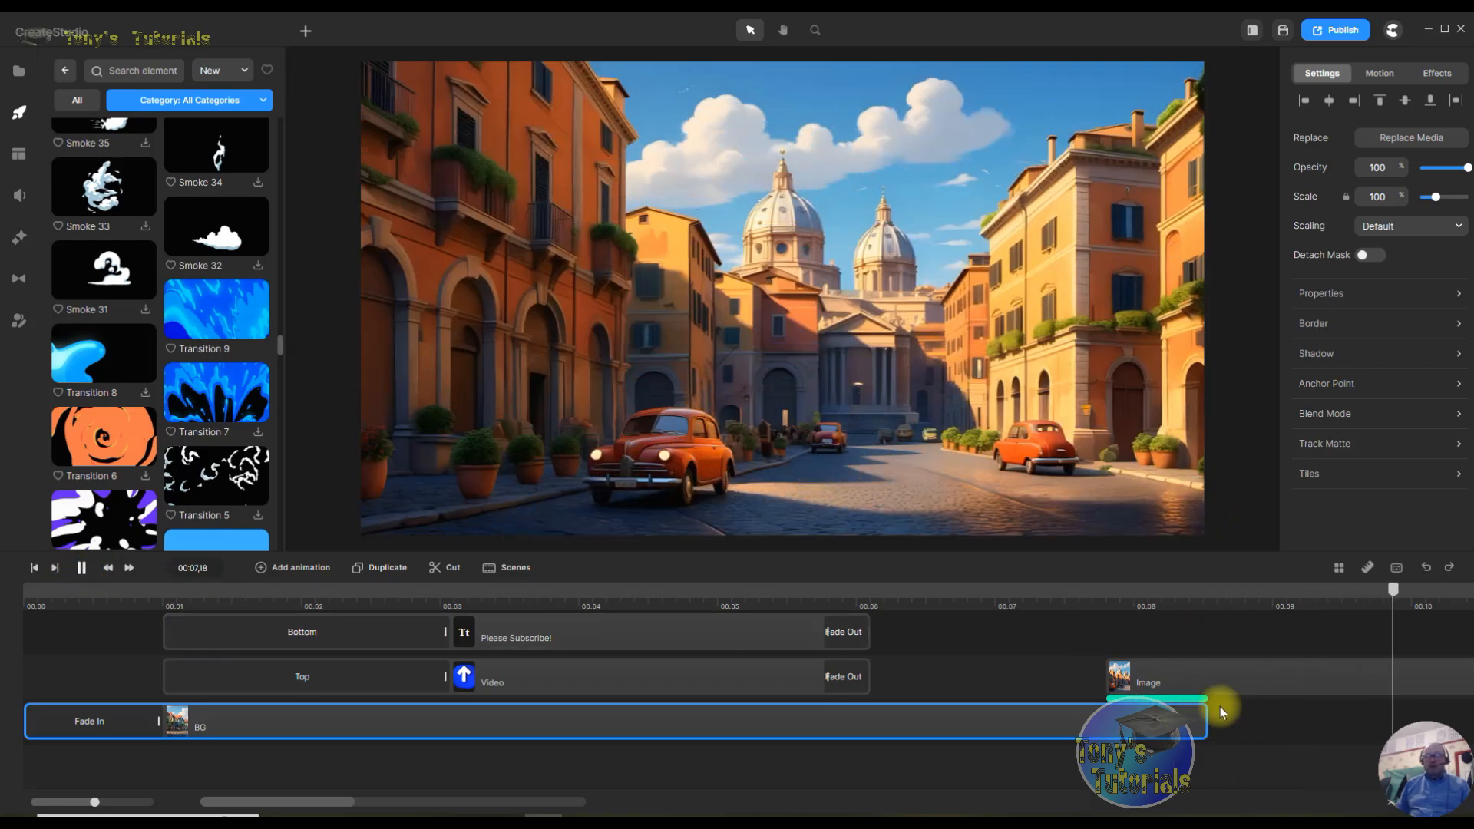
click(83, 570)
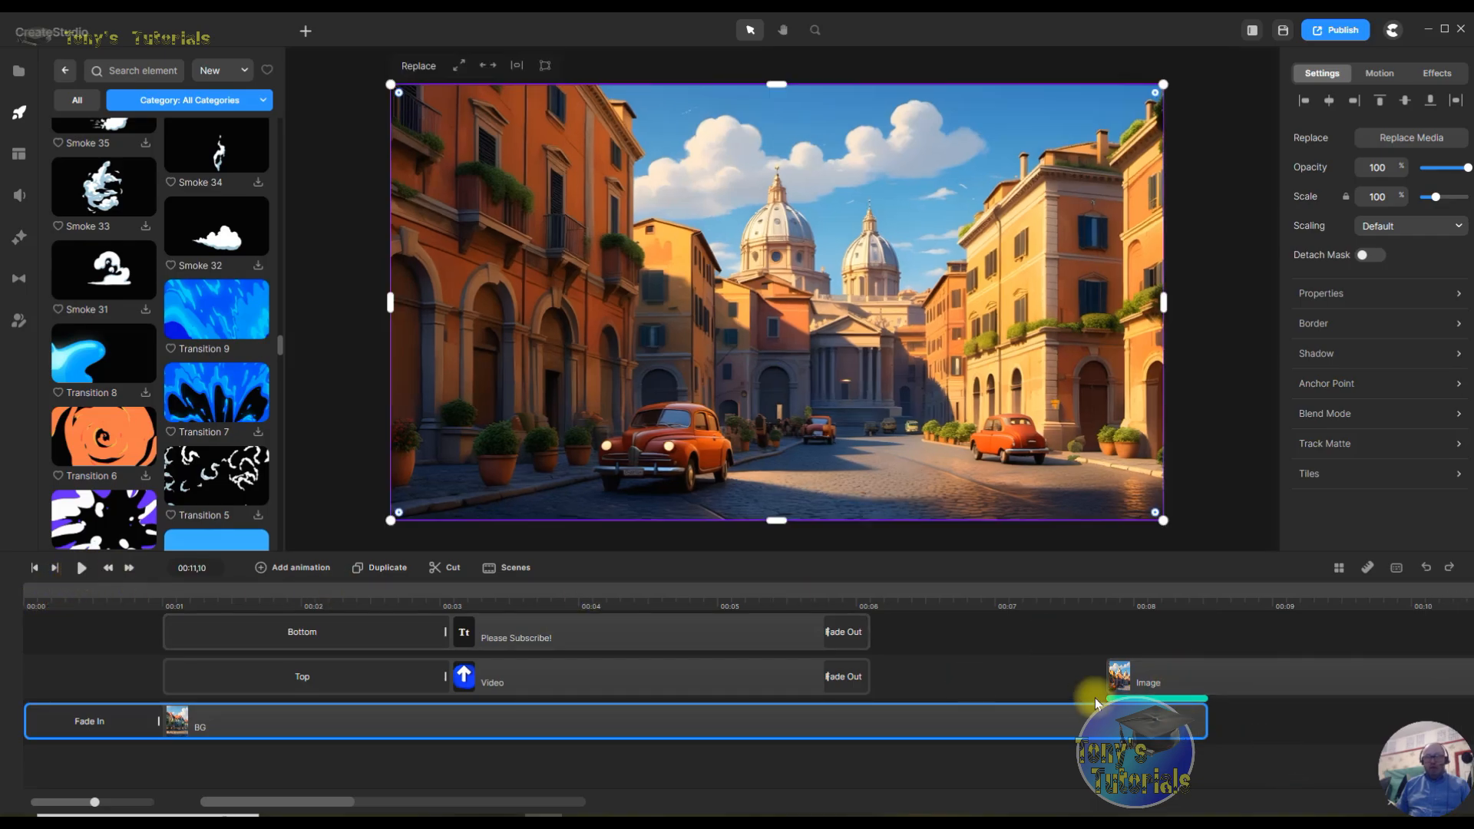
mouse_move(1169, 700)
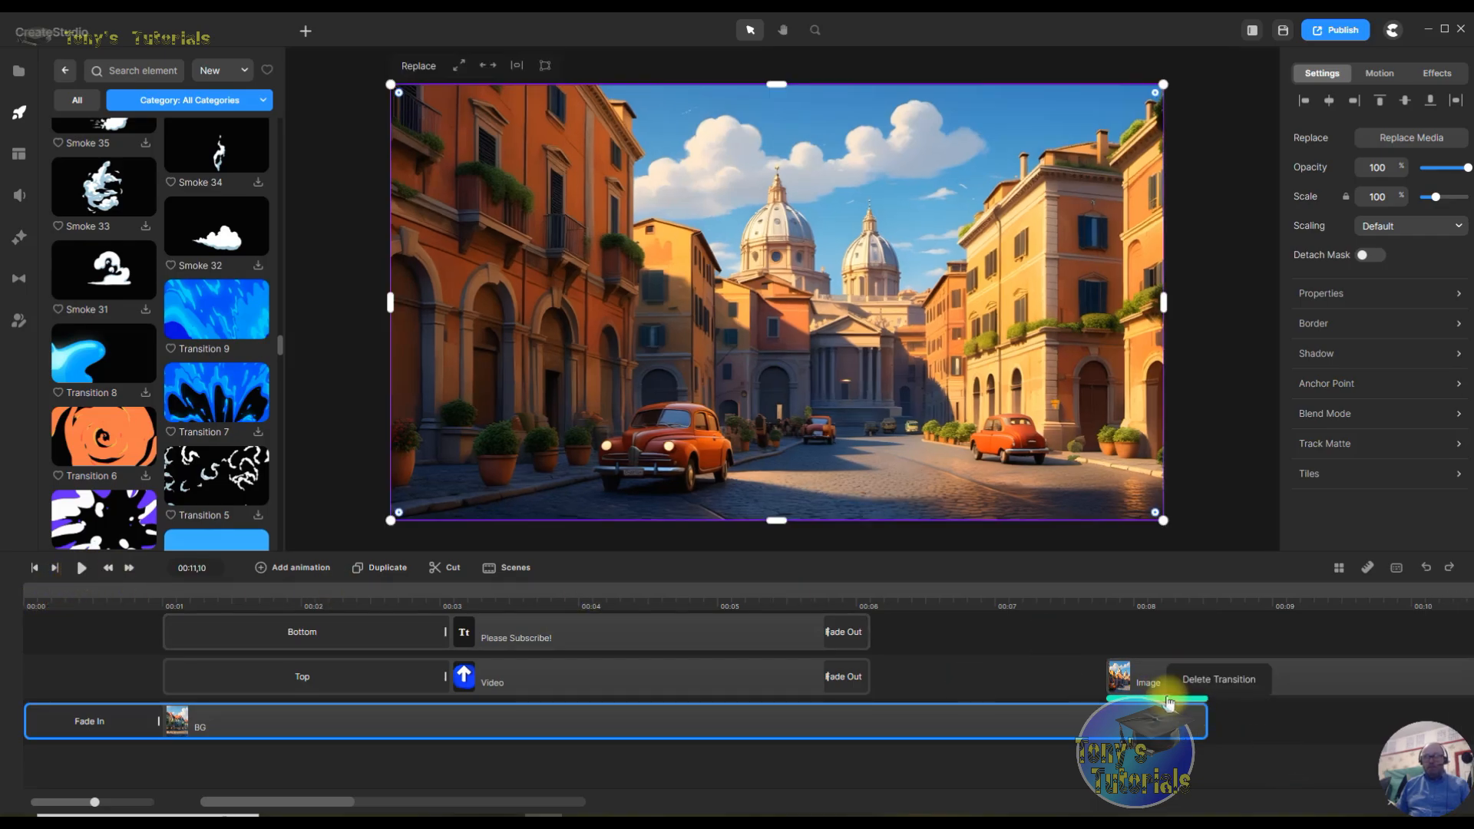
click(1206, 686)
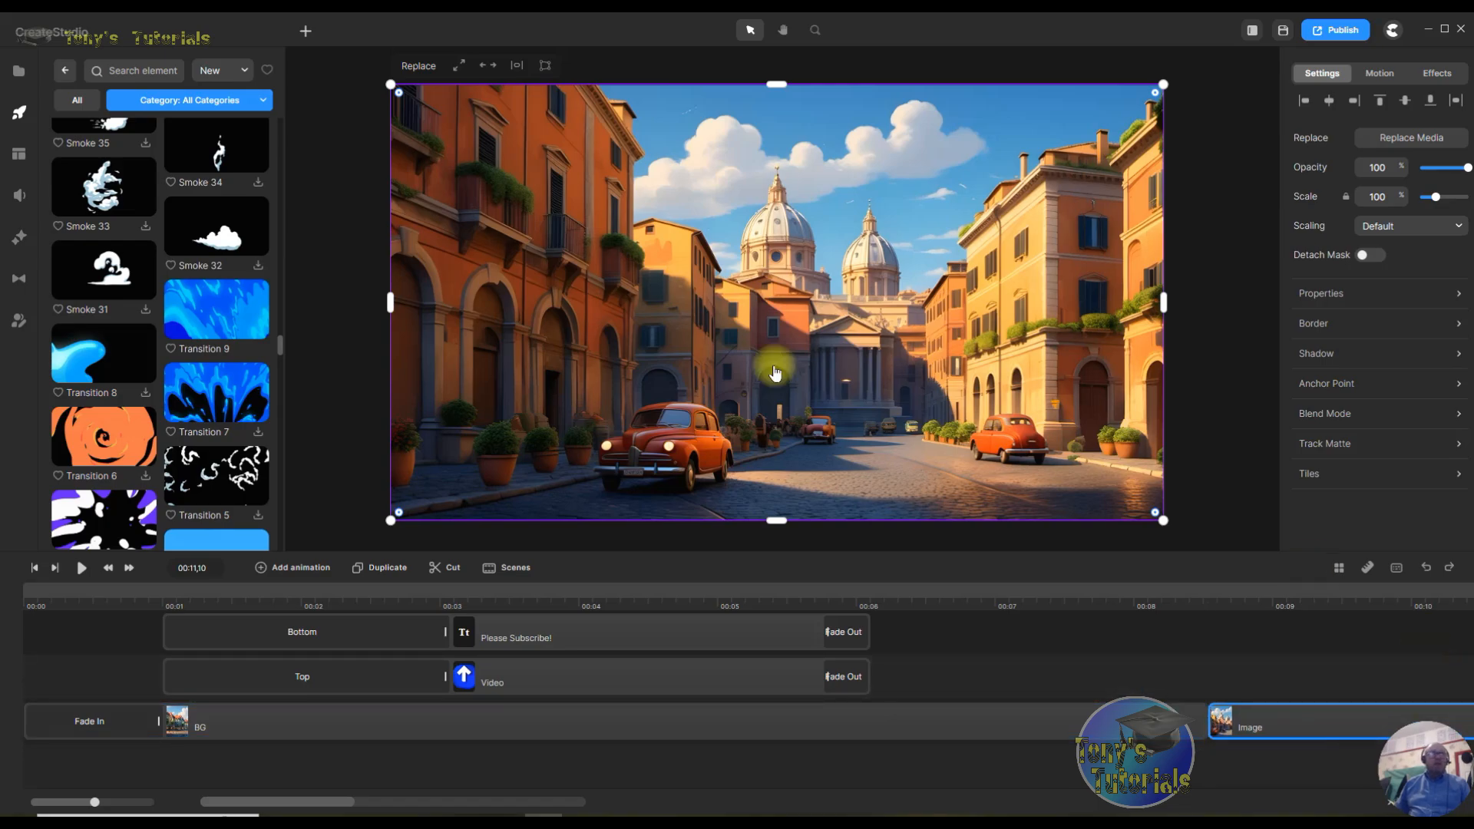
- Add the Transition 22 effect on the track above the backgrounds, spanning their junction and starting at about 00:07,00
scroll(199, 455, down, 5)
scroll(200, 454, down, 4)
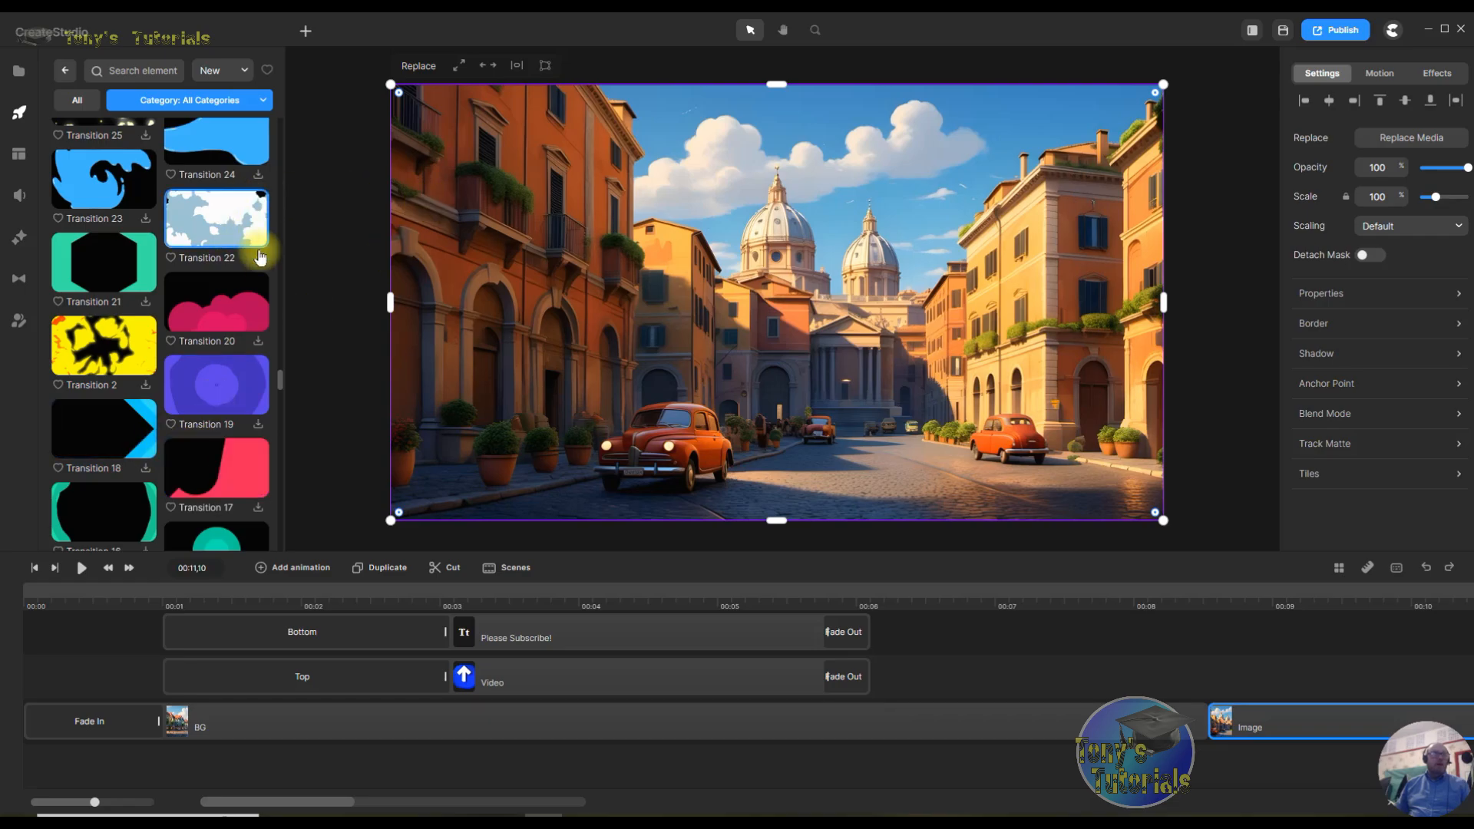
scroll(215, 438, down, 10)
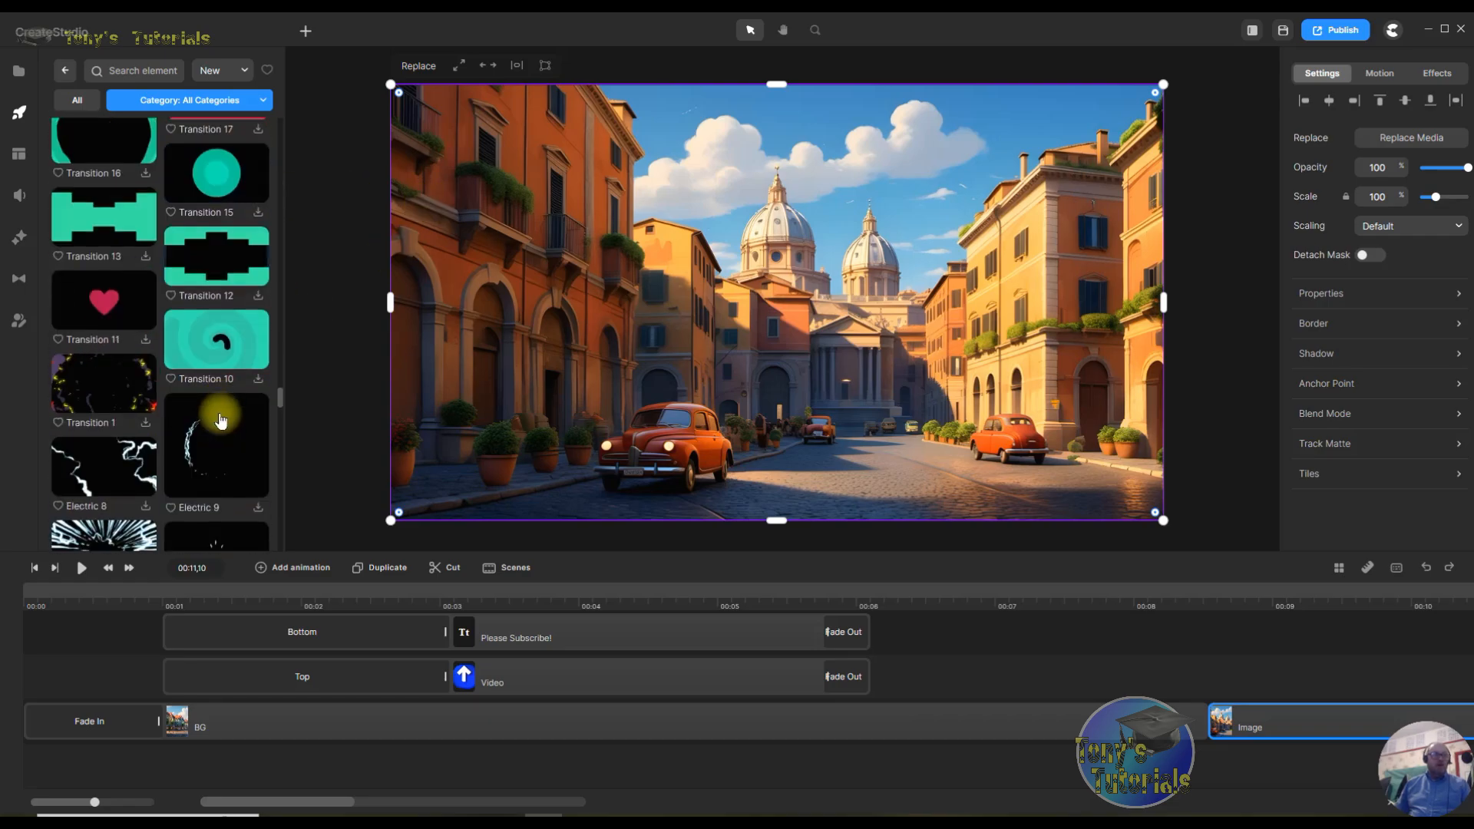
scroll(222, 415, up, 4)
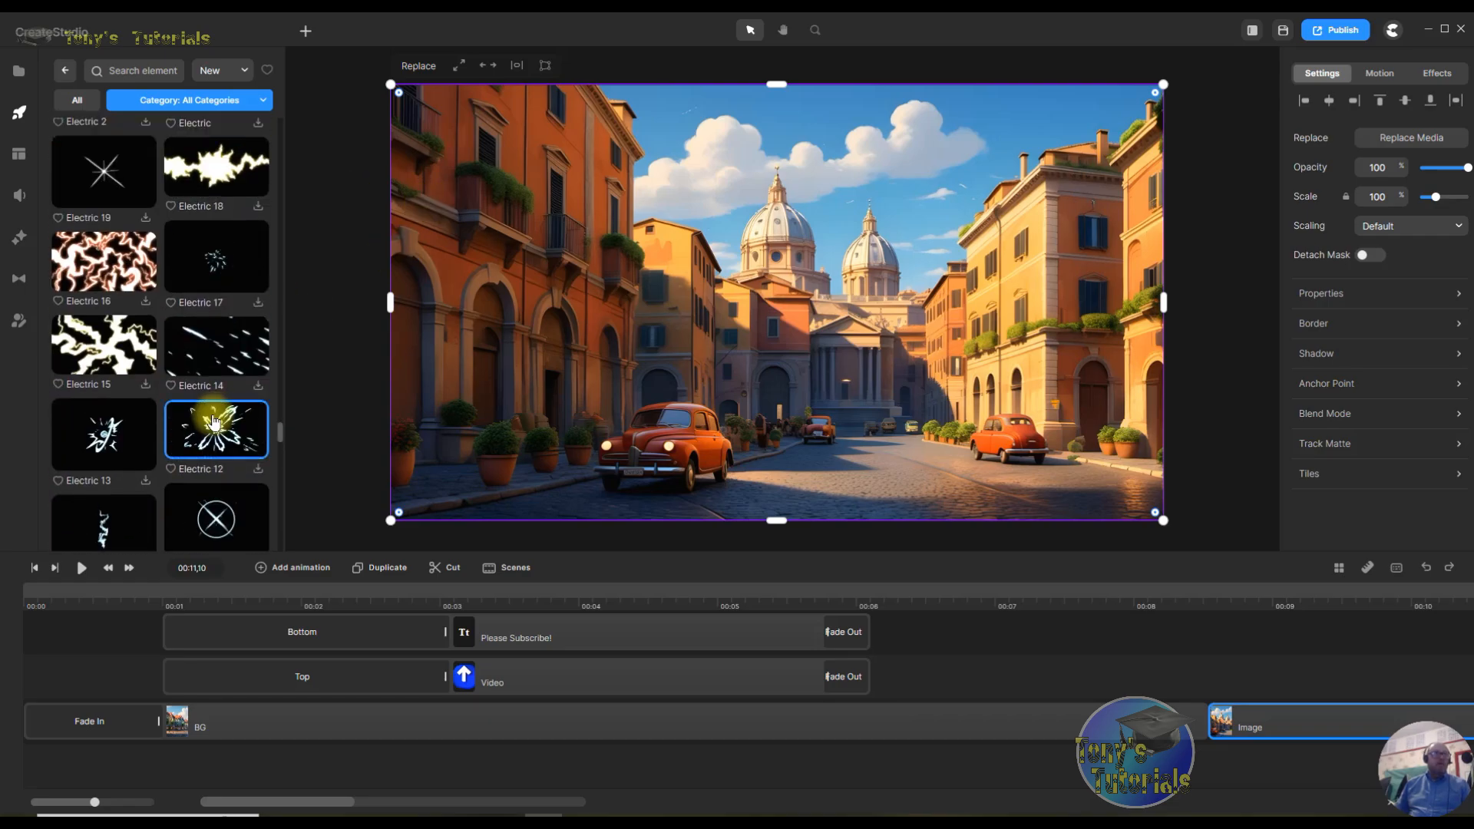
scroll(164, 388, up, 6)
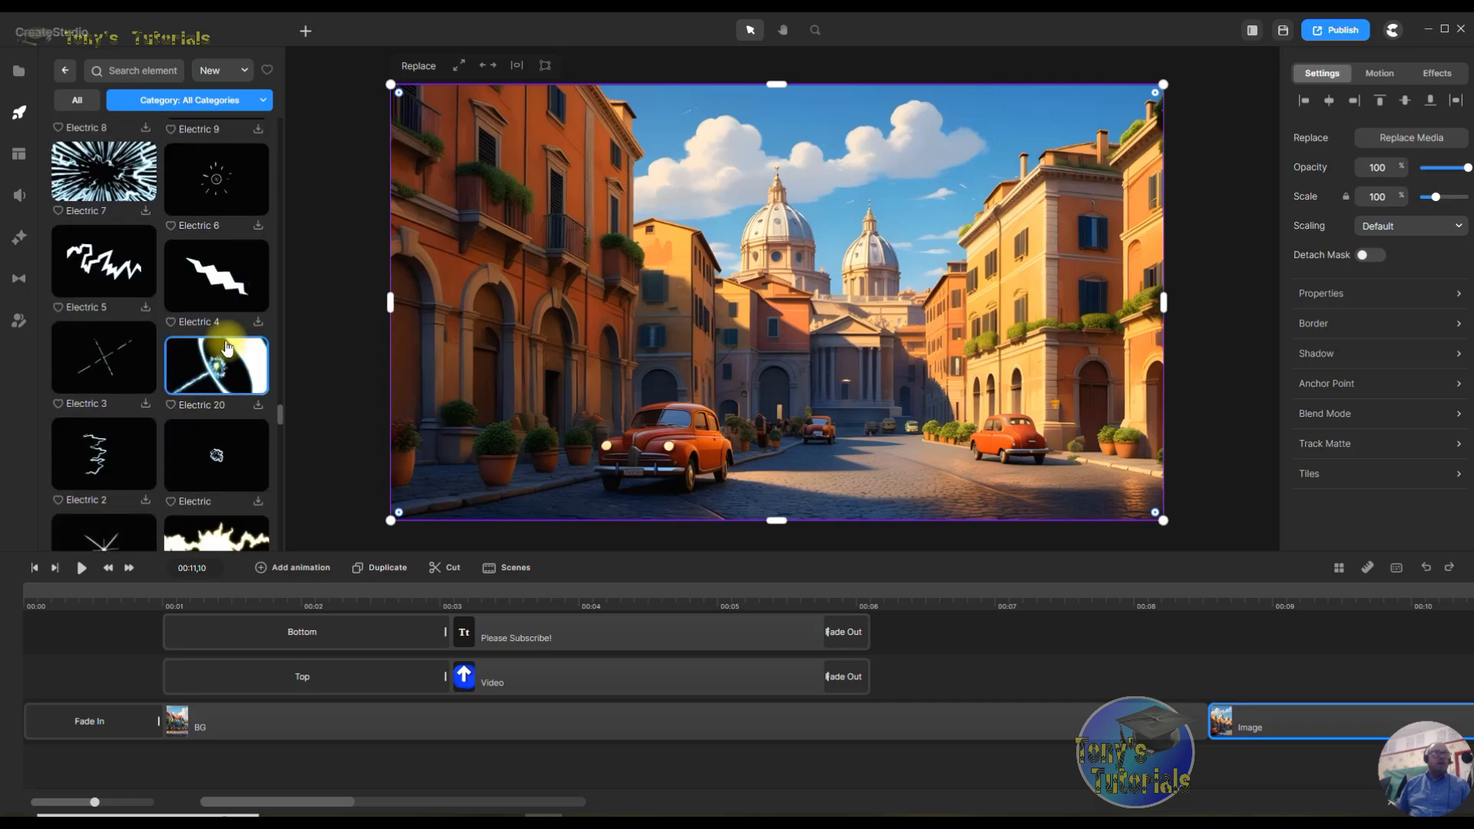
scroll(171, 396, down, 3)
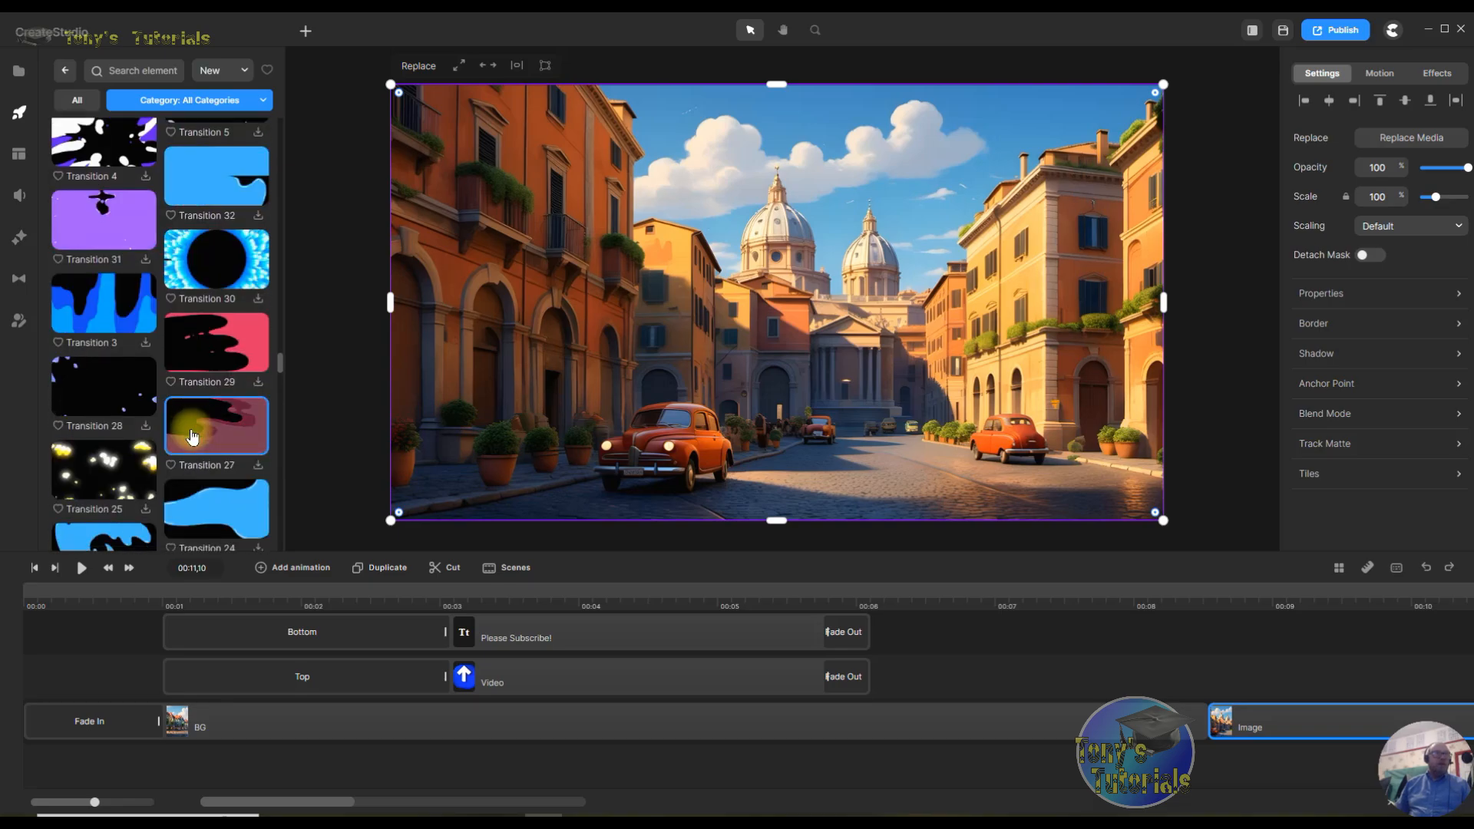
scroll(192, 435, up, 3)
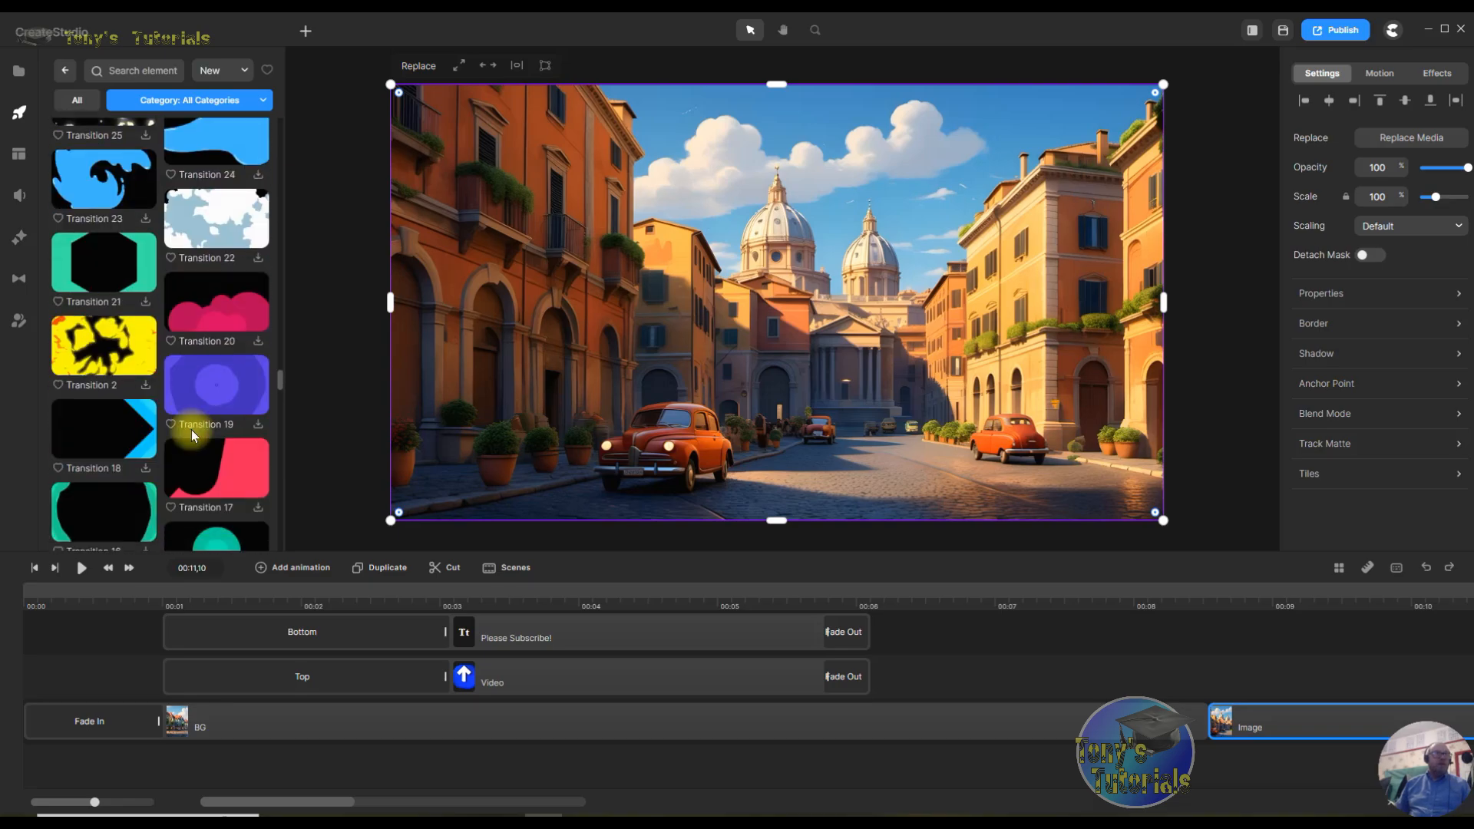
click(258, 261)
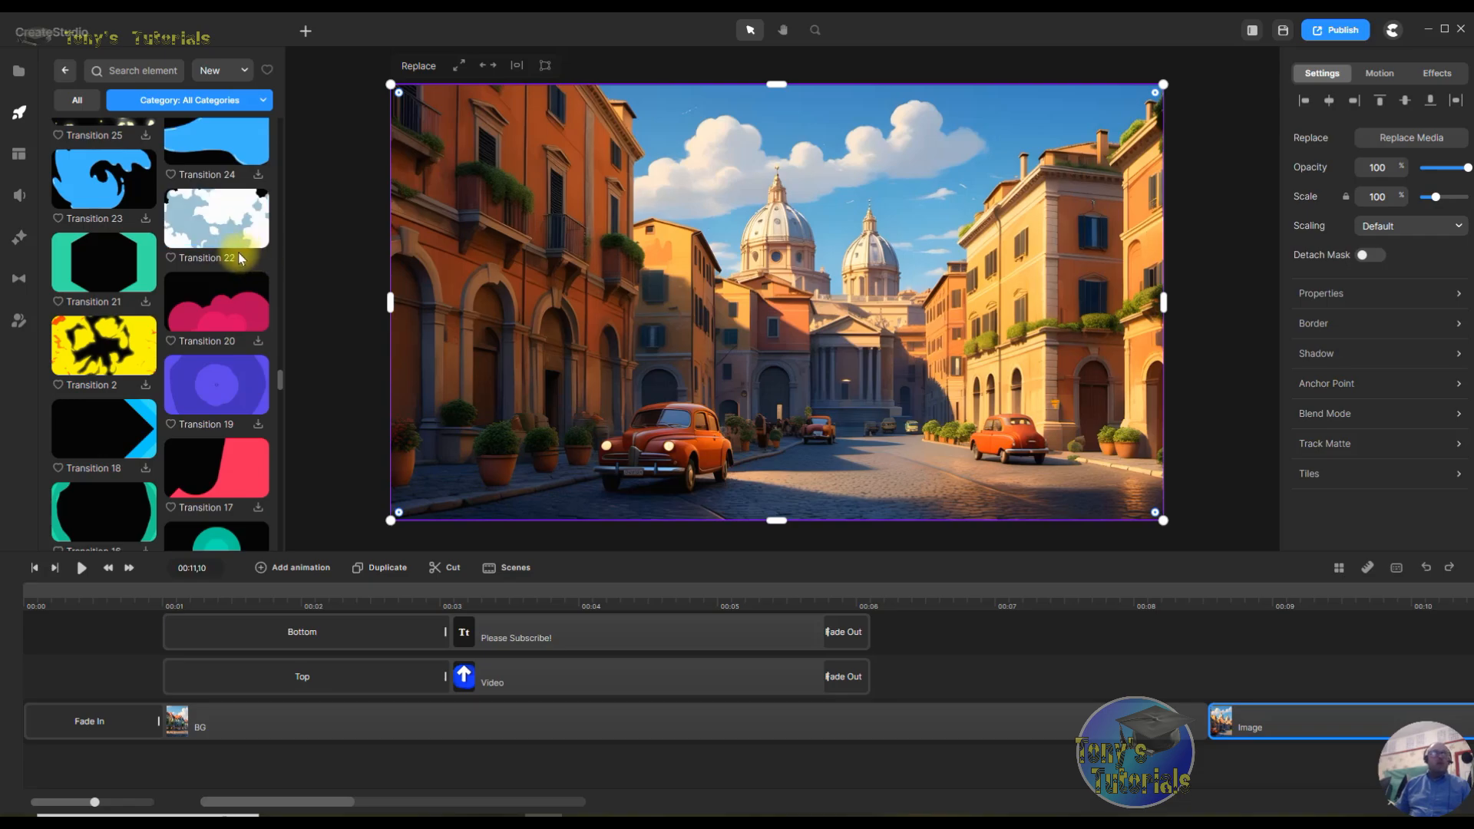
drag(206, 228, 1040, 675)
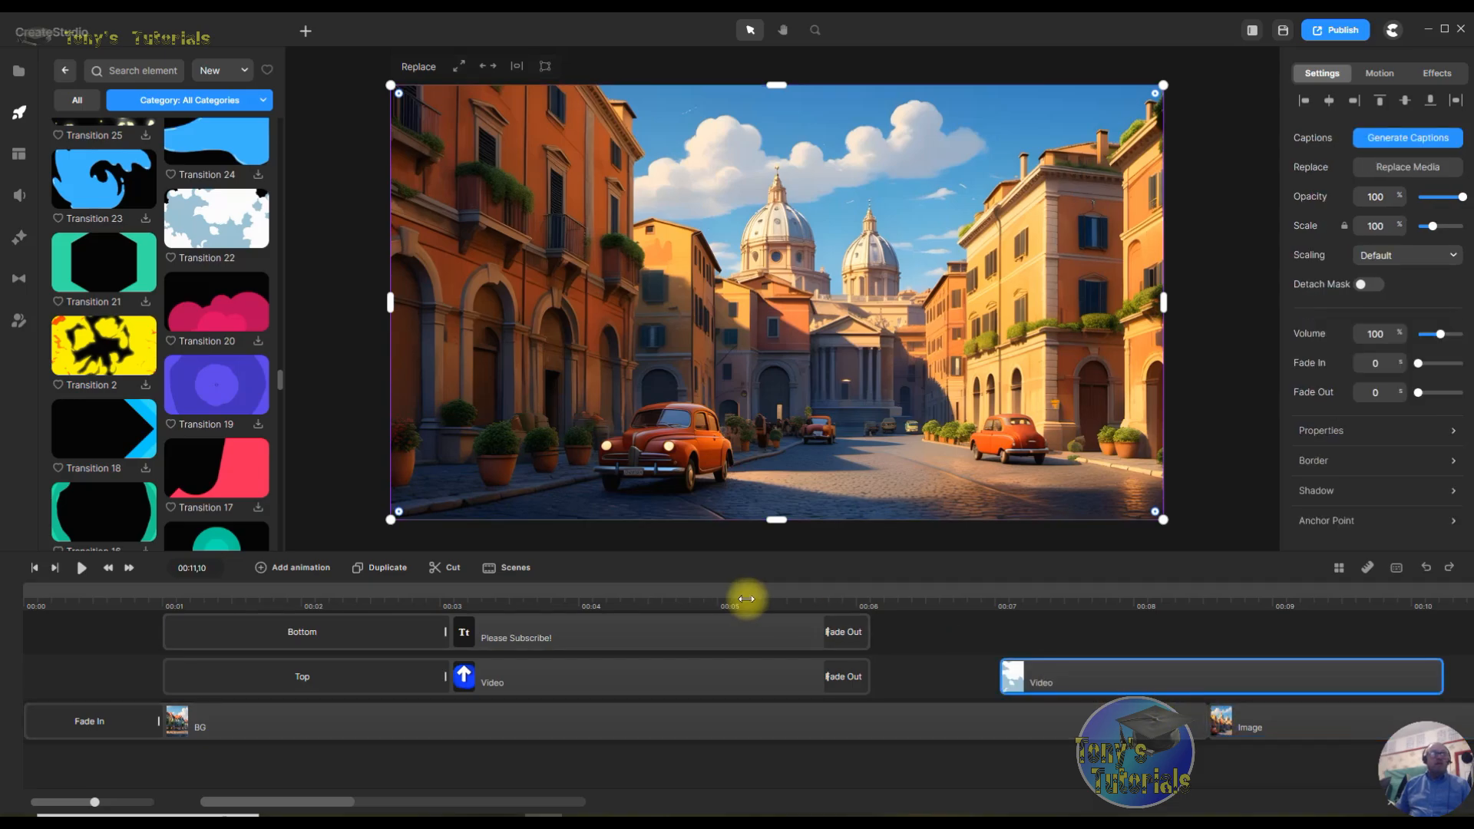
- Play the background change under Transition 22 from just before the clip, and replay the video's opening from the start
click(985, 604)
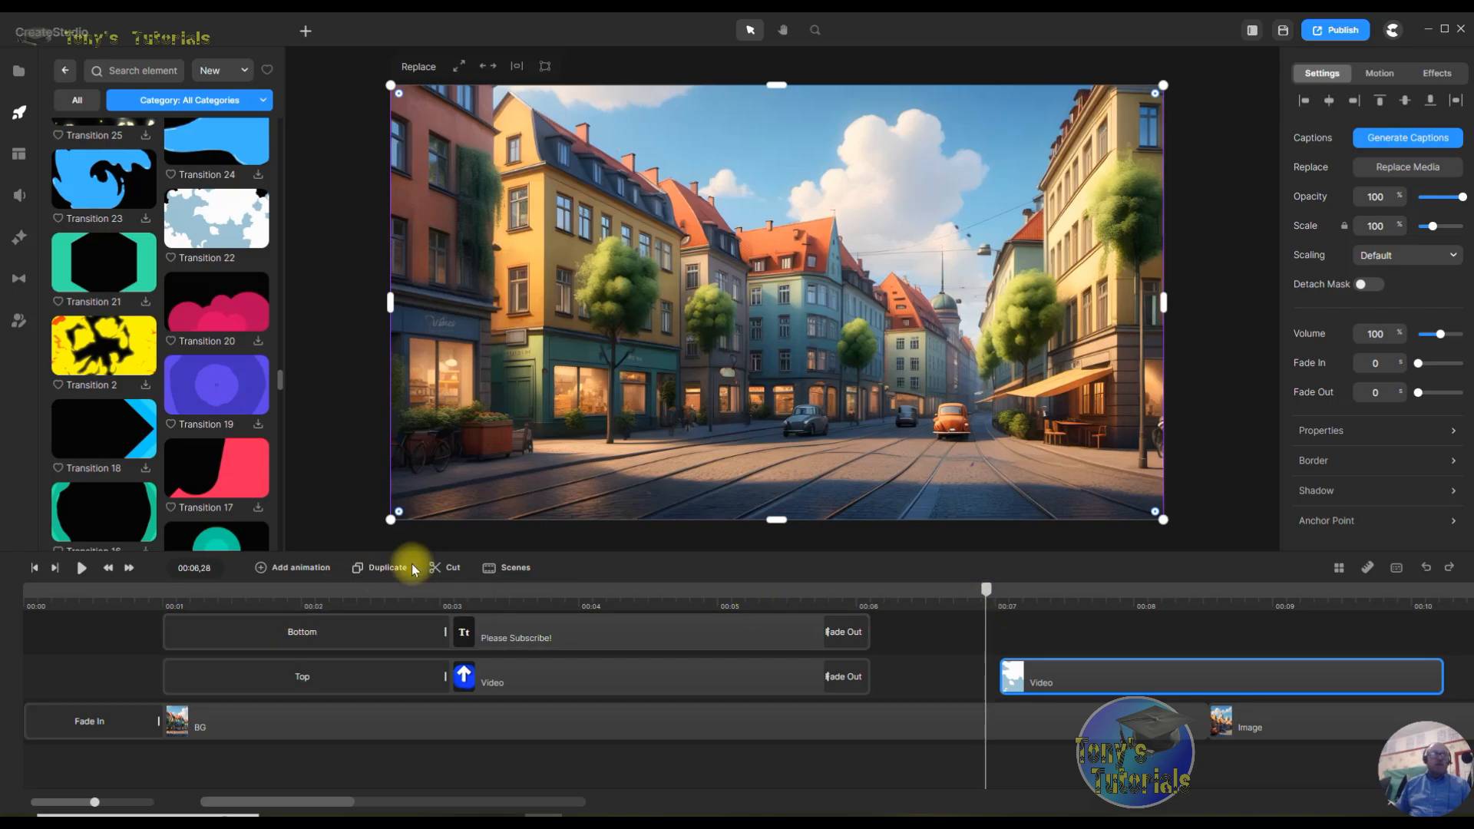
click(86, 570)
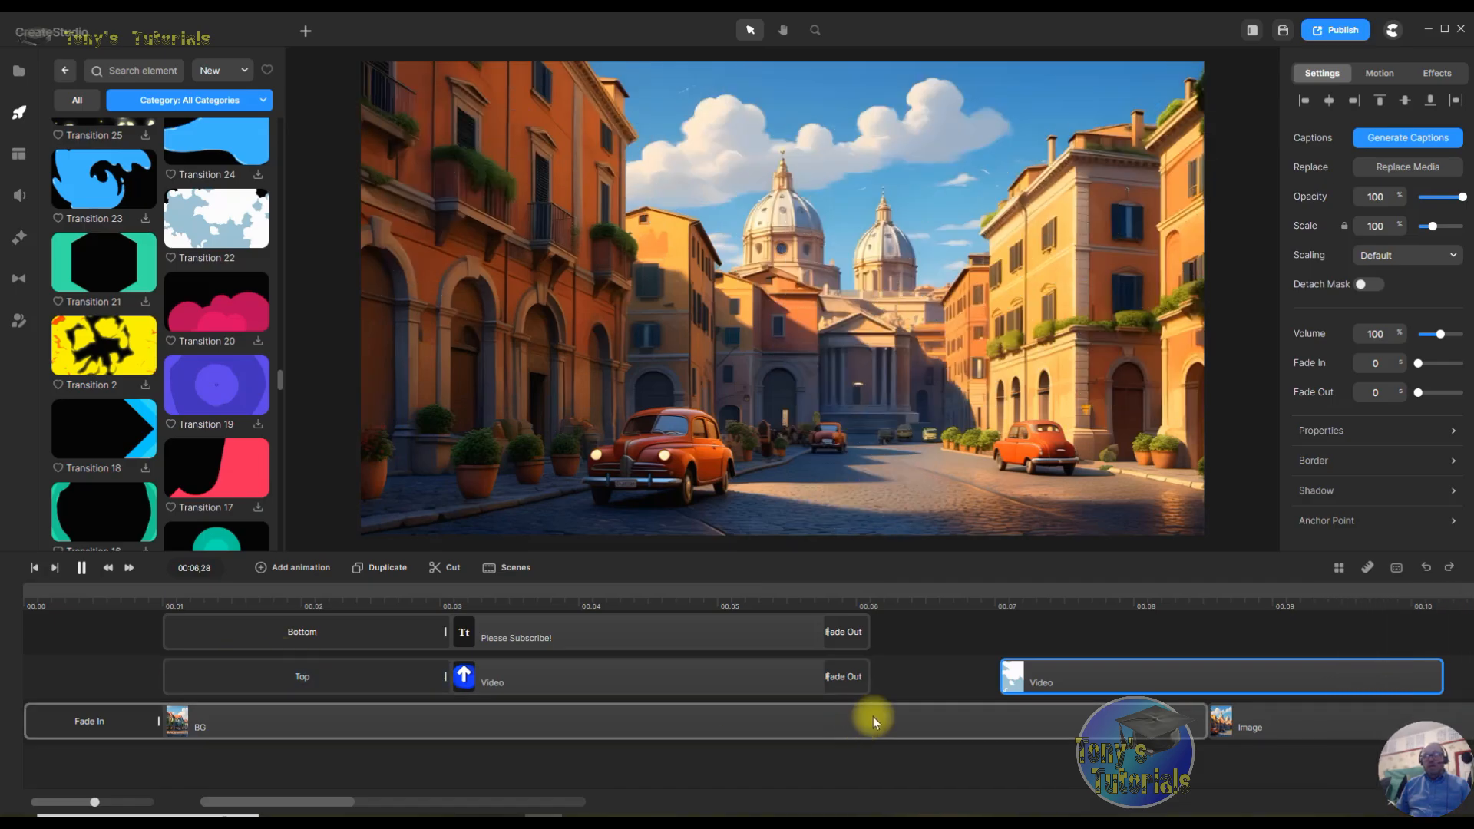
click(1000, 599)
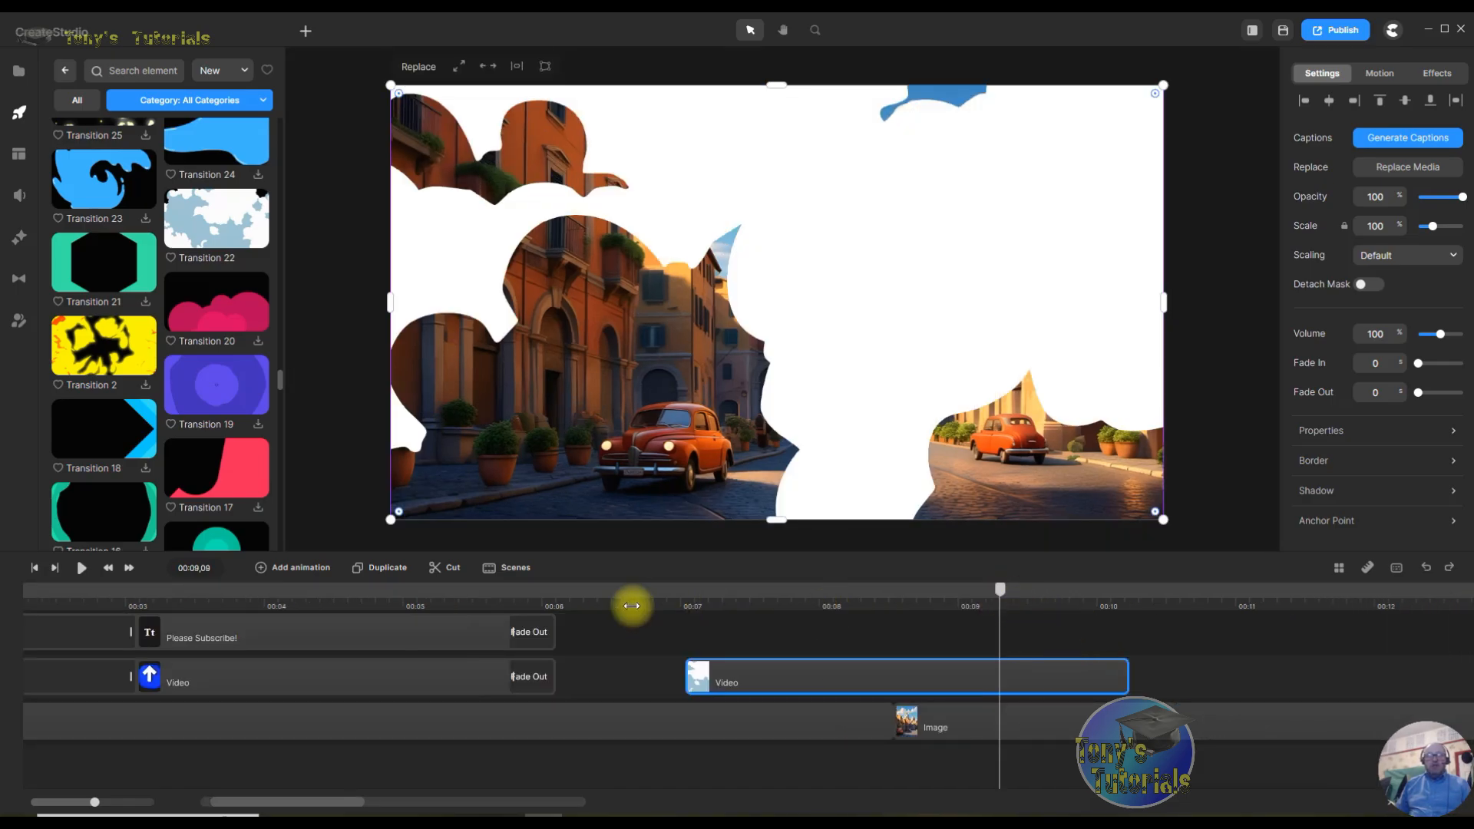
click(681, 600)
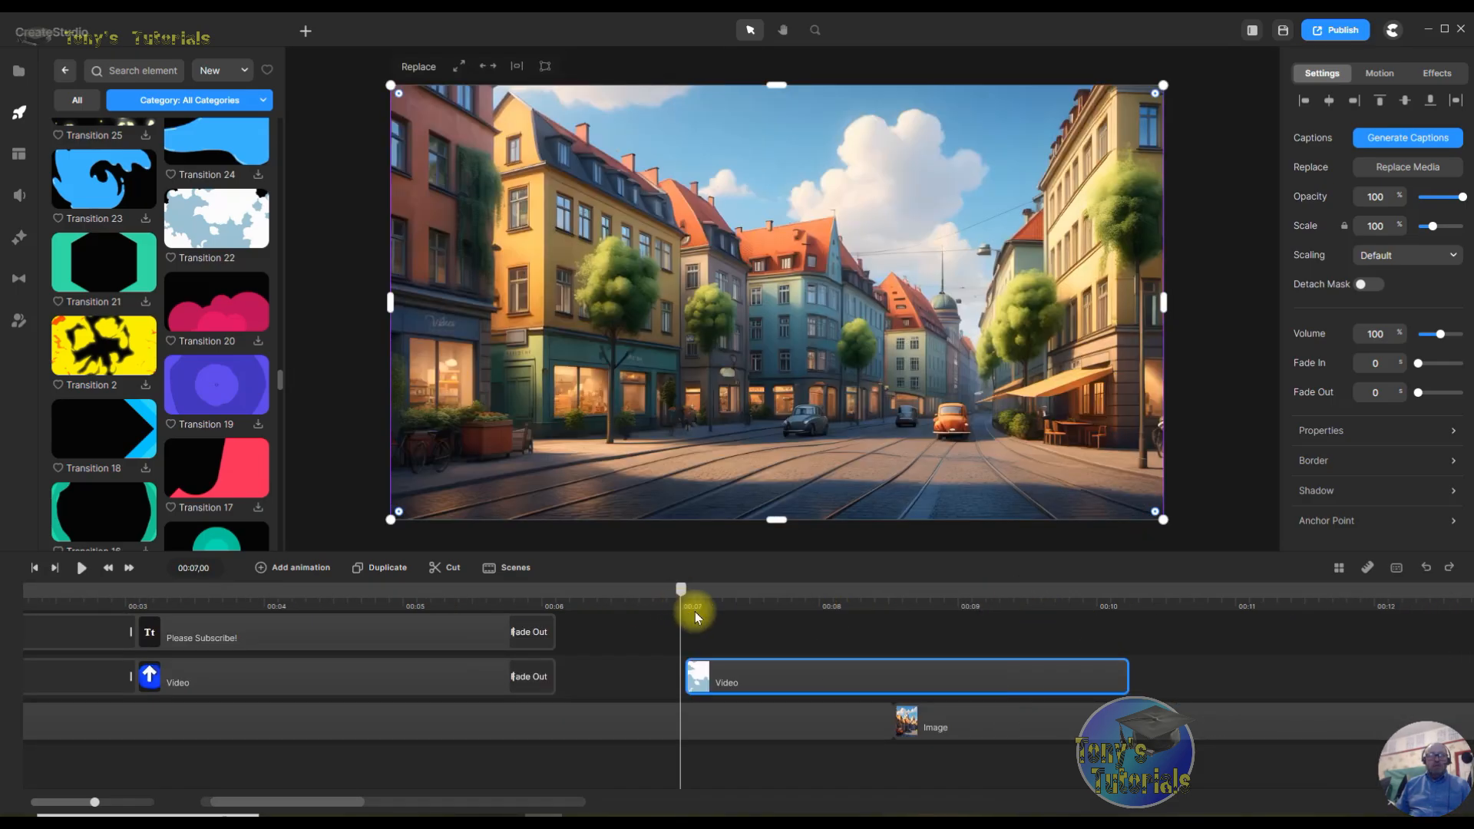
click(81, 567)
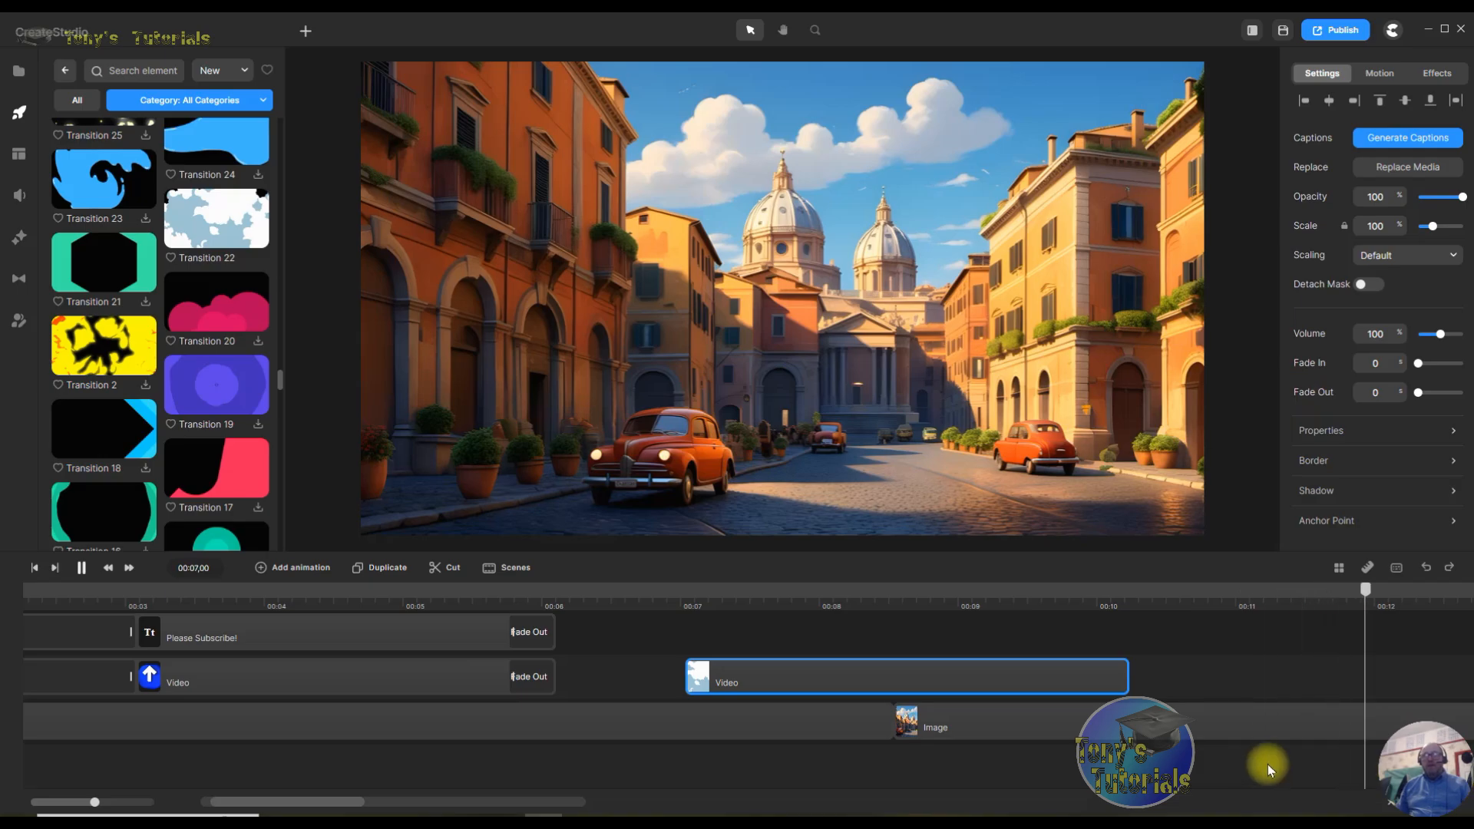
click(107, 567)
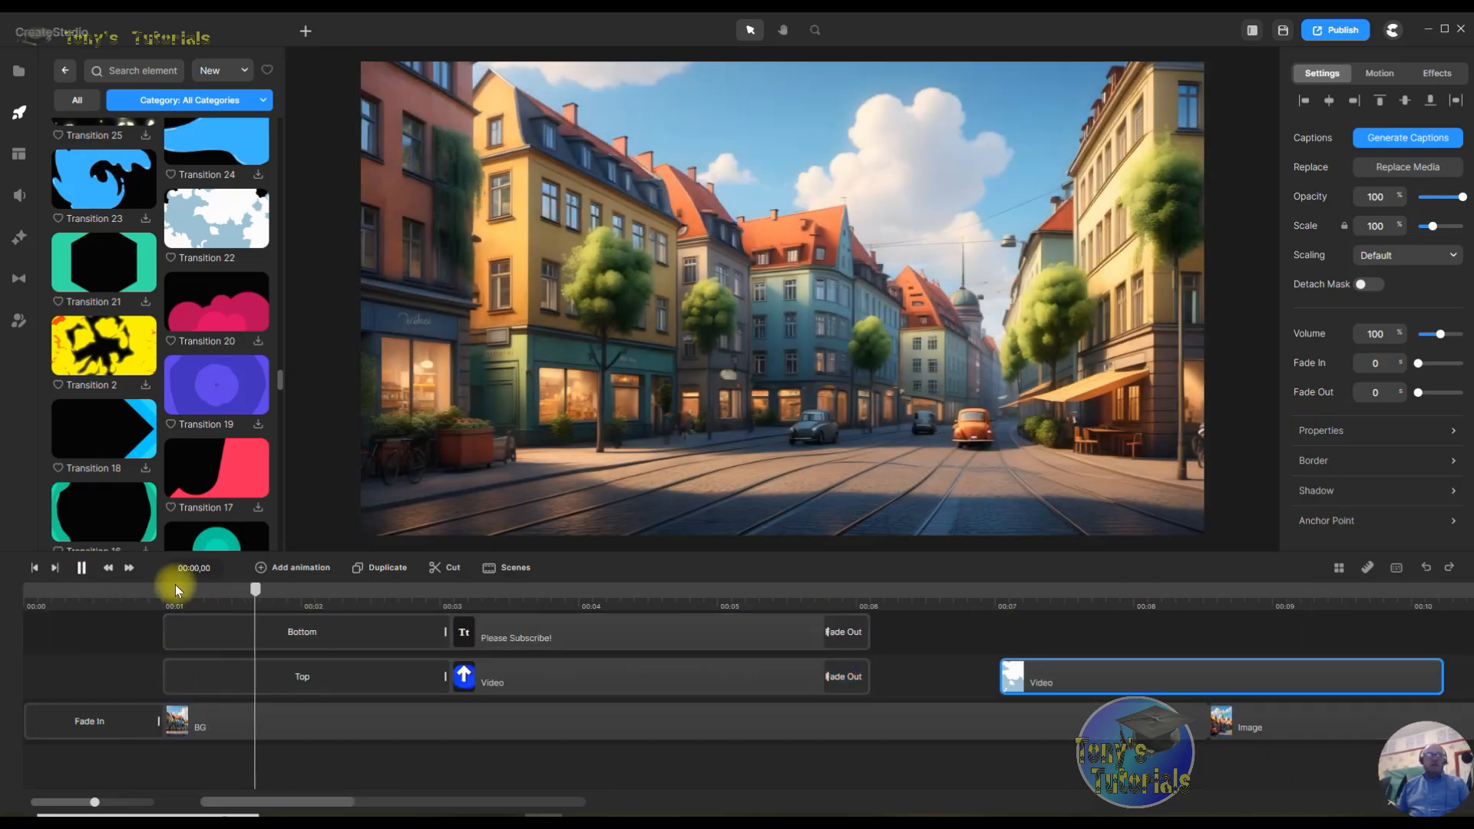
click(82, 568)
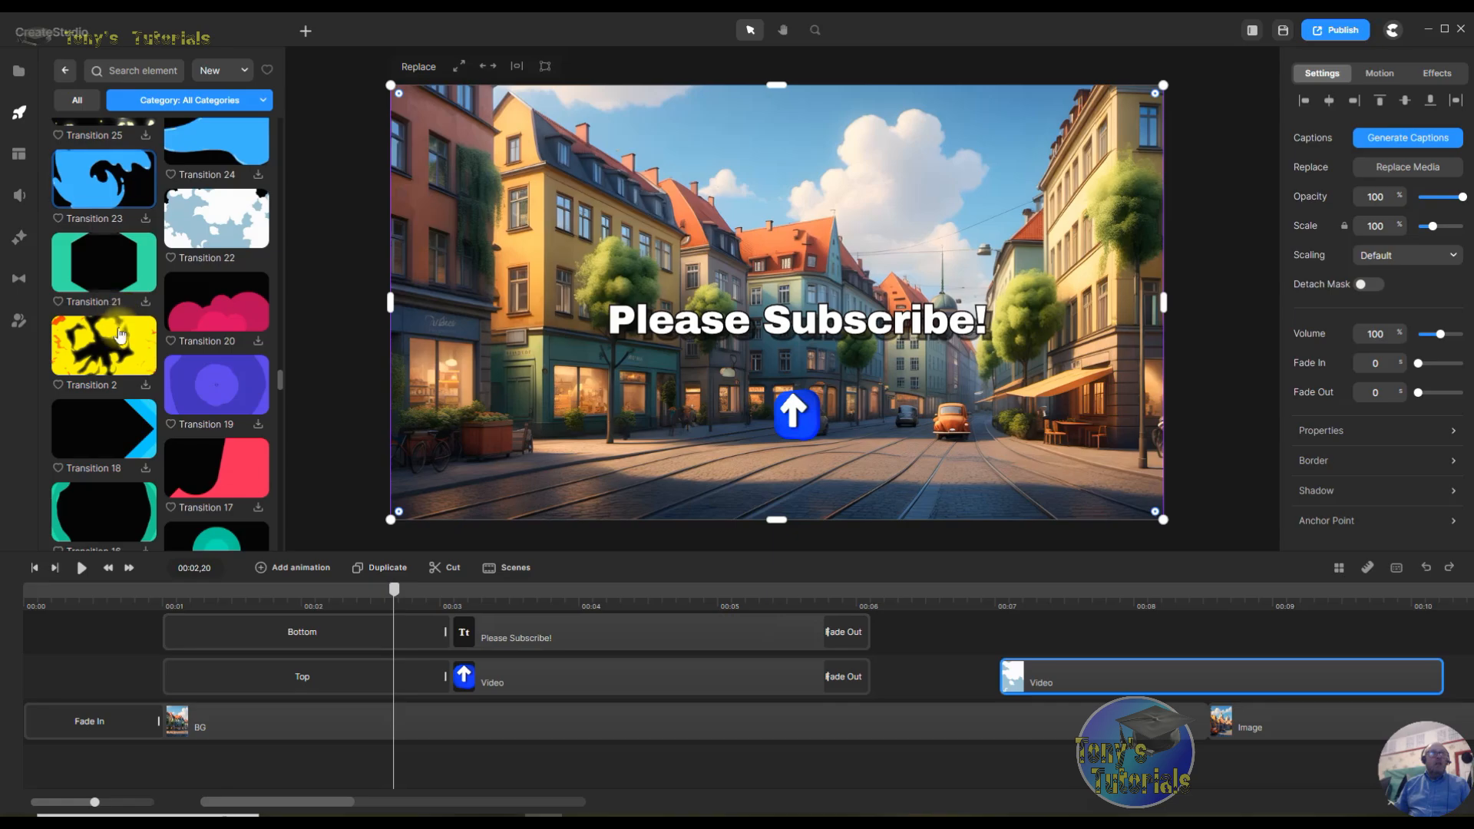
- Browse the element library's Electric, Smoke and Fire effects
scroll(154, 338, down, 10)
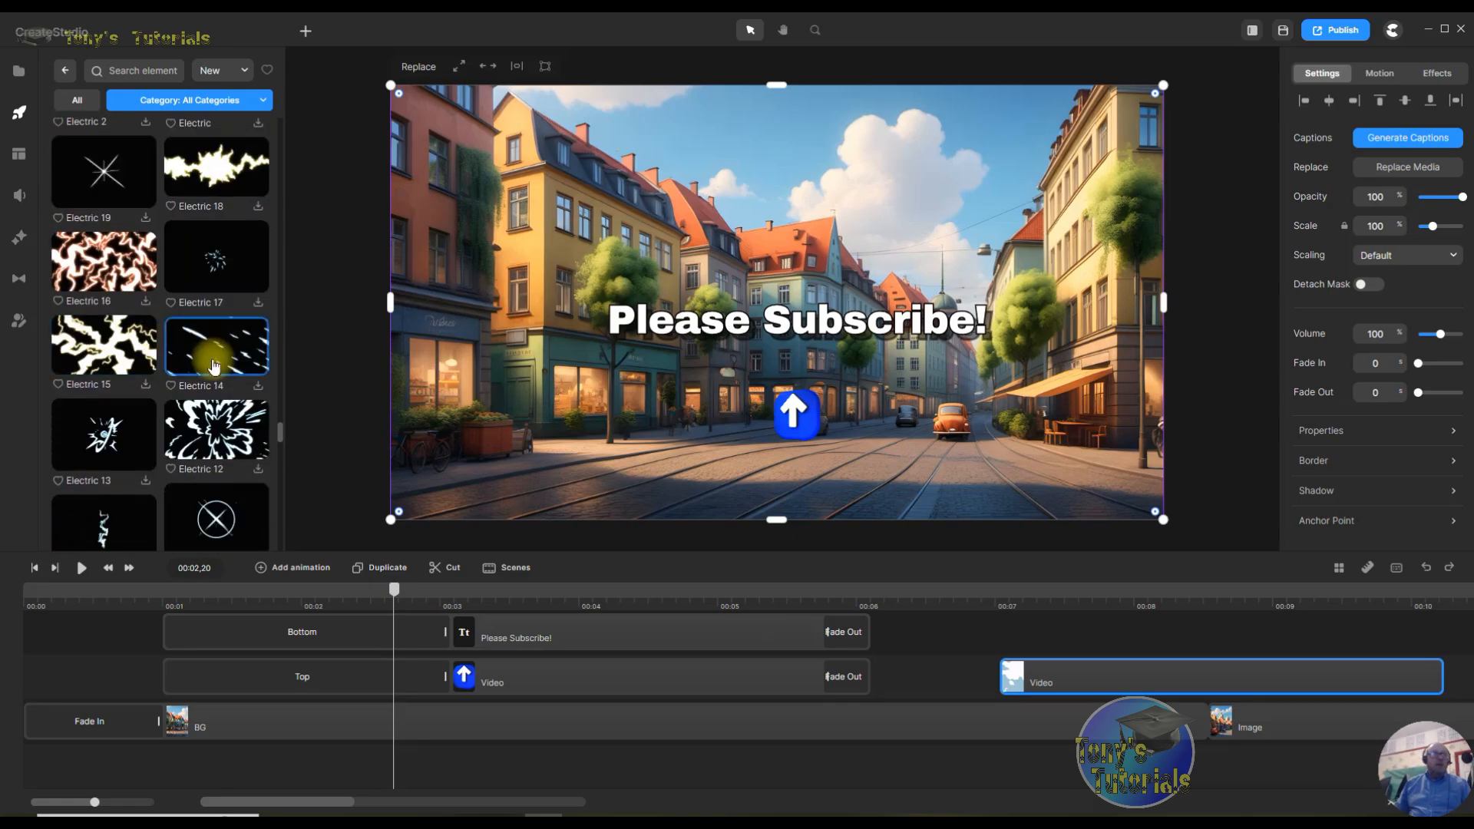
scroll(161, 330, down, 10)
scroll(212, 376, down, 5)
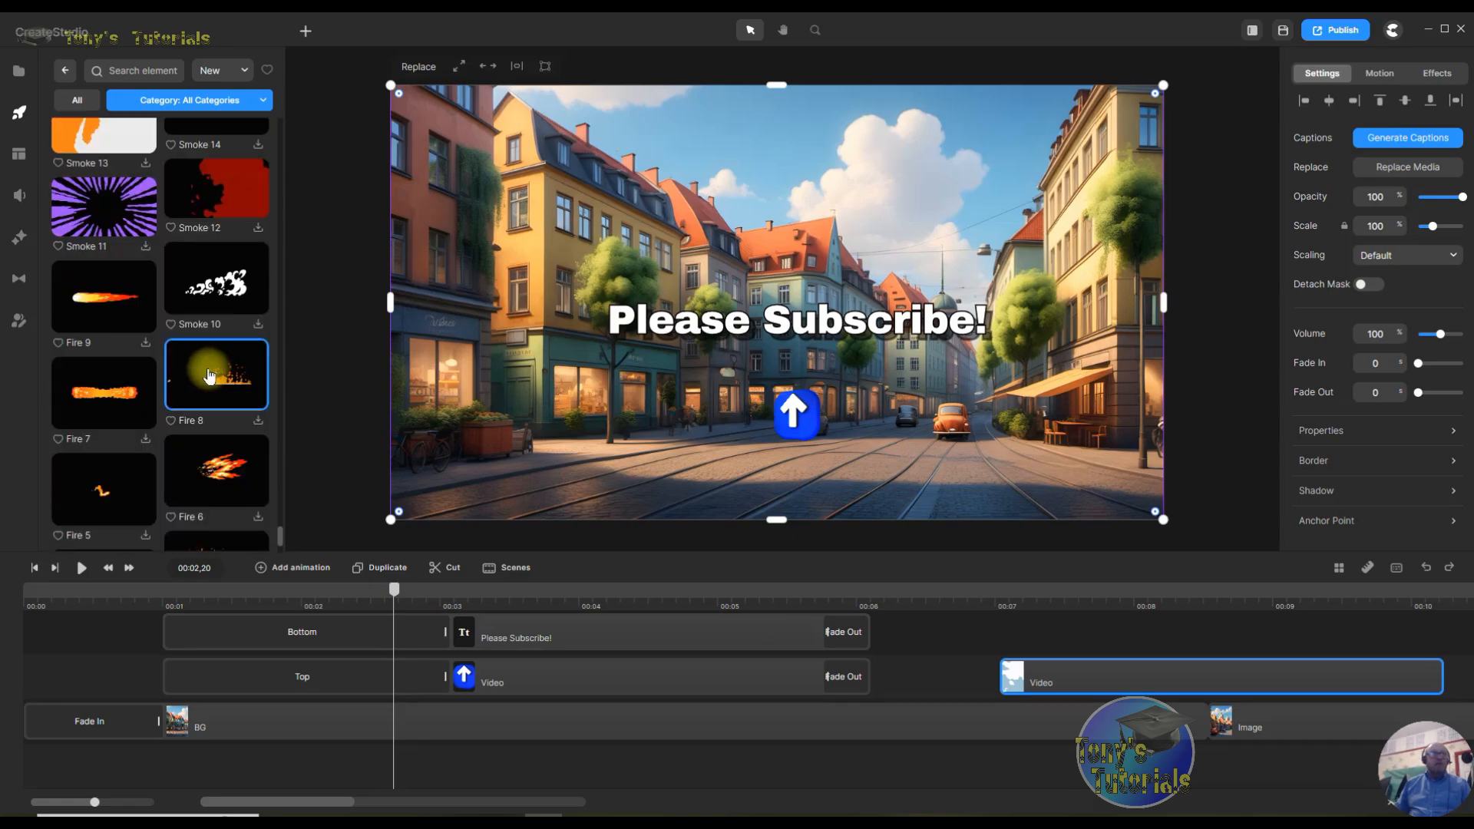